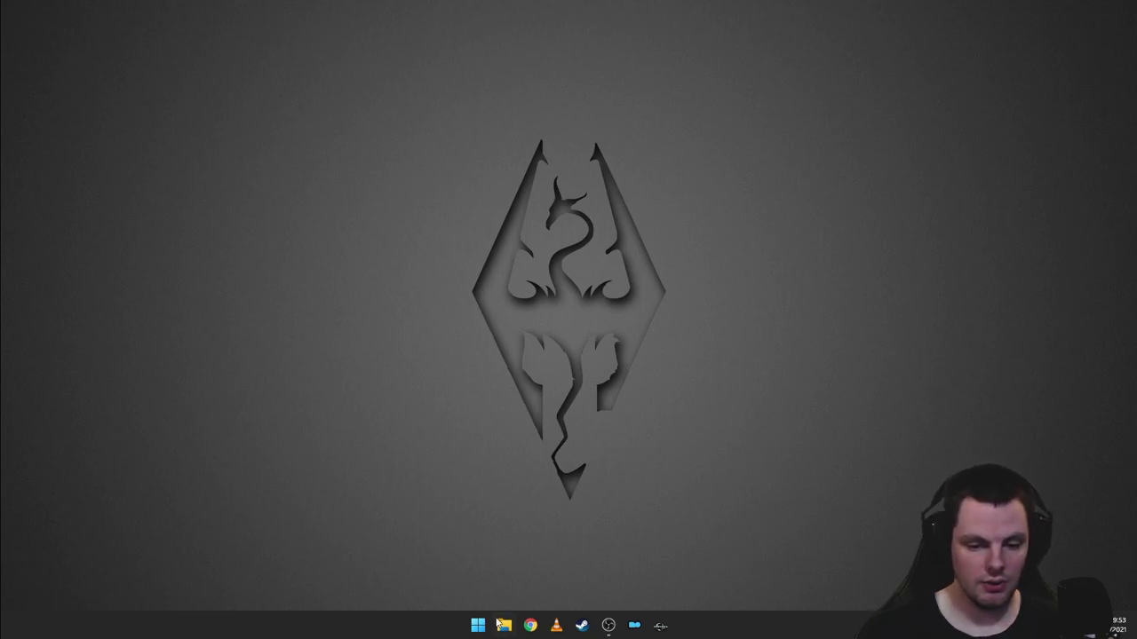
- Open CreationKit.ini from the Skyrim Special Edition folder in Notepad++
click(503, 625)
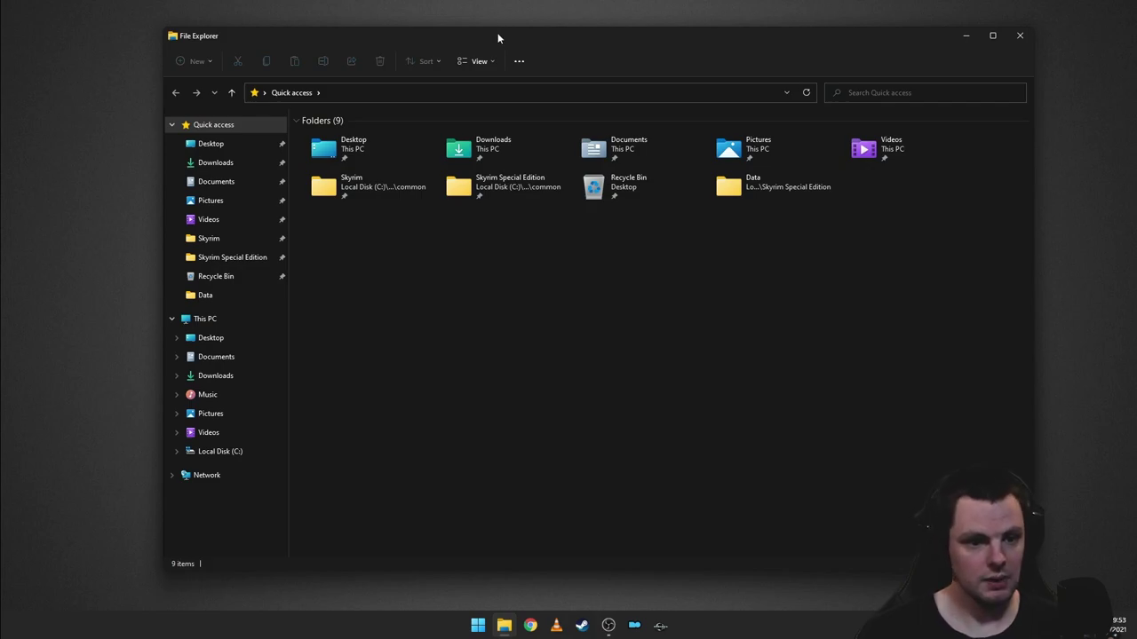
click(241, 257)
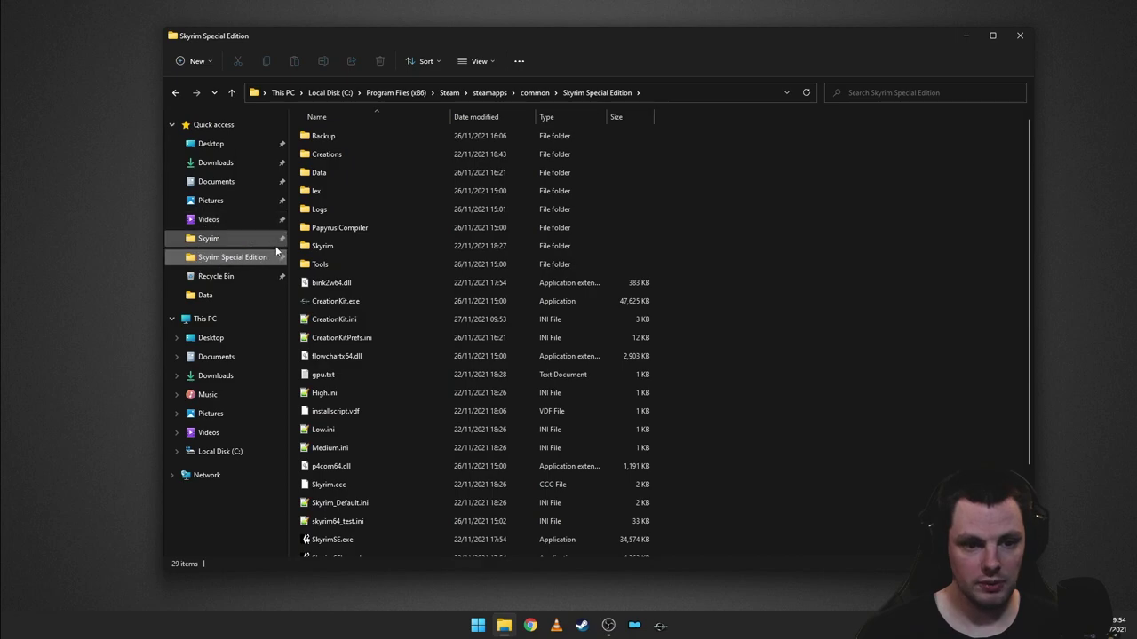
click(365, 319)
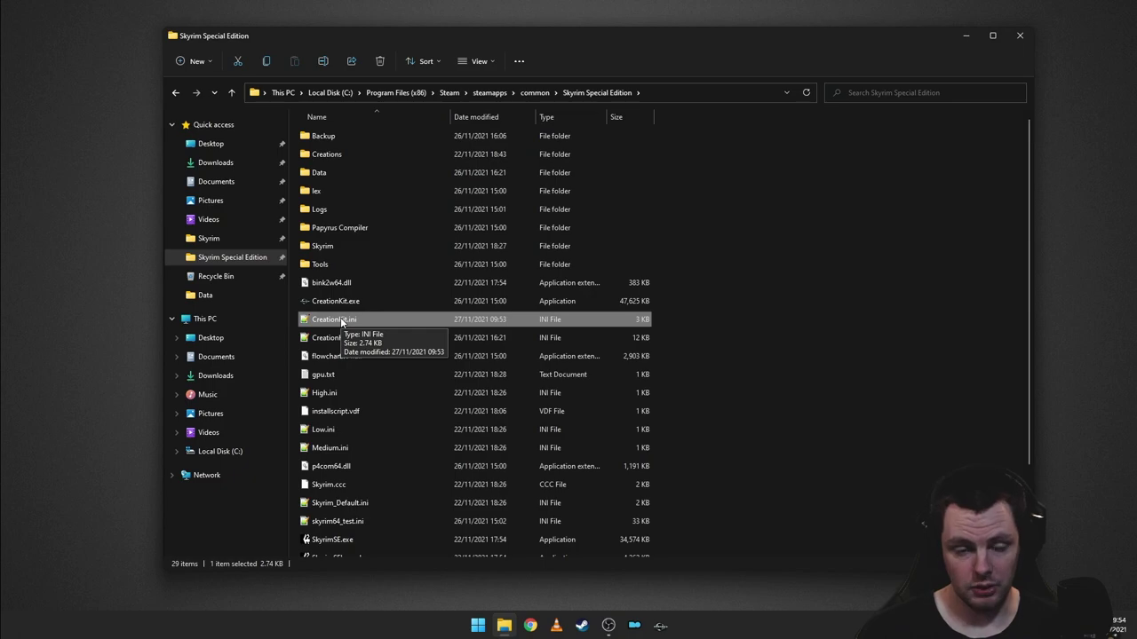
double_click(341, 321)
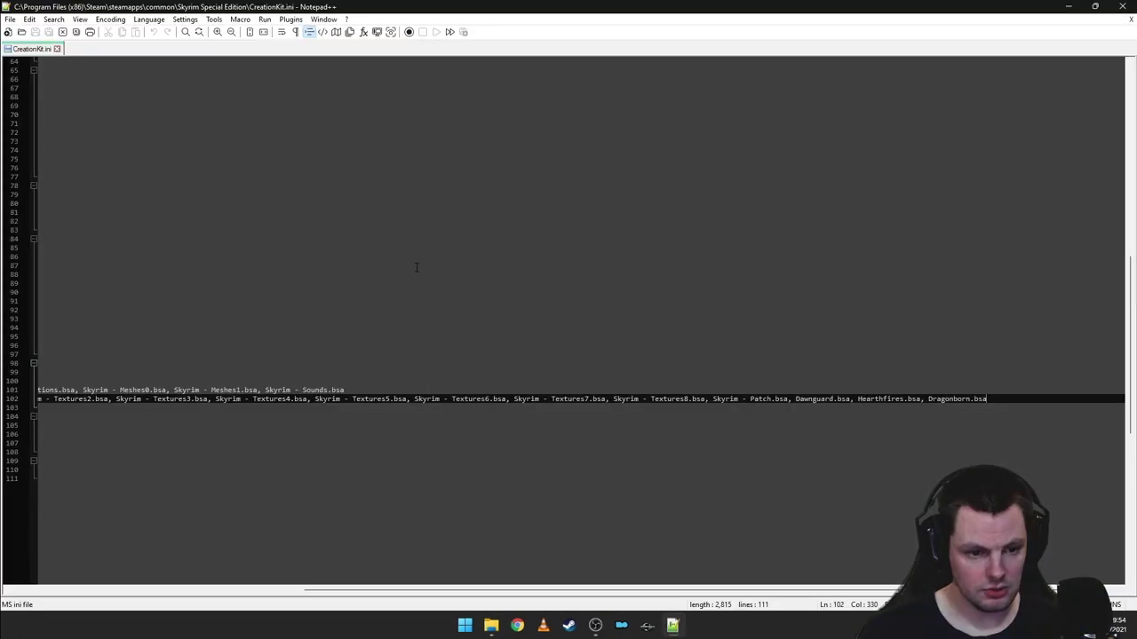
- Check the bAllowMultipleMasterLoads and bAllowMultipleMasterFiles settings in the General section of CreationKit.ini
drag(547, 581, 500, 582)
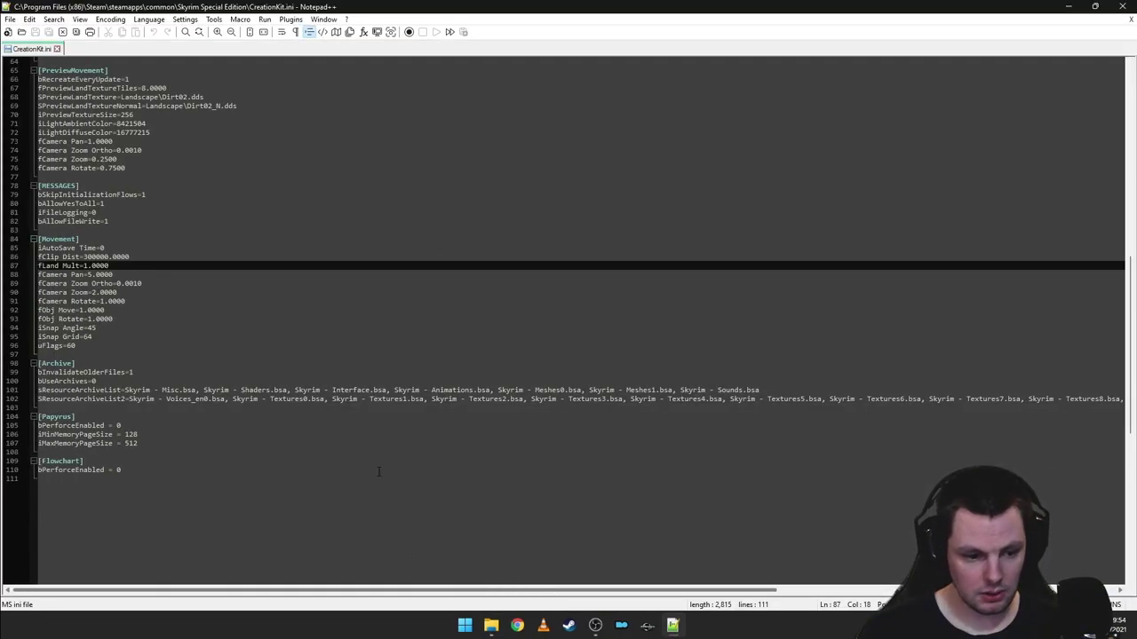
scroll(337, 301, up, 6)
scroll(338, 302, up, 15)
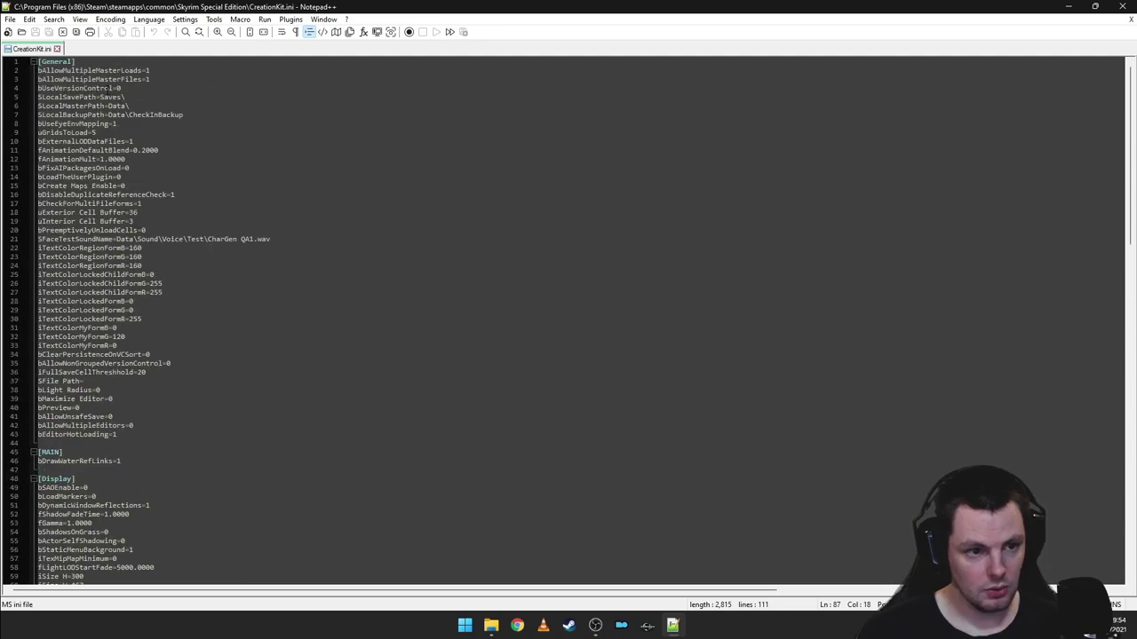
click(93, 70)
click(151, 79)
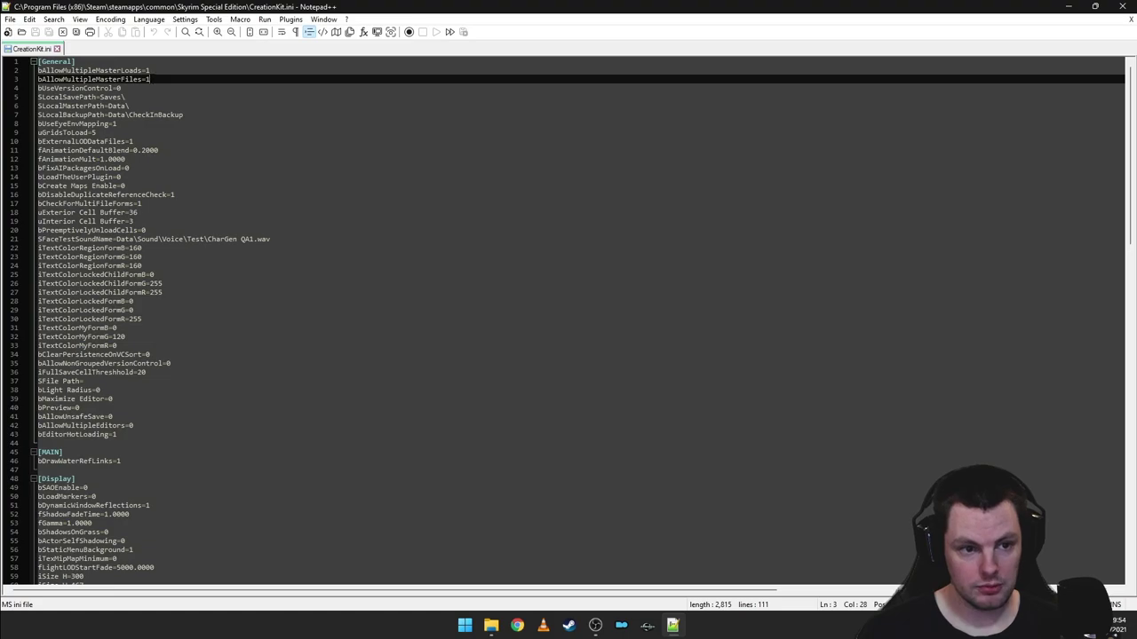
click(160, 71)
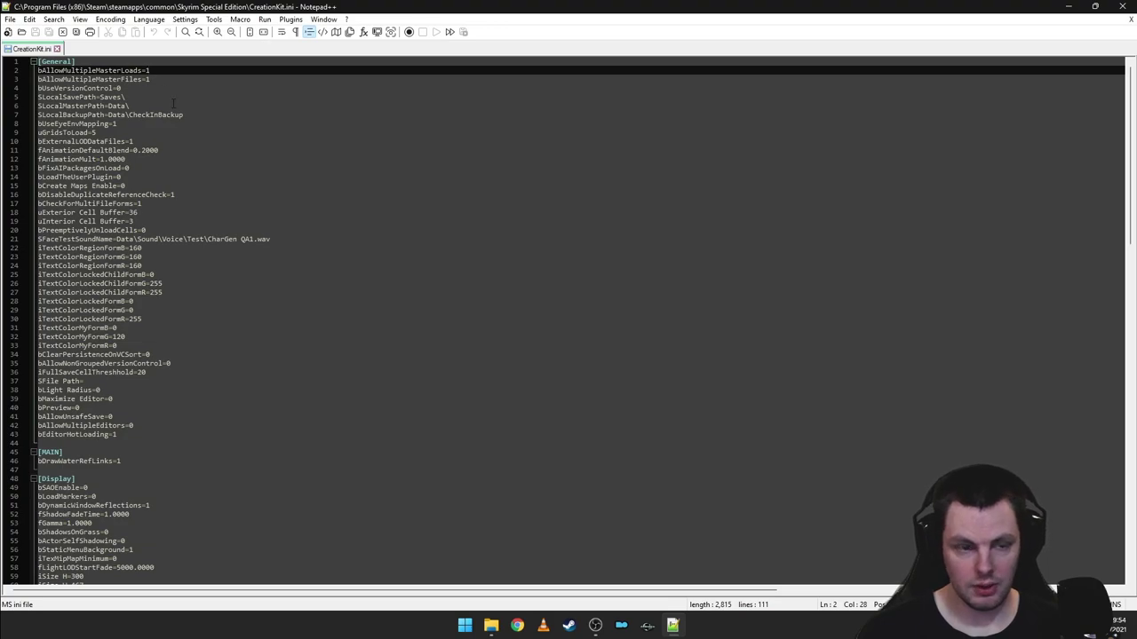
- Add a comma and a space after Dragonborn.bsa at the end of sResourceArchiveList2 in the Archive section
scroll(216, 159, down, 20)
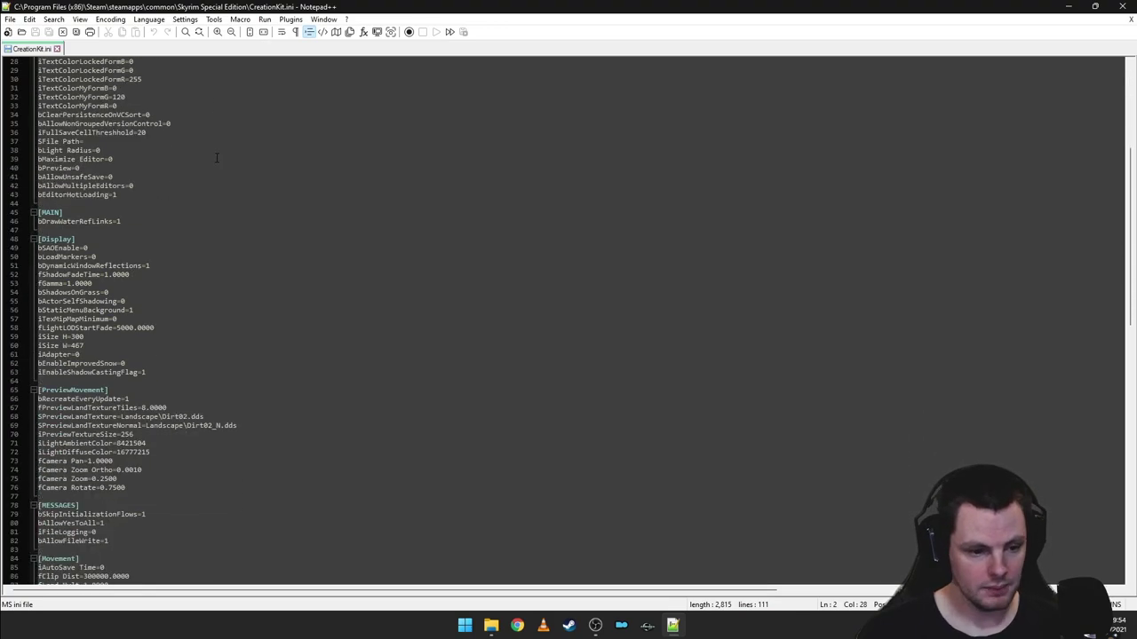
click(114, 388)
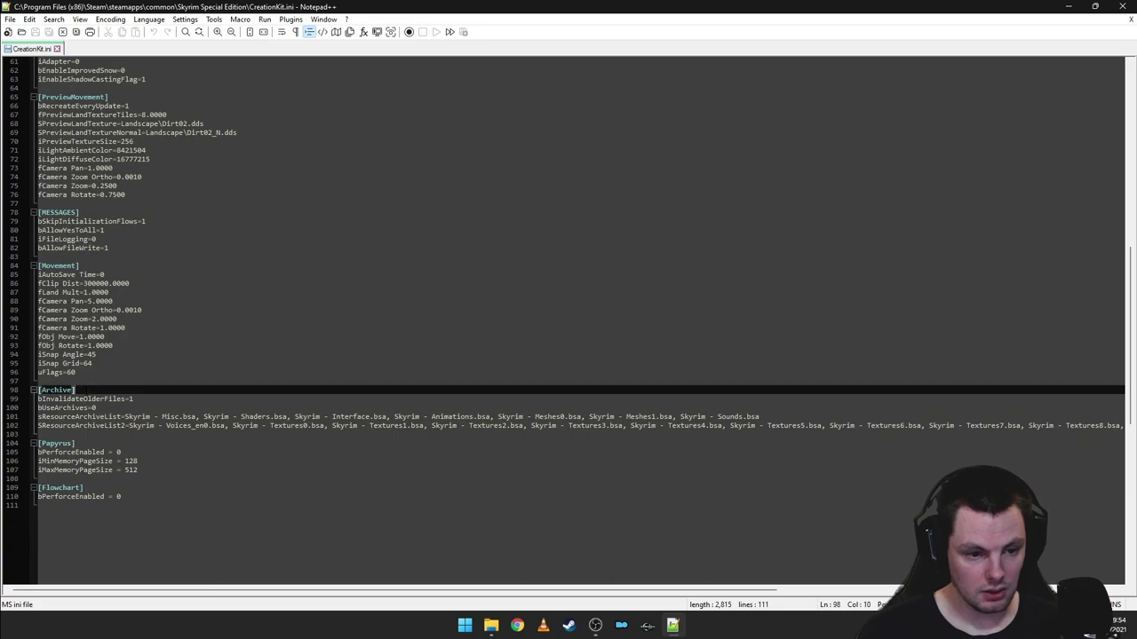
click(85, 426)
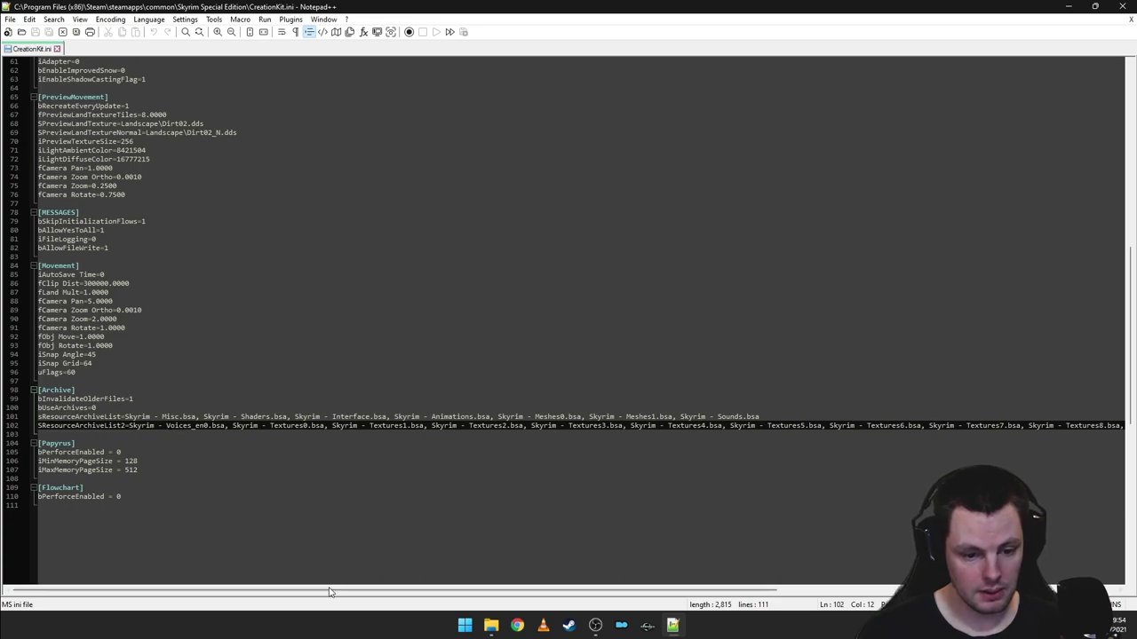
drag(325, 593, 729, 612)
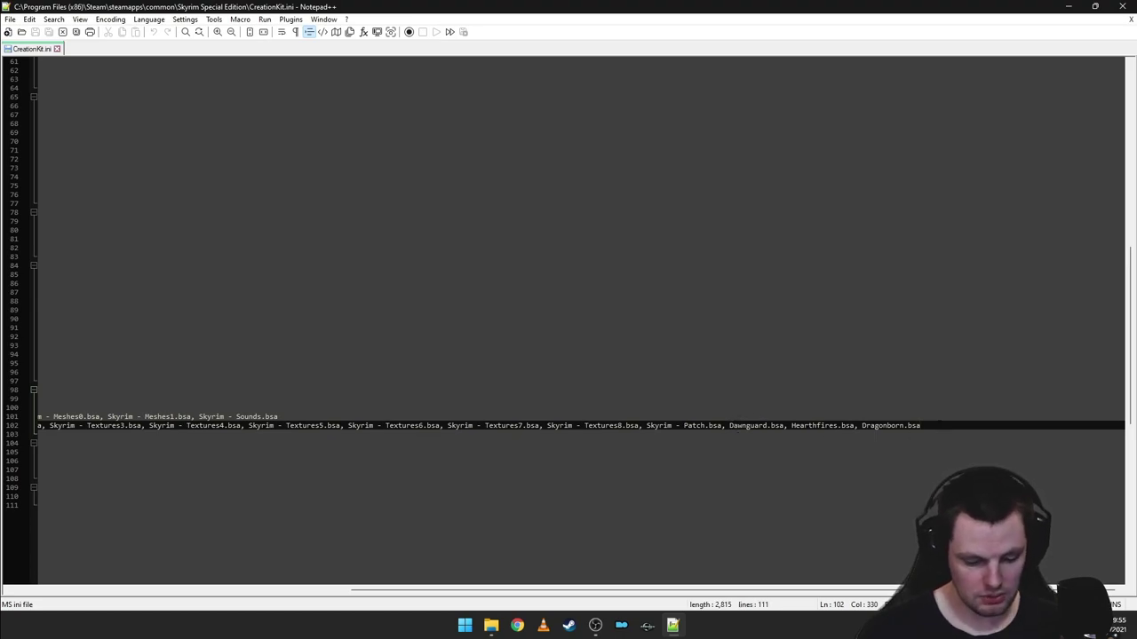
text(,)
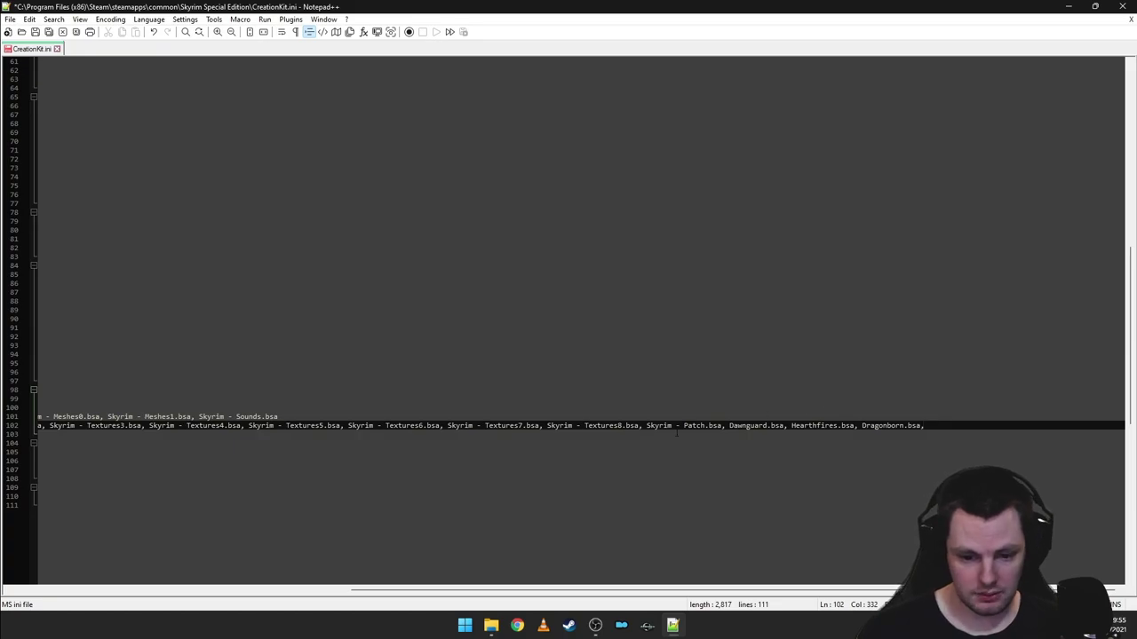
- Copy the full file name ccBGSSSE001-Fish.bsa from Skyrim Special Edition's Data folder in File Explorer, leaving the file unrenamed
click(491, 625)
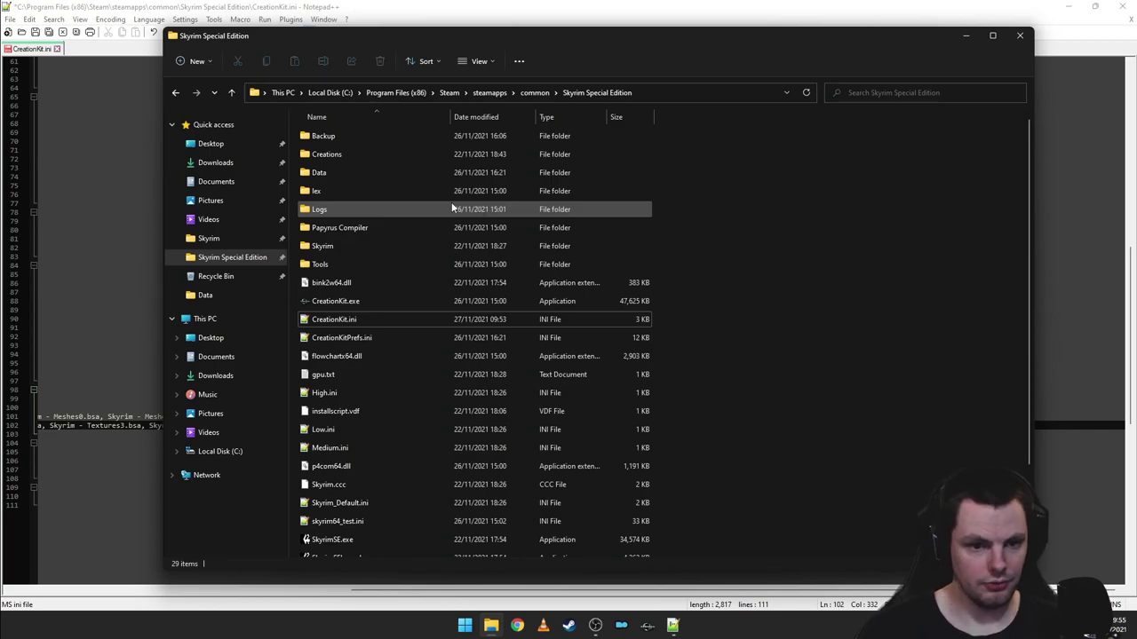
double_click(416, 174)
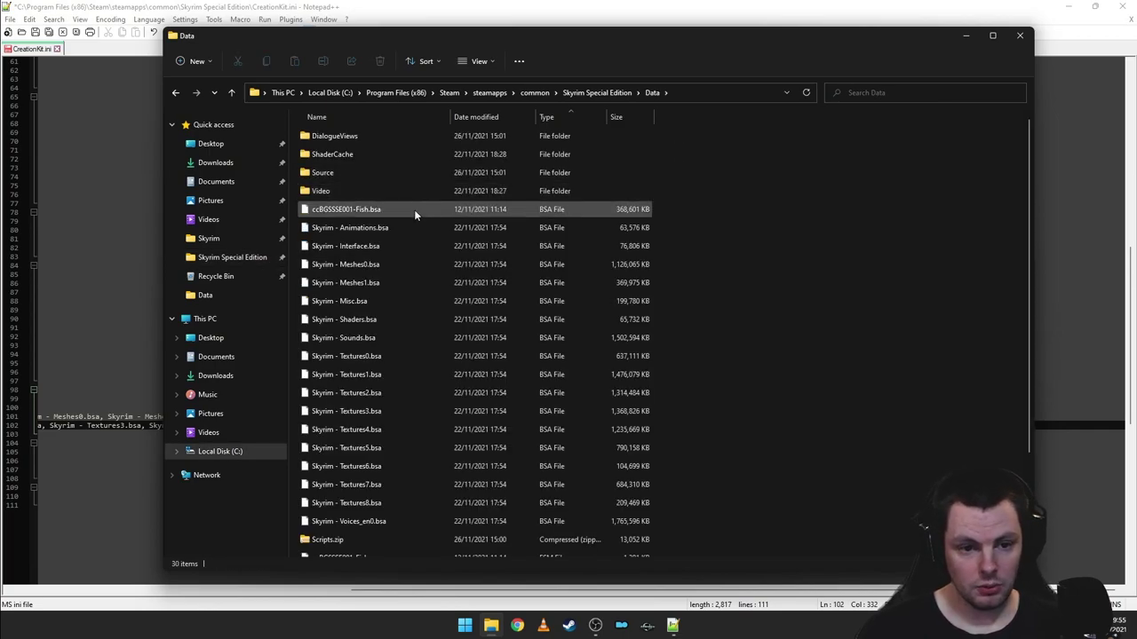
click(414, 210)
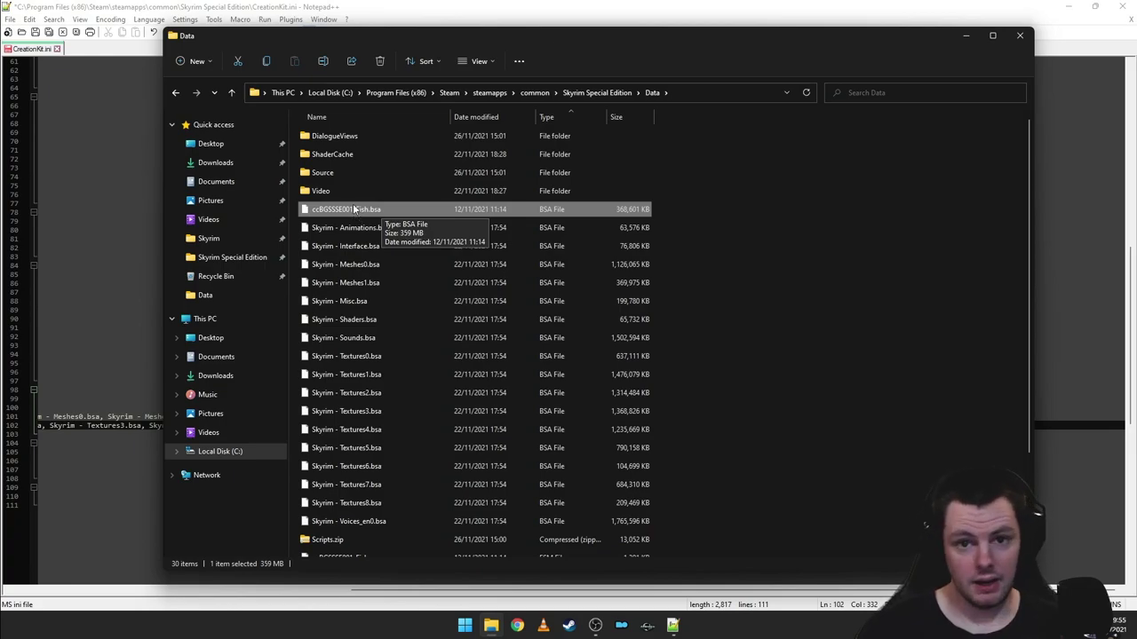
click(347, 211)
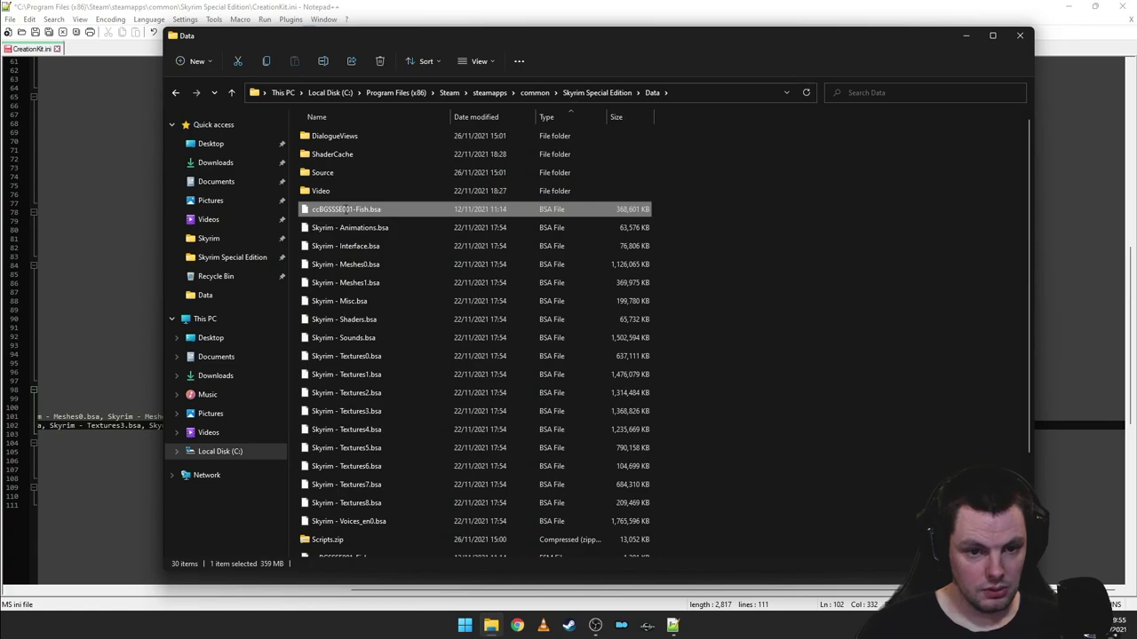
drag(388, 214, 315, 210)
right_click(315, 209)
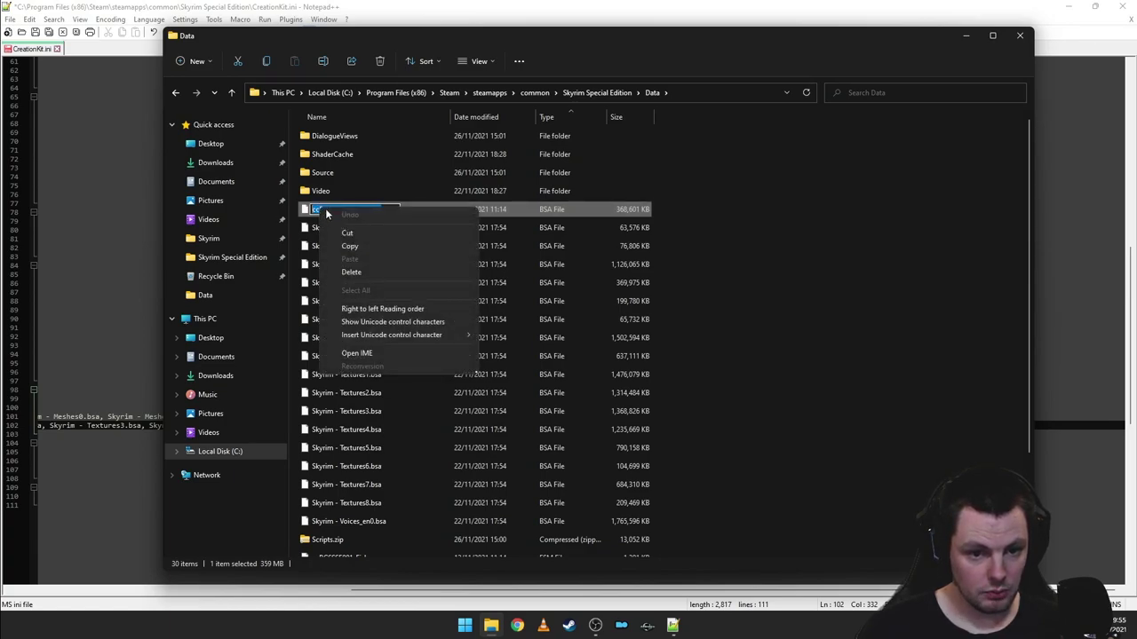
click(363, 248)
click(789, 276)
click(964, 43)
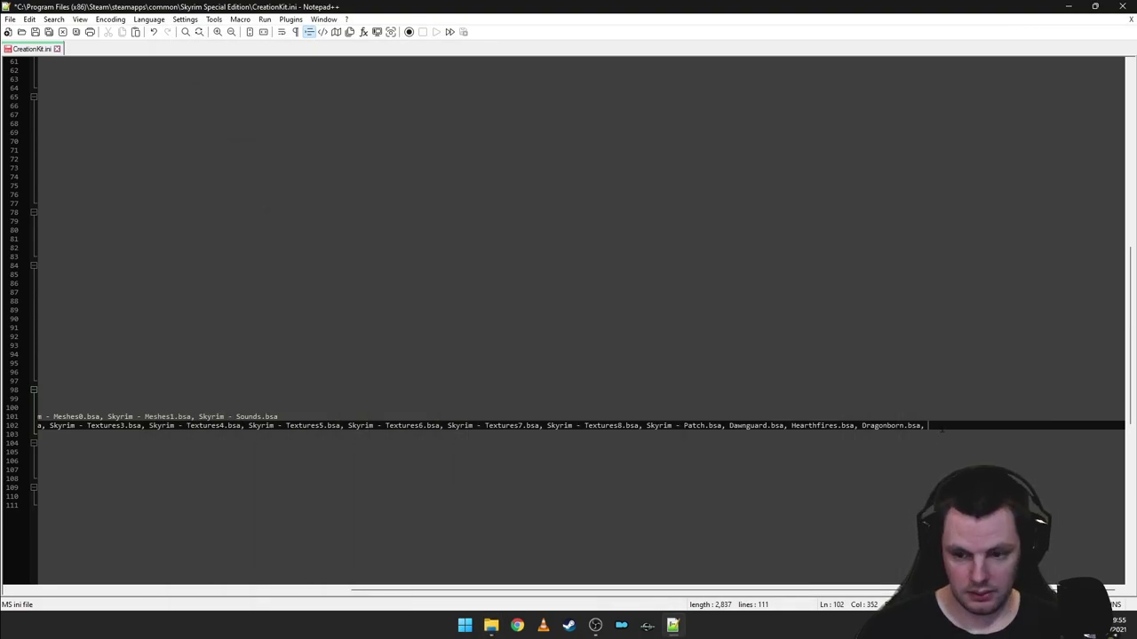
- Paste ccBGSSSE001-Fish.bsa at the end of sResourceArchiveList2 in Notepad++, save CreationKit.ini and close the editor
key(ctrl+v)
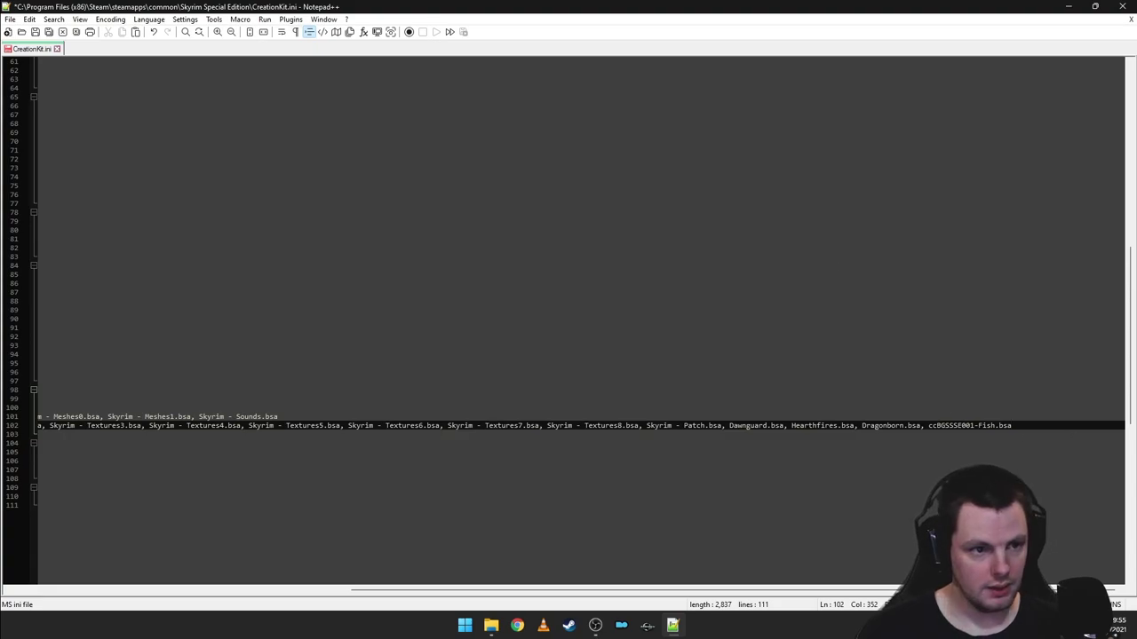
click(36, 32)
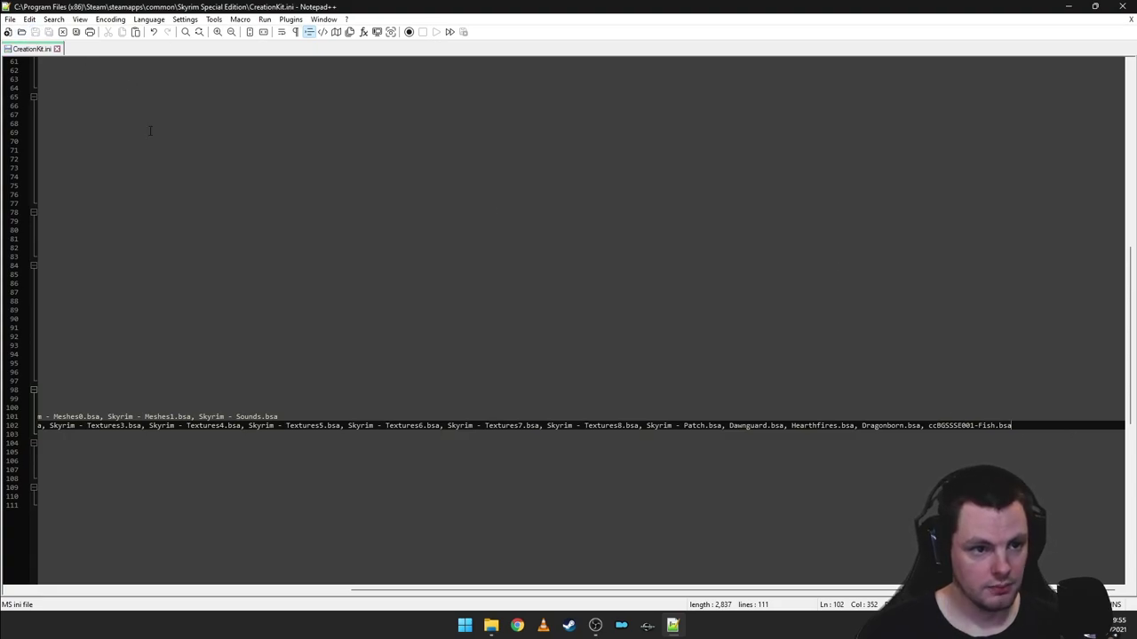
click(1122, 7)
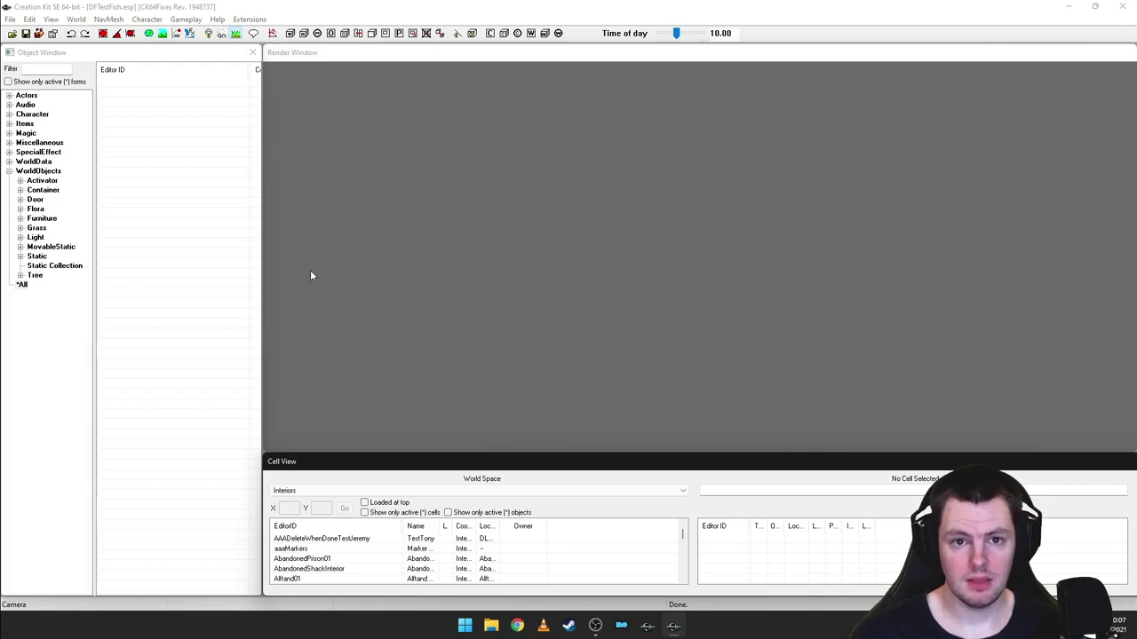
- In Creation Kit, filter the Activator objects by "fish" and look through the list for the fish tank activators
click(40, 69)
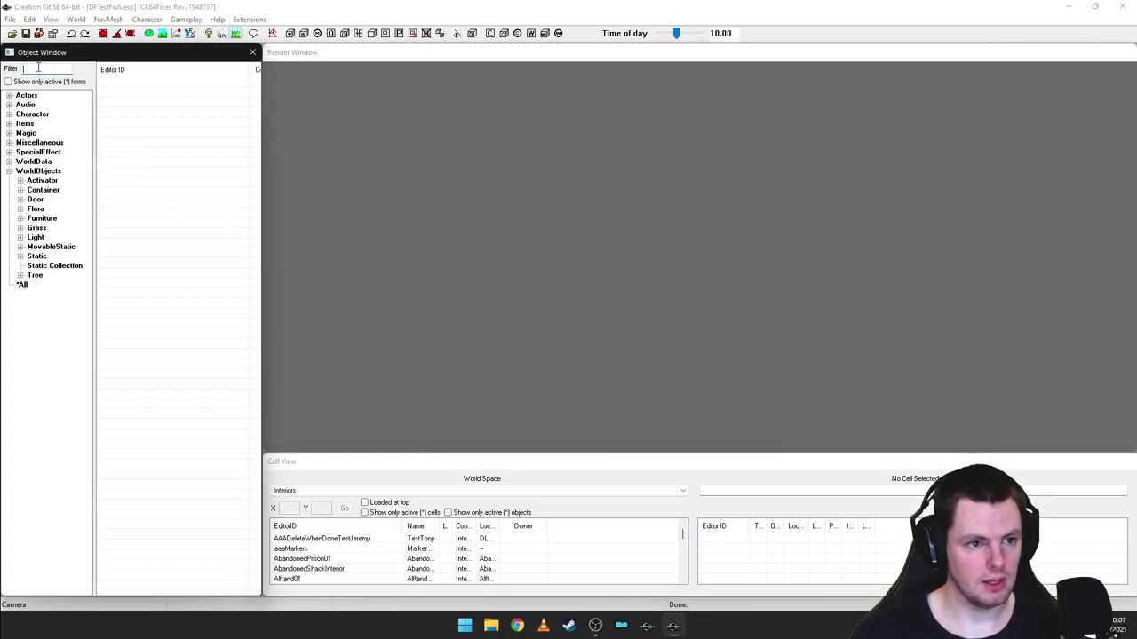
click(42, 181)
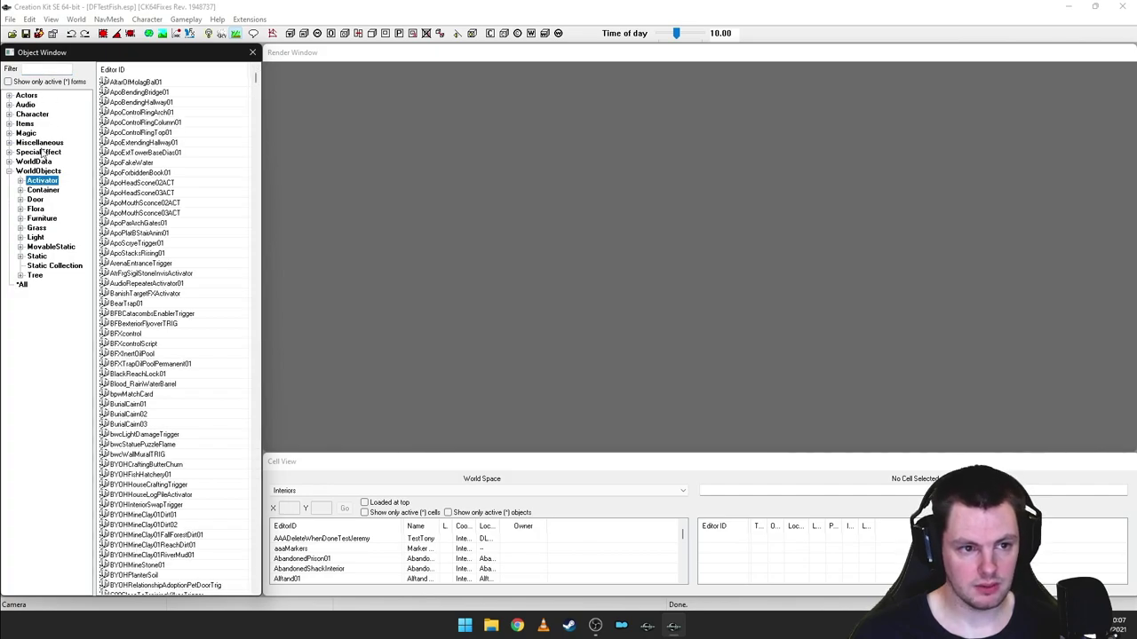
click(34, 68)
text(fish)
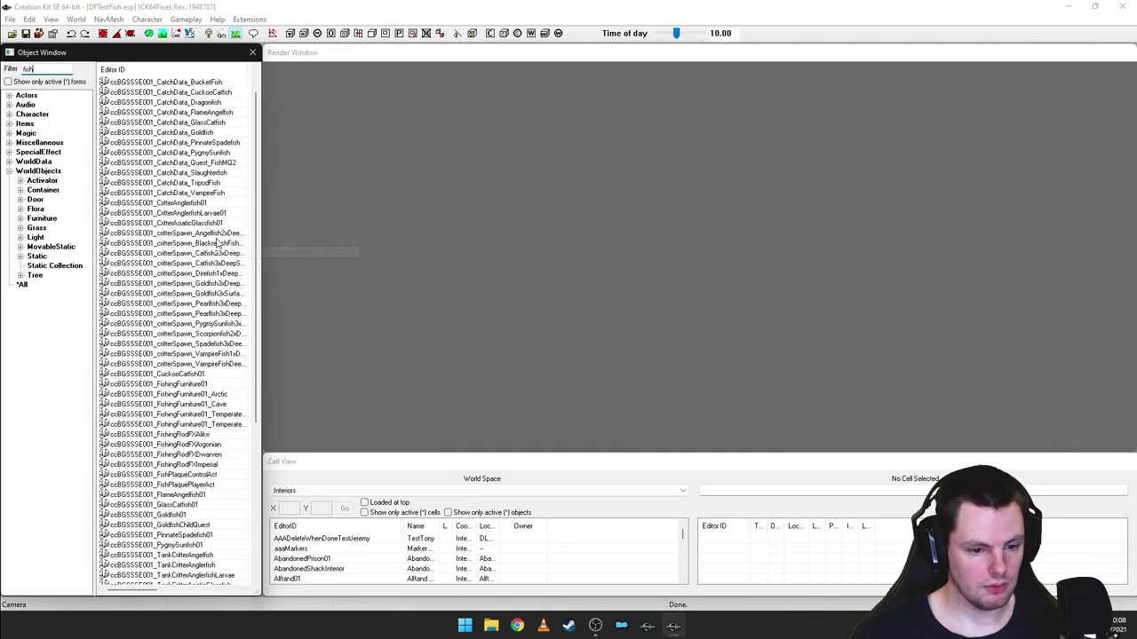
scroll(211, 240, down, 1)
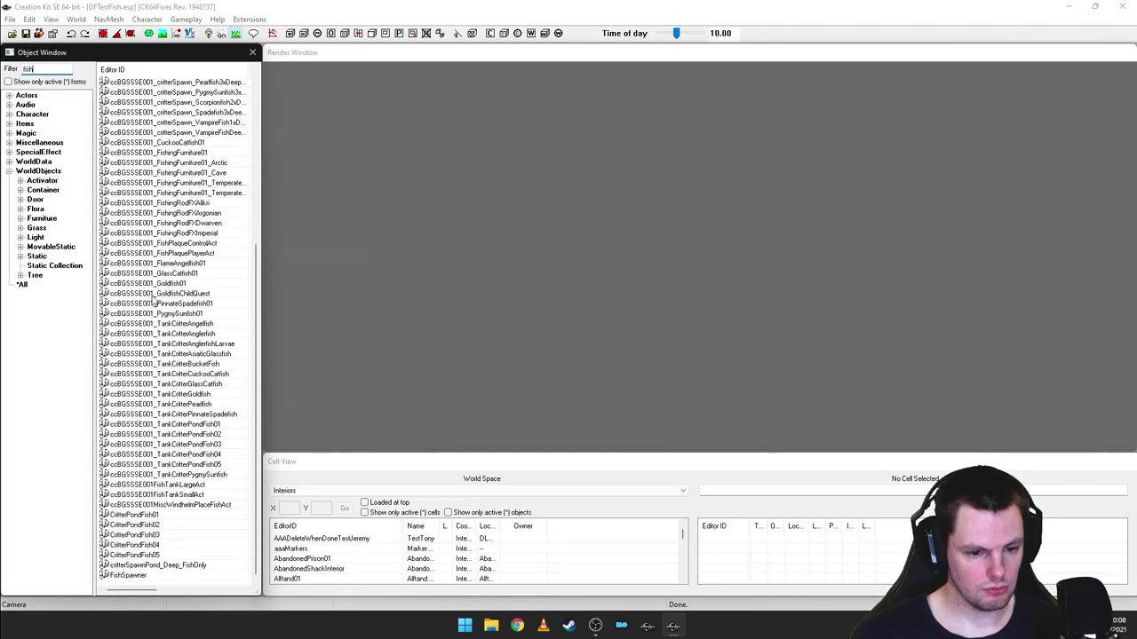
- Show the use report for ccBGSSSE001FishTankLargeAct and widen the Cell Editor ID column to read the full cell names
click(191, 484)
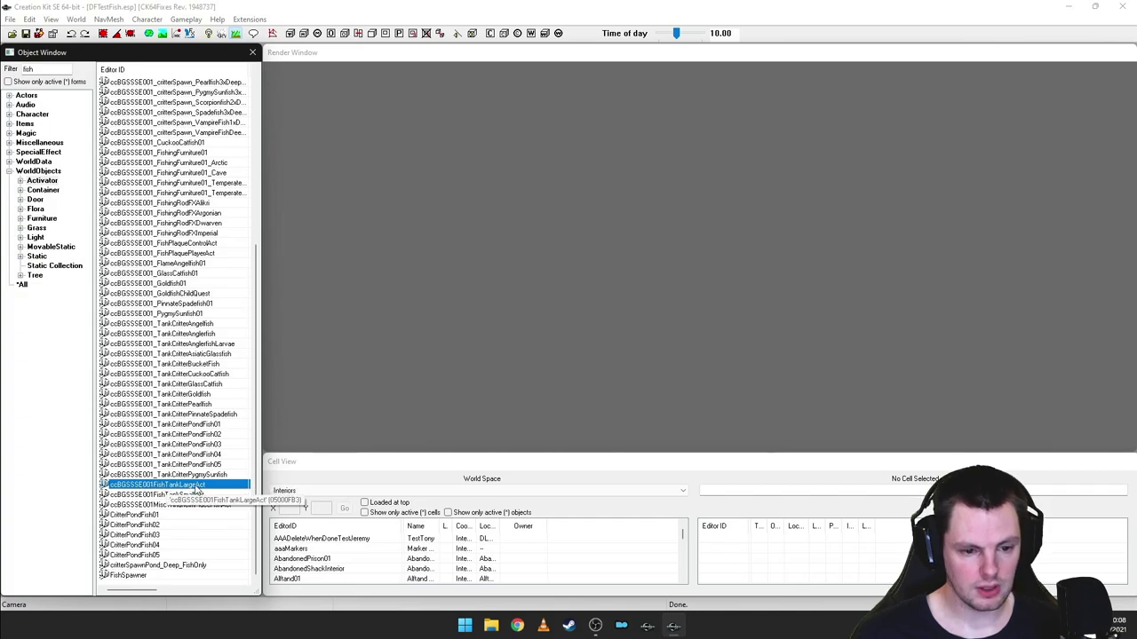
click(184, 495)
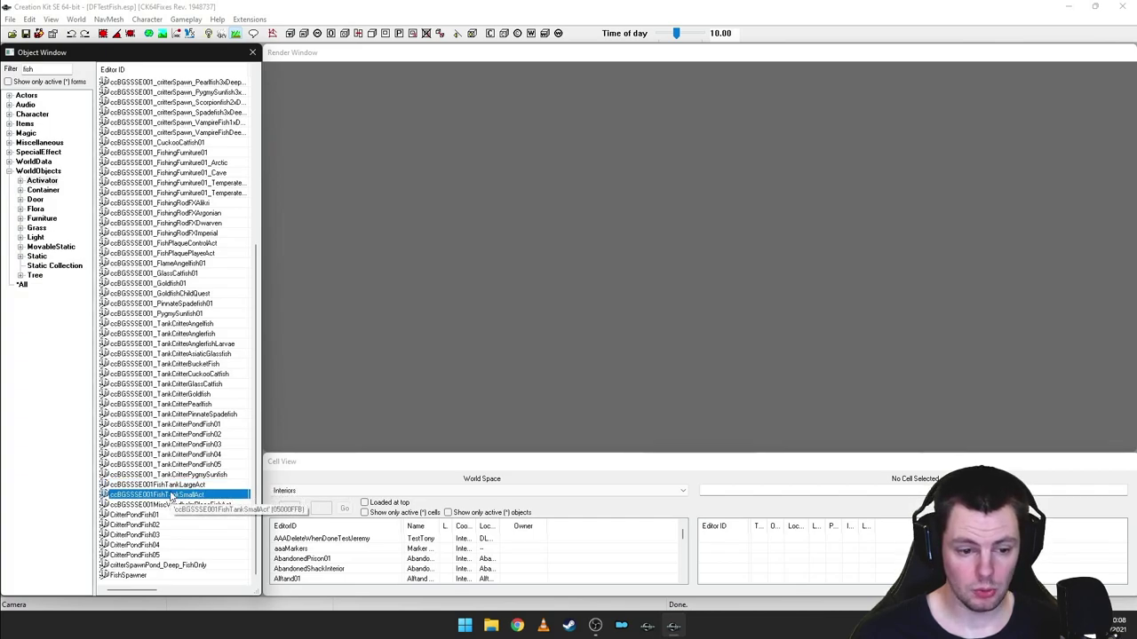
click(175, 485)
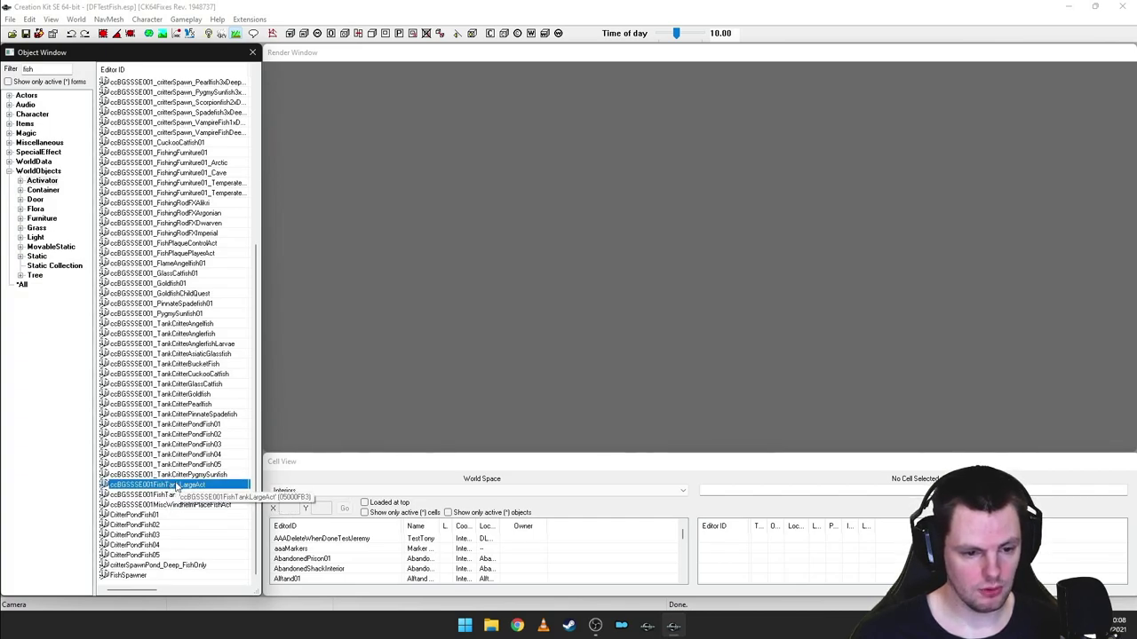
right_click(178, 486)
click(226, 592)
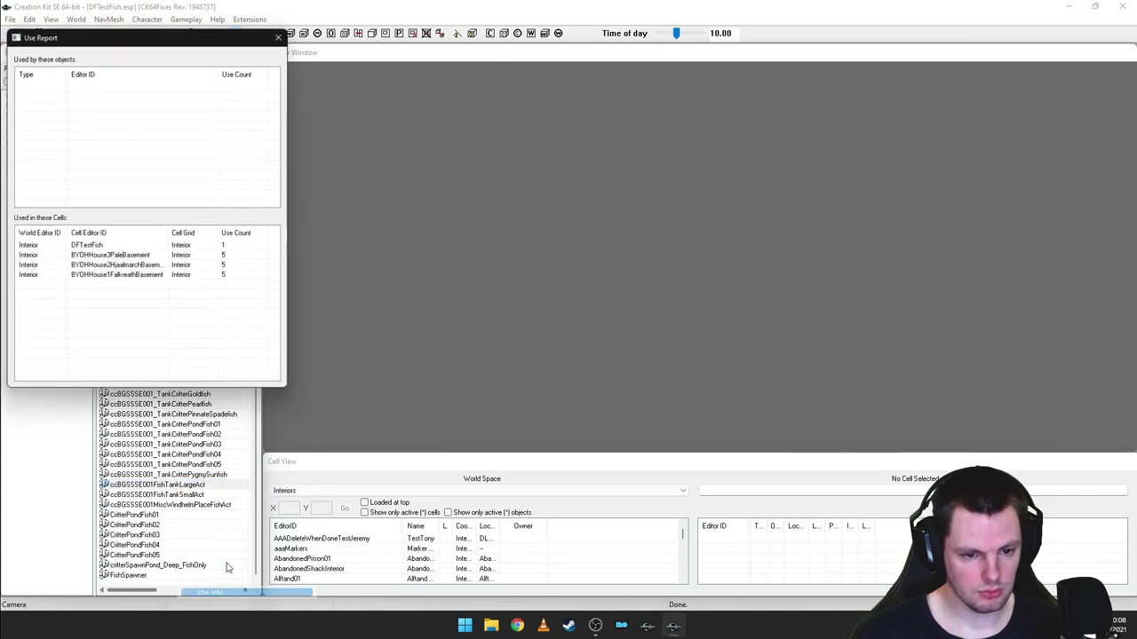
drag(202, 40, 266, 109)
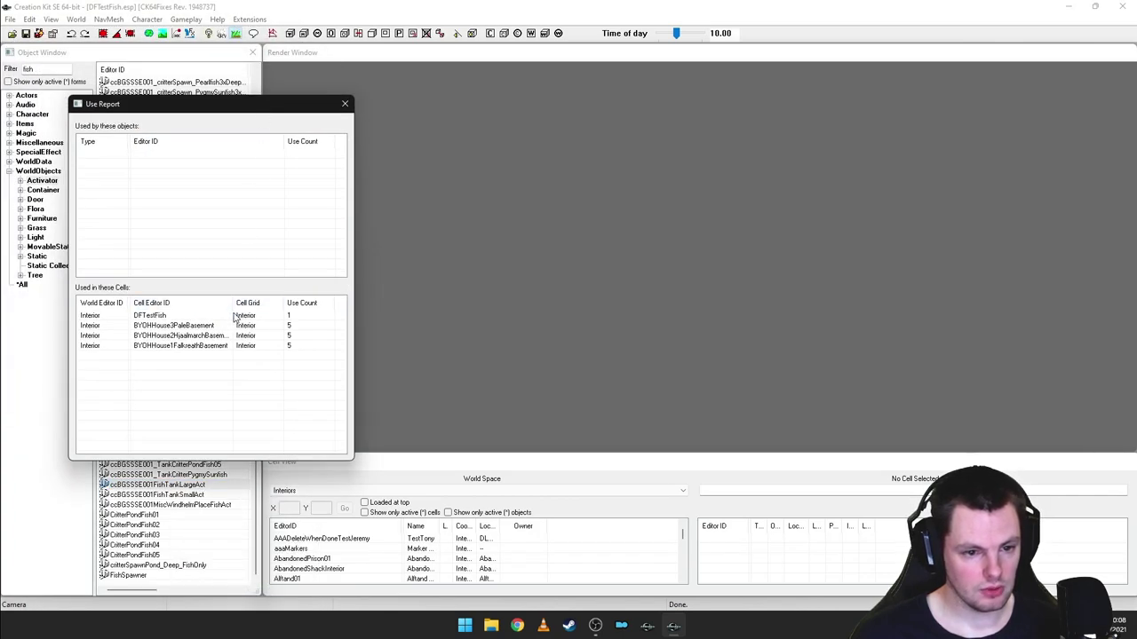
drag(232, 305, 301, 305)
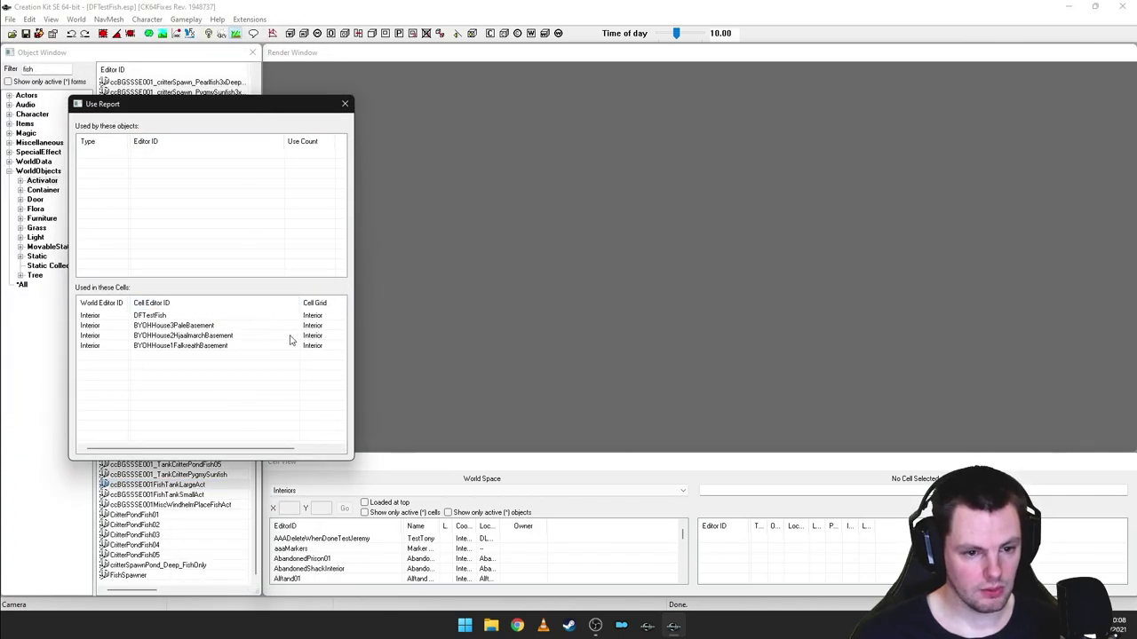
- Load the BYOHHouse3PaleBasement cell from the use report, close the report and view the basement's fish tank area from above
double_click(182, 326)
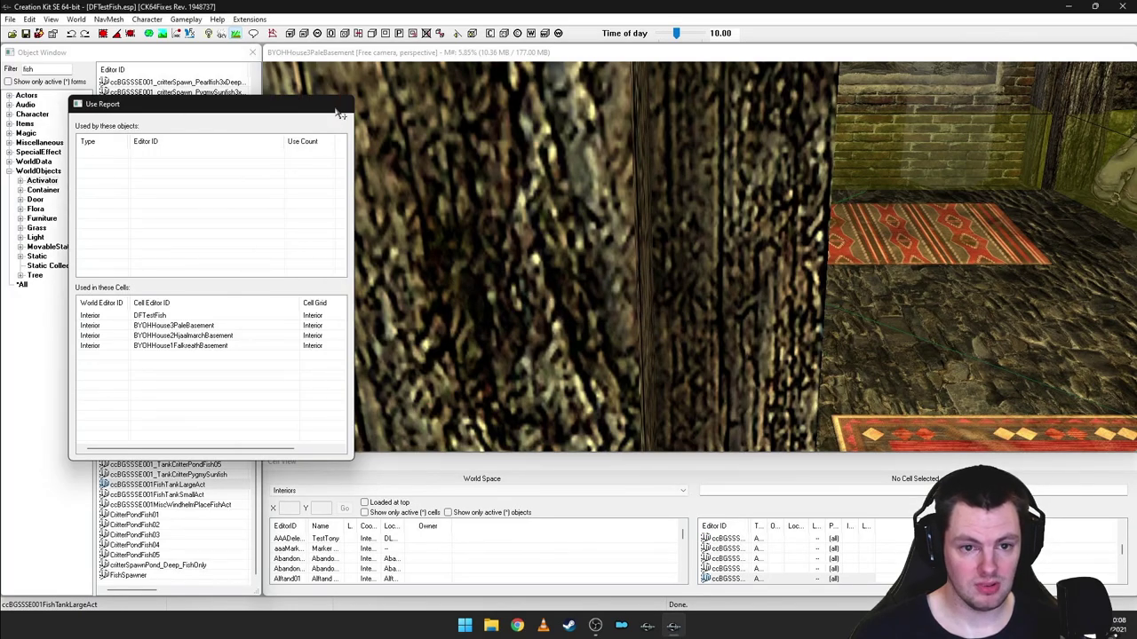
click(345, 105)
click(767, 194)
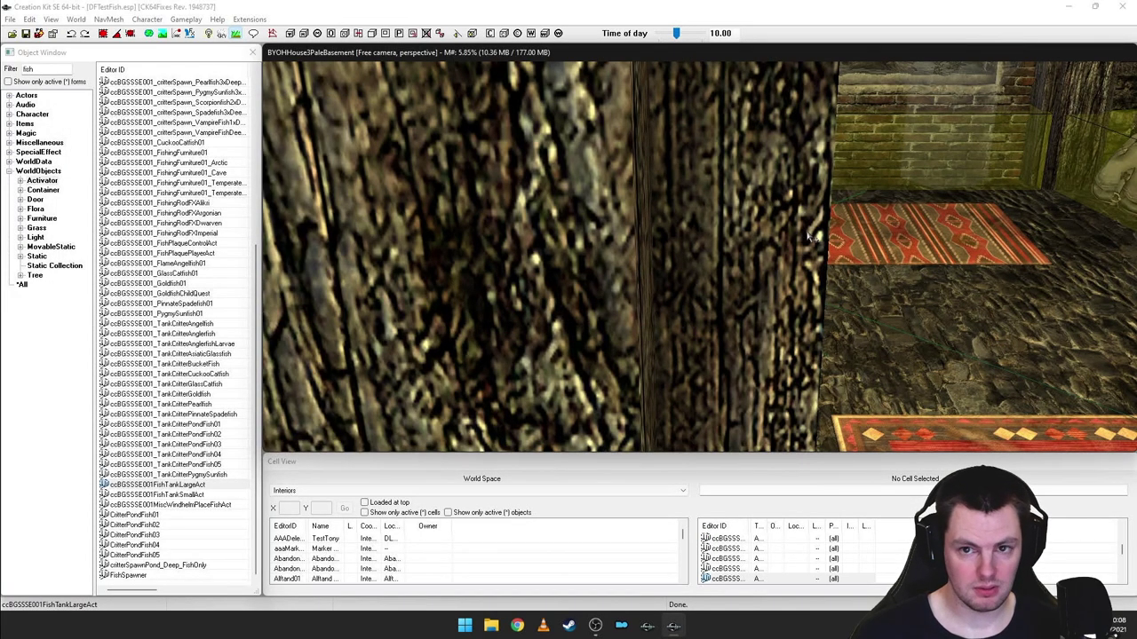
shift+middle_drag(809, 235, 758, 236)
scroll(733, 239, down, 10)
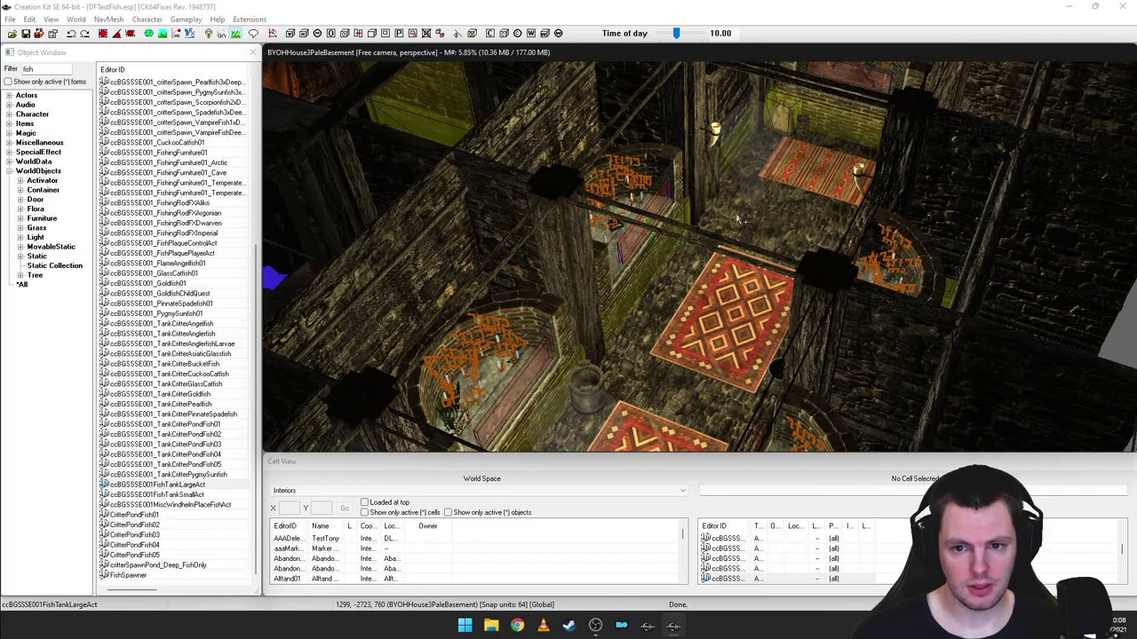
- Look over the basement's aquariums from several angles and select ccBGSSSE001_House3LargeAquarium2 to examine its link lines
middle_drag(721, 226, 727, 225)
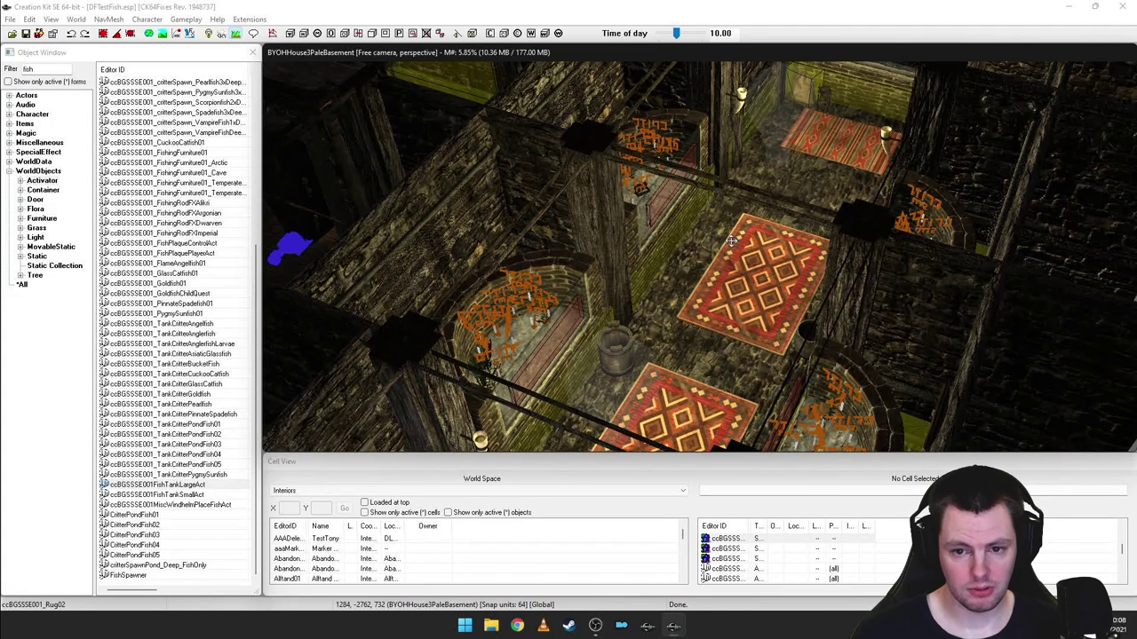
shift+middle_drag(739, 252, 713, 255)
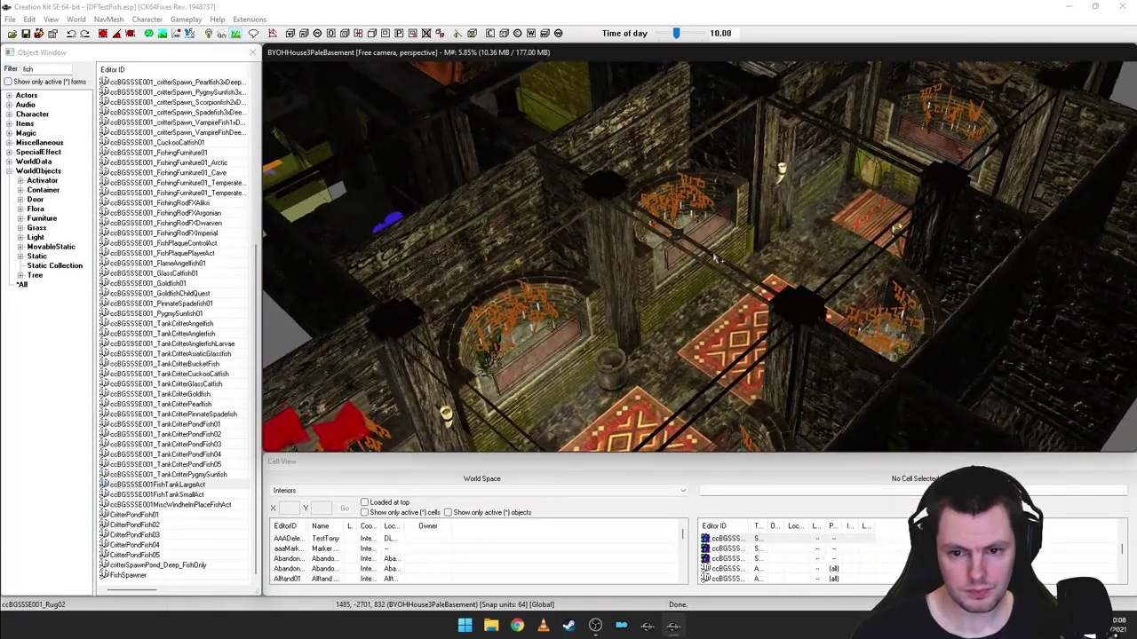
scroll(717, 265, up, 1)
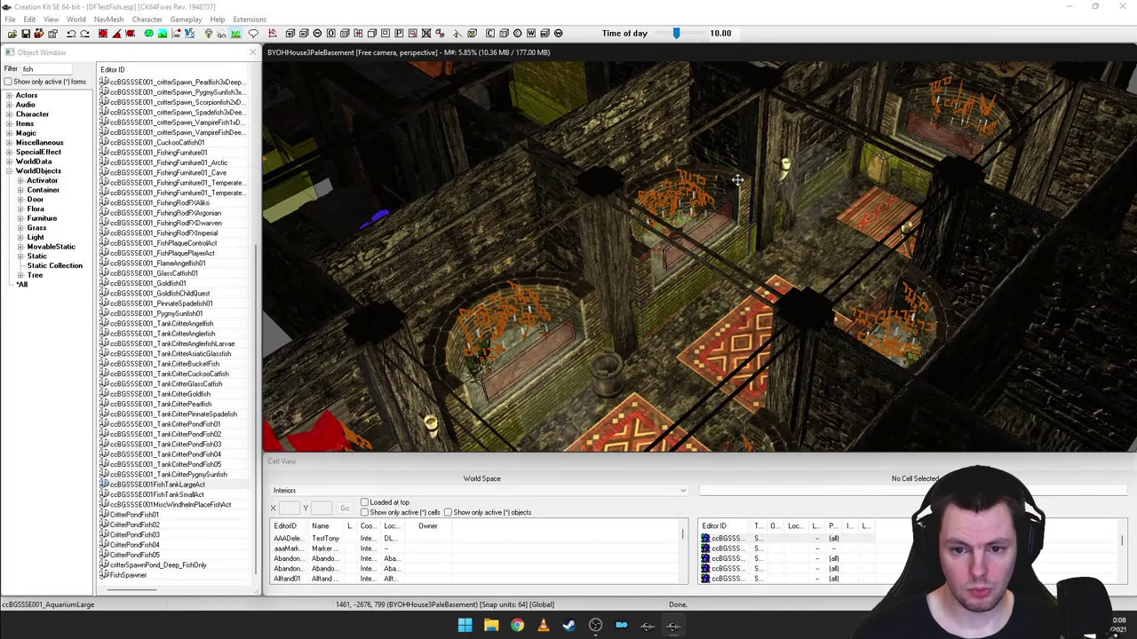
shift+middle_drag(722, 225, 764, 233)
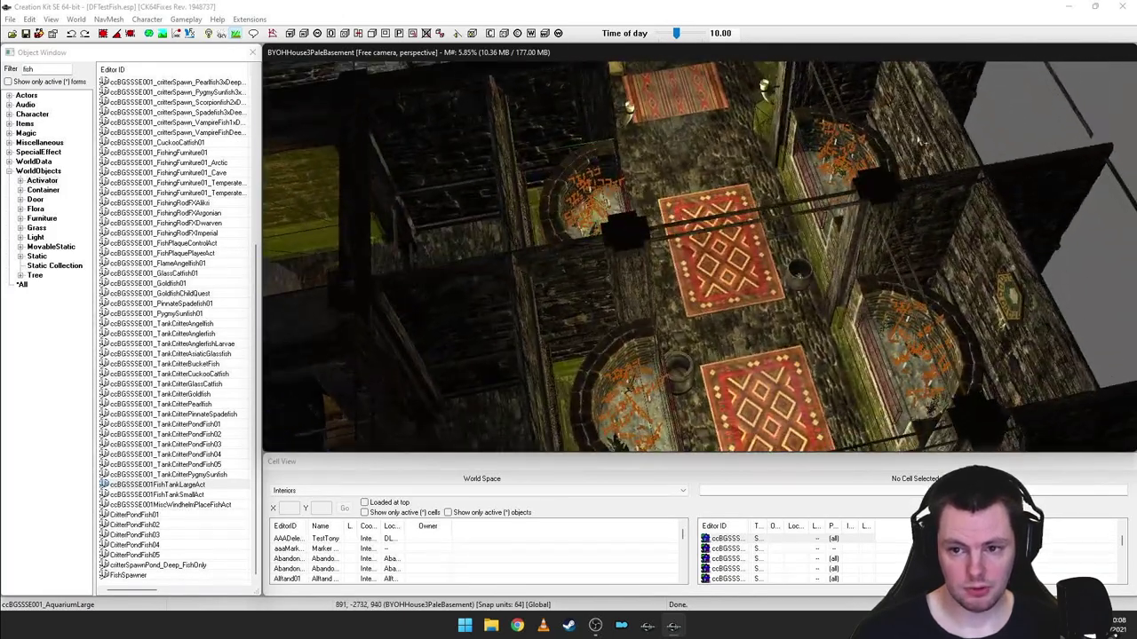
click(876, 151)
shift+middle_drag(812, 197, 707, 253)
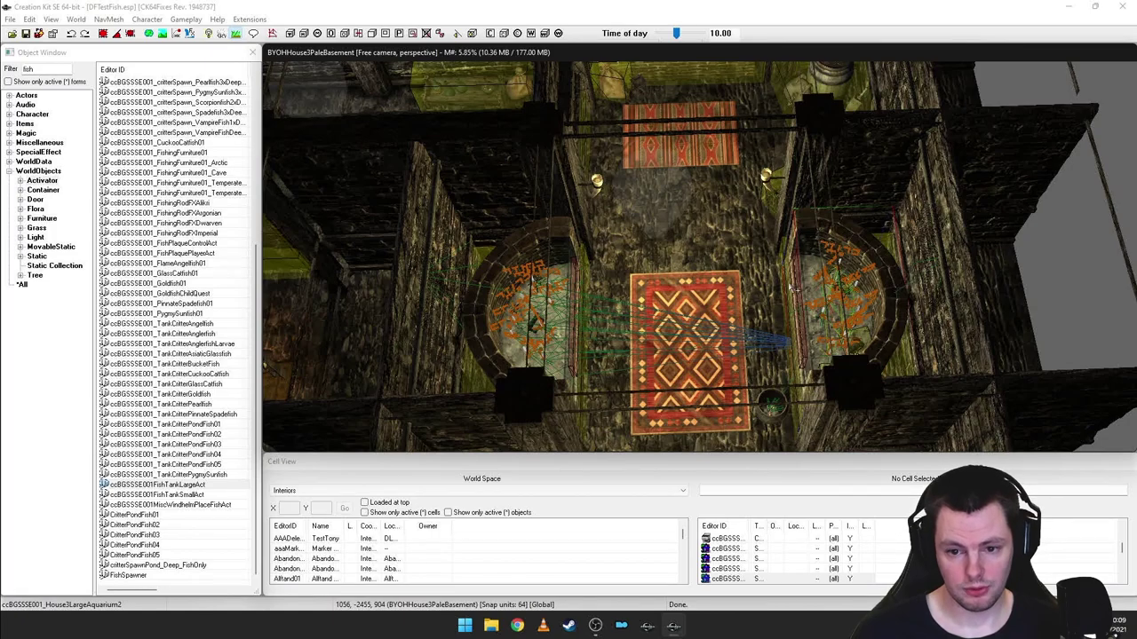
middle_drag(693, 263, 726, 246)
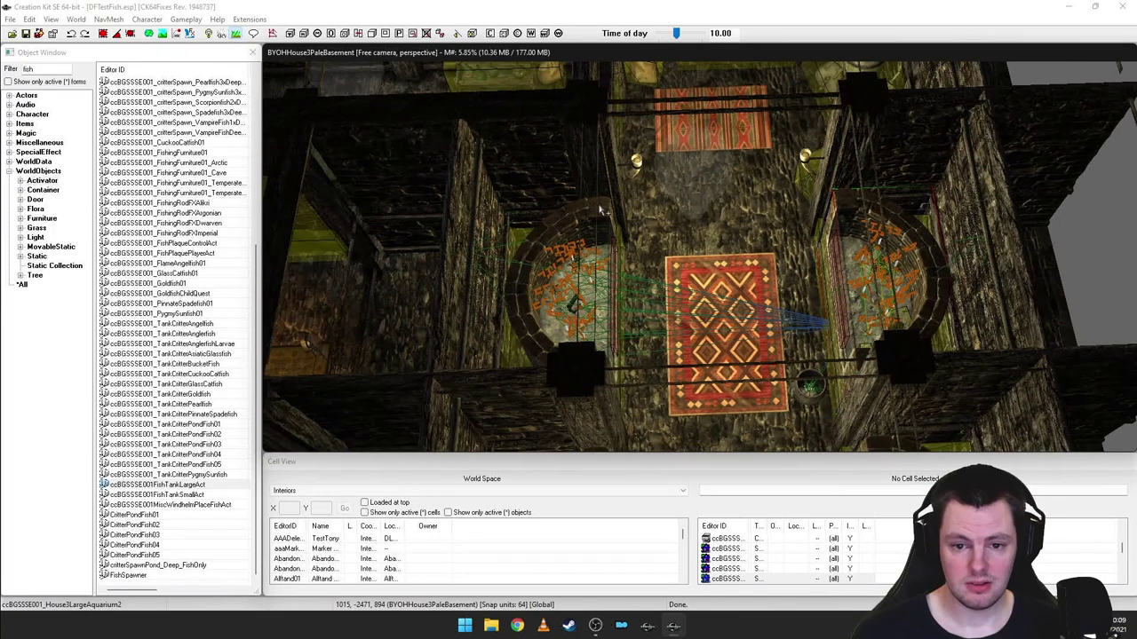
- Open the reference properties of the ccBGSSSE001_AquariumLarge piece and examine its Enable Parent settings
click(615, 230)
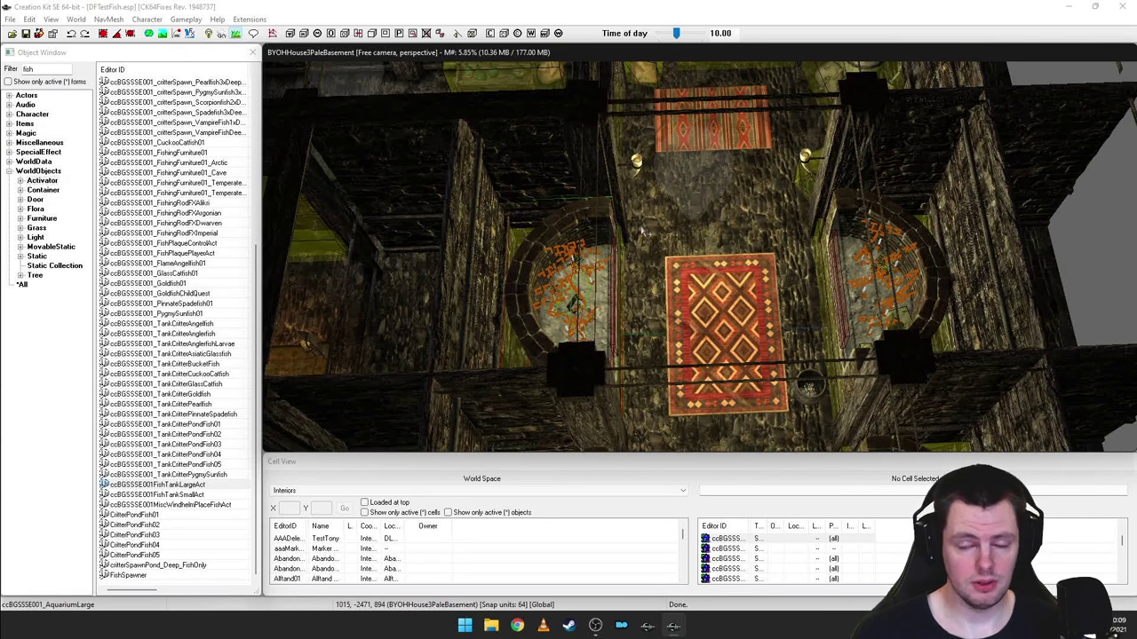
shift+middle_drag(664, 238, 589, 221)
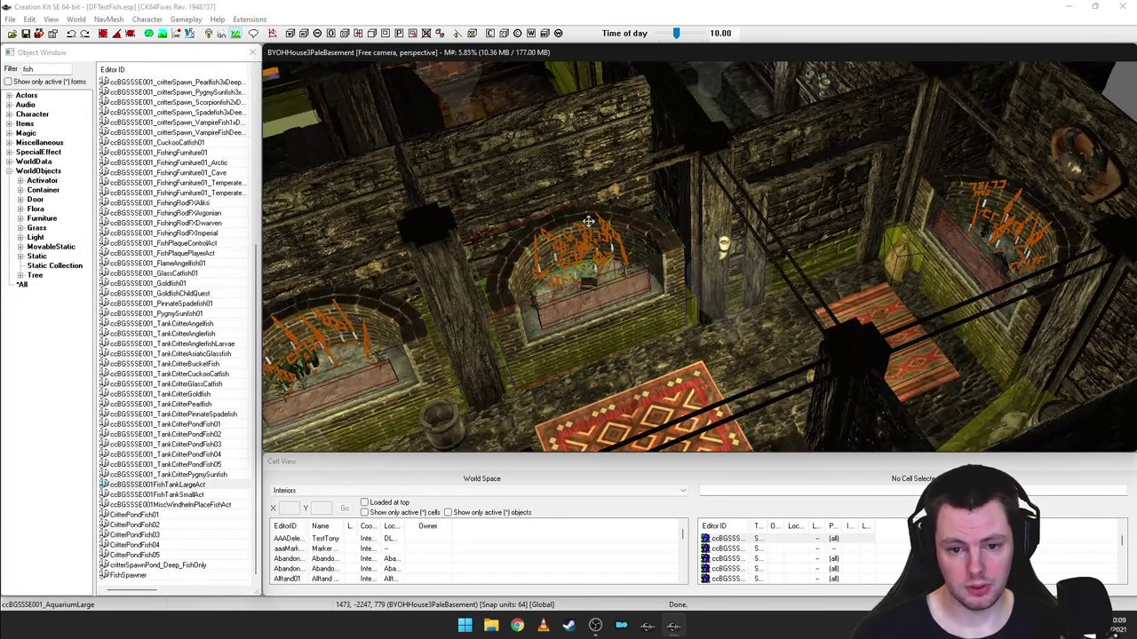
shift+middle_drag(634, 251, 684, 262)
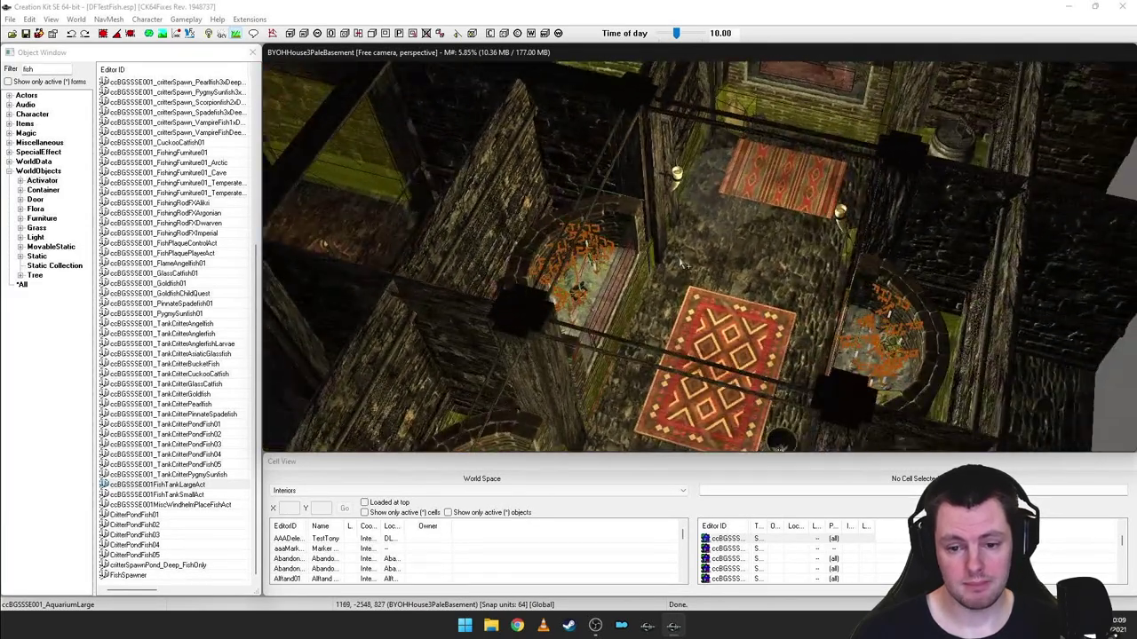
double_click(638, 216)
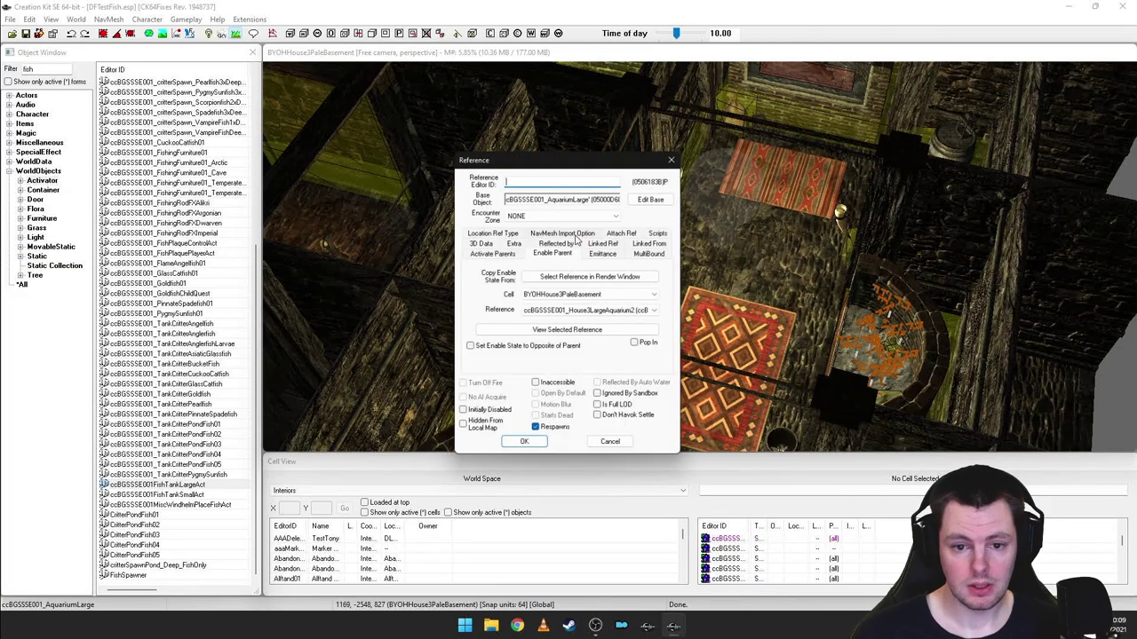
drag(571, 164, 538, 197)
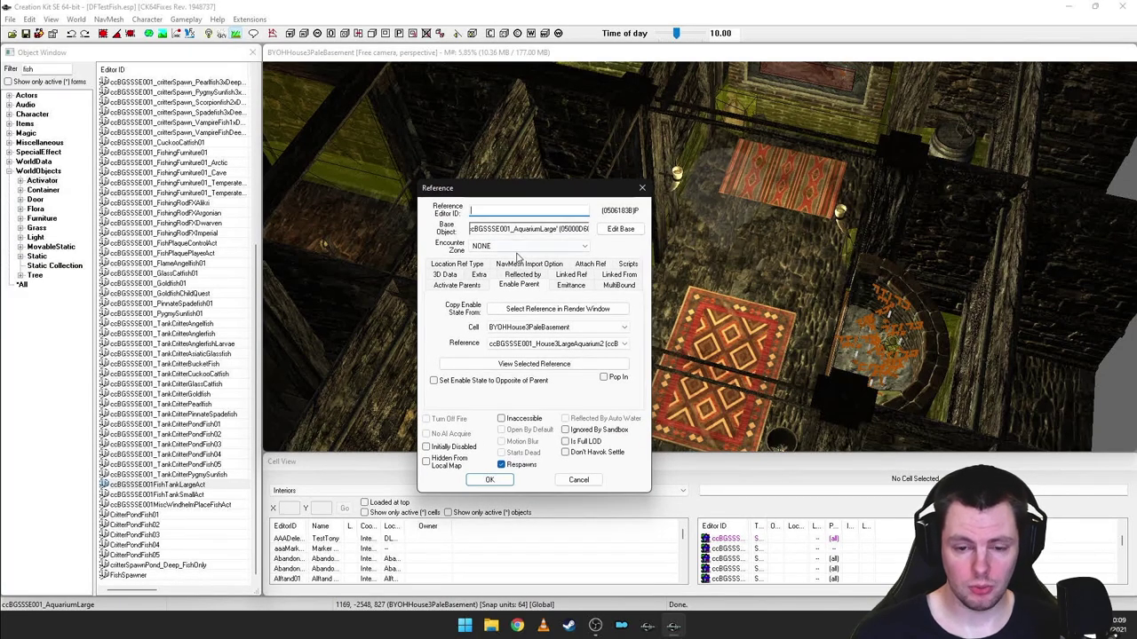
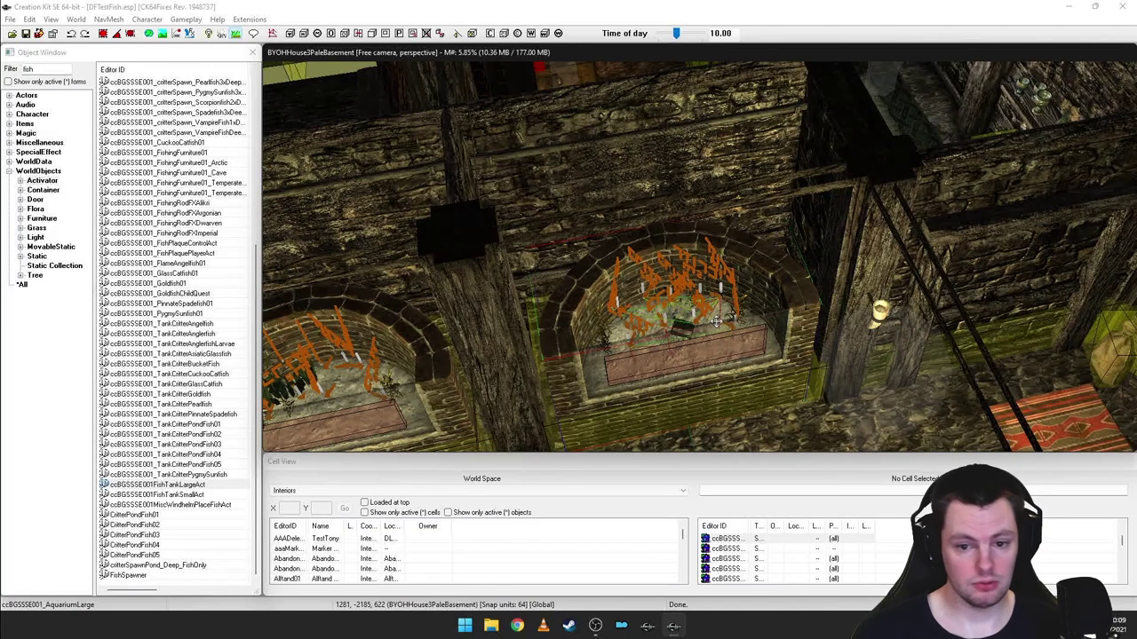
- Find the ccBGSSSE001_FishTankLargeChest container beneath the basement and examine its link lines from several angles
middle_drag(697, 322, 883, 246)
scroll(882, 247, up, 2)
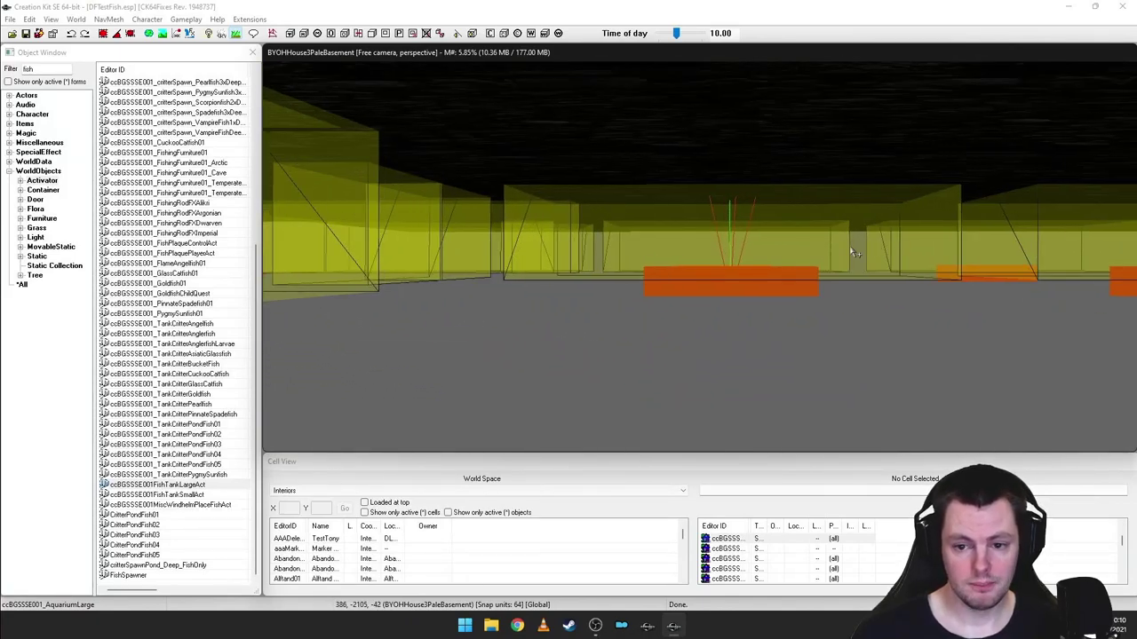
scroll(843, 246, up, 4)
middle_drag(764, 300, 764, 301)
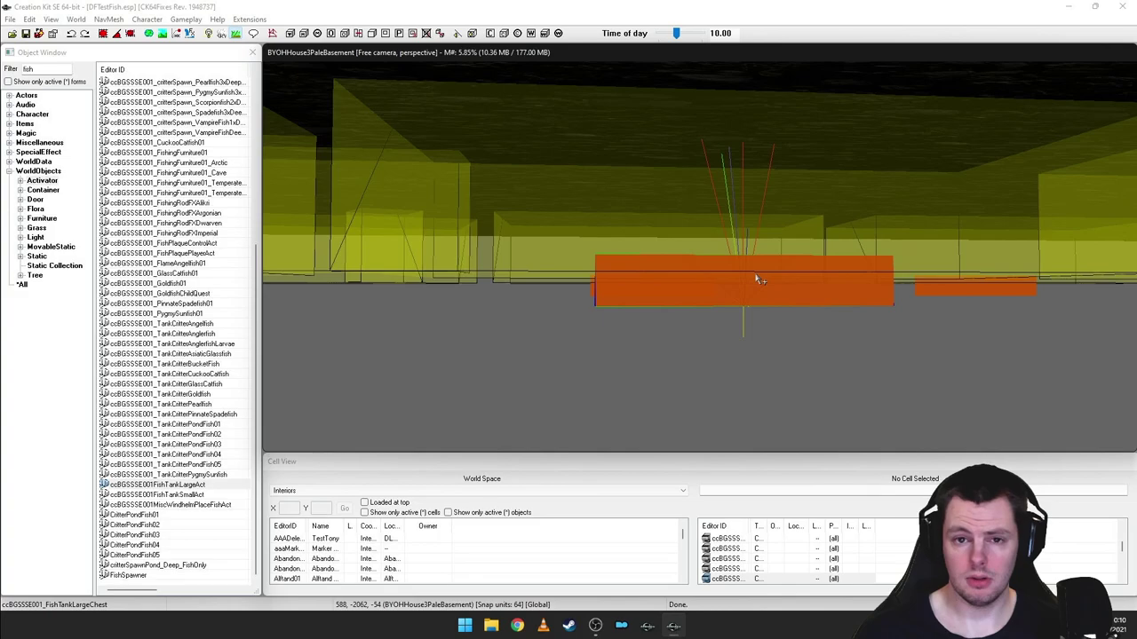
shift+middle_drag(769, 247, 775, 262)
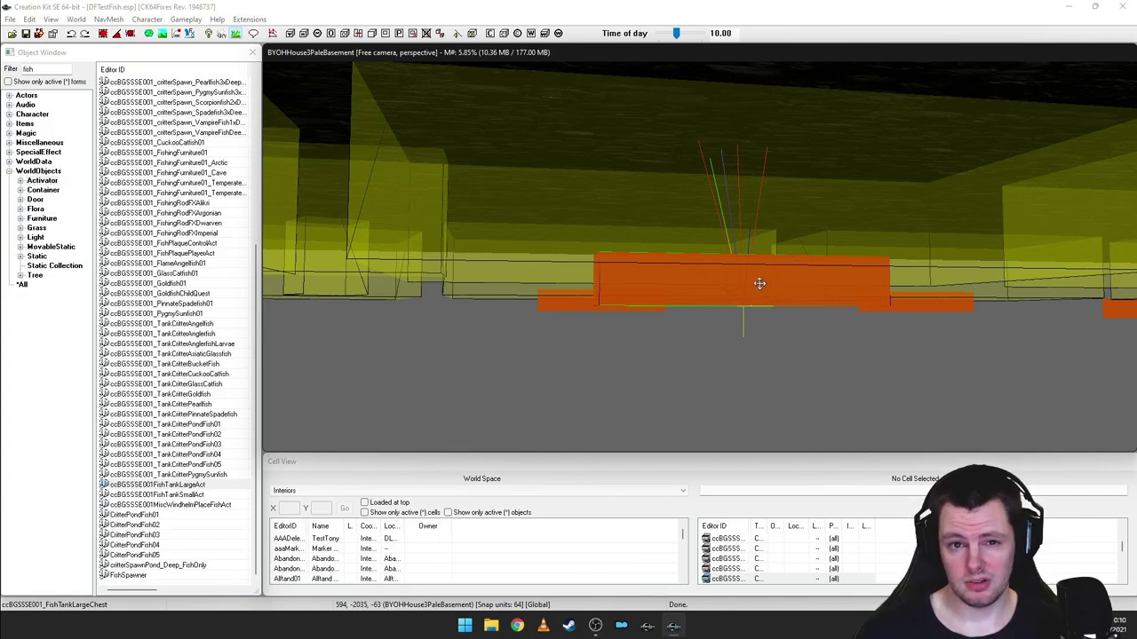
shift+middle_drag(759, 283, 771, 280)
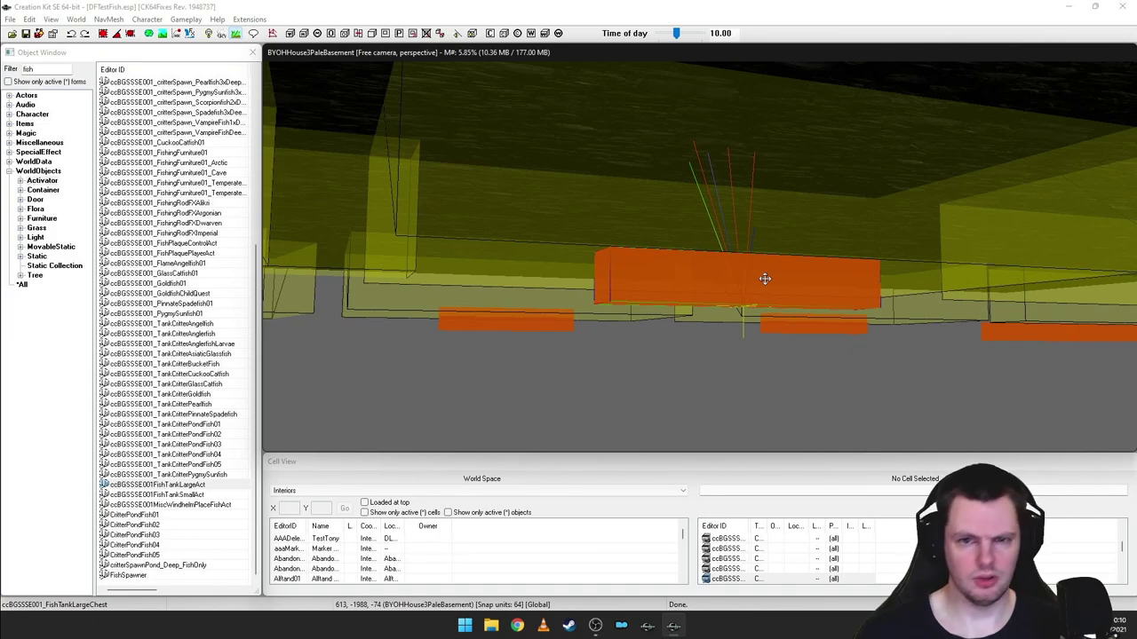
shift+middle_drag(741, 281, 690, 284)
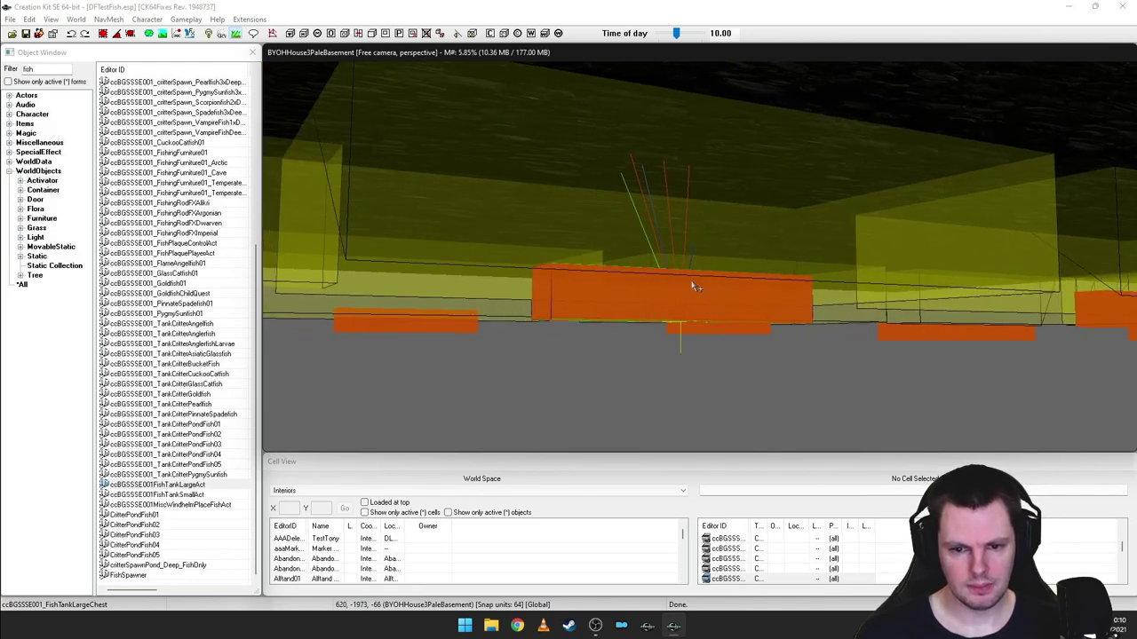
- Delete the CollisionMarker box around the large fish tank chest and the linked ccBGSSSE001_FishTankLargeChest itself
click(726, 237)
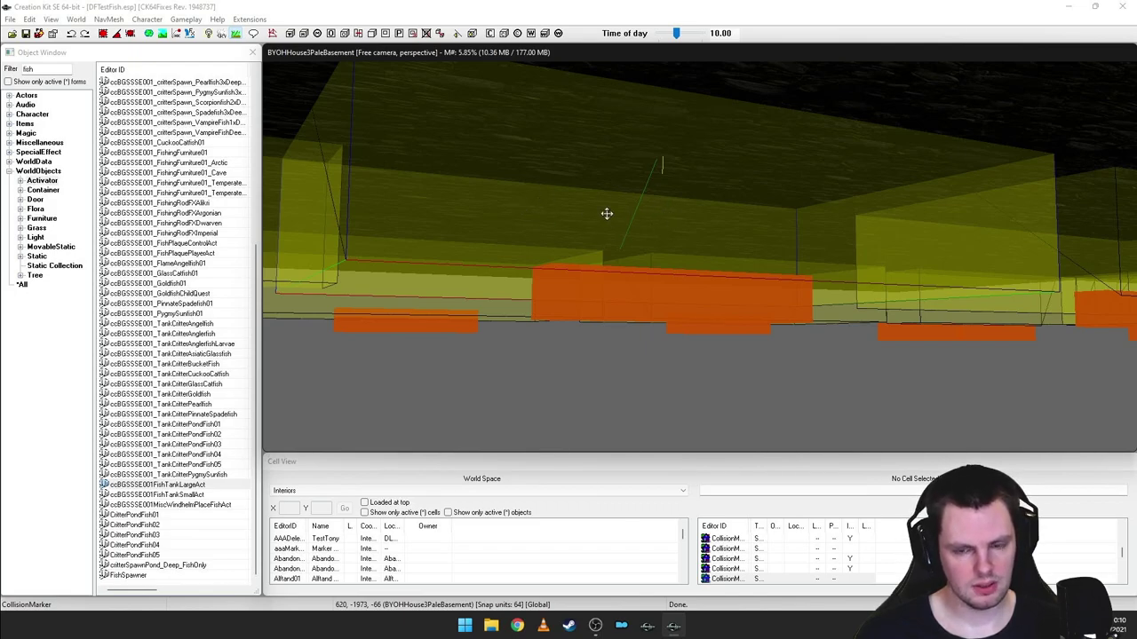
key(Delete)
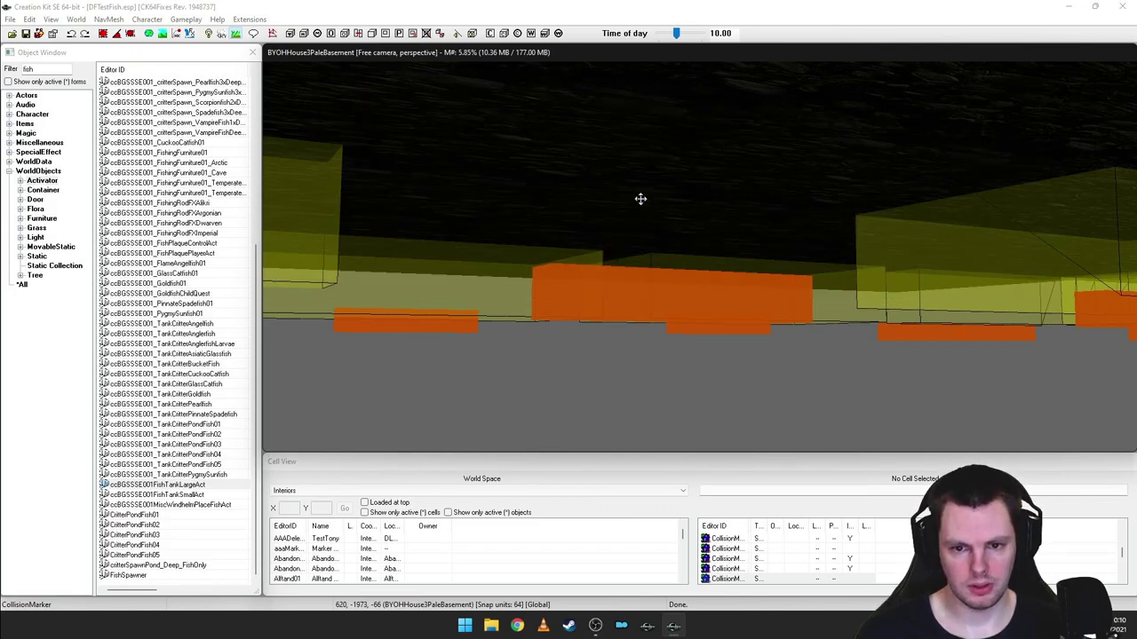
click(630, 275)
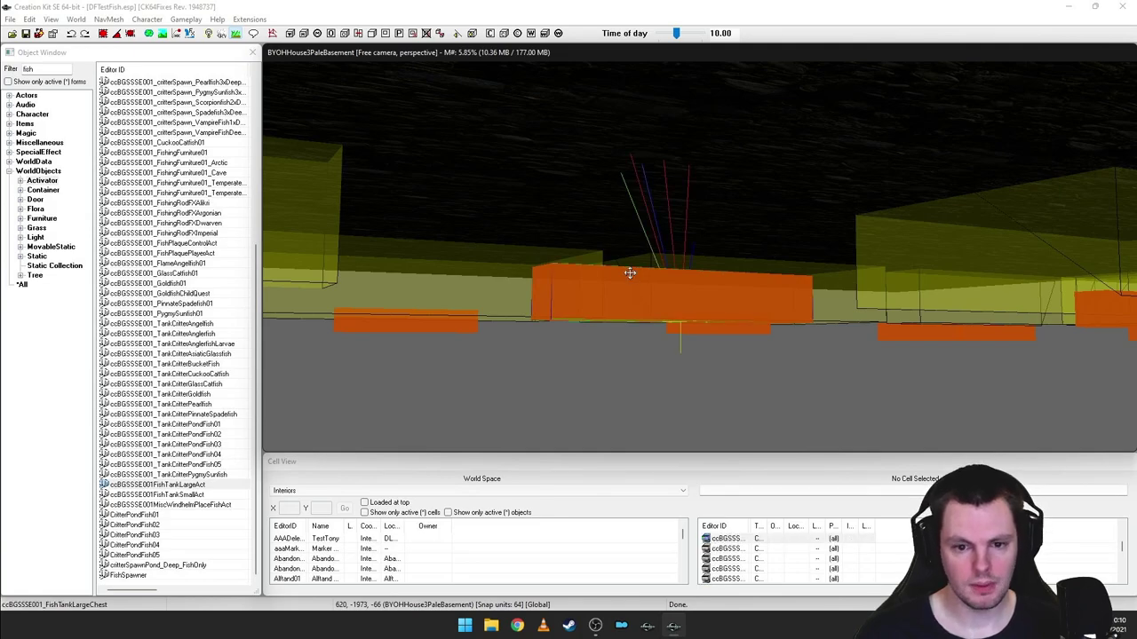
scroll(595, 274, up, 3)
shift+middle_drag(601, 282, 583, 287)
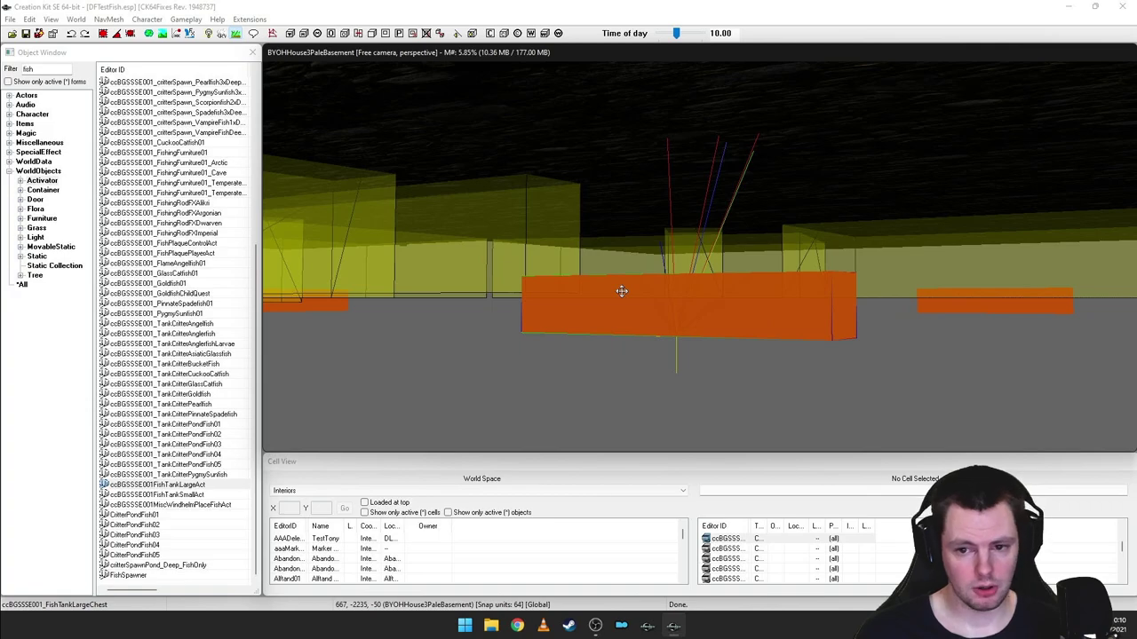
shift+middle_drag(622, 291, 688, 290)
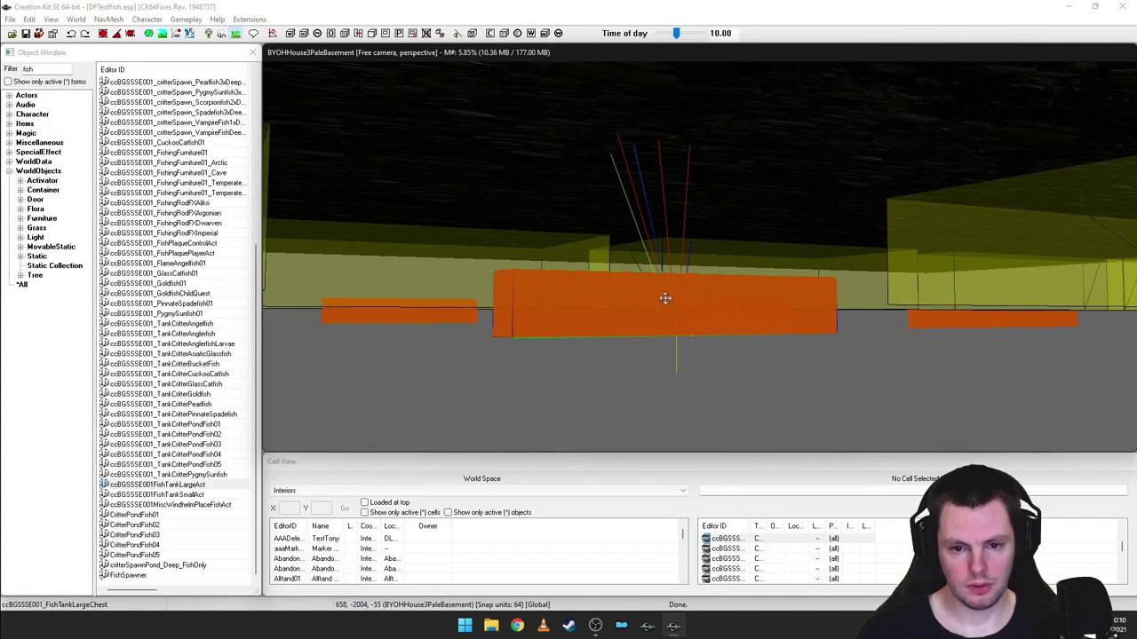
key(Delete)
- Select the overlapping large tank chest and widen the Cell View's Editor ID column to read the full reference names
click(622, 293)
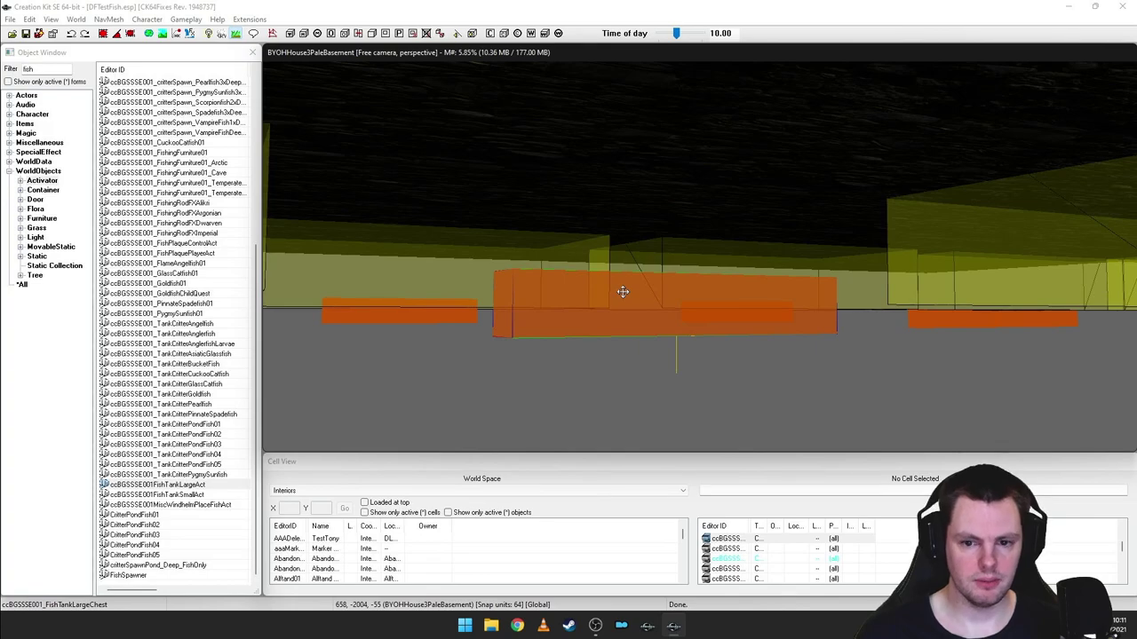
shift+middle_drag(623, 293, 631, 298)
click(745, 529)
drag(745, 528, 848, 528)
click(799, 549)
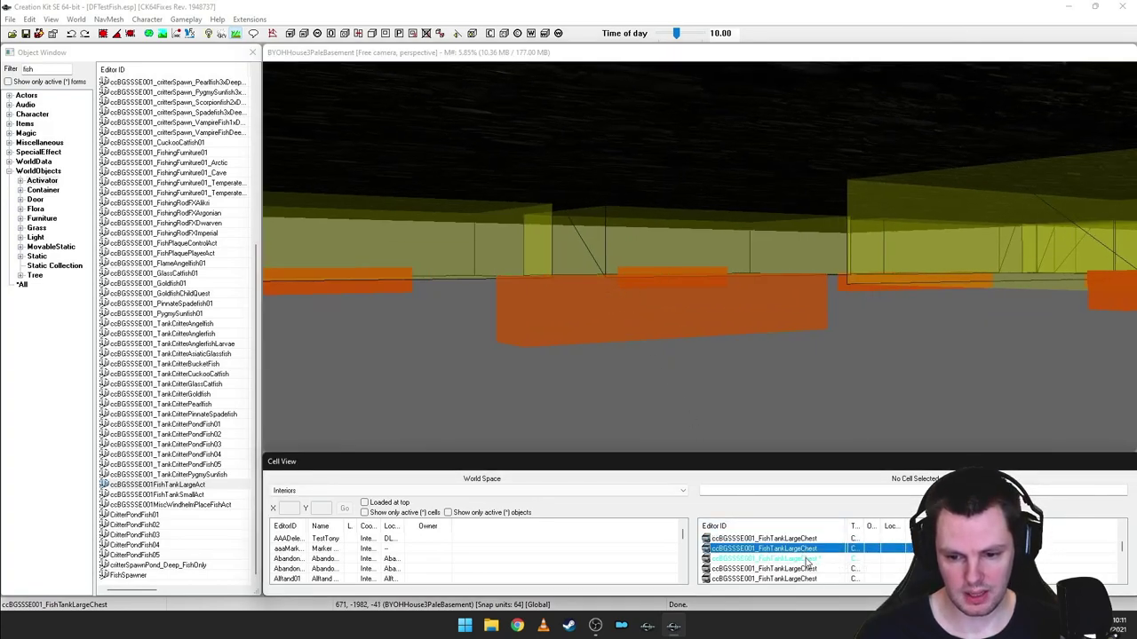
- Open the overlapping chest's base container, check its attached fish tank script, and cancel out without changes
click(607, 304)
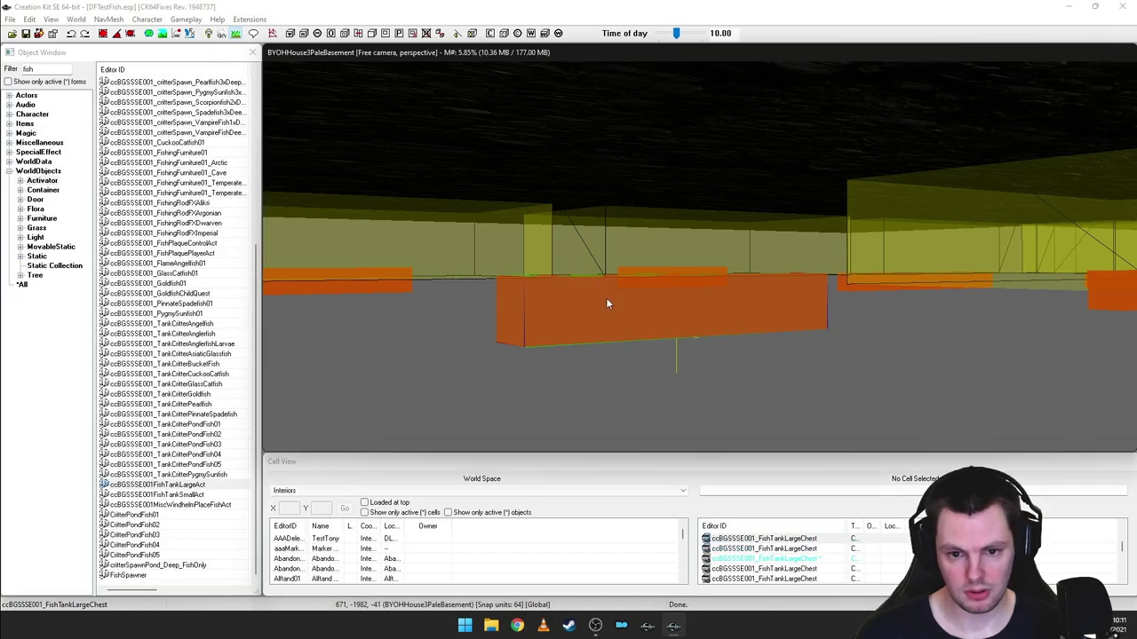
double_click(608, 304)
click(648, 199)
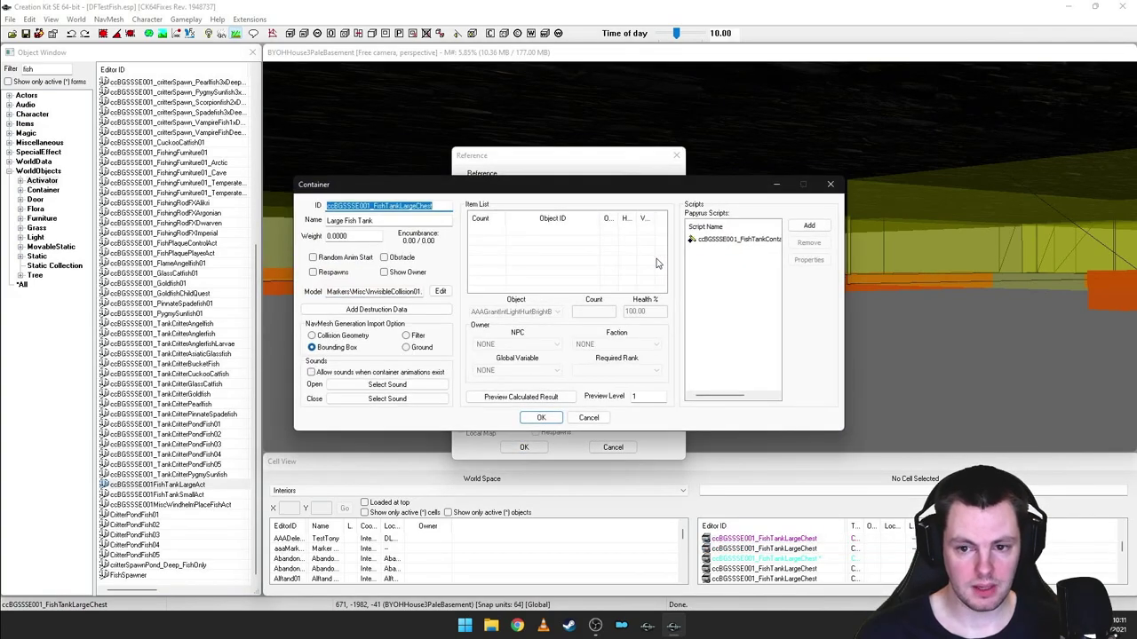
click(742, 240)
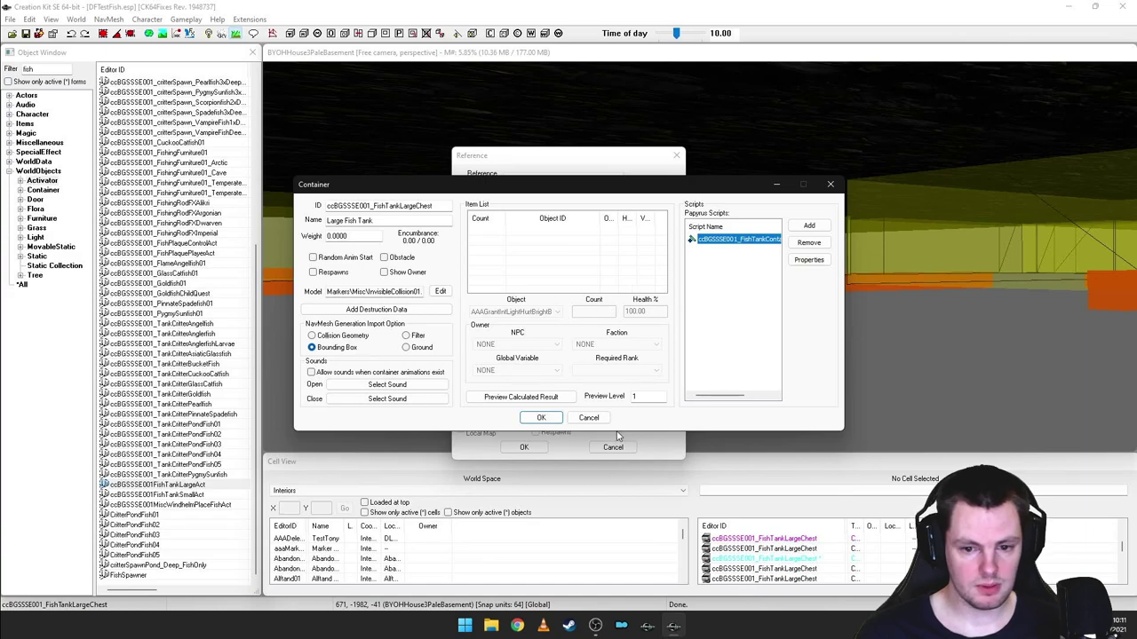
click(589, 418)
click(613, 447)
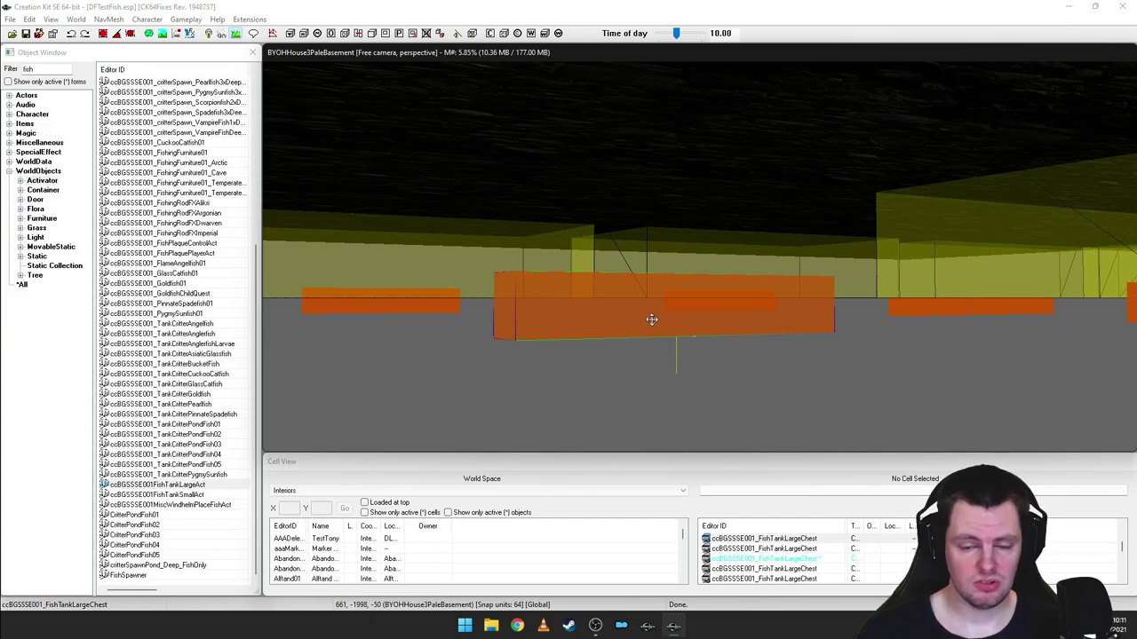
- Delete the overlapping ccBGSSSE001_FishTankLargeChest after viewing it from several angles
shift+middle_drag(657, 295, 636, 296)
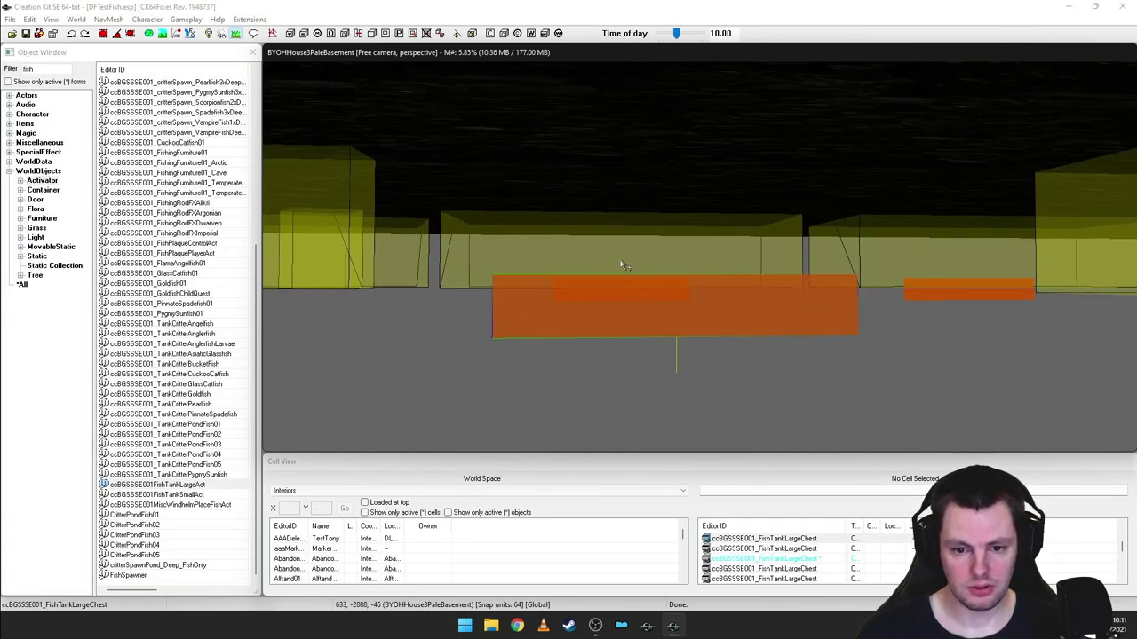
shift+middle_drag(698, 299, 839, 290)
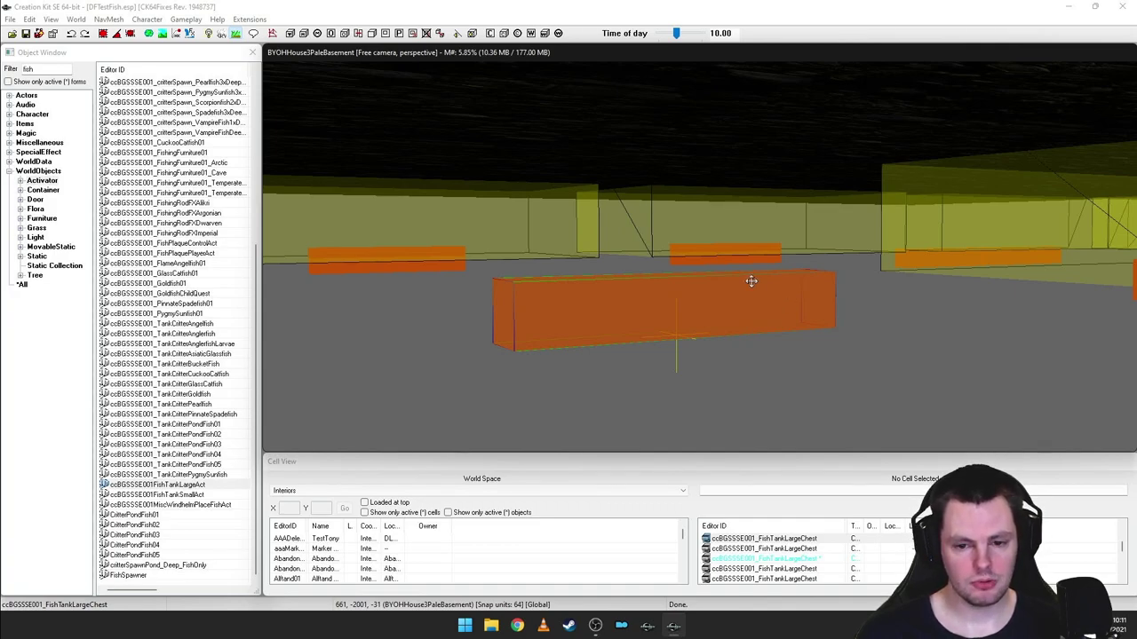
key(Delete)
shift+middle_drag(750, 280, 723, 275)
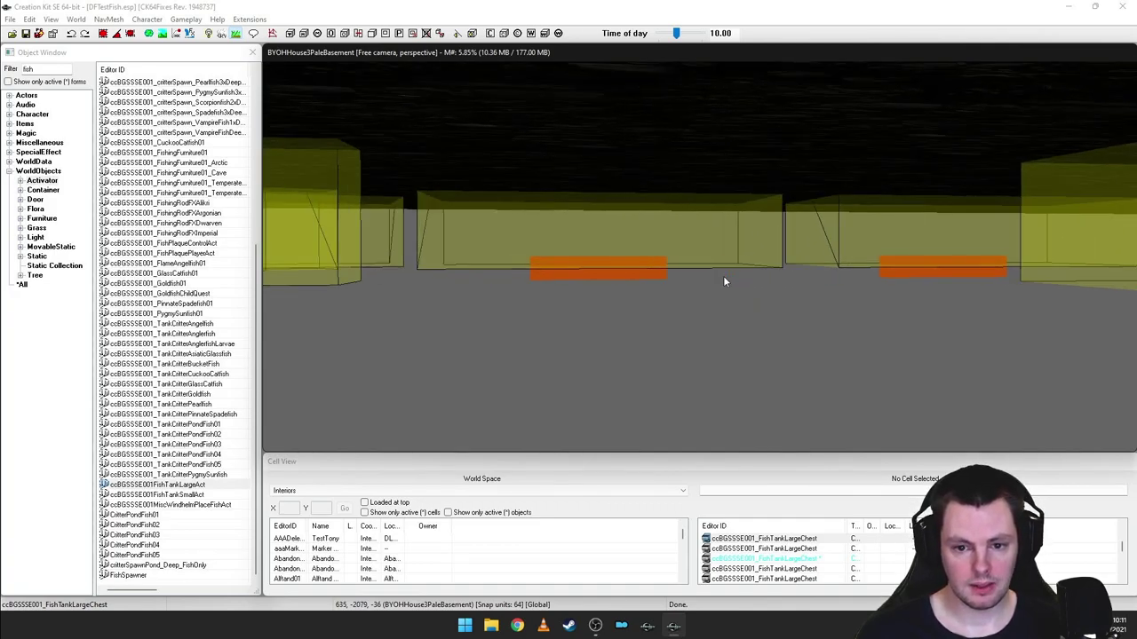
scroll(723, 280, down, 1)
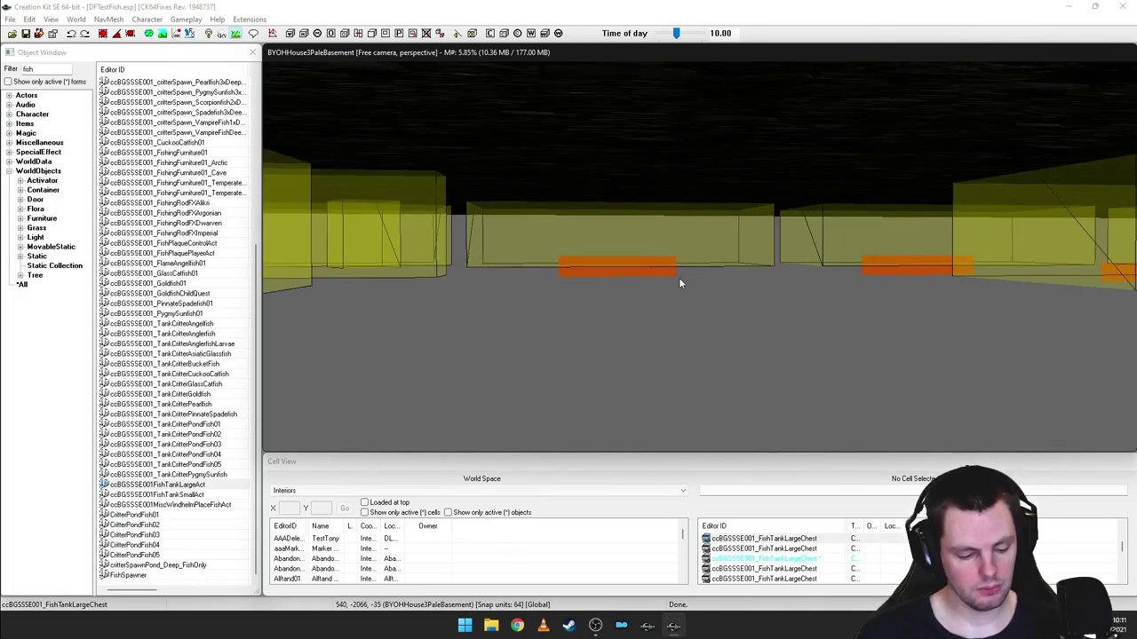
- Undo the deletions of the collision marker and linked chest, and select the restored chest to view its links
key(ctrl+z)
scroll(683, 289, up, 2)
shift+middle_drag(694, 289, 682, 291)
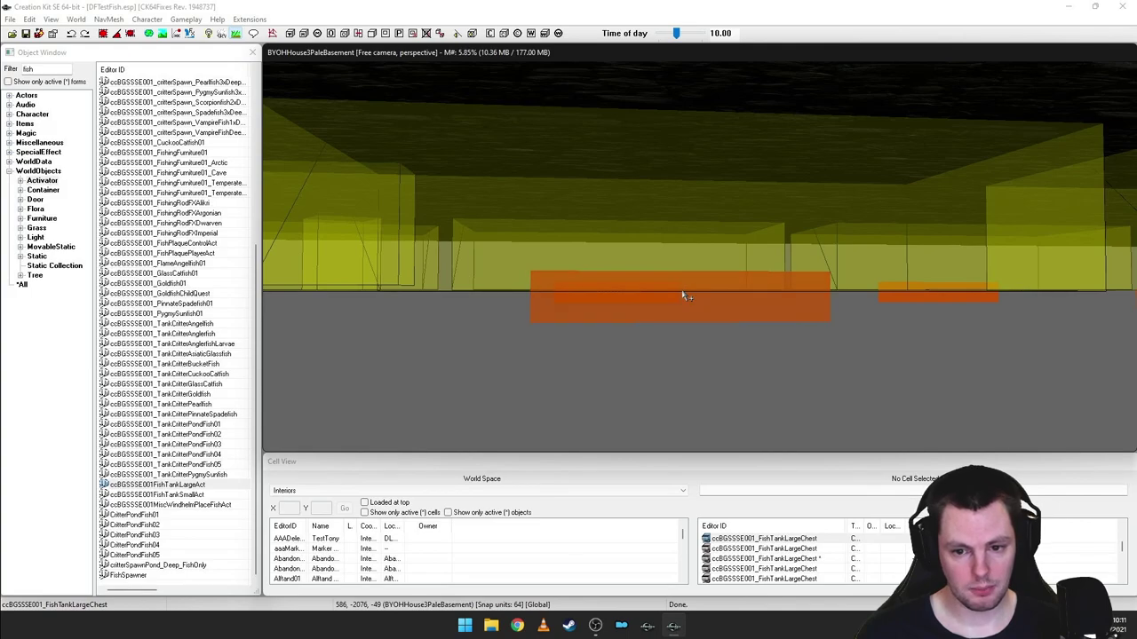
click(680, 303)
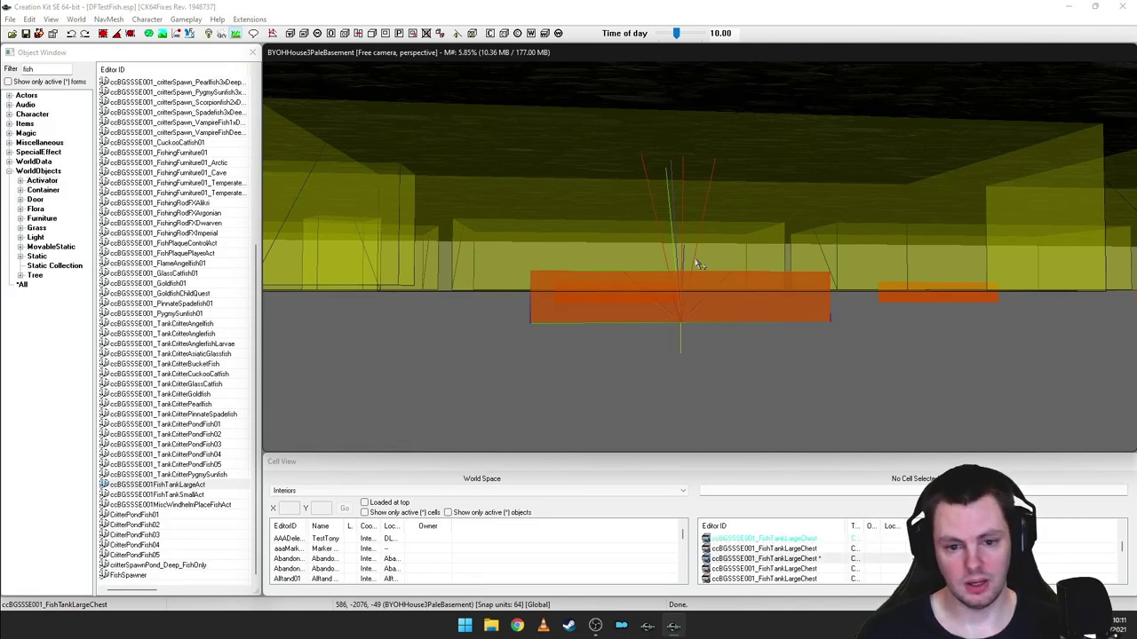
shift+middle_drag(695, 266, 684, 296)
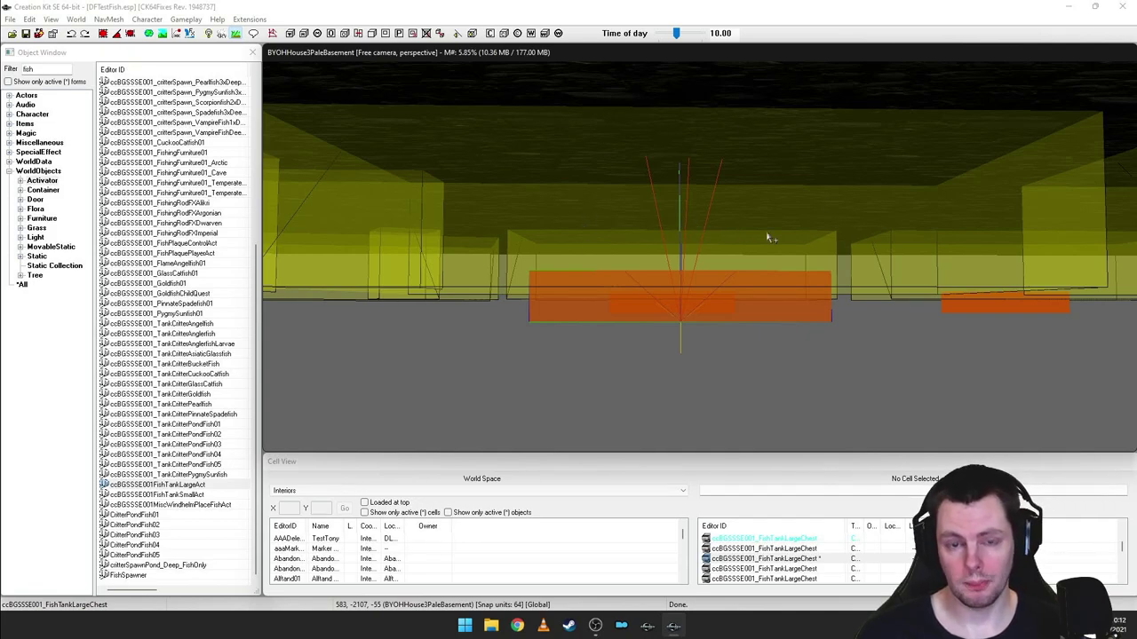
- Hide the large collision marker surrounding the linked chest, and select the ccBGSSSE001FishTankLargeAct activator inside the tank
click(808, 234)
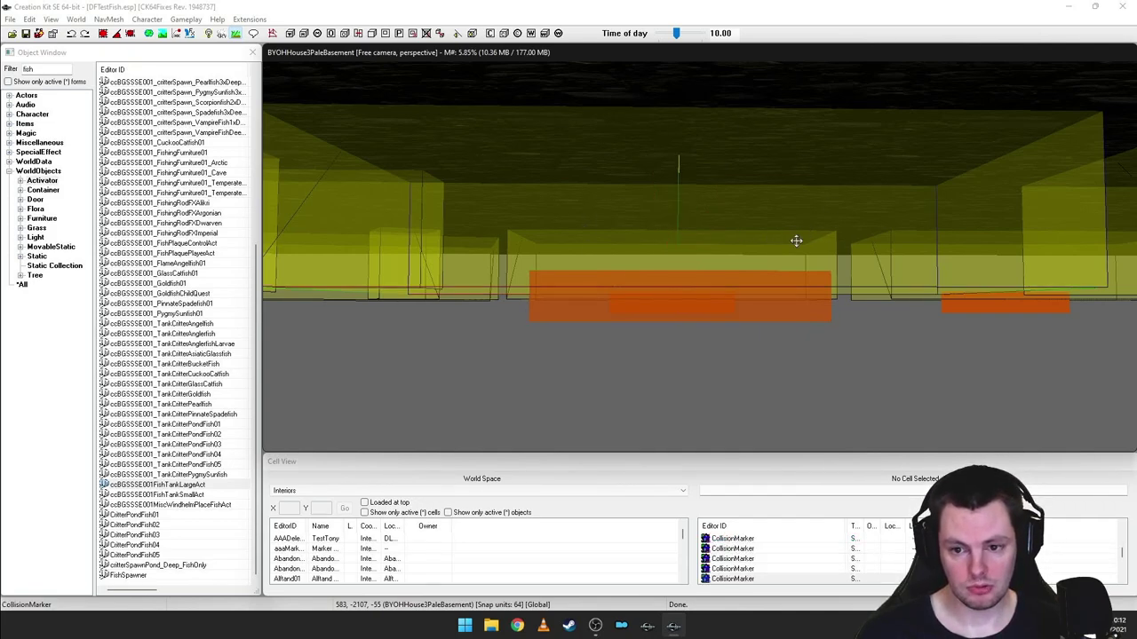
key(Delete)
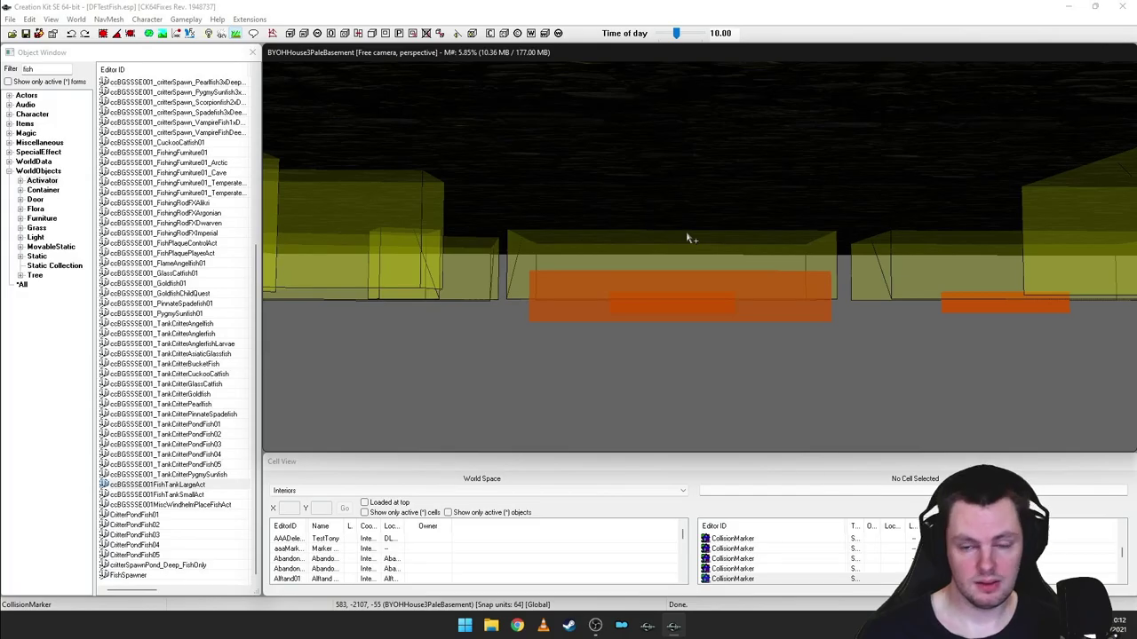
shift+middle_drag(685, 217, 704, 235)
scroll(699, 238, up, 3)
scroll(689, 243, up, 2)
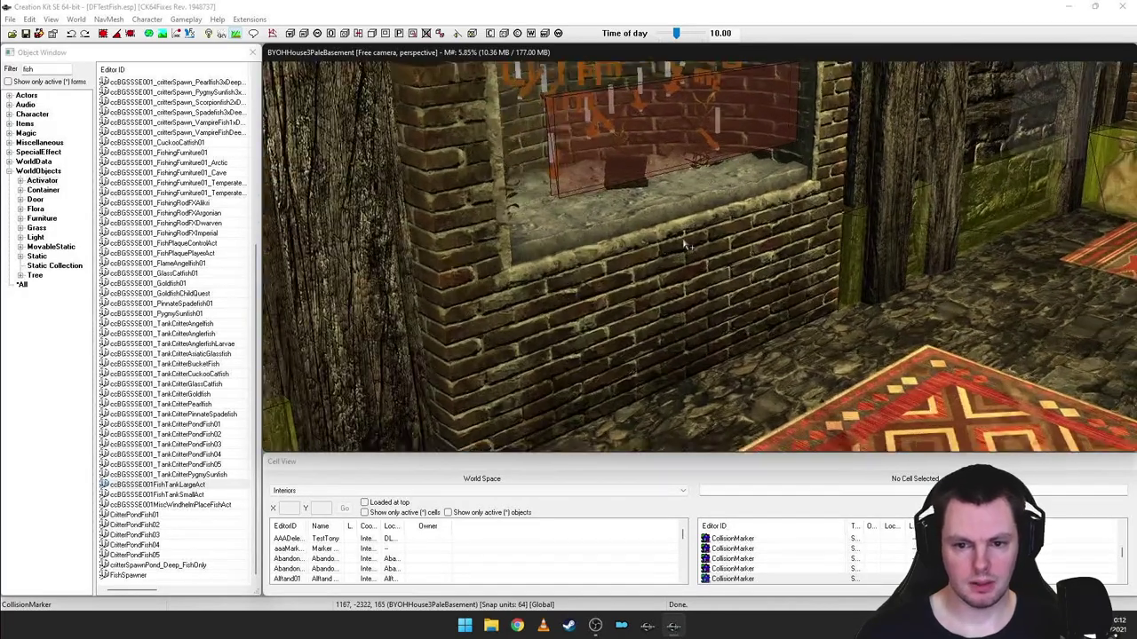
scroll(701, 235, down, 1)
click(691, 229)
shift+middle_drag(691, 230, 655, 258)
click(655, 257)
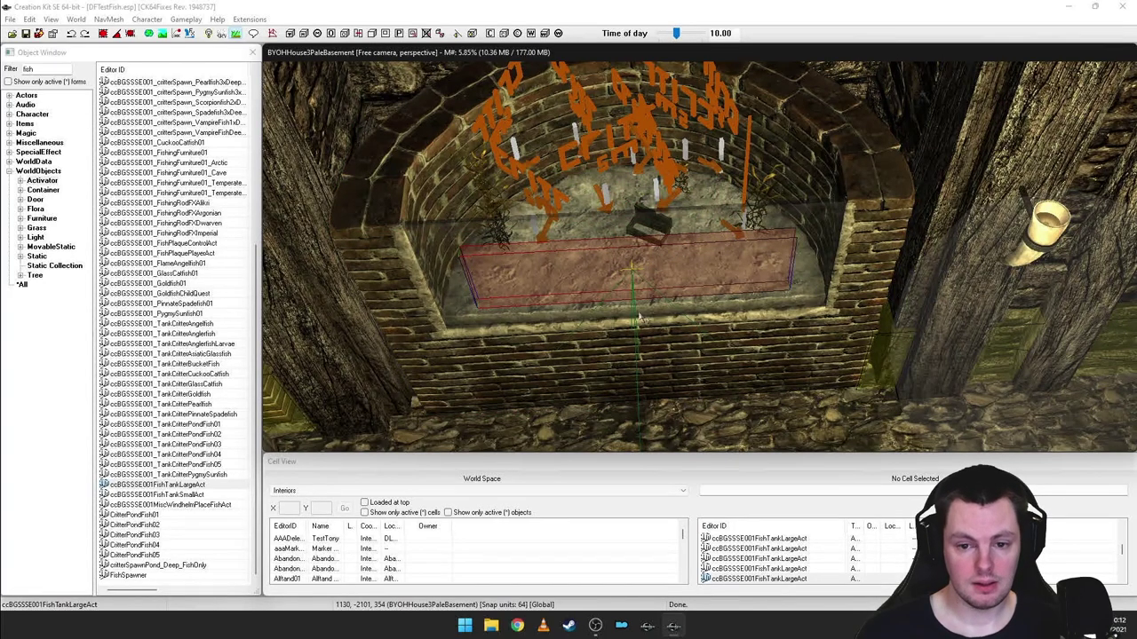
- Select one of the tank's critter markers and examine the marker layout and the room's other tanks from several angles
click(514, 167)
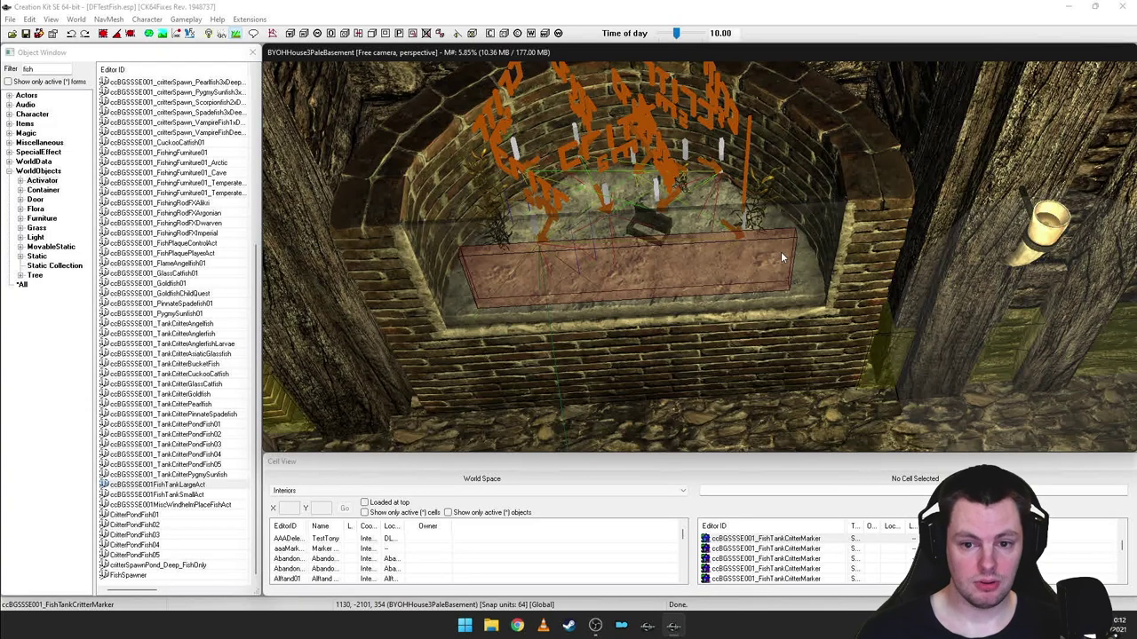
shift+middle_drag(669, 246, 687, 233)
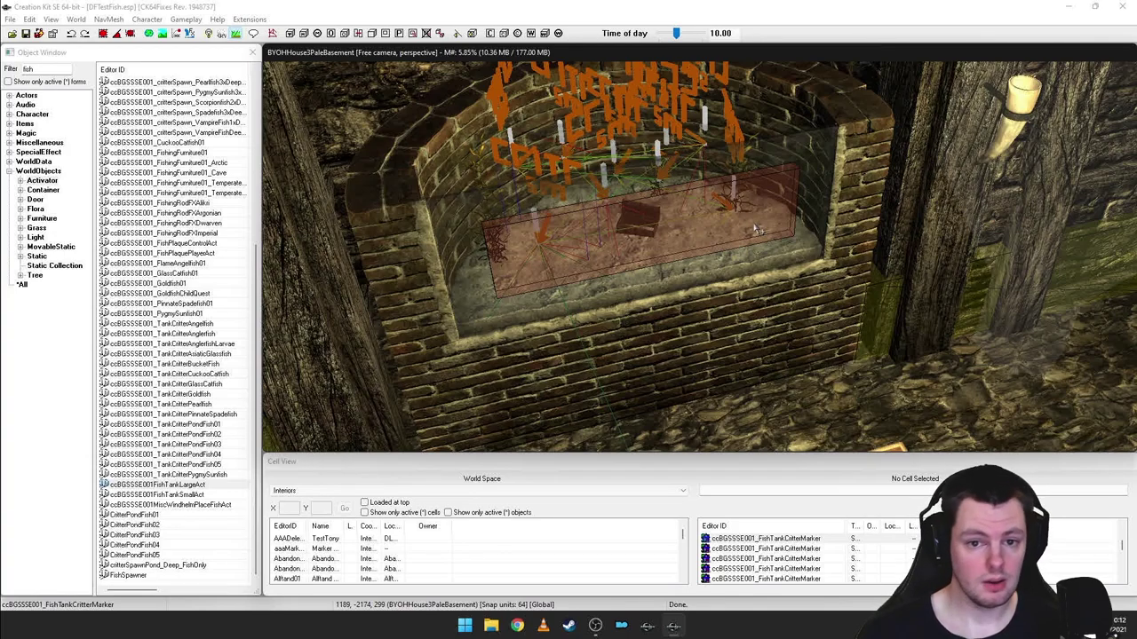
mouse_move(707, 171)
middle_down()
mouse_move(730, 190)
mouse_move(680, 189)
mouse_move(701, 180)
middle_up()
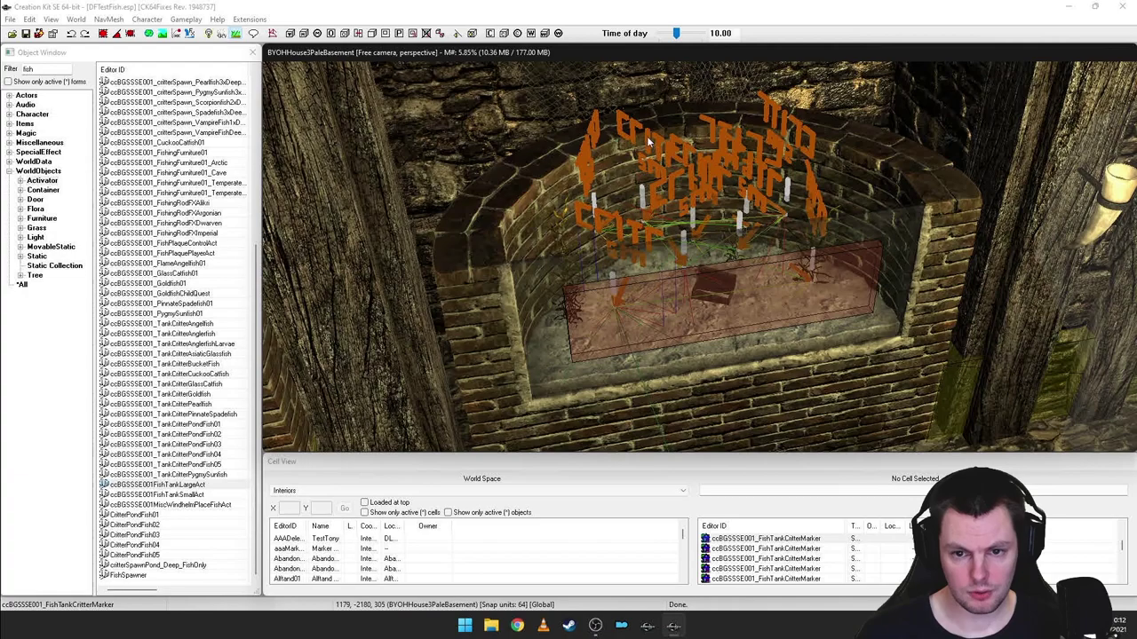
shift+middle_drag(731, 164, 721, 168)
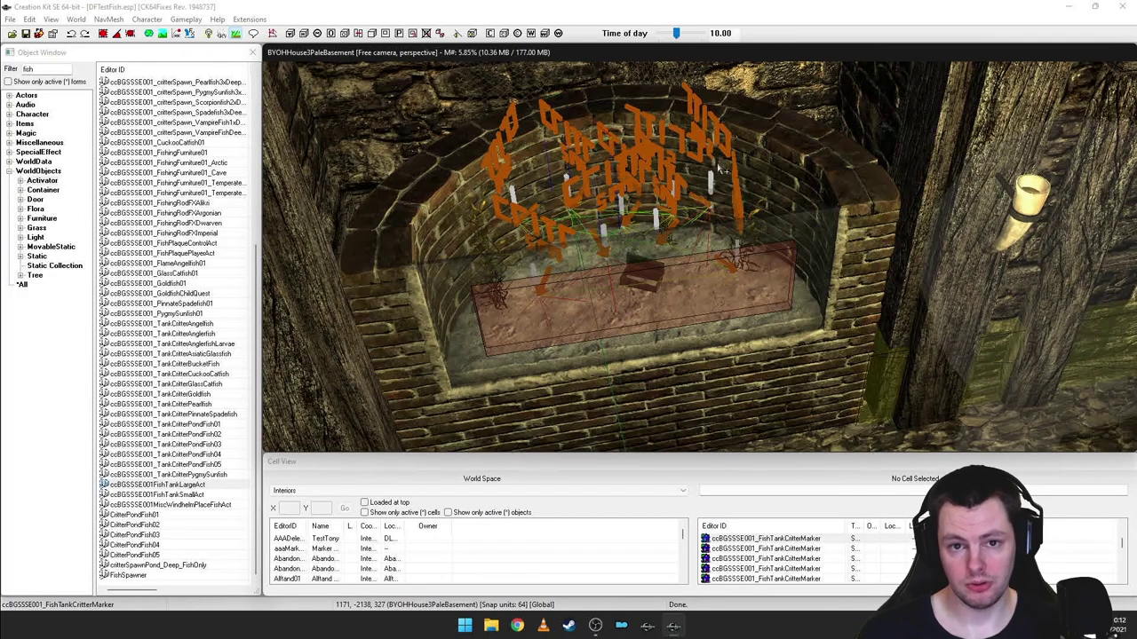
shift+middle_drag(685, 155, 685, 172)
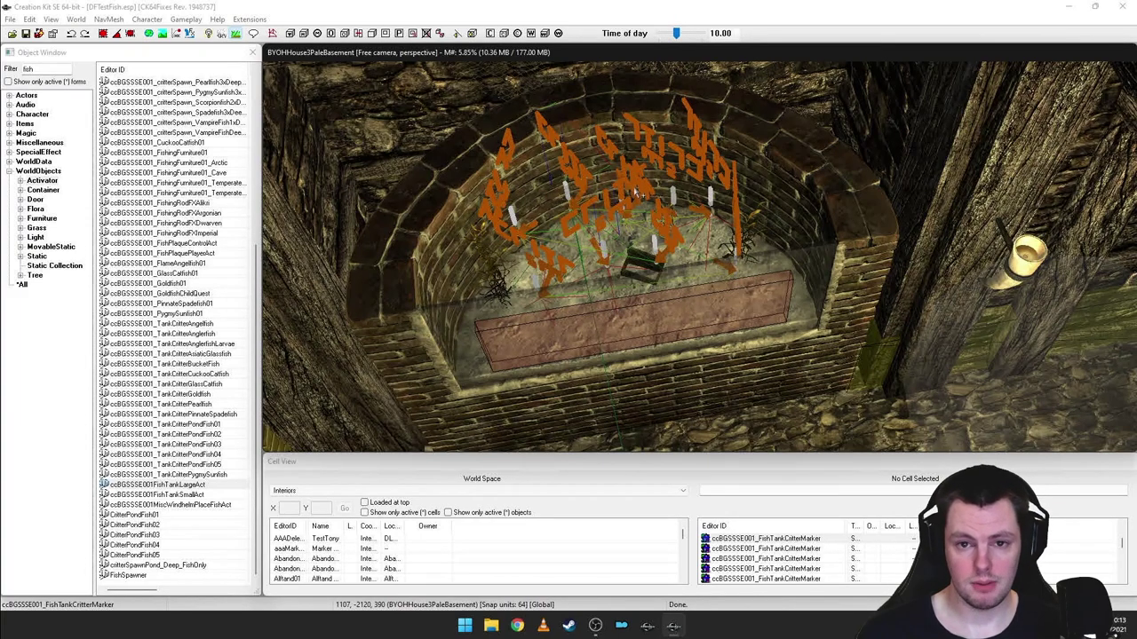
shift+middle_drag(641, 191, 679, 174)
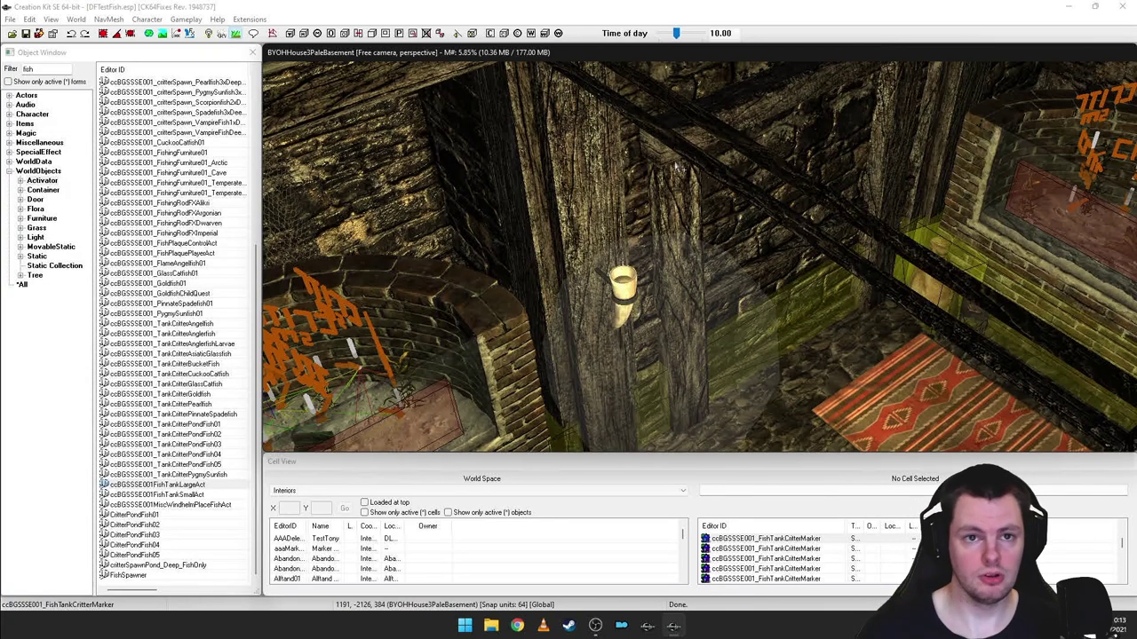
middle_drag(650, 160, 667, 195)
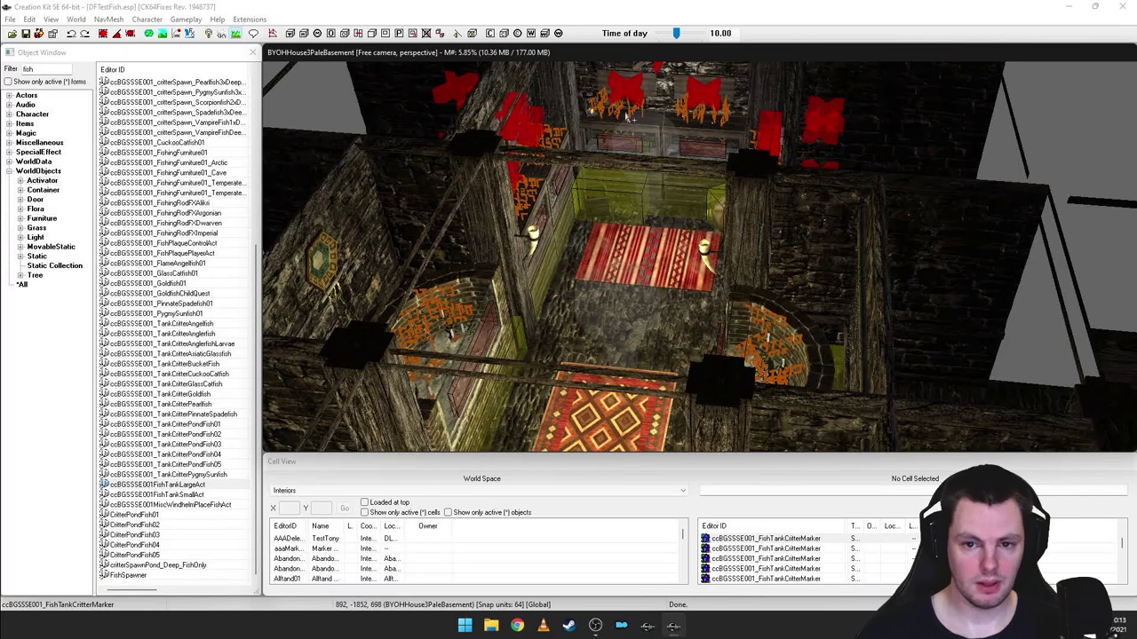
middle_drag(764, 221, 859, 186)
scroll(856, 187, up, 4)
scroll(858, 187, up, 3)
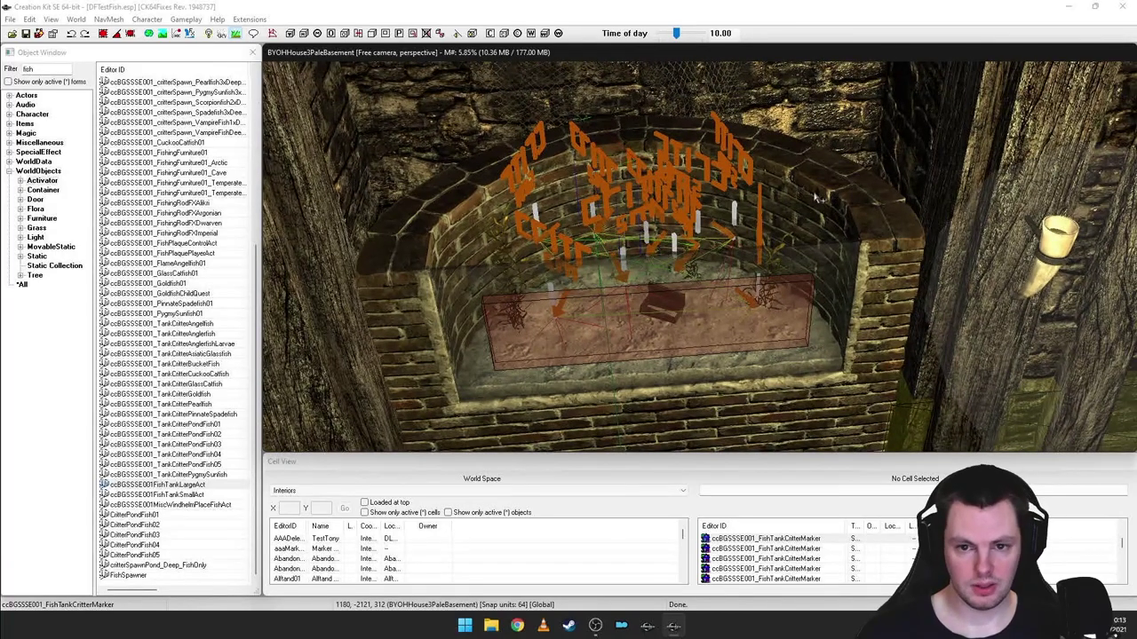
scroll(819, 197, up, 3)
mouse_move(768, 195)
middle_down()
mouse_move(762, 204)
mouse_move(761, 194)
middle_up()
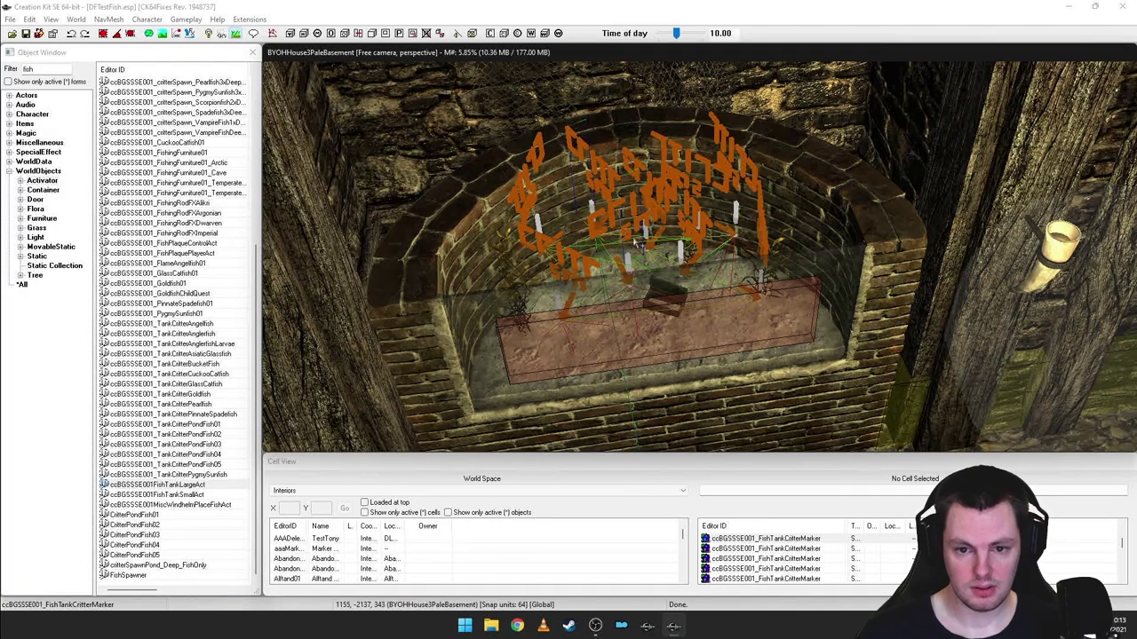
middle_drag(590, 212, 585, 214)
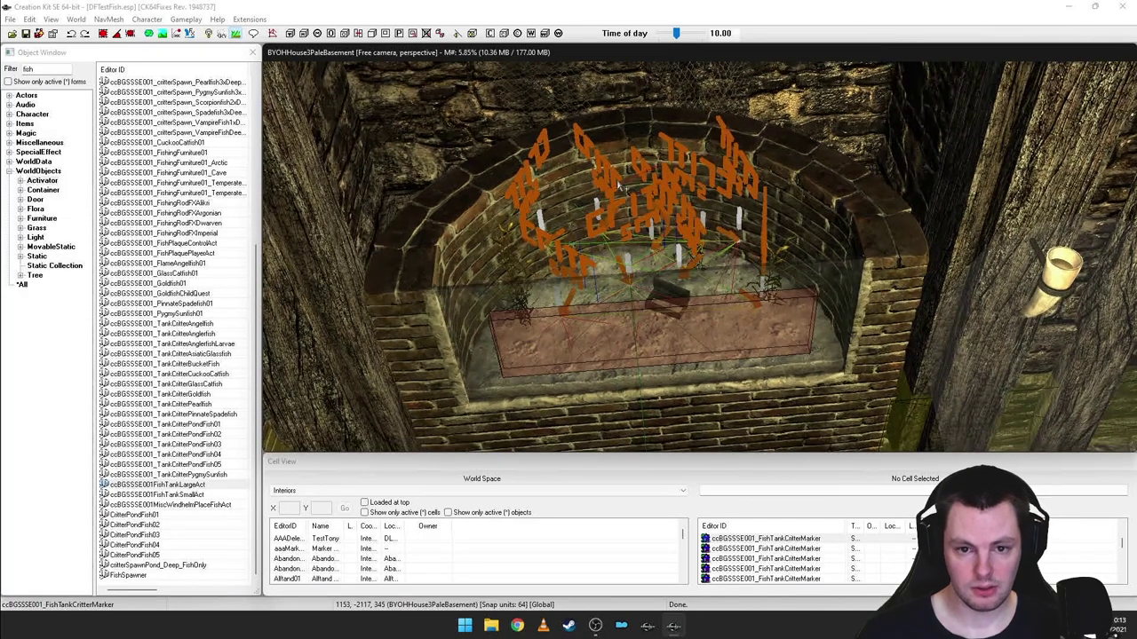
- Select all nine ccBGSSSE001_FishTankCritterMarker references inside the large fish tank
click(540, 133)
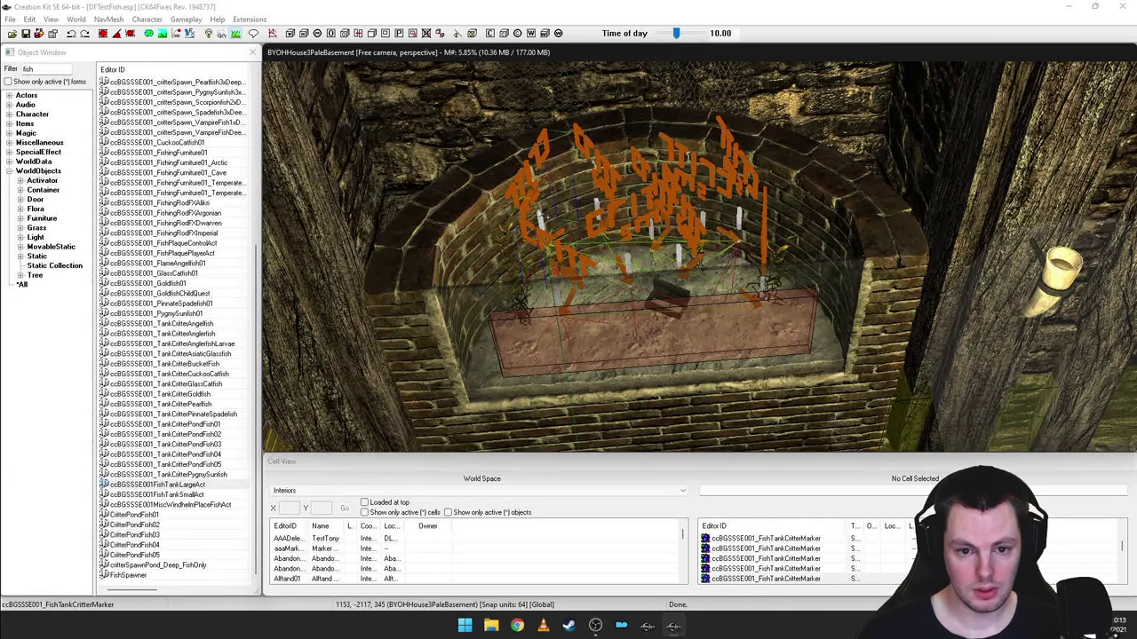
ctrl+click(529, 227)
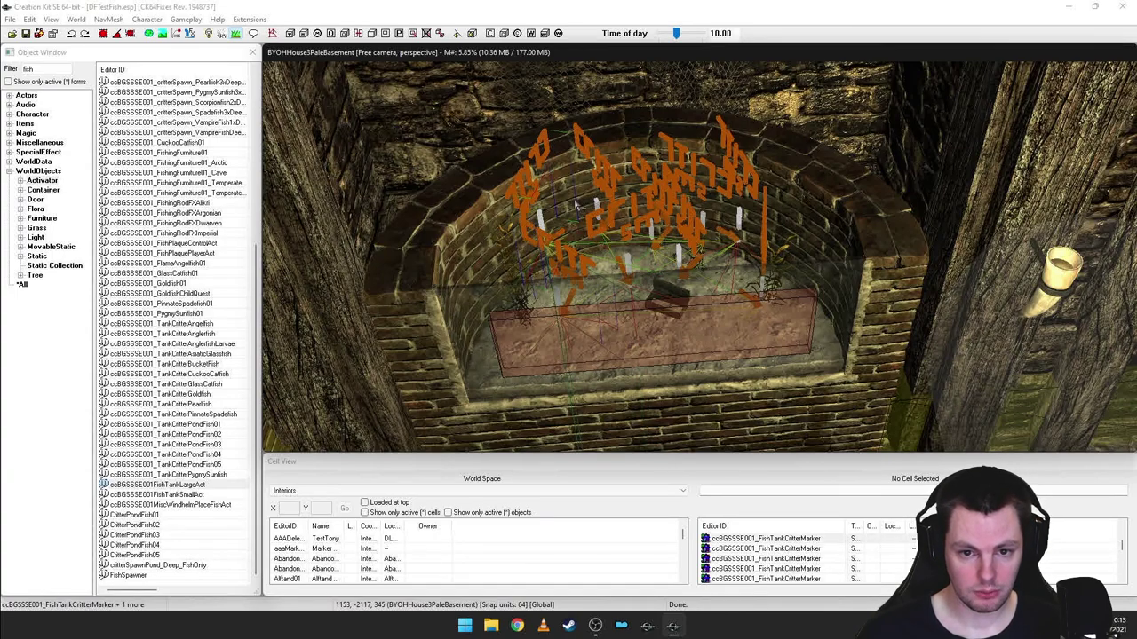
ctrl+click(589, 140)
ctrl+click(651, 211)
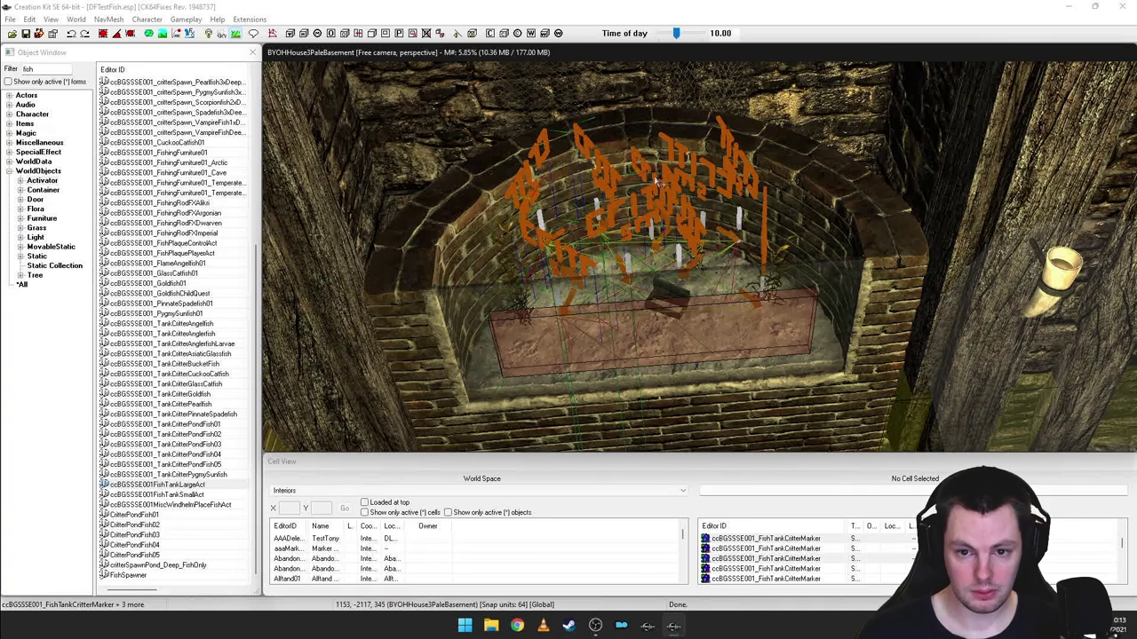
ctrl+click(670, 156)
ctrl+click(744, 139)
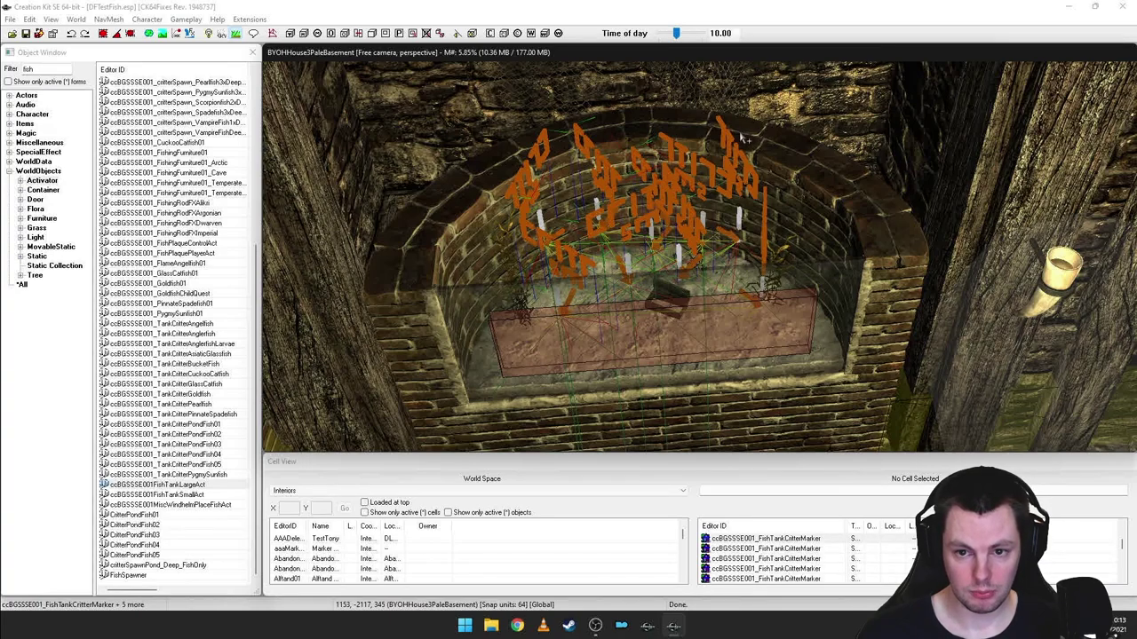
ctrl+click(764, 201)
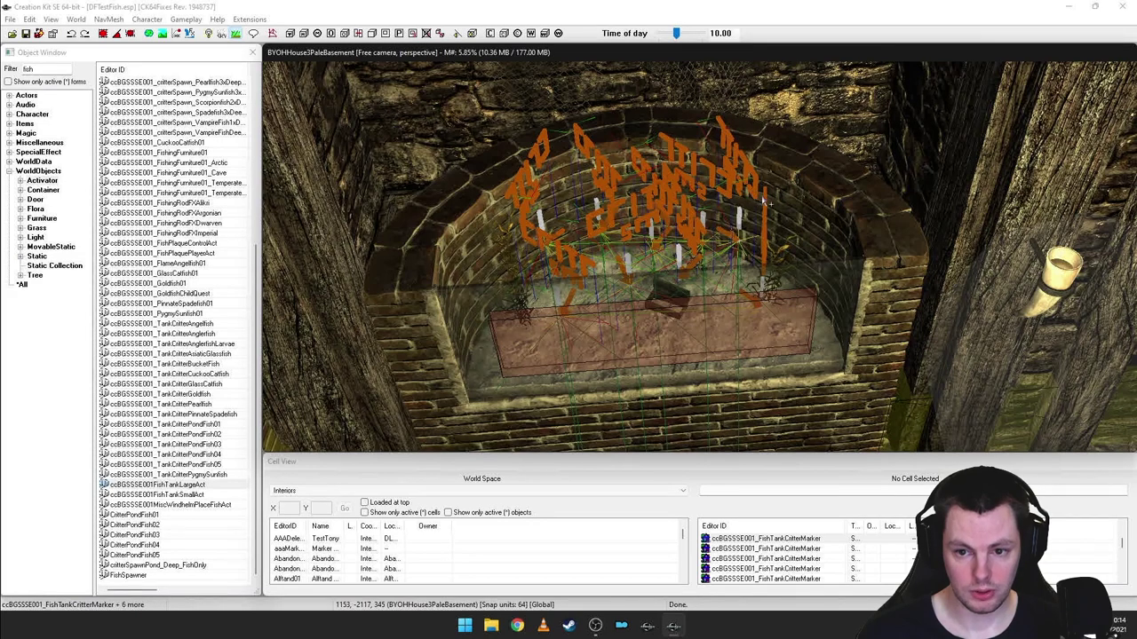
ctrl+click(757, 208)
ctrl+click(700, 234)
- Add the tank's activator, the ccBGSSSE001_AquariumLarge static and the linked ccBGSSSE001_FishTankLargeChest beneath the floor to the selection
ctrl+click(715, 323)
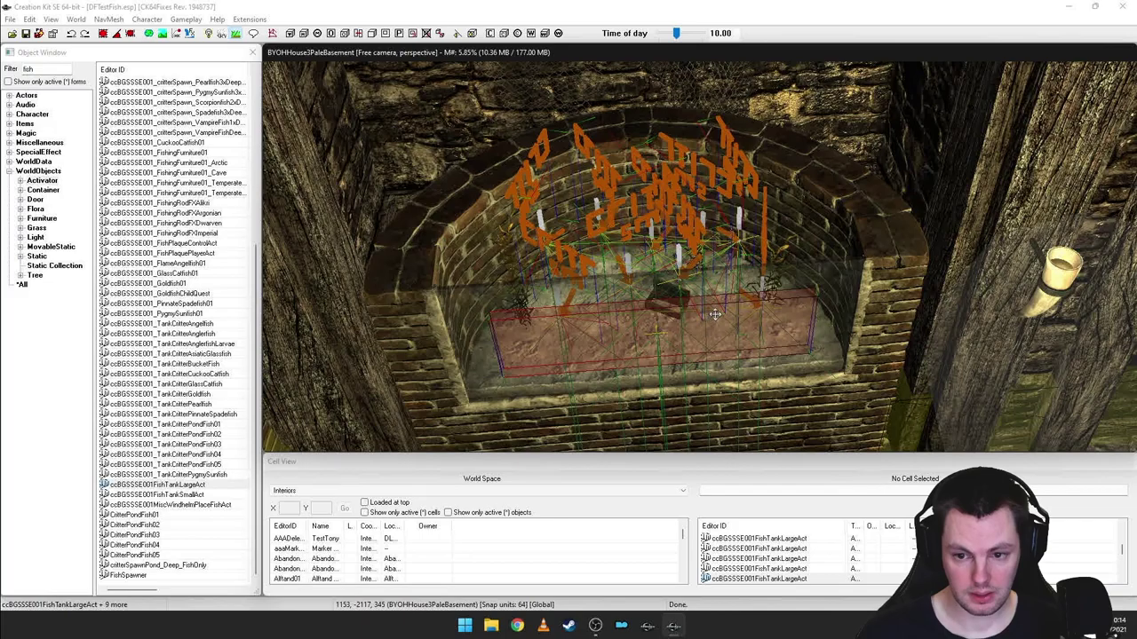
ctrl+click(870, 250)
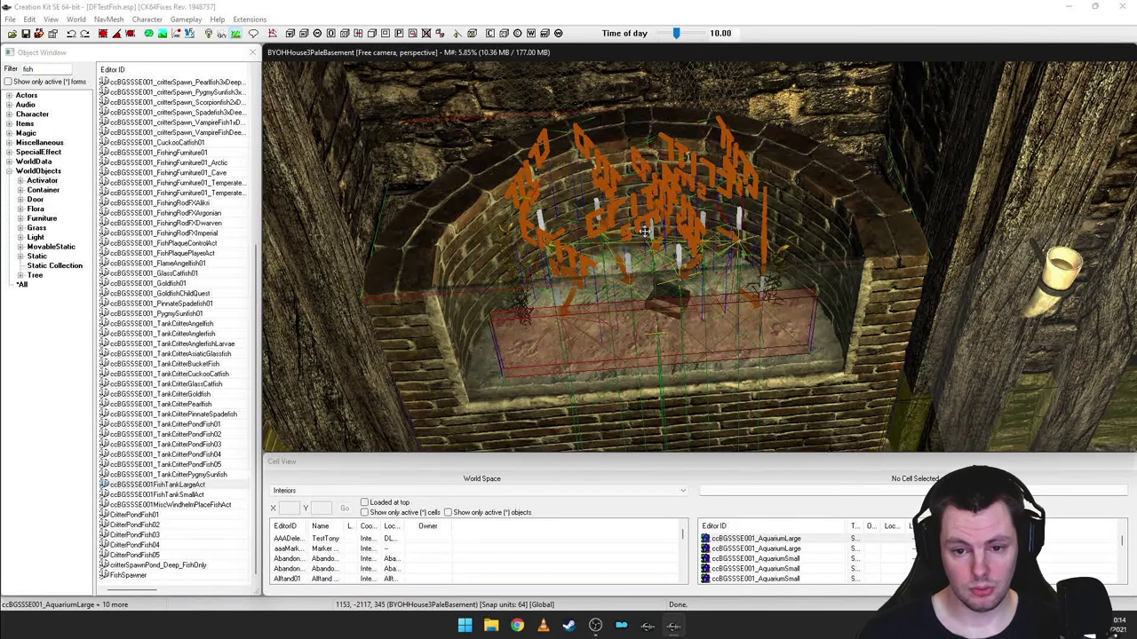
shift+middle_drag(679, 231, 708, 212)
scroll(715, 194, up, 6)
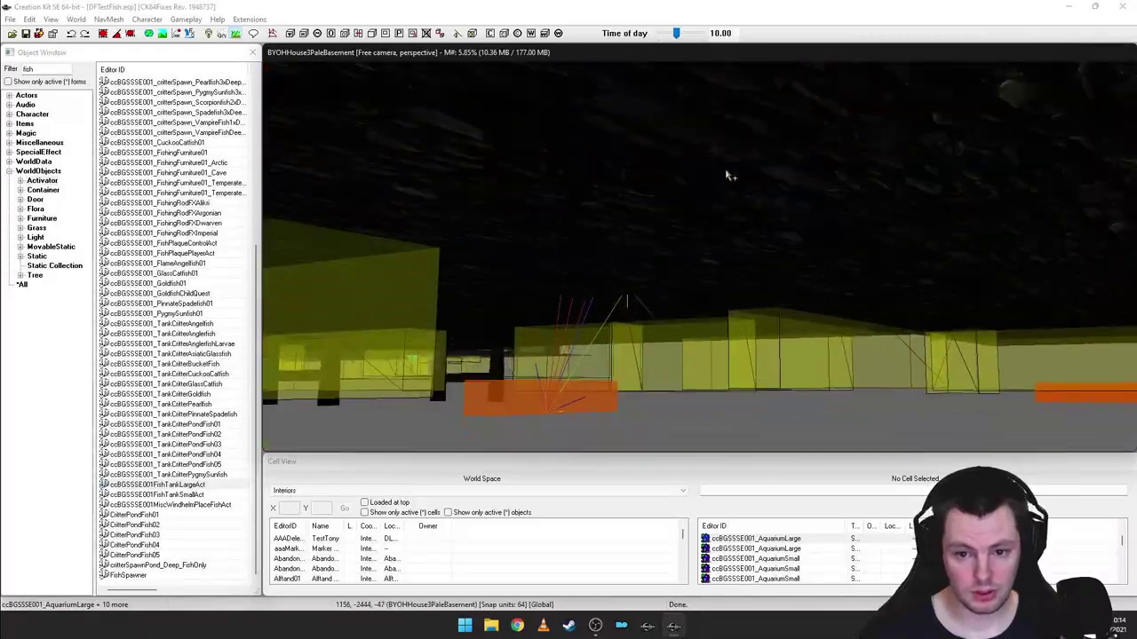
shift+middle_drag(725, 174, 740, 161)
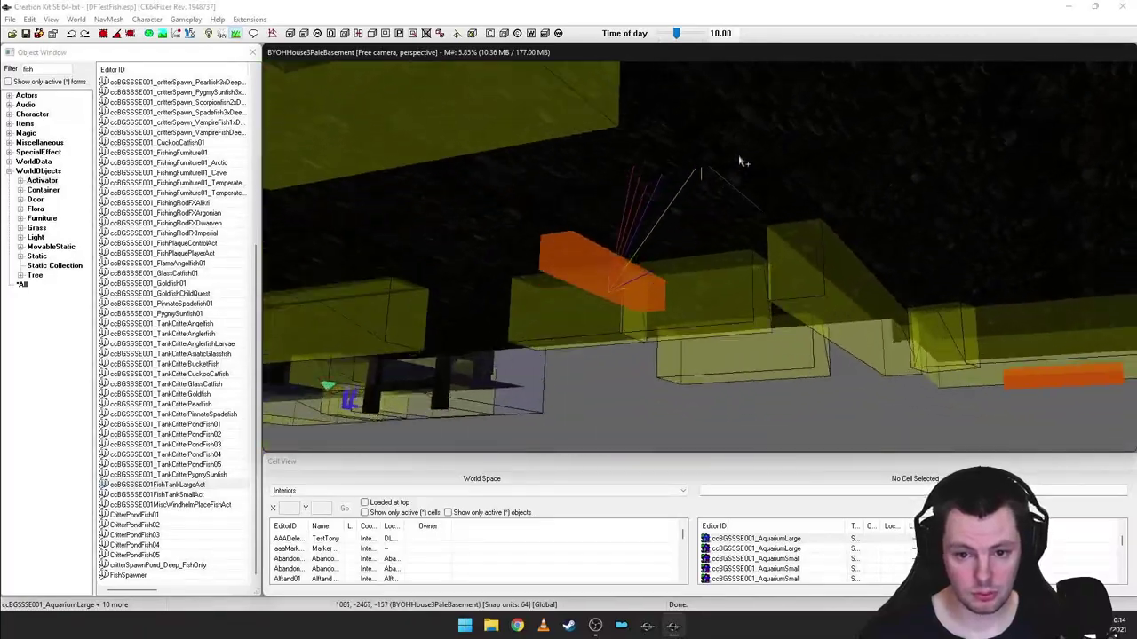
ctrl+click(577, 253)
- Check the selected references in the Reference Batch Action list and close it without applying an action
mouse_move(734, 244)
shift+middle_down()
mouse_move(657, 308)
mouse_move(667, 307)
shift+middle_up()
scroll(675, 303, down, 5)
scroll(668, 304, up, 2)
scroll(668, 303, up, 3)
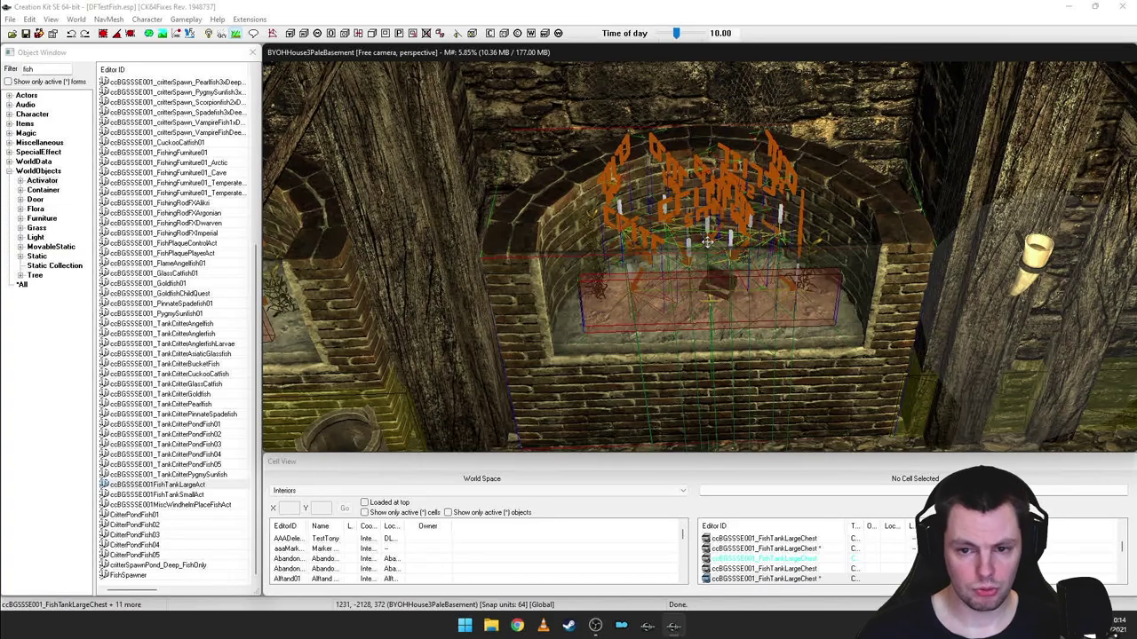
shift+middle_drag(711, 242, 714, 240)
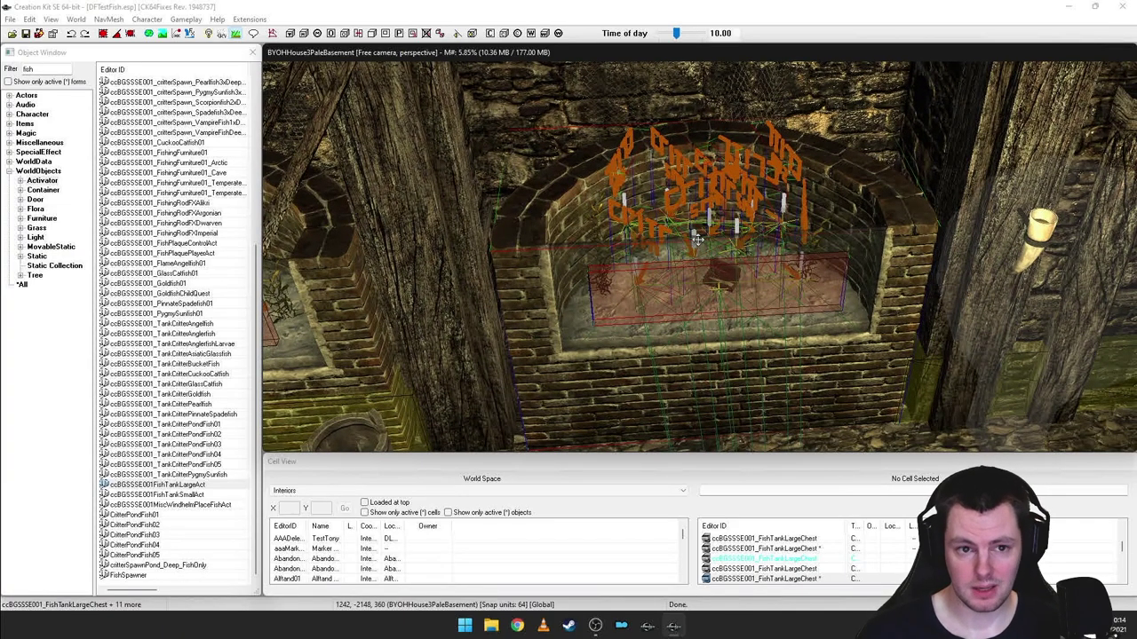
key(minus)
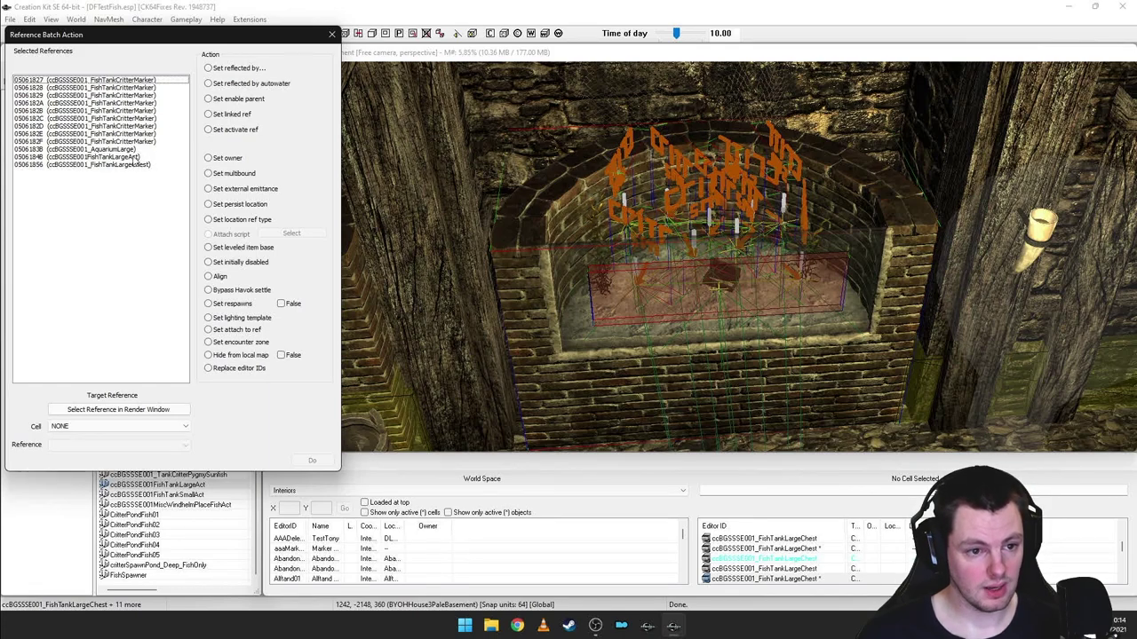
click(332, 36)
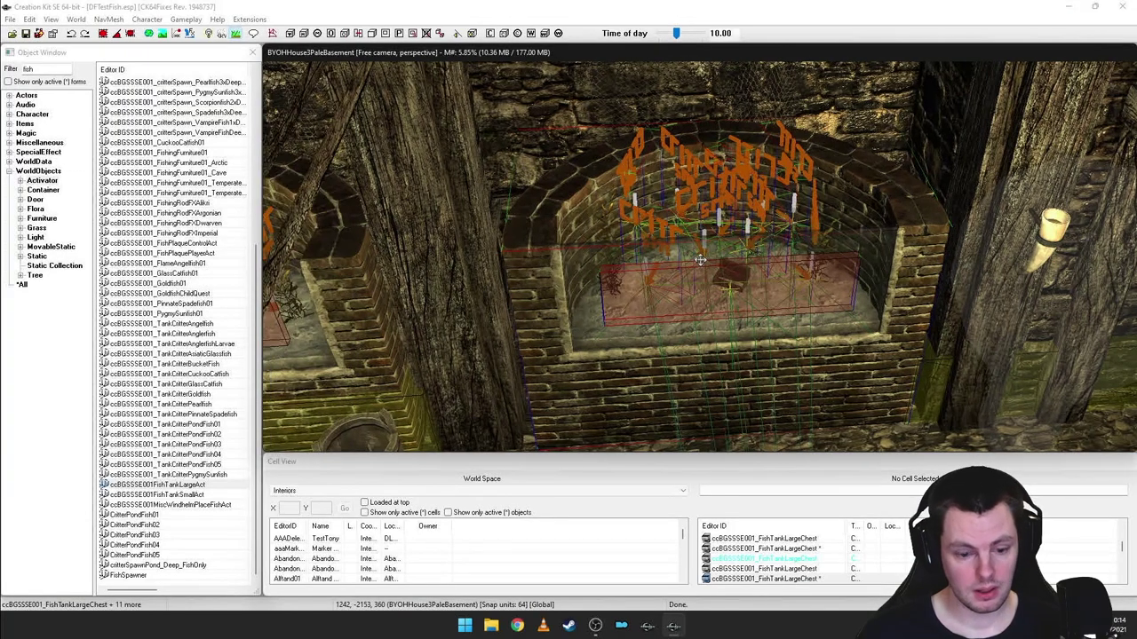
- Hide the selected tank references to check what is left in the alcove, and show them again
key(Delete)
scroll(695, 258, up, 4)
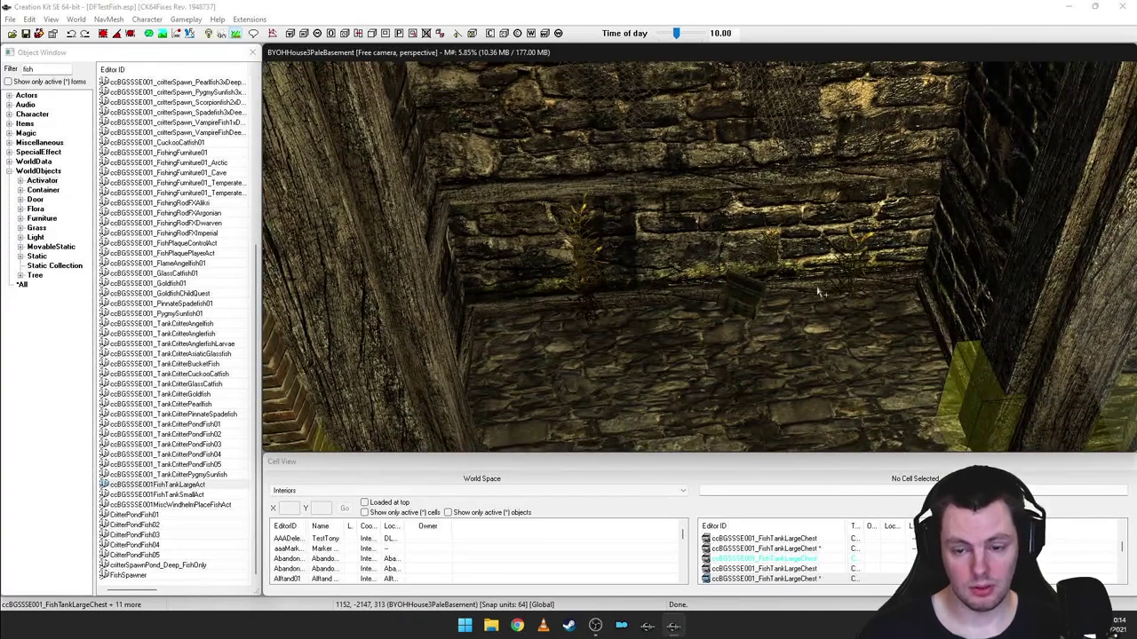
mouse_move(766, 272)
shift+middle_down()
mouse_move(760, 259)
mouse_move(771, 257)
shift+middle_up()
key(1)
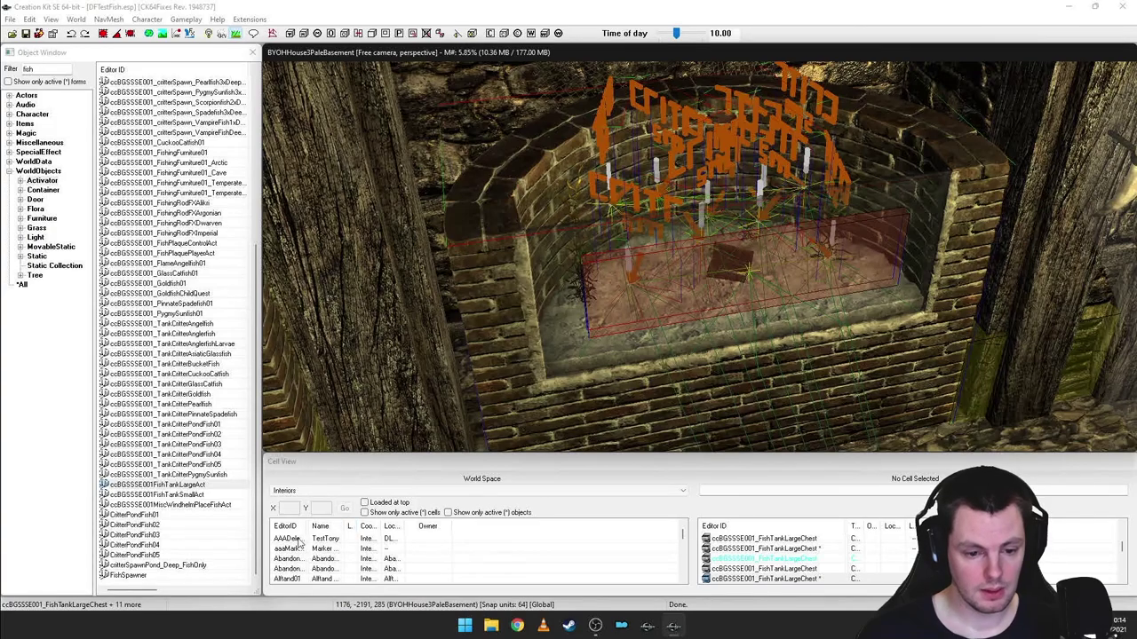
drag(309, 526, 400, 526)
click(334, 558)
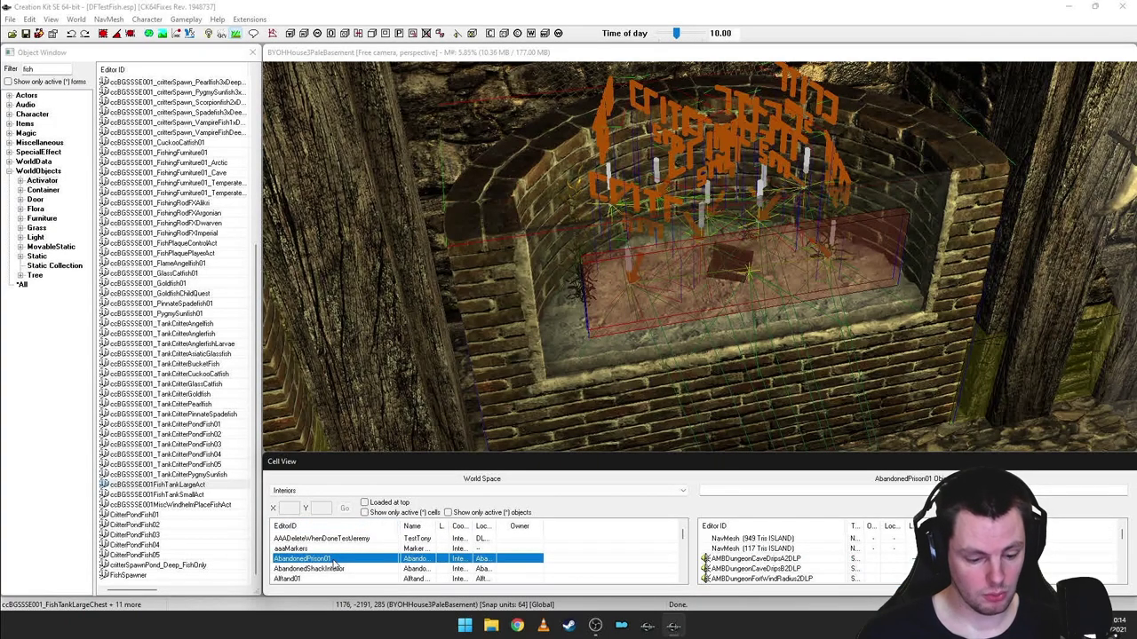
text(df)
click(313, 548)
double_click(316, 548)
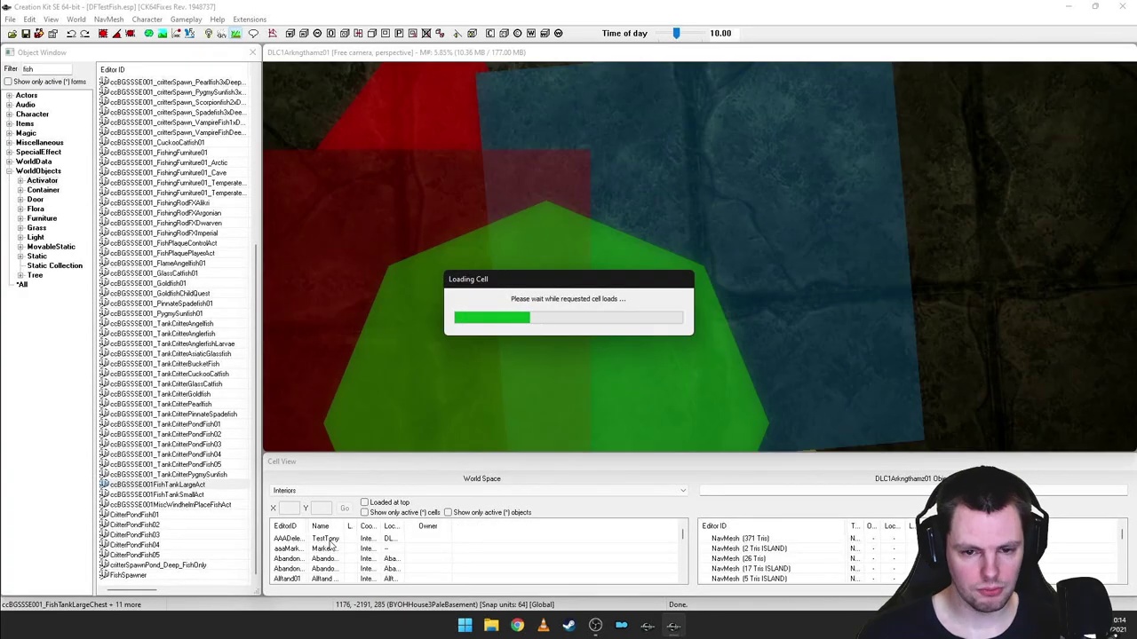
- Load the DFTestFish interior cell and turn on bright lighting for the view
click(298, 569)
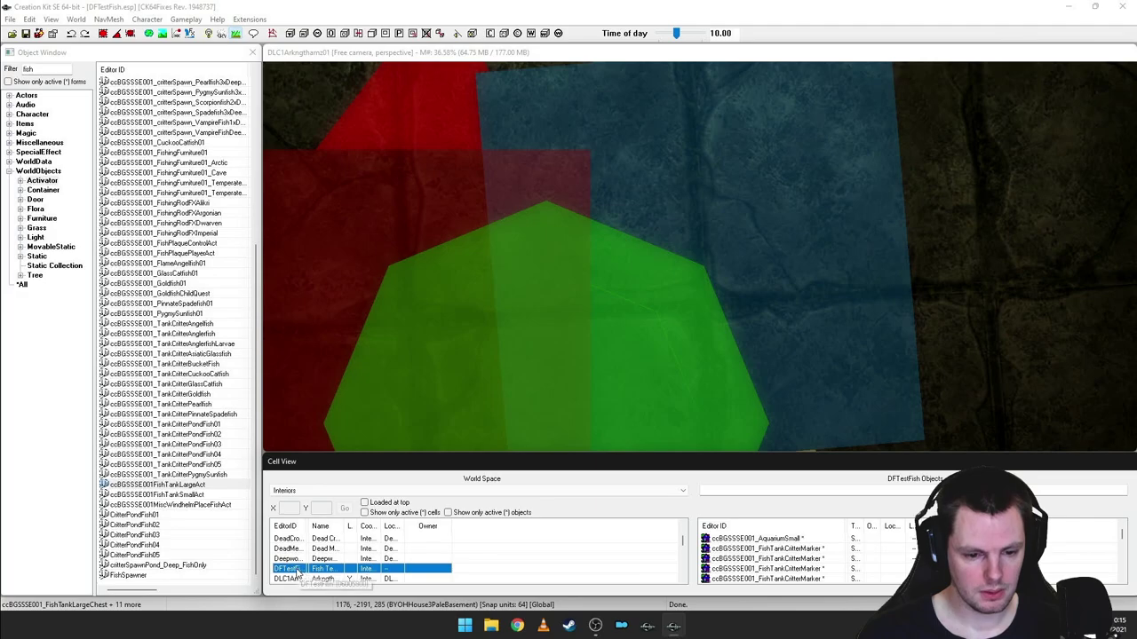
double_click(298, 569)
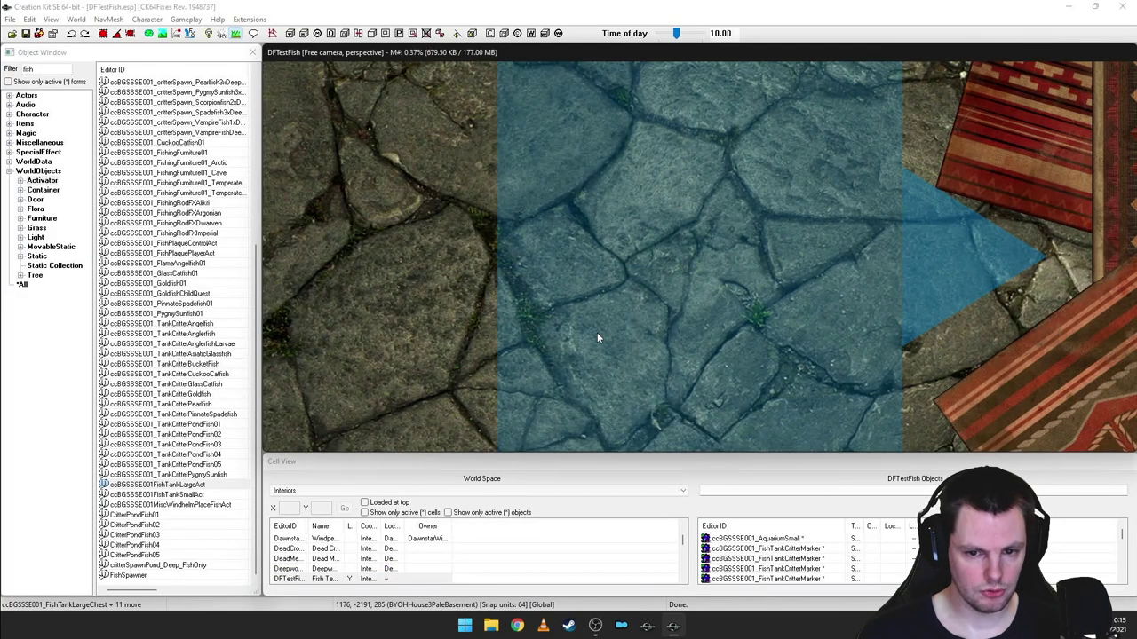
scroll(597, 332, down, 5)
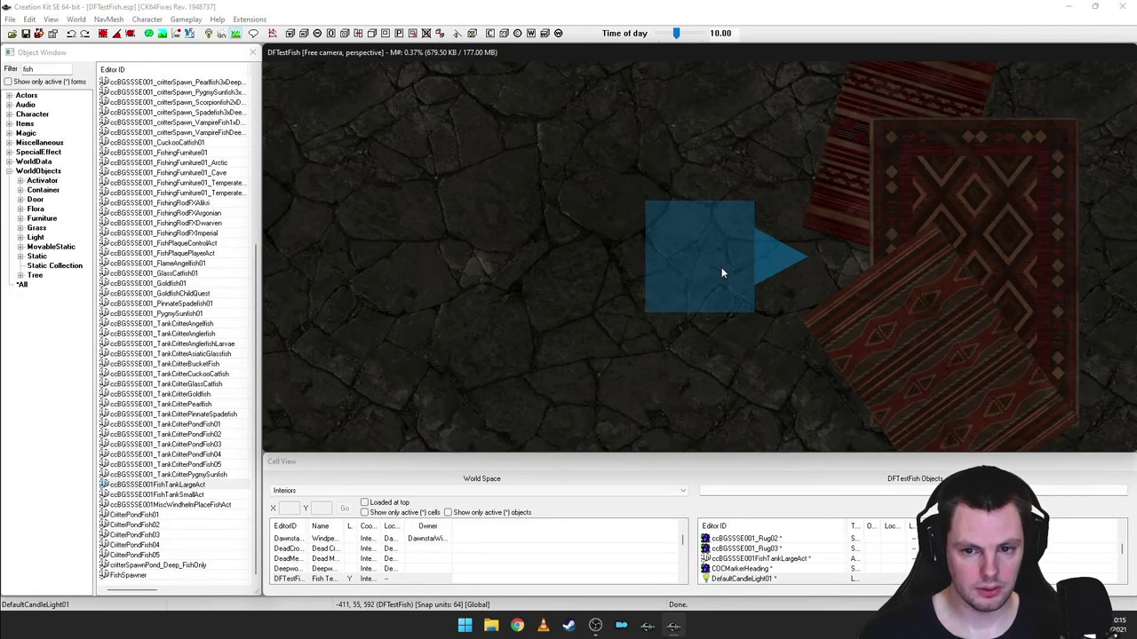
click(721, 273)
mouse_move(721, 272)
shift+middle_down()
mouse_move(700, 249)
mouse_move(824, 255)
mouse_move(822, 277)
mouse_move(952, 259)
mouse_move(1018, 284)
mouse_move(817, 293)
shift+middle_up()
key(a)
- Paste the copied large fish tank, with its markers, activator and chest, into the DFTestFish room
scroll(700, 248, down, 4)
scroll(824, 264, up, 3)
middle_drag(635, 271, 649, 231)
key(ctrl+v)
scroll(636, 246, up, 3)
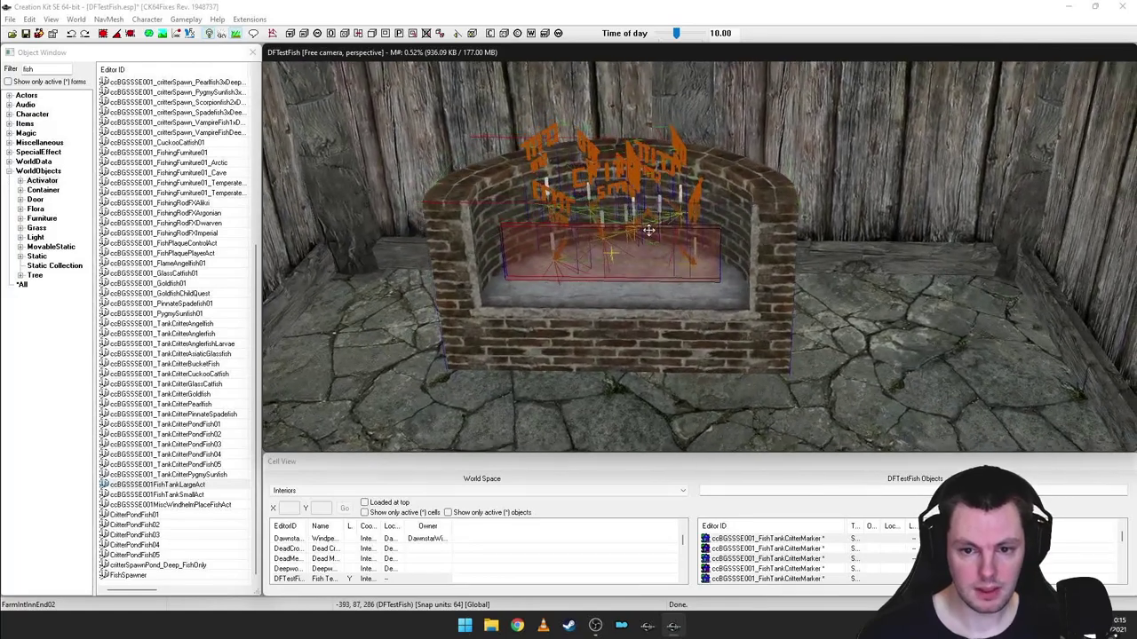
- Move and rotate the pasted large fish tank group into position in the DFTestFish room
drag(680, 252, 797, 269)
right_drag(797, 269, 879, 269)
middle_drag(648, 257, 637, 258)
shift+middle_drag(824, 255, 863, 359)
right_drag(566, 330, 572, 326)
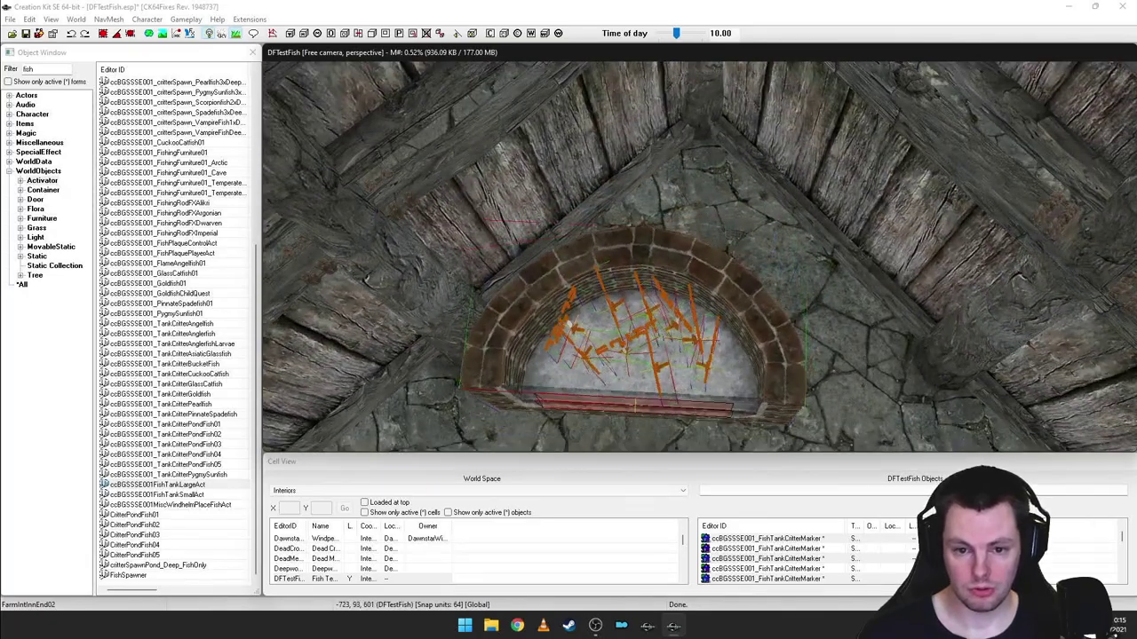
middle_drag(689, 264, 800, 282)
scroll(800, 281, up, 1)
right_drag(828, 255, 838, 255)
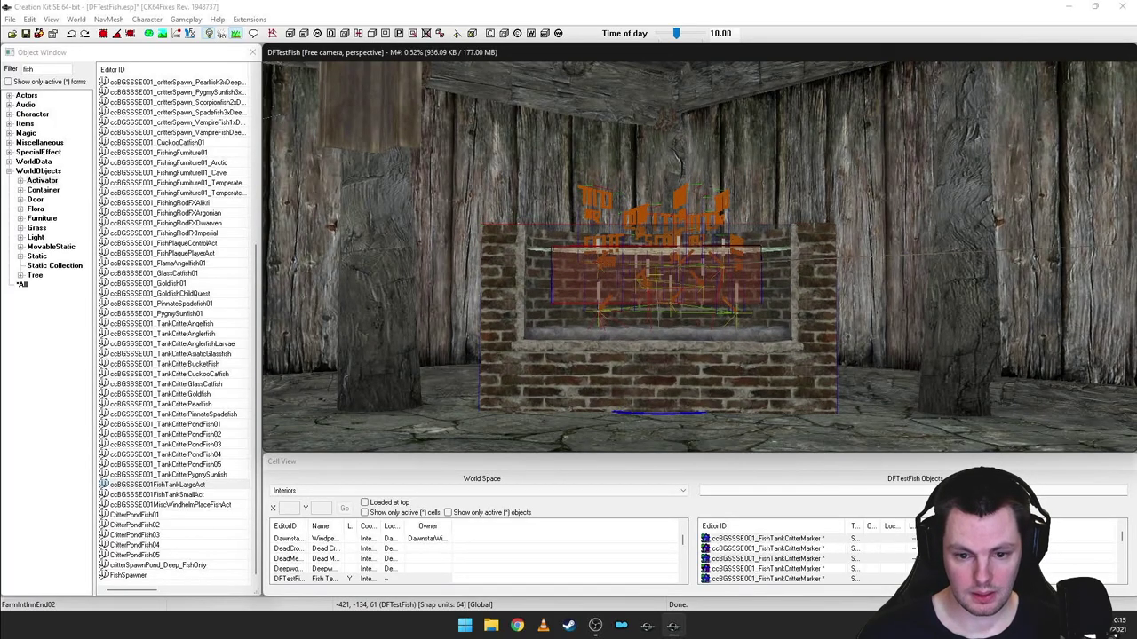
- Inspect the Enable Parent settings of the AquariumLarge reference and close them without changes
shift+middle_drag(673, 248, 711, 218)
scroll(716, 216, up, 4)
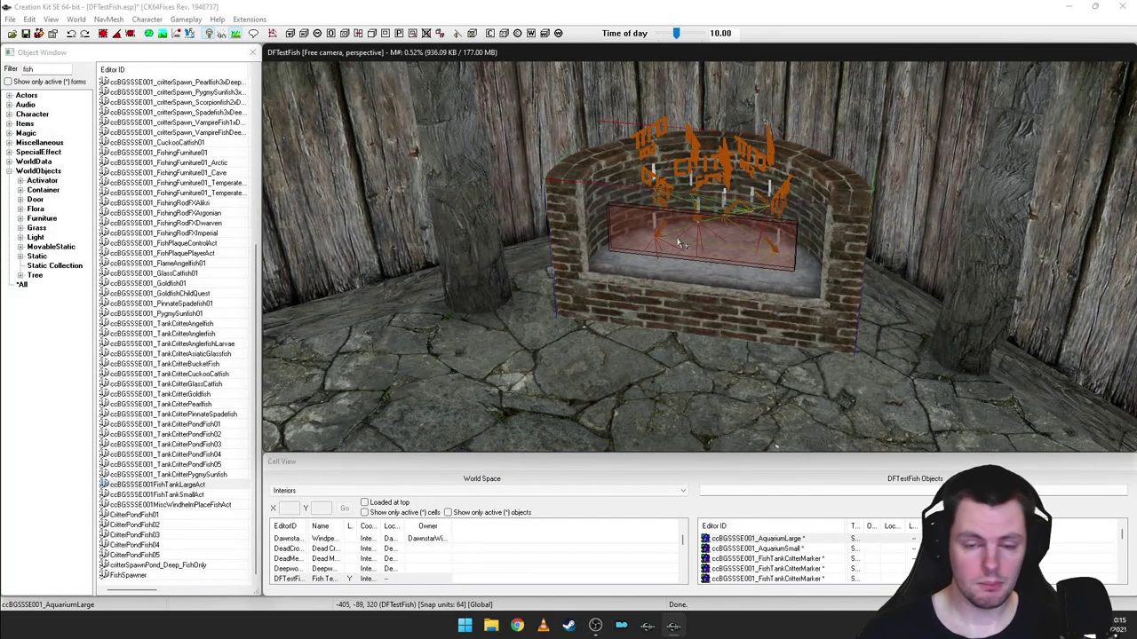
shift+middle_drag(651, 222, 689, 237)
scroll(675, 234, up, 3)
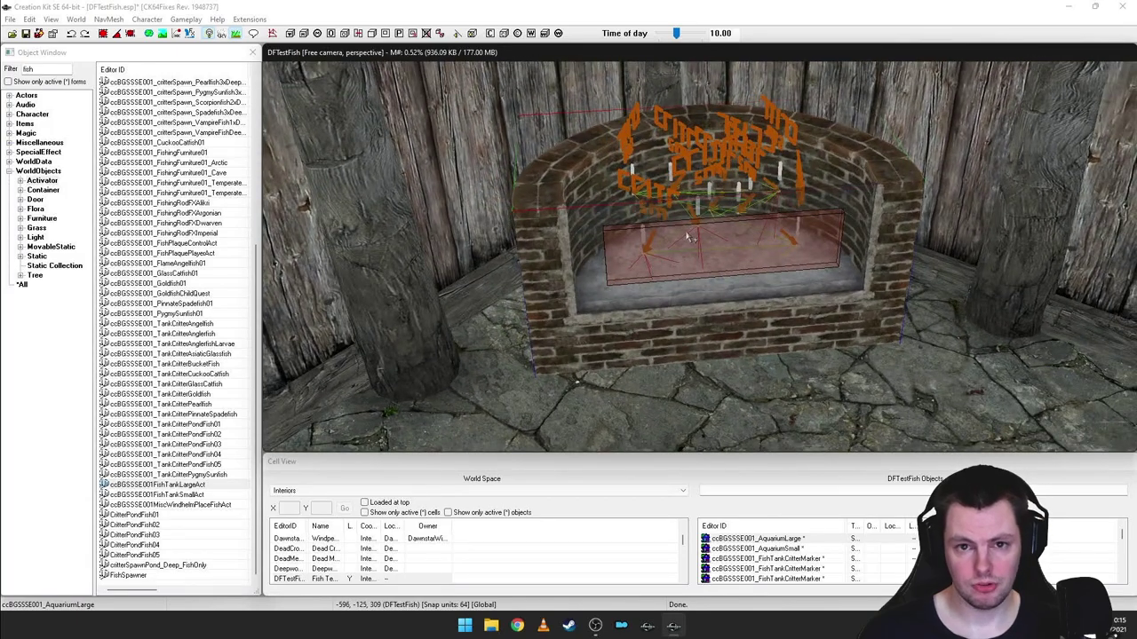
double_click(540, 212)
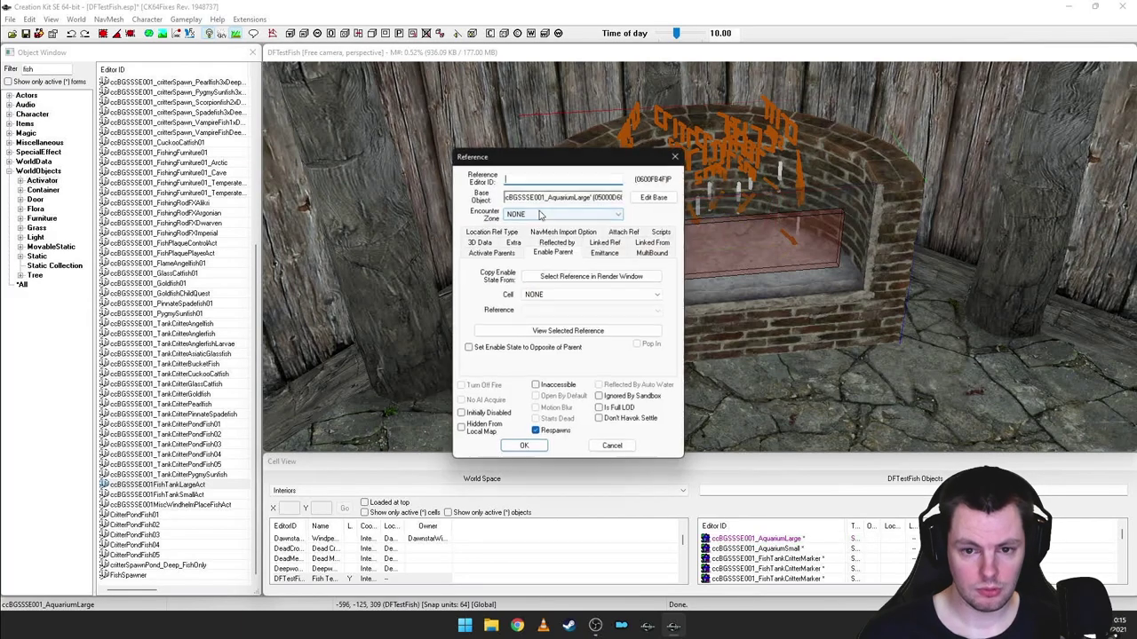
drag(568, 152, 259, 192)
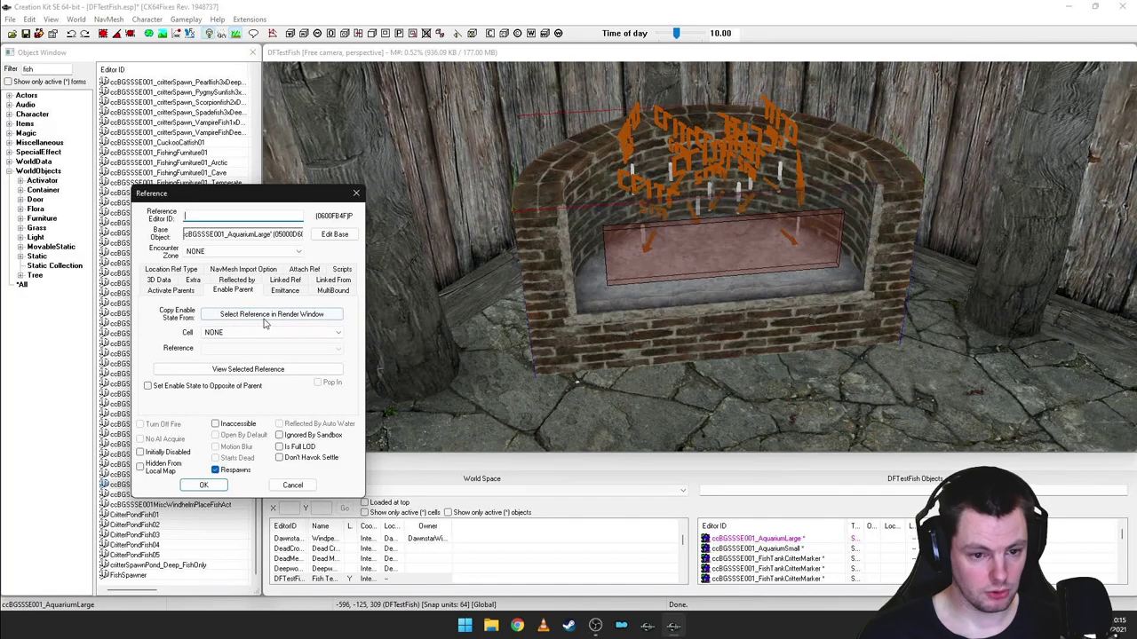
click(298, 485)
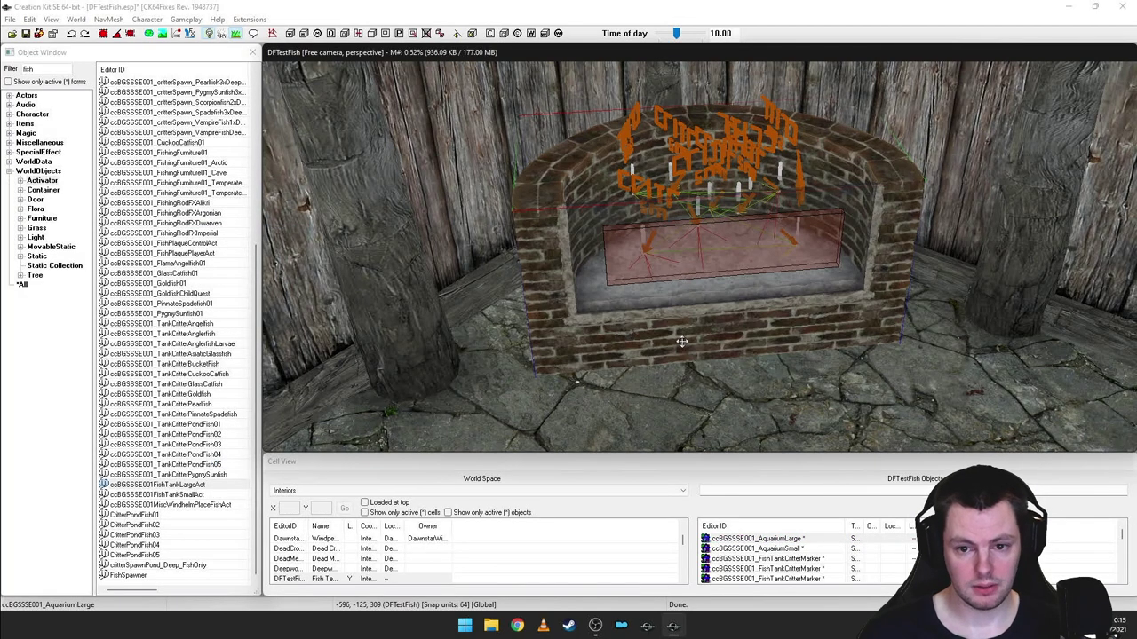
- Hide the aquarium shell and try to pick an enable parent for a FishTankCritterMarker in the render view
key(1)
key(1)
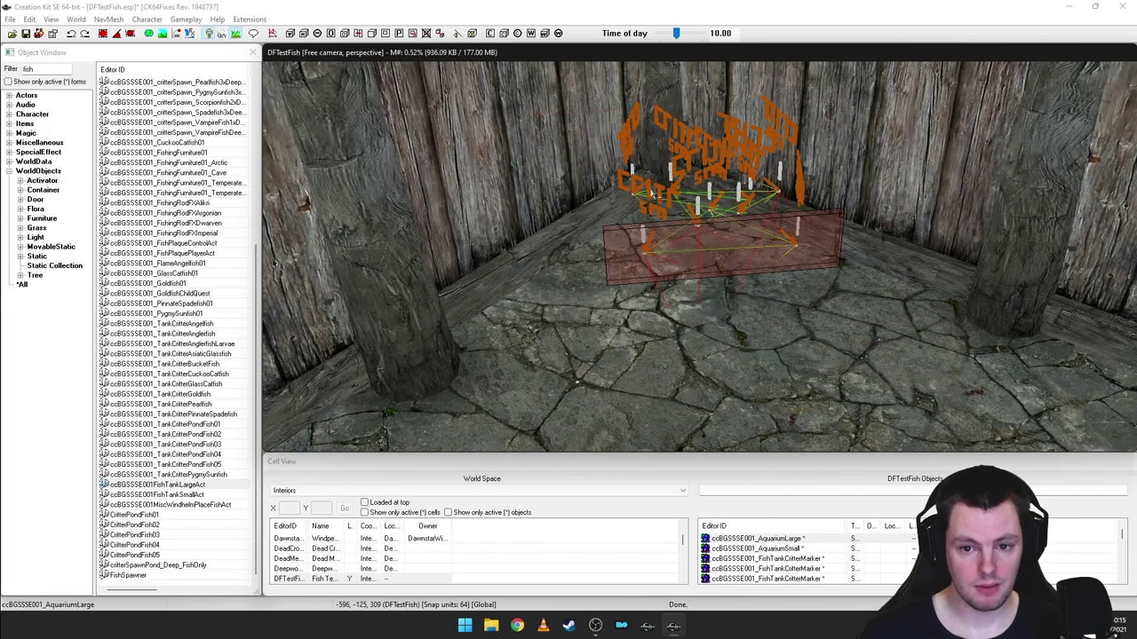
double_click(650, 191)
drag(582, 158, 333, 187)
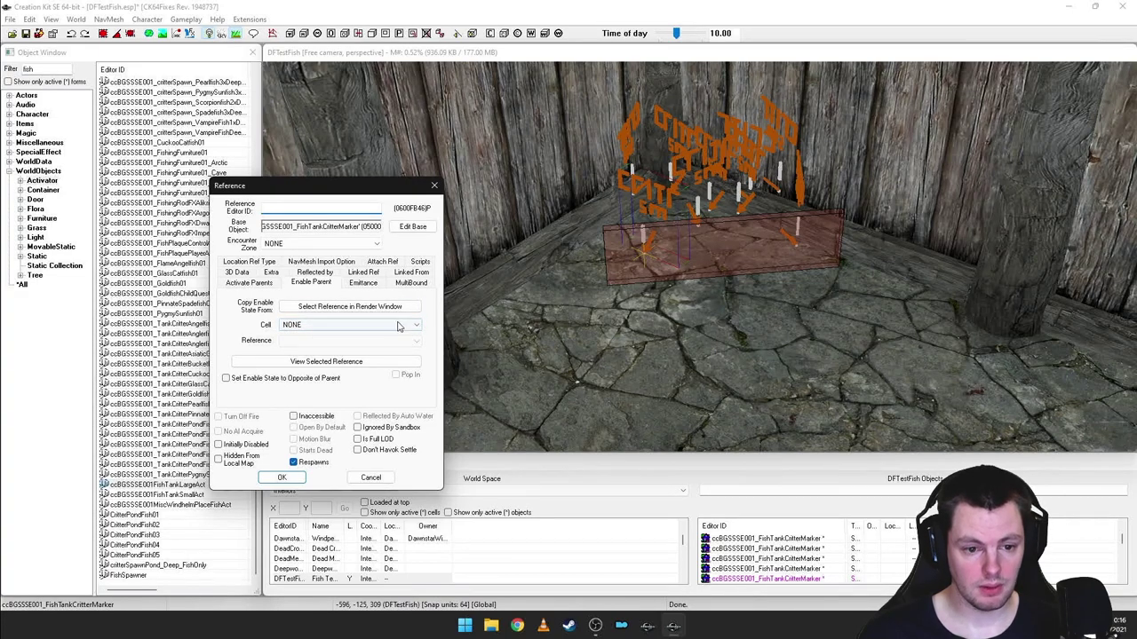
click(318, 308)
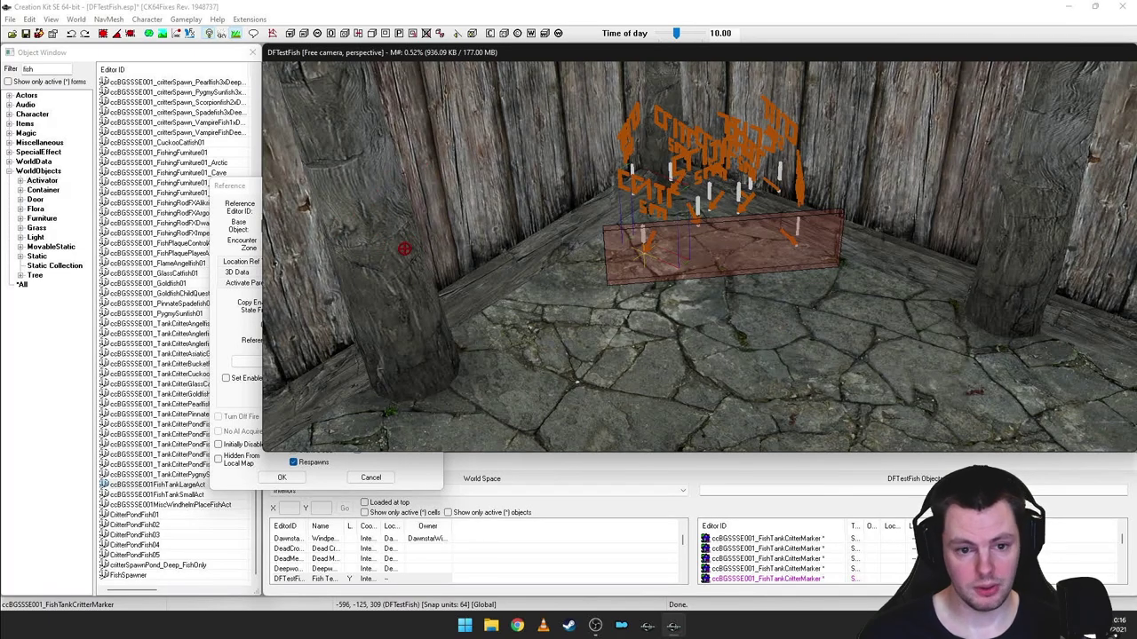
click(404, 250)
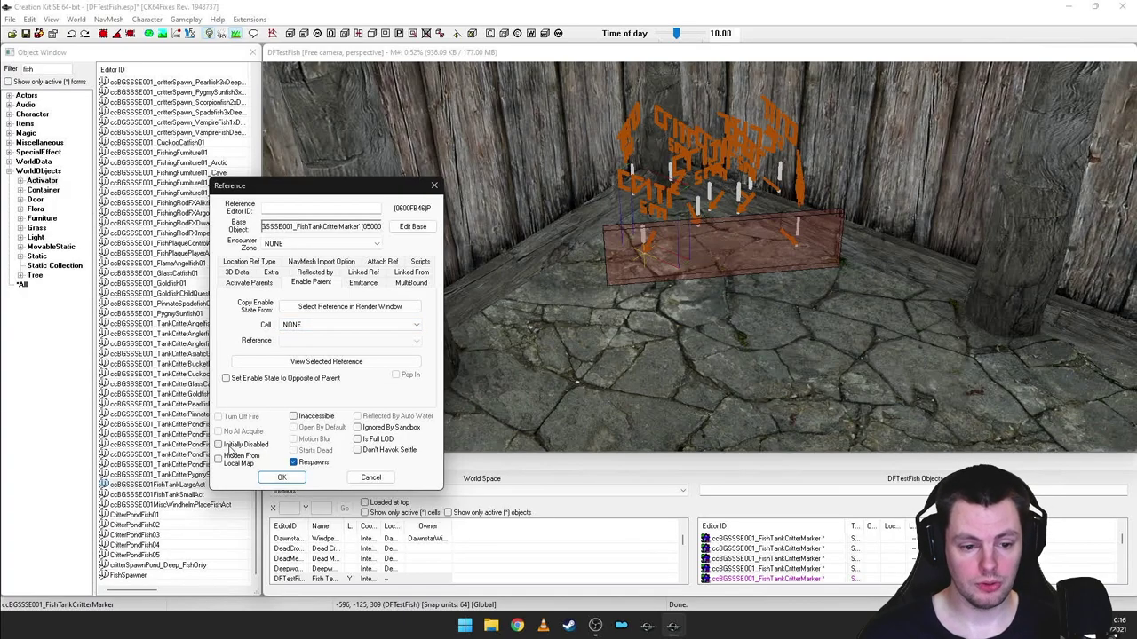
click(282, 478)
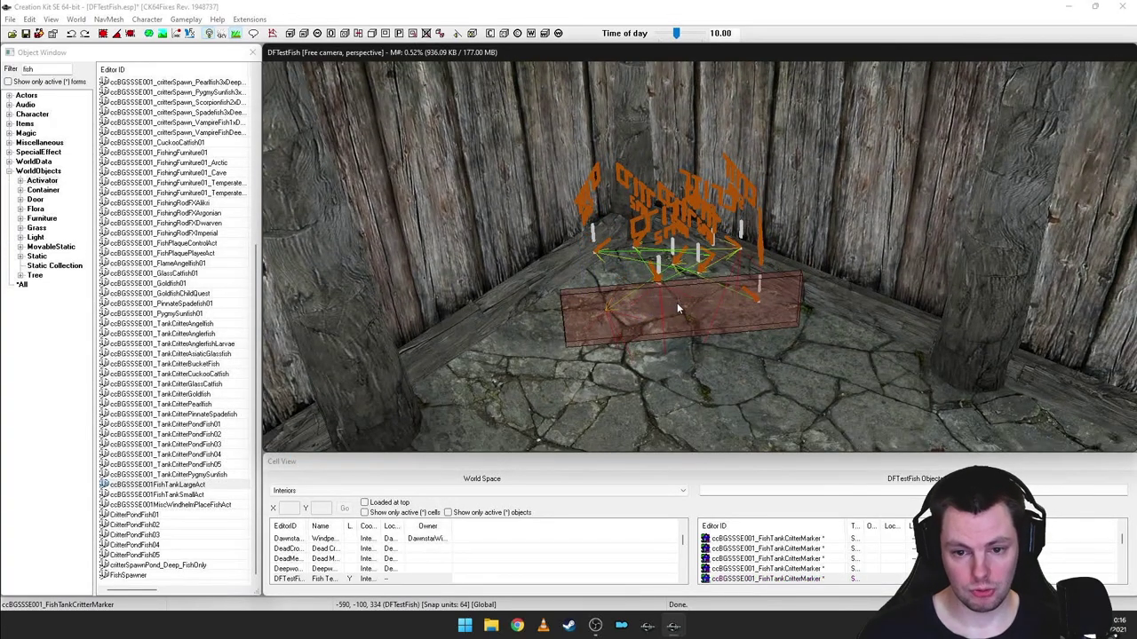
- Check the FishTankLargeAct reference's Enable Parent settings, hide it to see the linked markers, and unhide everything
double_click(677, 303)
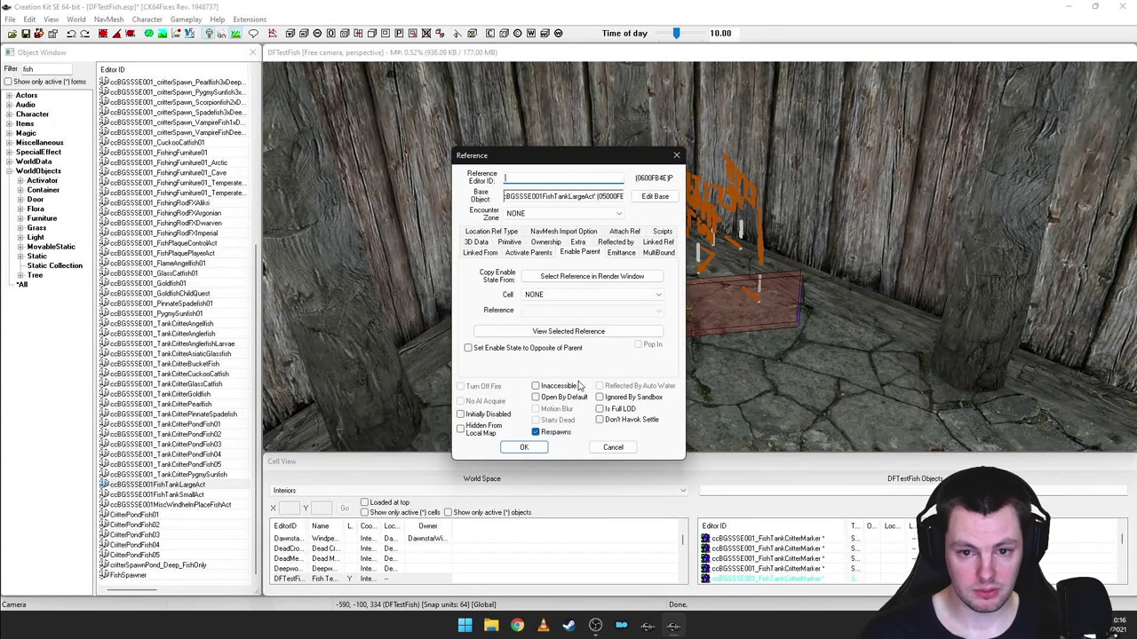
click(612, 446)
click(672, 258)
click(657, 257)
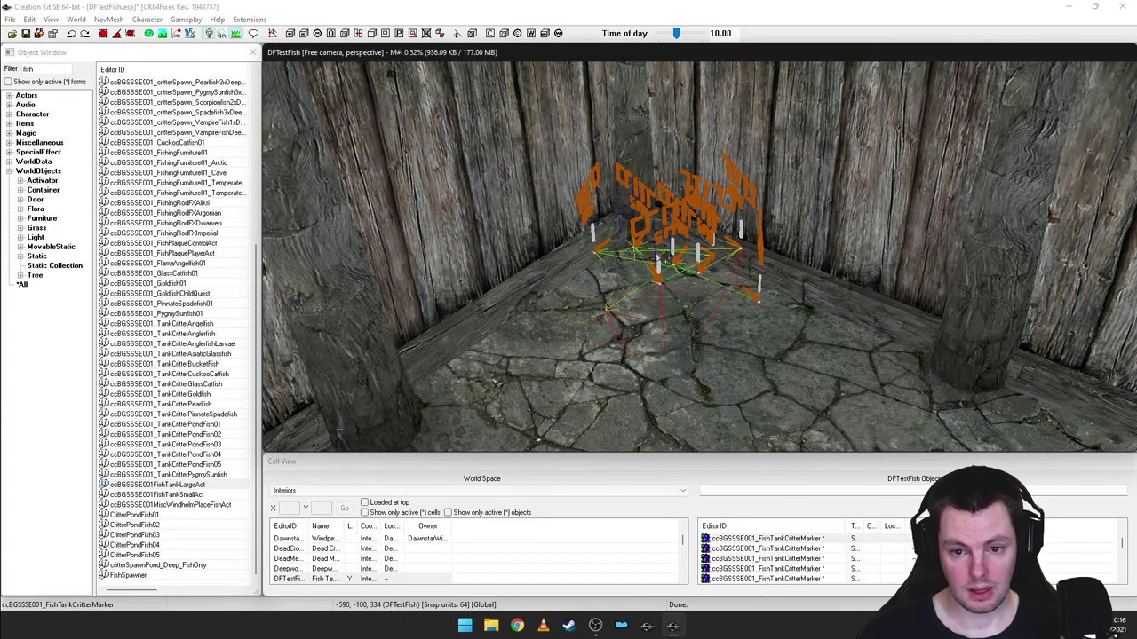
key(alt+1)
shift+middle_drag(663, 265, 670, 254)
scroll(668, 248, up, 5)
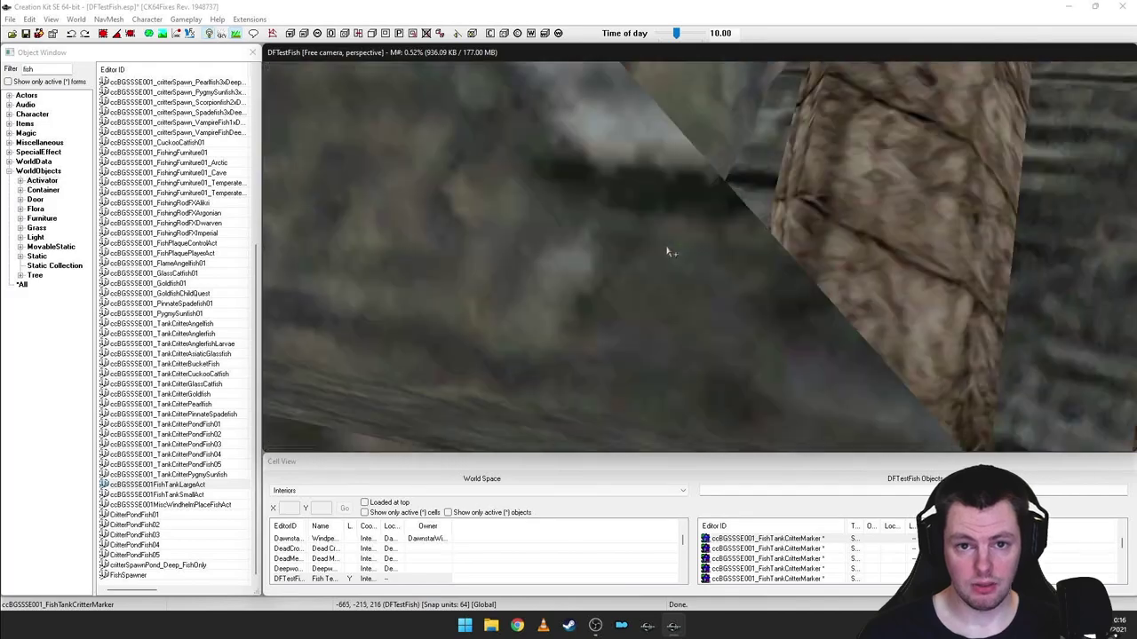
scroll(665, 251, down, 5)
middle_drag(665, 251, 648, 254)
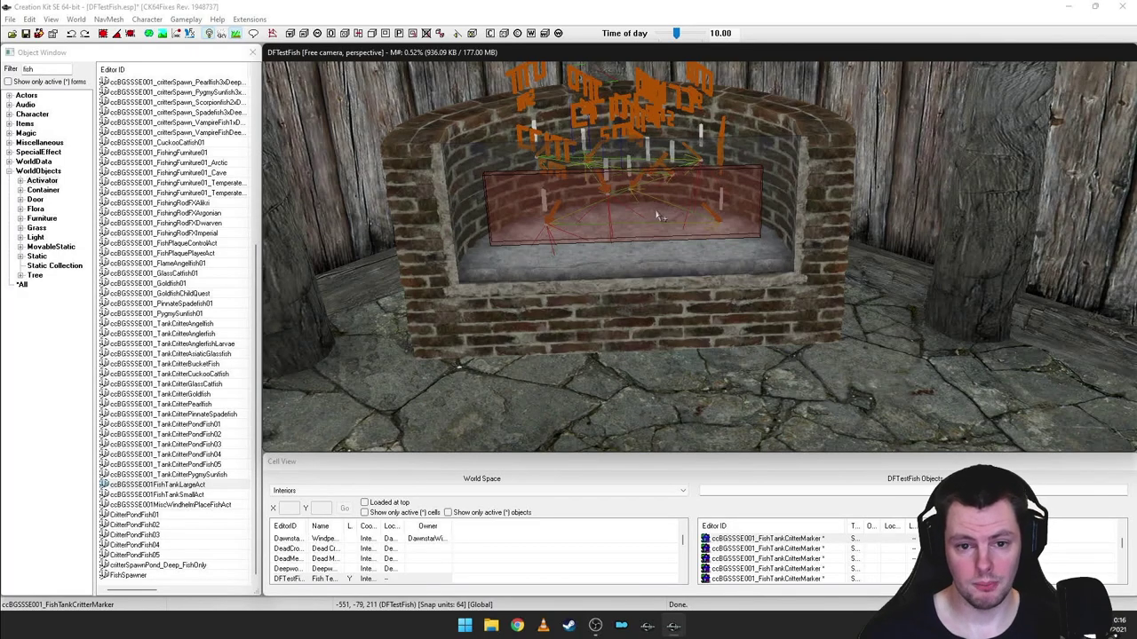
mouse_move(654, 202)
shift+middle_down()
mouse_move(670, 195)
mouse_move(664, 210)
shift+middle_up()
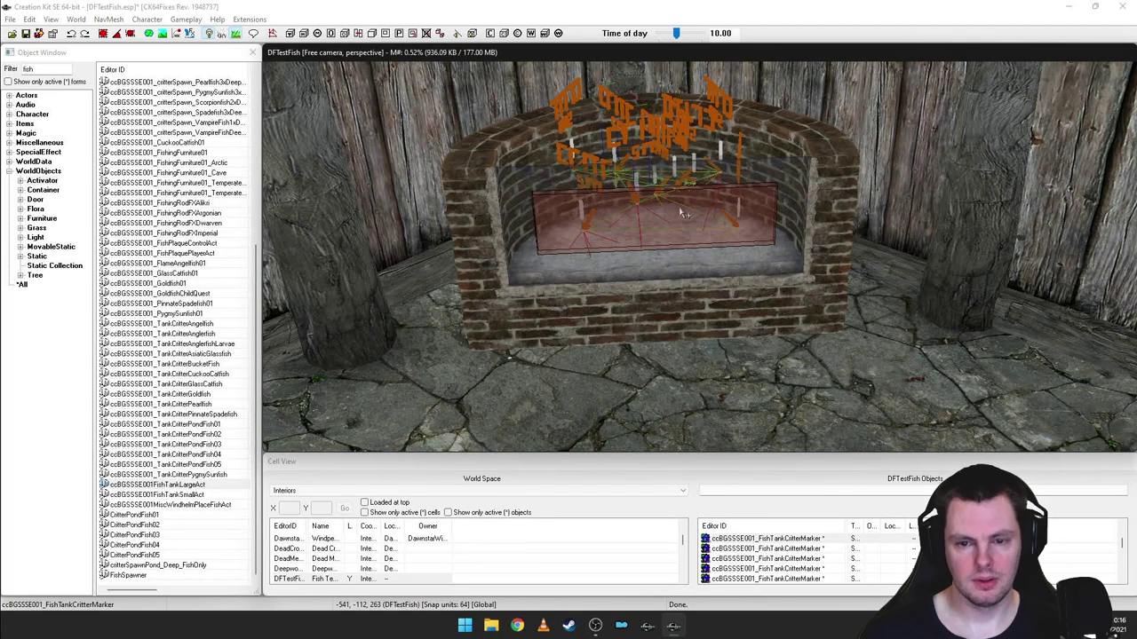
middle_drag(684, 213, 695, 211)
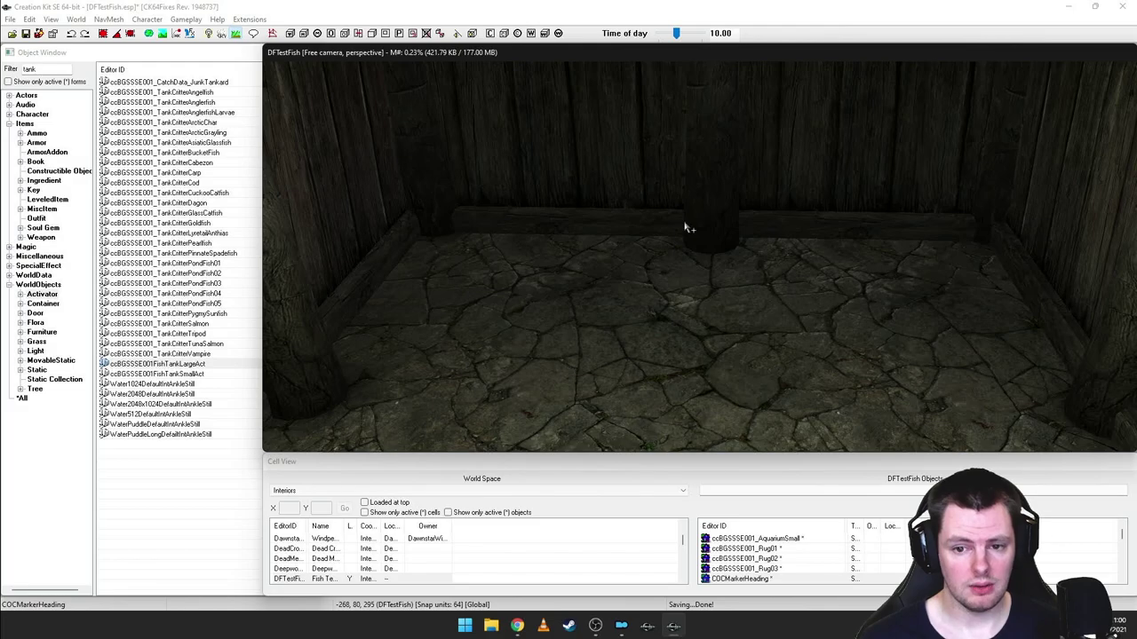
- Switch to Chrome, browse the Phitt's Fishtank mod images on Nexus Mods, and close the browser
click(516, 626)
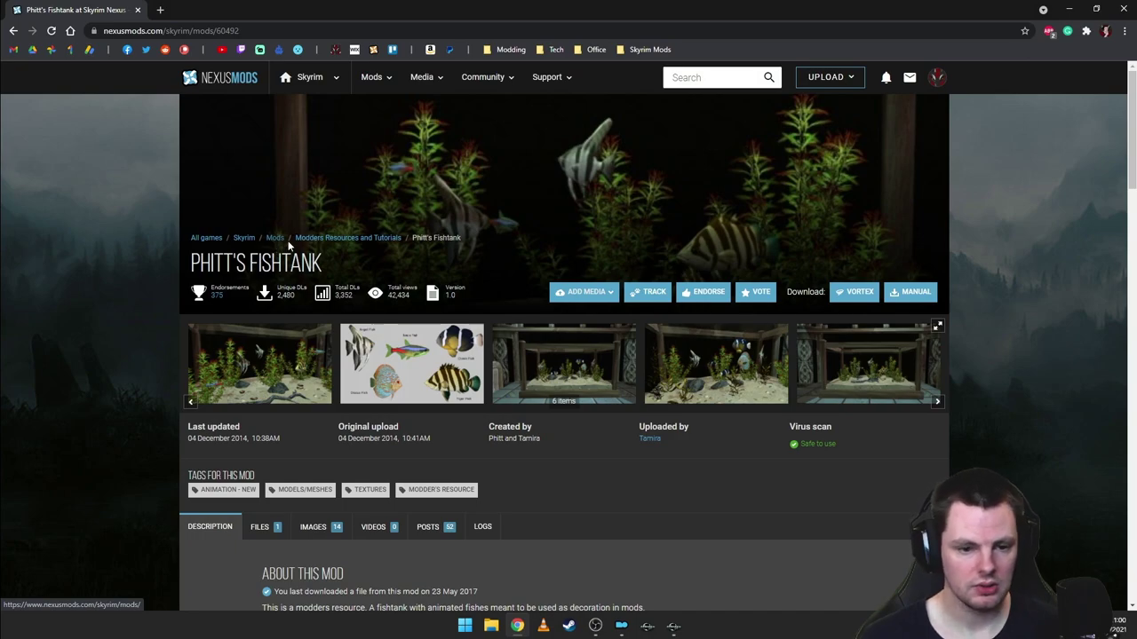
click(313, 329)
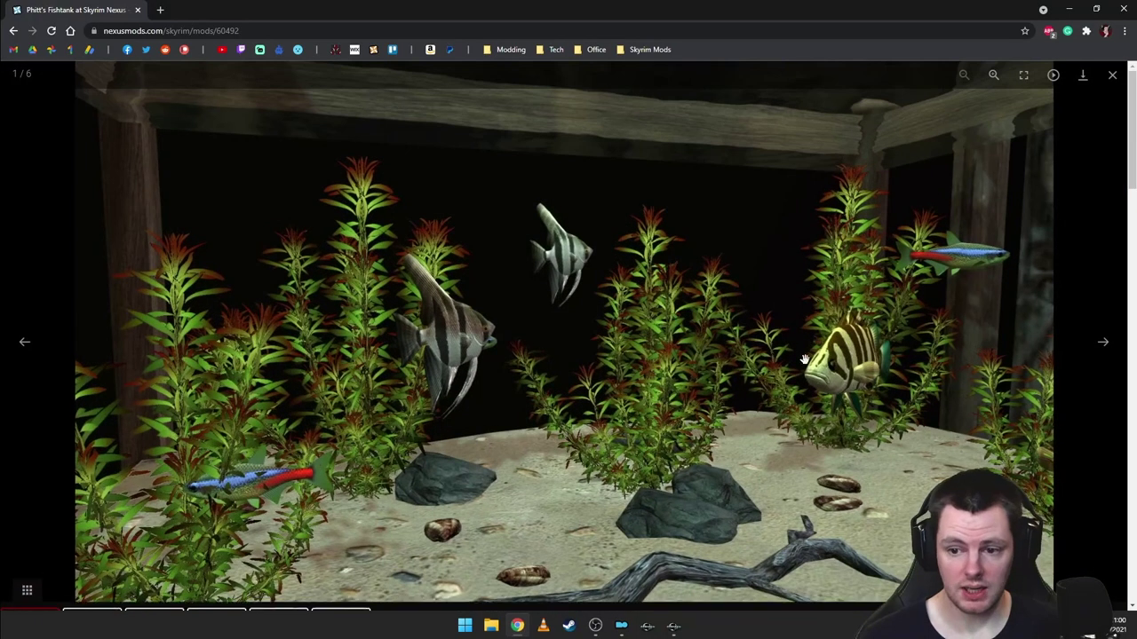
click(1103, 349)
click(1103, 346)
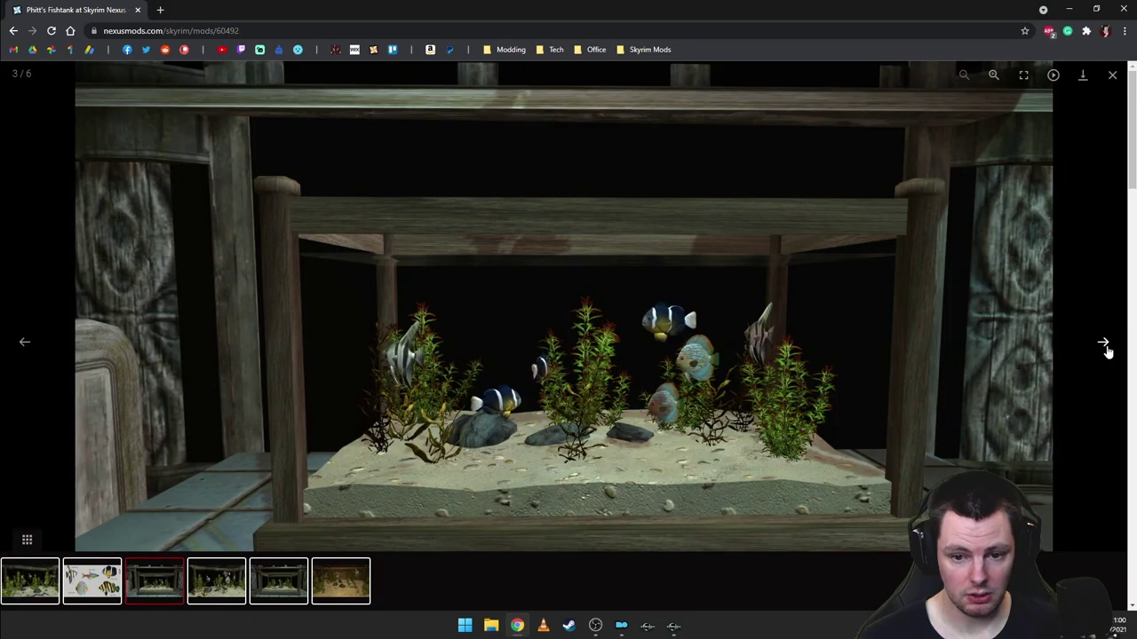
click(1104, 346)
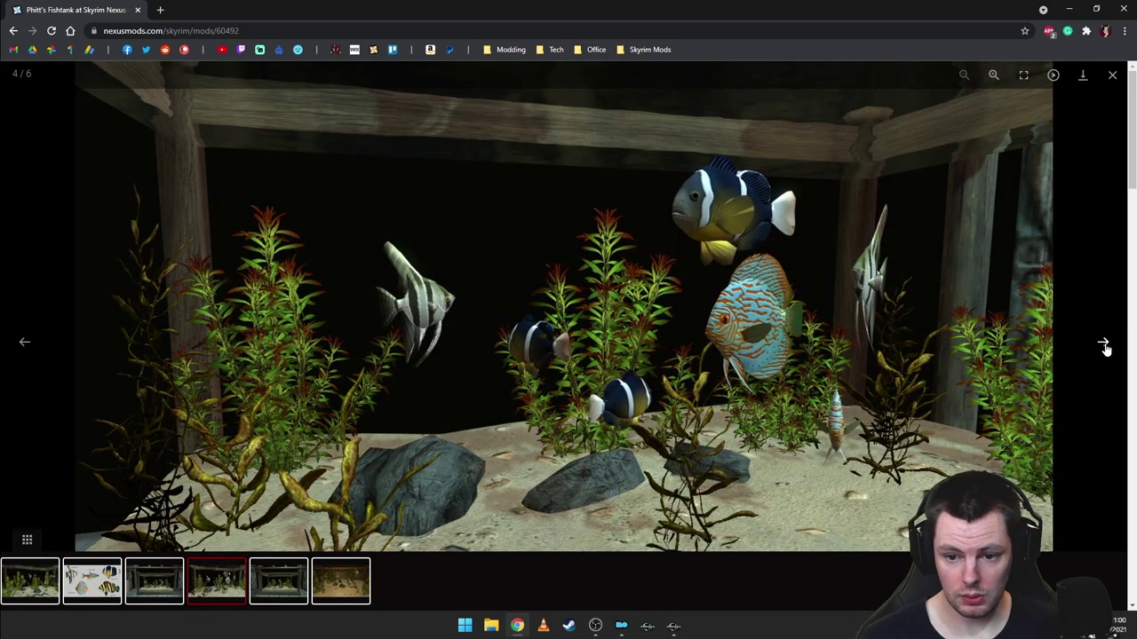
click(1103, 347)
click(1111, 76)
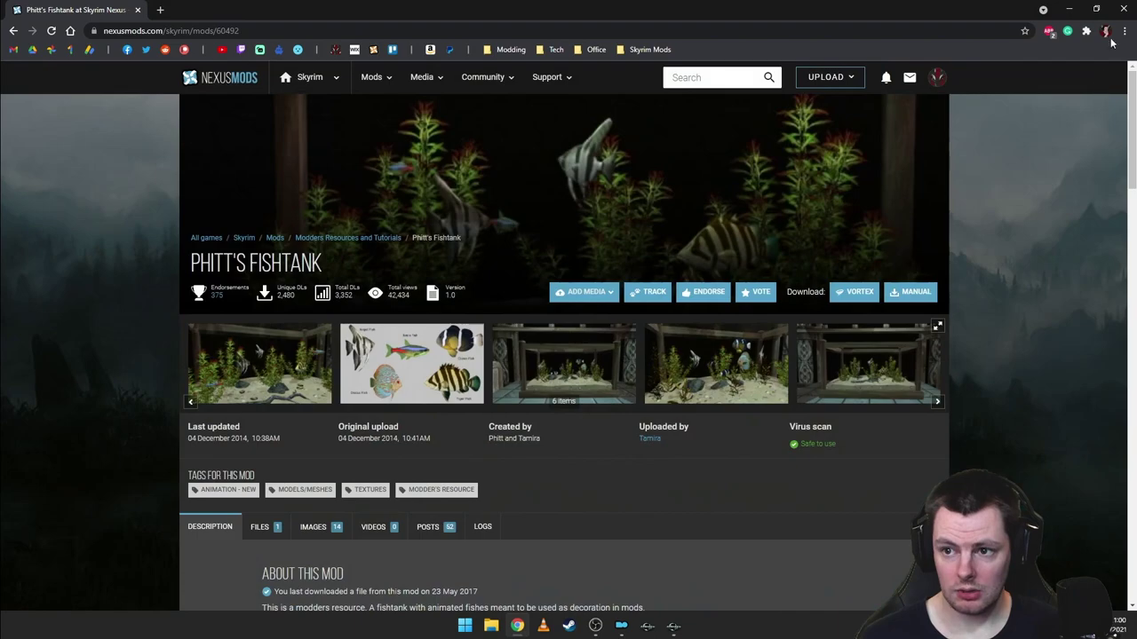
click(1123, 9)
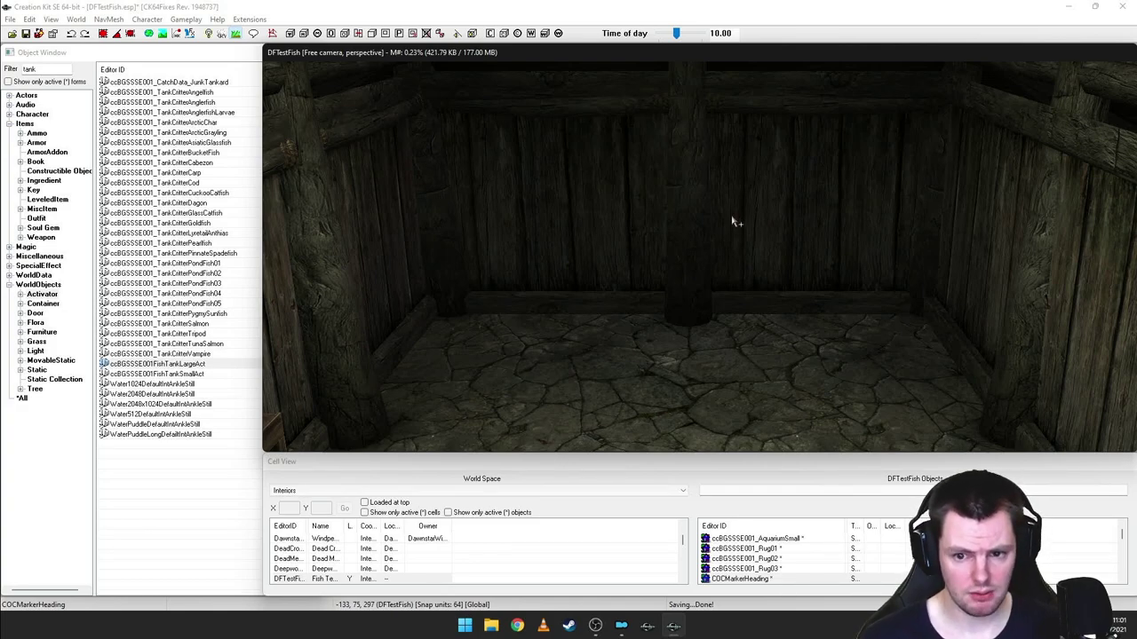
- Filter the static objects for "aquar" and place ccBGSSSE001_AquariumLarge on the floor of the DFTestFish room
click(704, 238)
shift+middle_drag(705, 238, 706, 238)
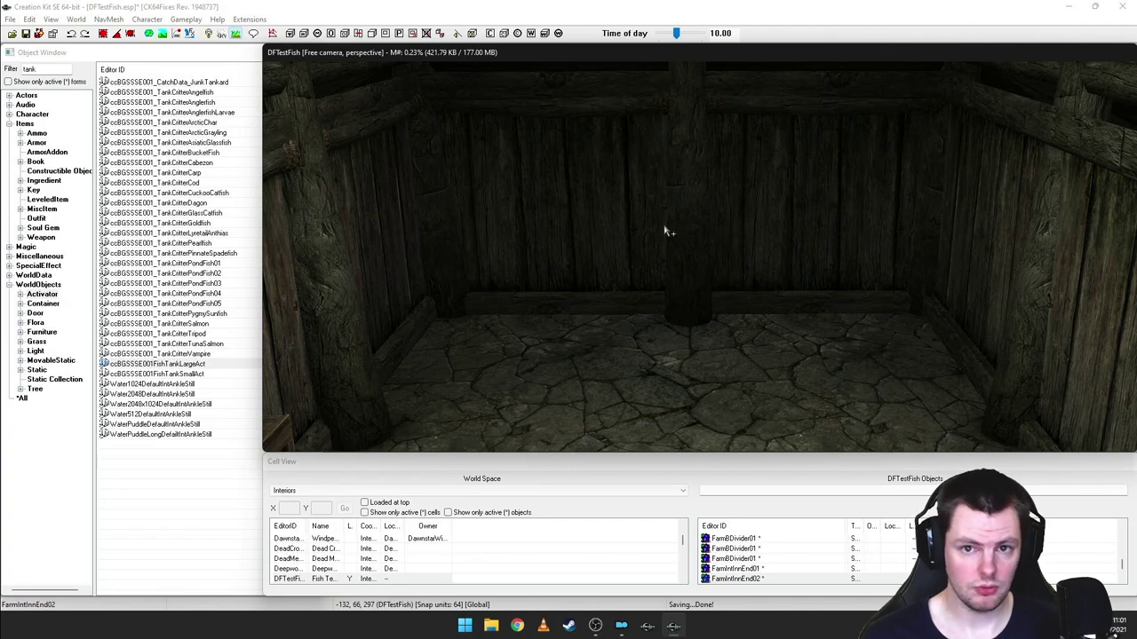
scroll(659, 241, up, 4)
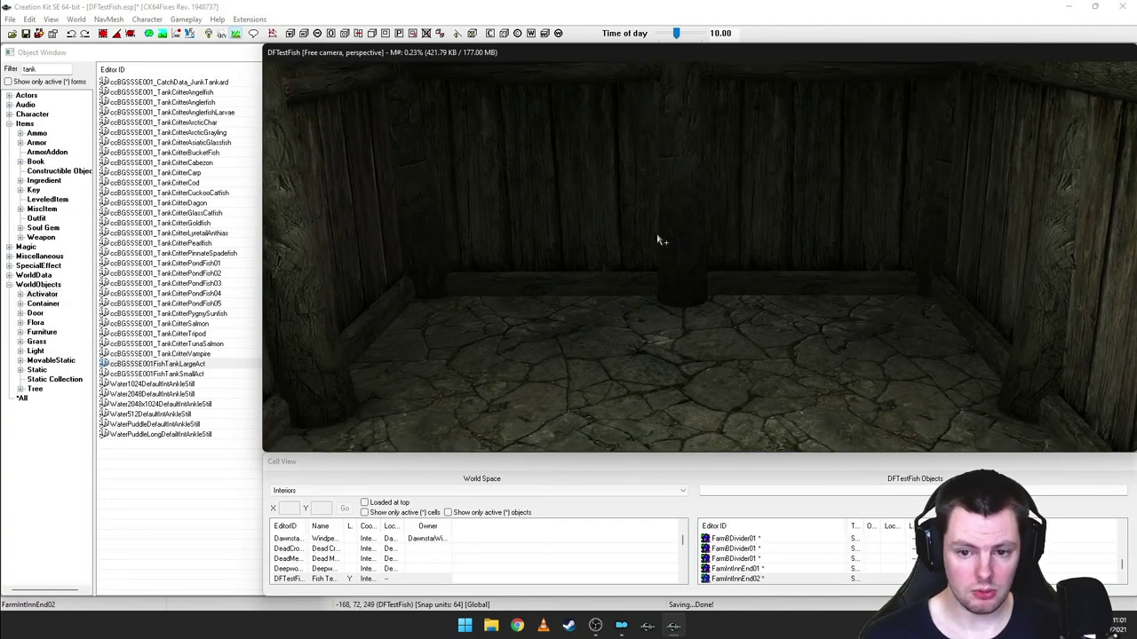
scroll(659, 238, down, 1)
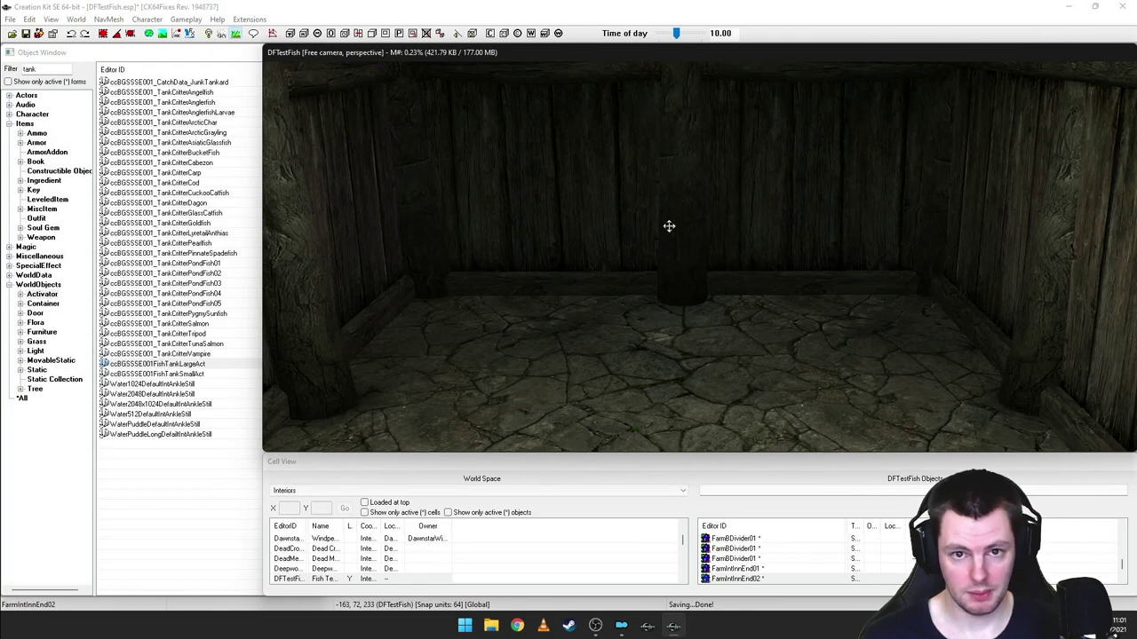
scroll(664, 228, down, 2)
drag(45, 69, 17, 73)
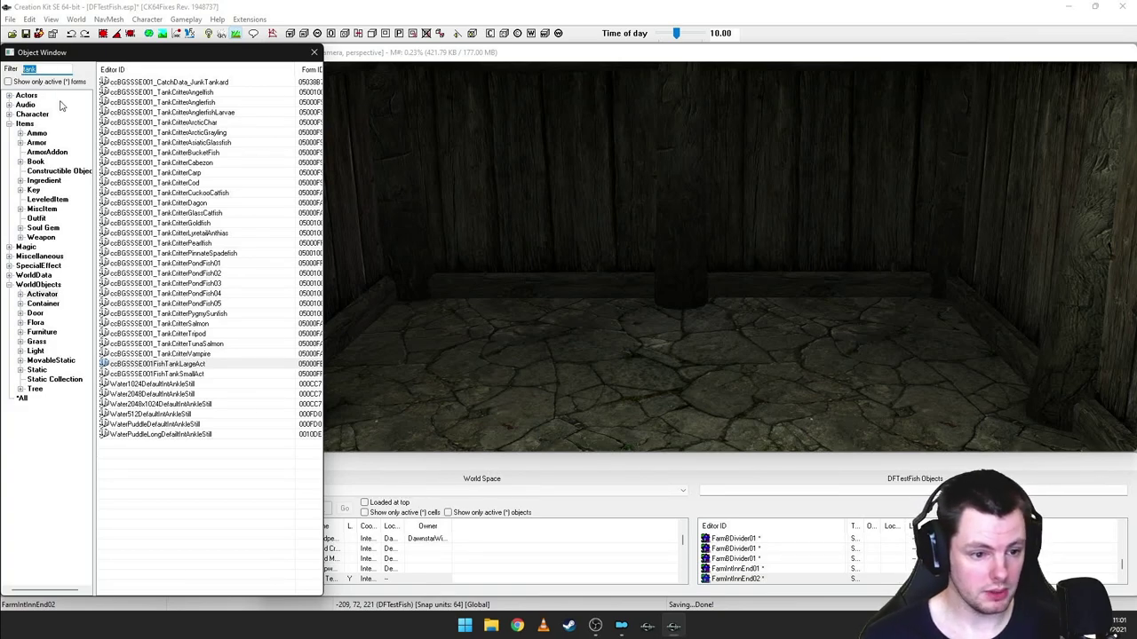
click(40, 369)
double_click(24, 69)
text(aquar)
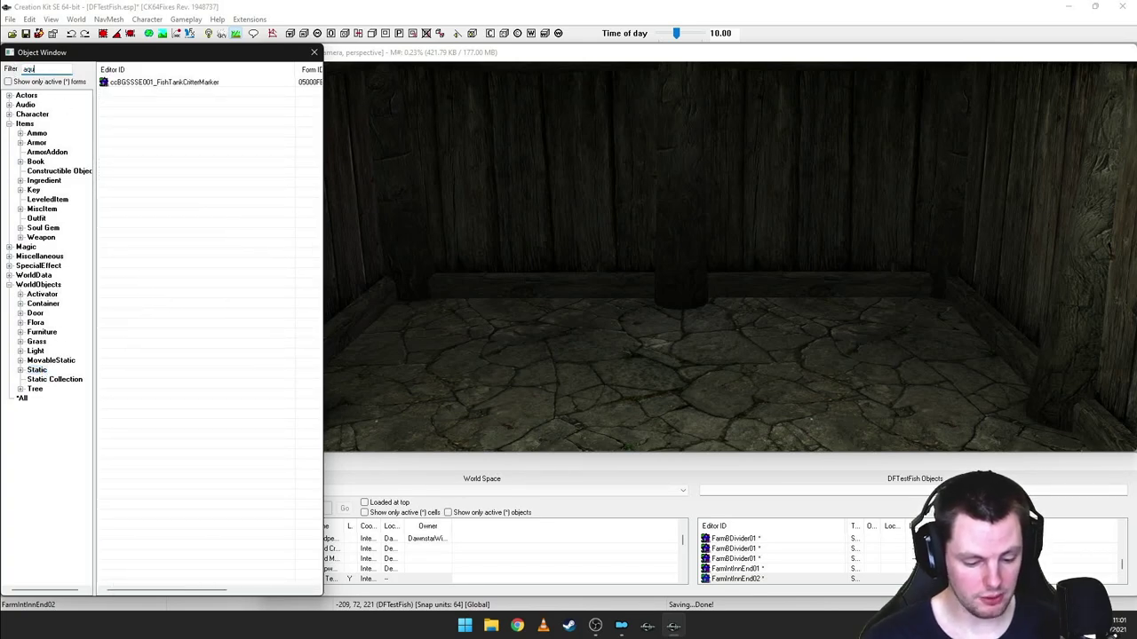
drag(156, 85, 679, 309)
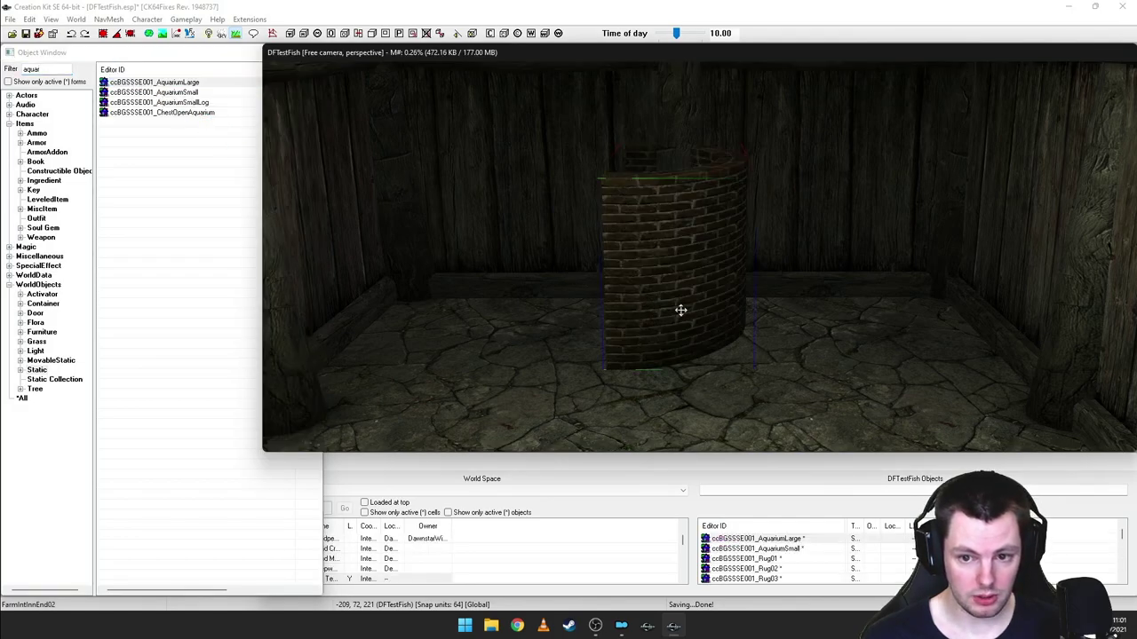
- Rotate the placed large aquarium so its open front faces the room, and position it near the back wall
scroll(680, 309, up, 2)
right_drag(680, 310, 676, 286)
drag(676, 286, 702, 322)
scroll(708, 300, up, 1)
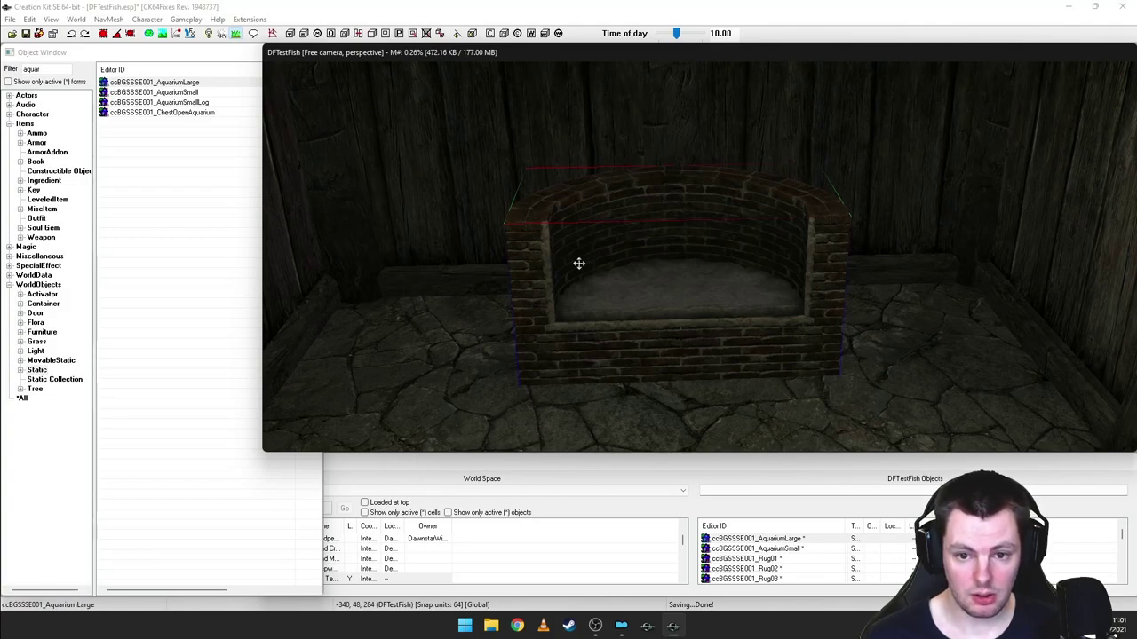
shift+middle_drag(657, 285, 654, 288)
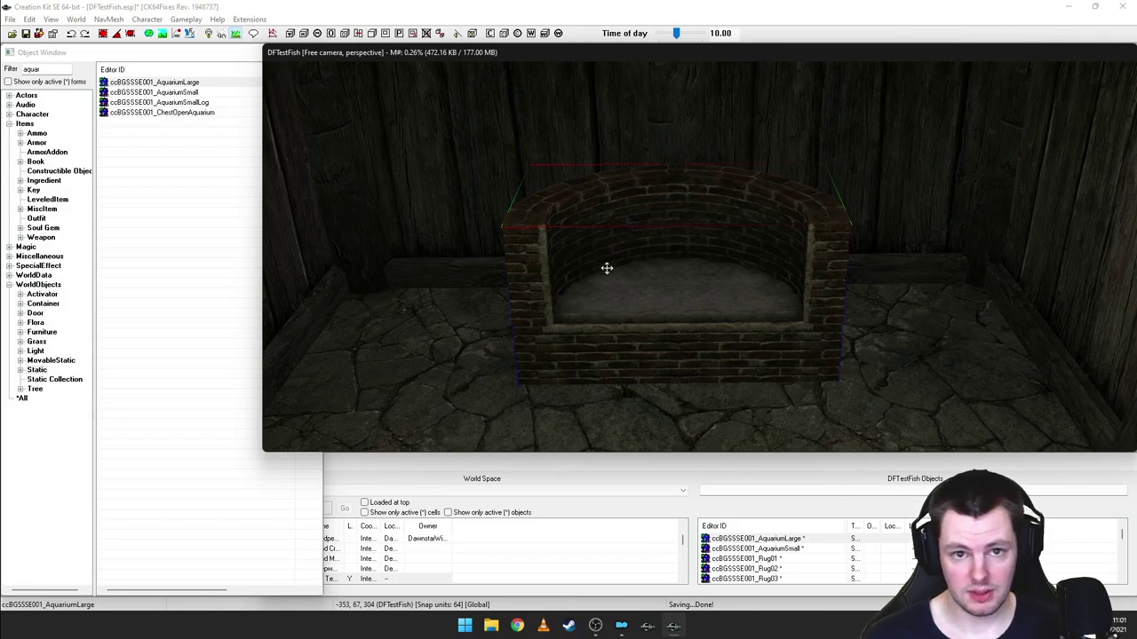
- Create a trigger activator around the selected large aquarium, using the ccBGSSSE001FishTankLargeAct form found by filtering for "tank"
click(290, 33)
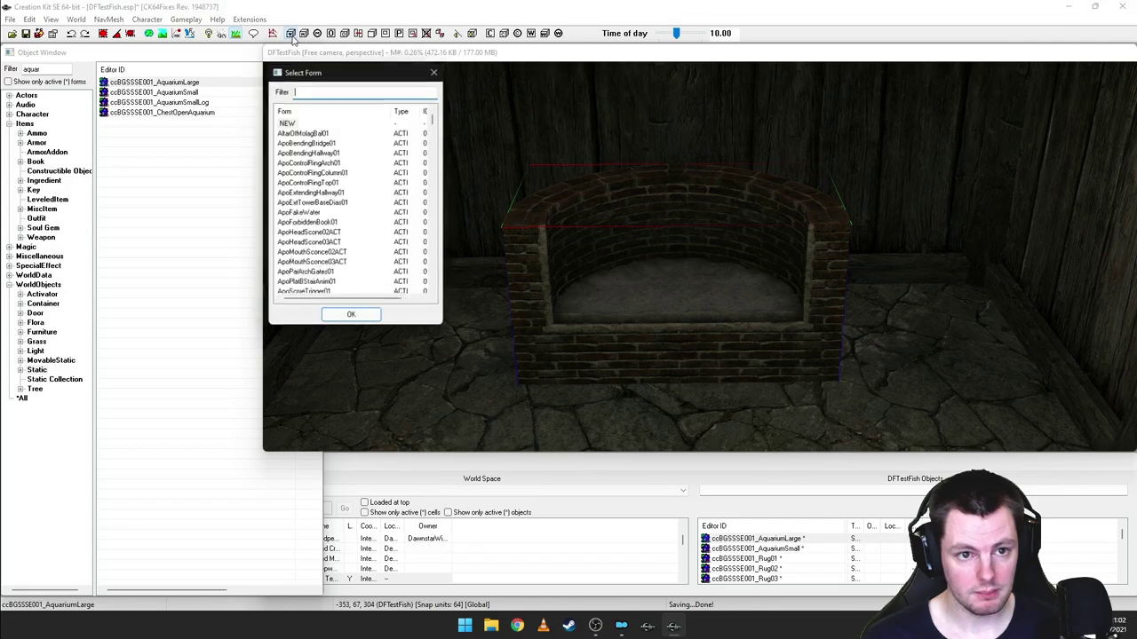
drag(346, 75, 374, 117)
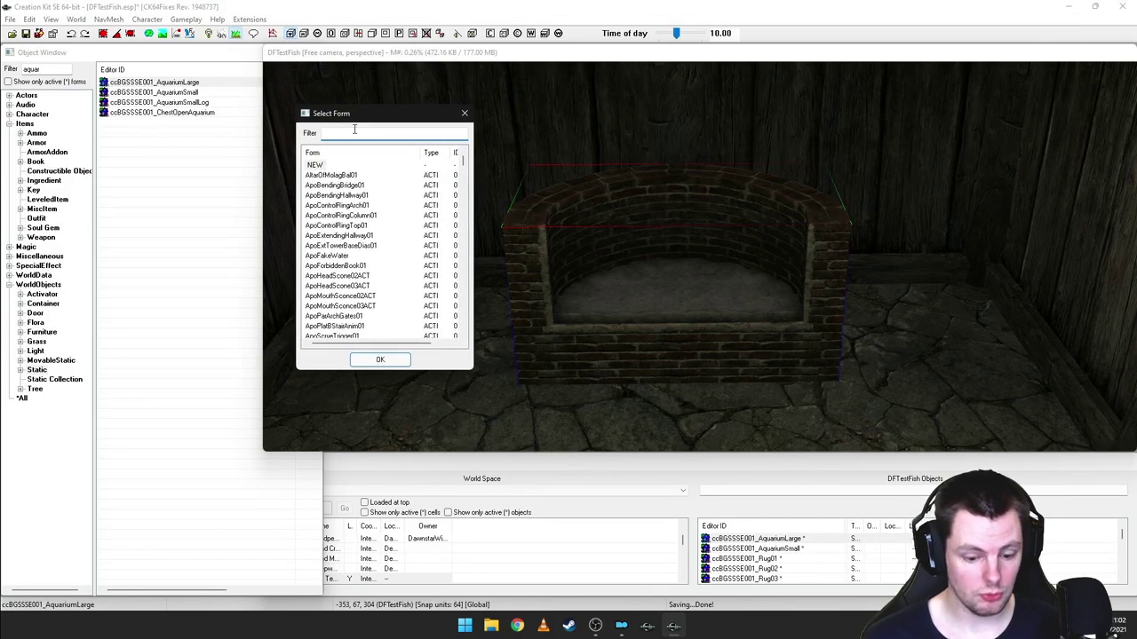
text(tank)
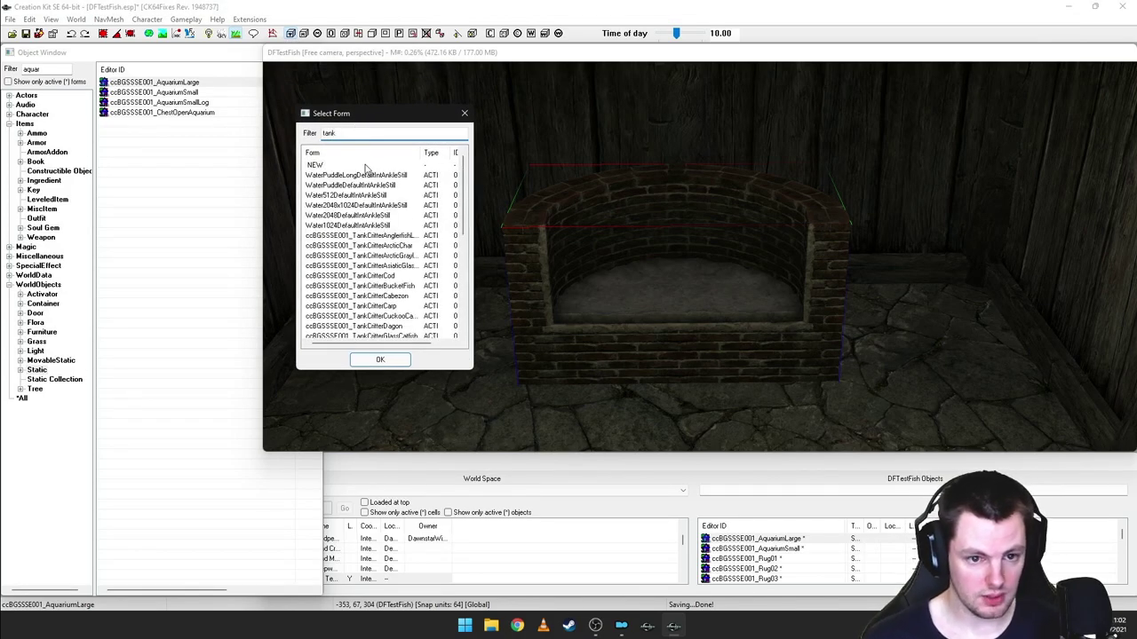
scroll(413, 211, down, 5)
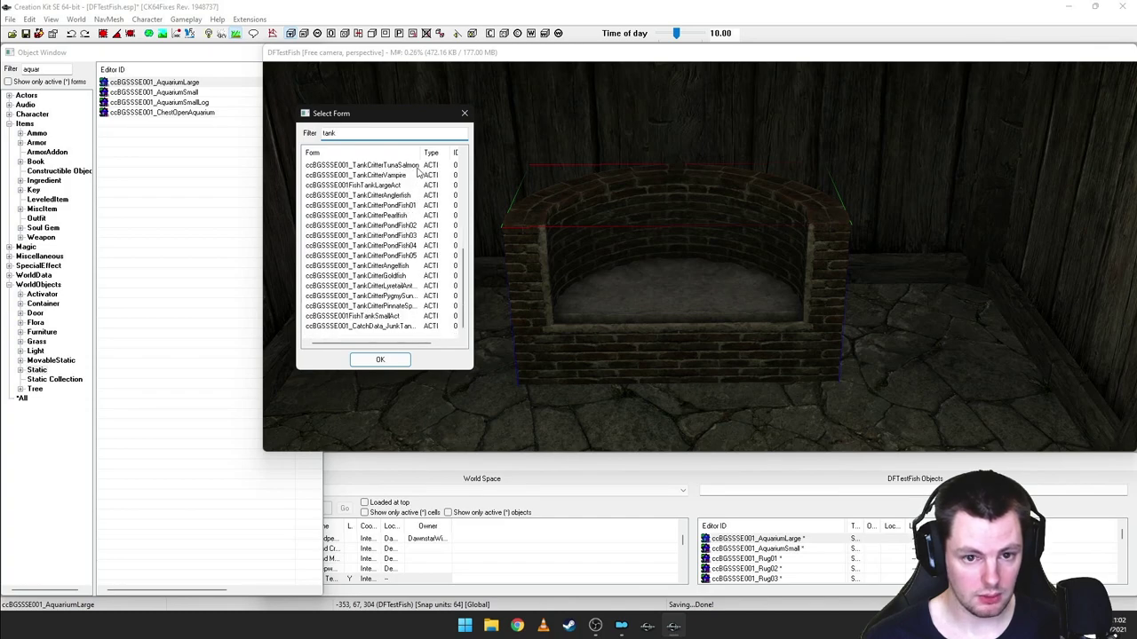
drag(416, 152, 491, 153)
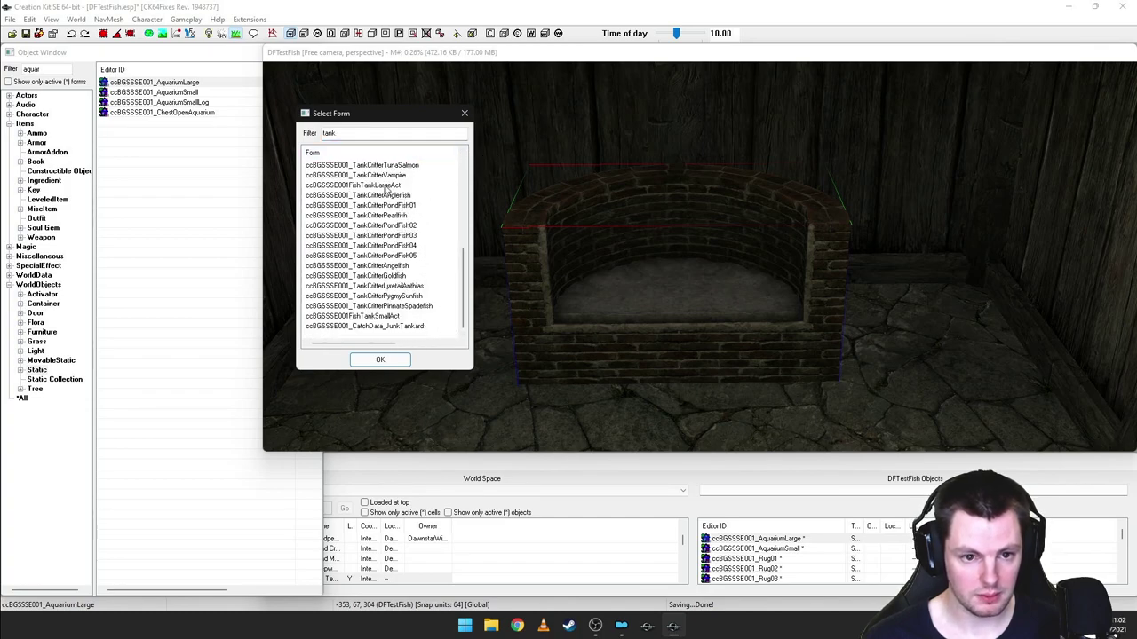
click(356, 186)
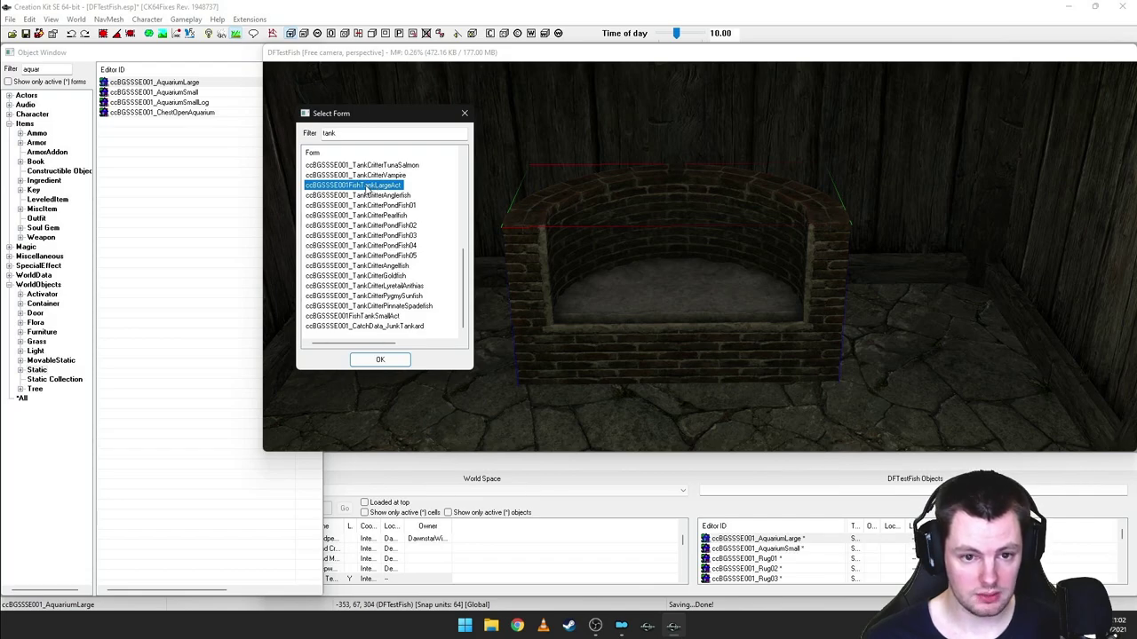
click(380, 359)
shift+middle_drag(556, 315, 586, 302)
scroll(573, 308, up, 2)
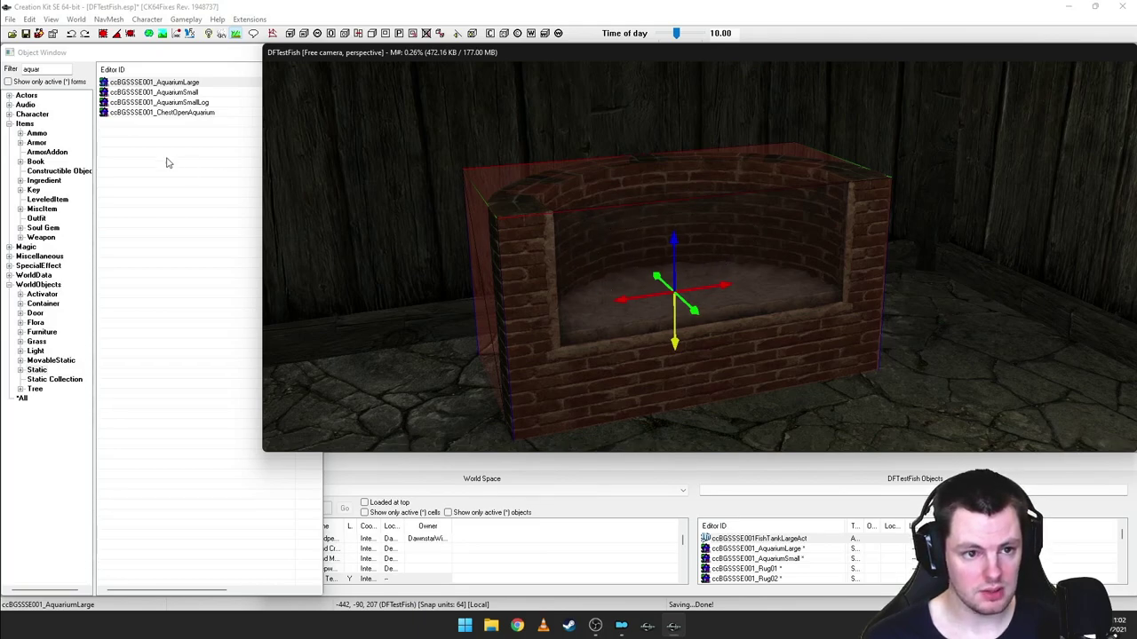
- Preview the ccBGSSSE001_AquariumLarge object, then close its preview
right_click(150, 83)
click(178, 142)
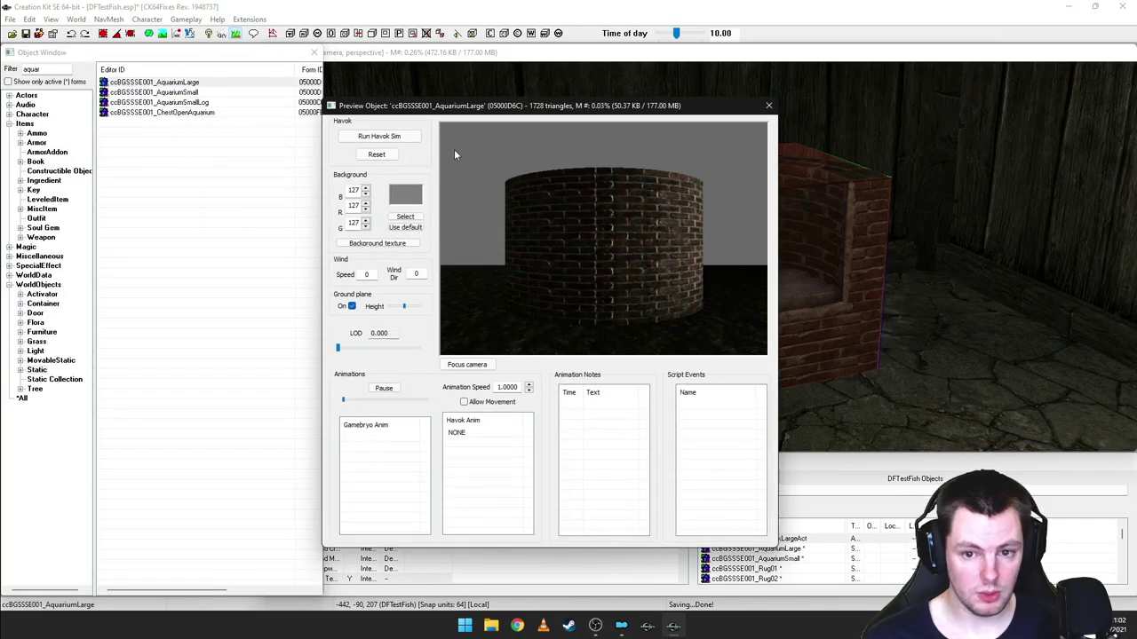
click(768, 106)
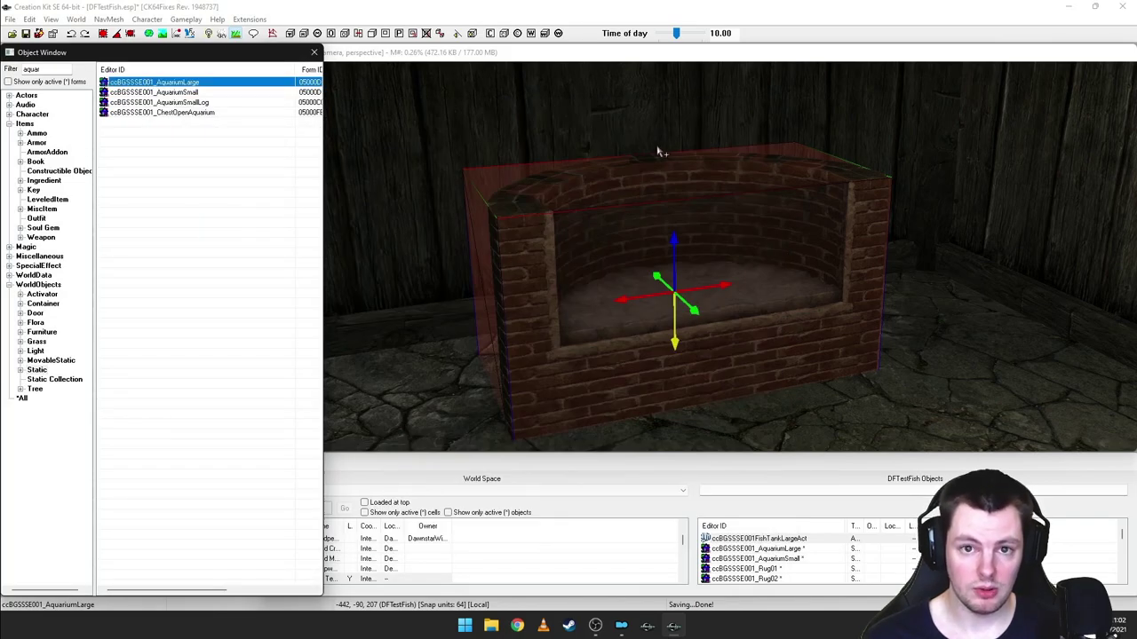
- Resize the activator box on all sides into a thin, low block that fits inside the tank's front opening
click(658, 152)
scroll(659, 149, up, 3)
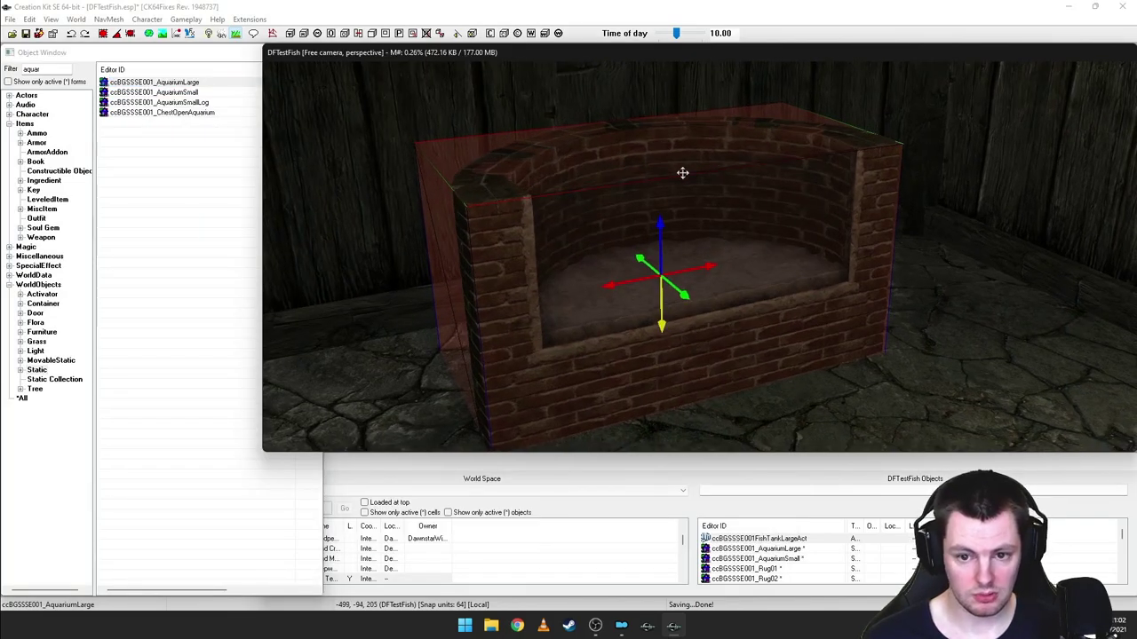
shift+middle_drag(683, 173, 684, 183)
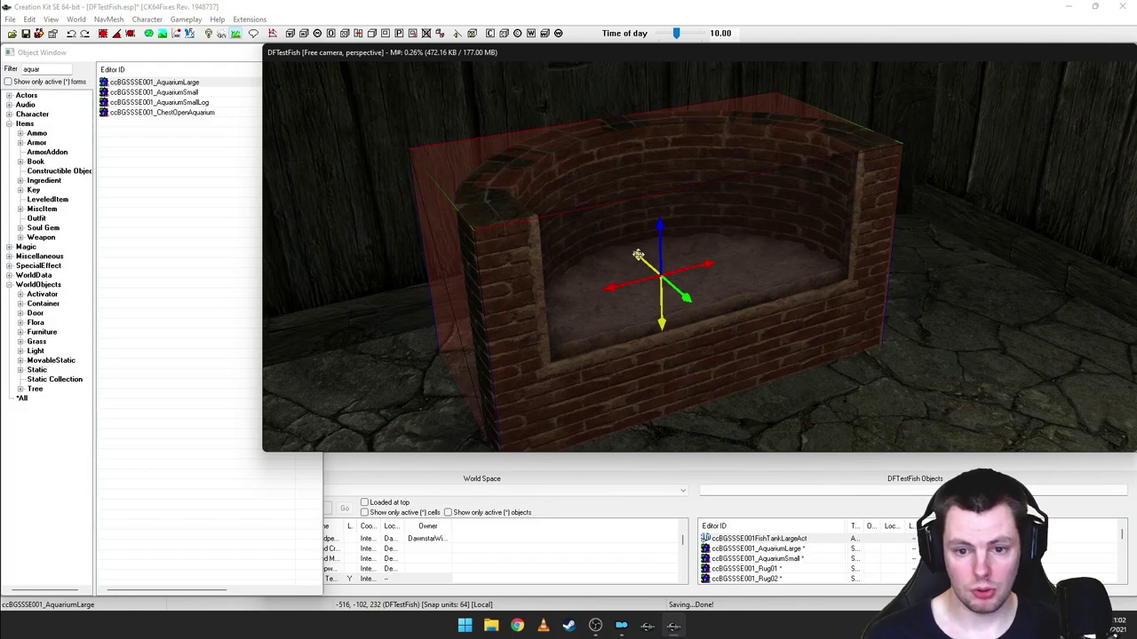
drag(637, 255, 694, 305)
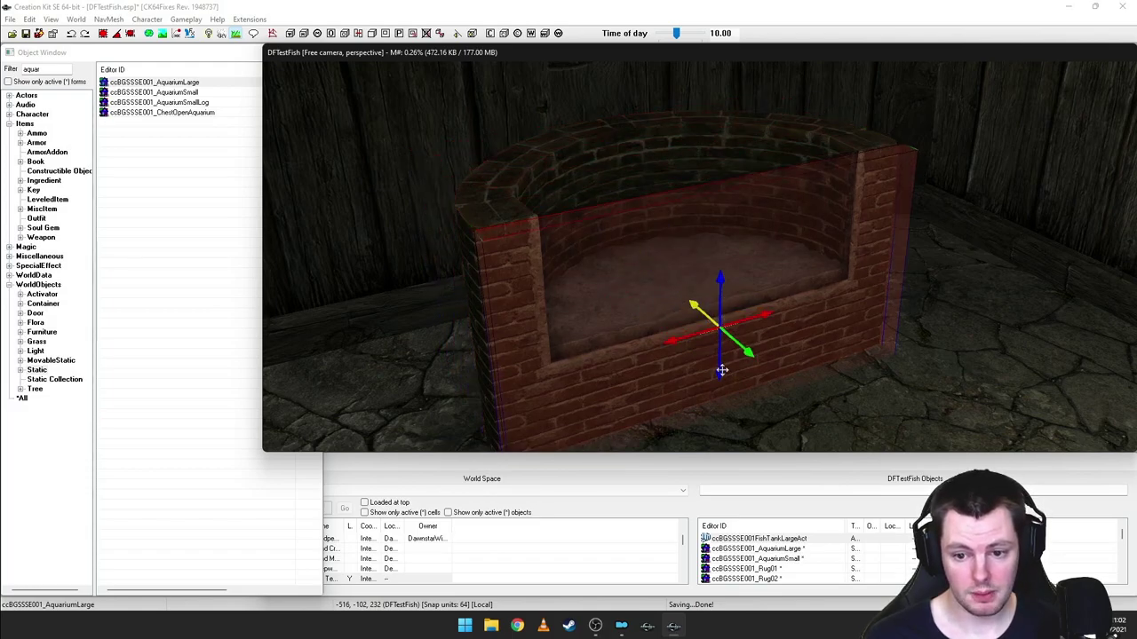
drag(722, 371, 718, 308)
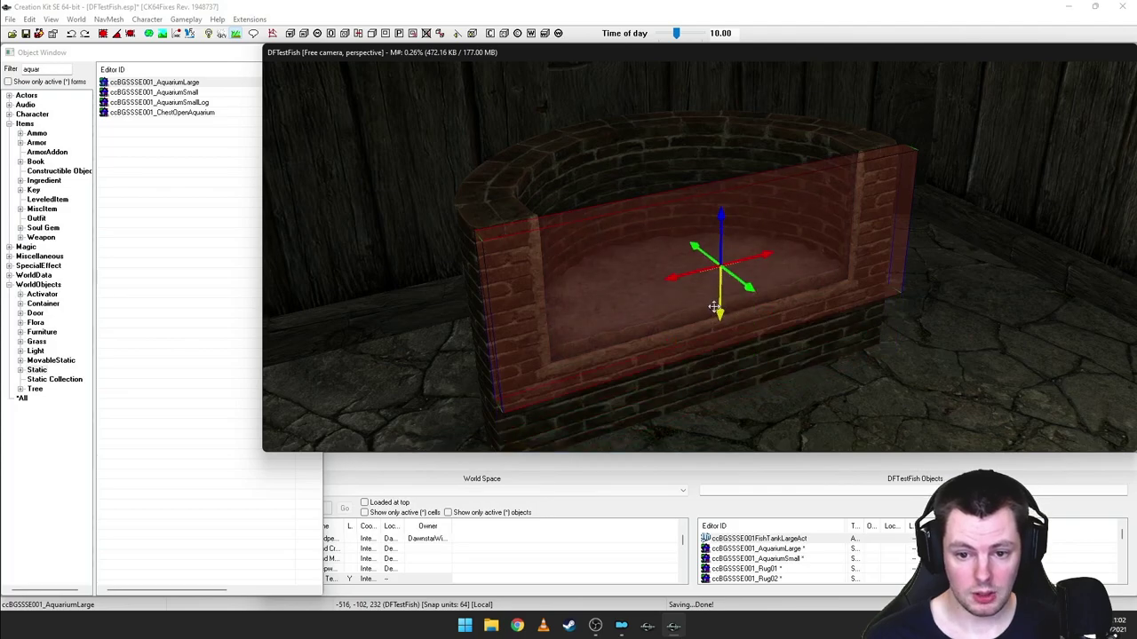
shift+middle_drag(717, 307, 673, 277)
drag(618, 250, 661, 250)
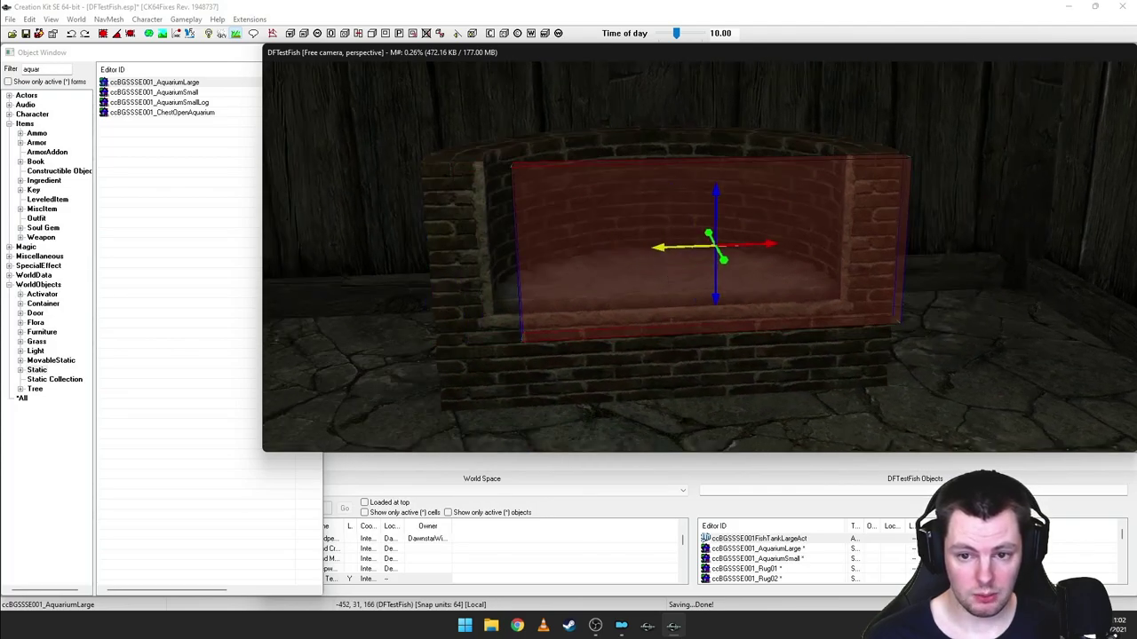
drag(769, 246, 718, 246)
drag(664, 301, 661, 228)
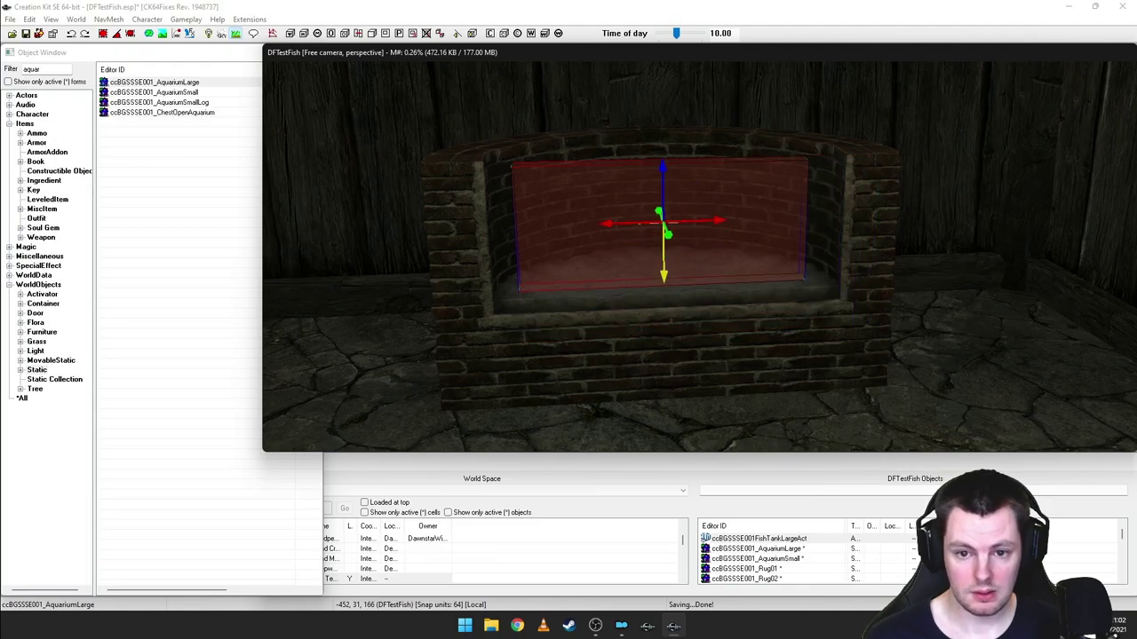
drag(664, 166, 664, 222)
shift+middle_drag(663, 190, 631, 236)
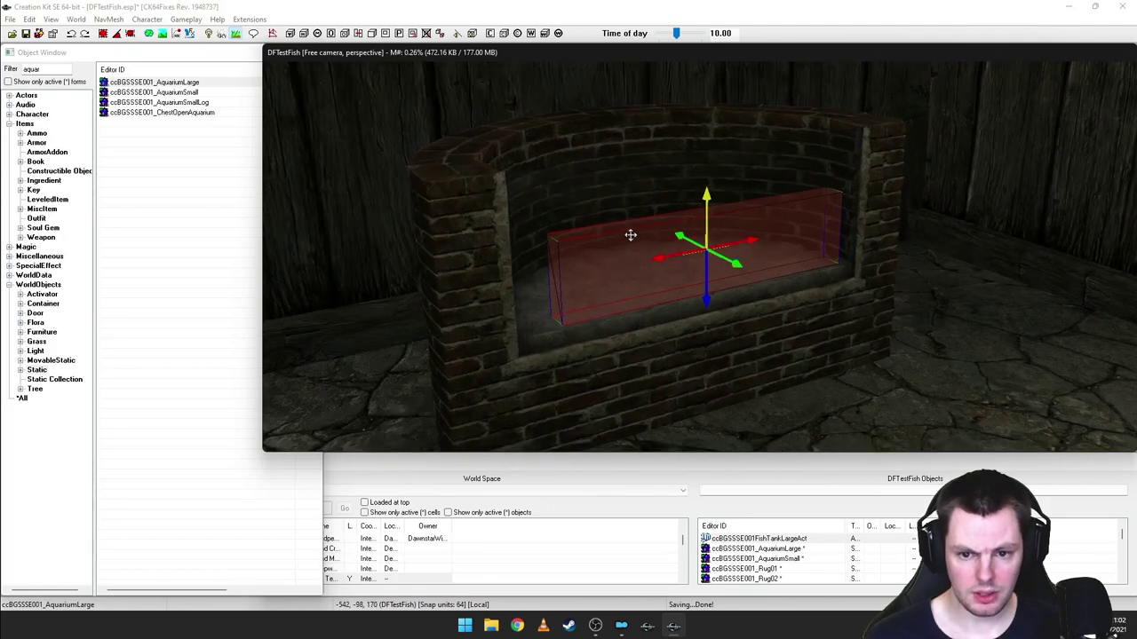
- Enable Player Activation on the fish tank activator reference and set its X rotation to 0.1
double_click(632, 236)
drag(623, 163, 372, 214)
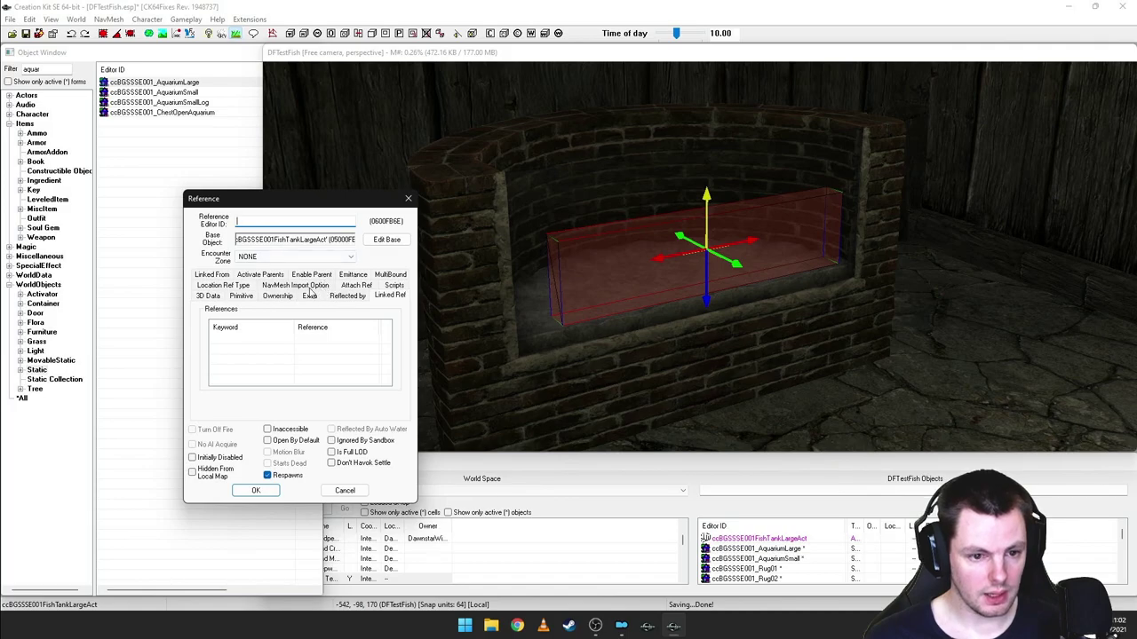
click(242, 296)
click(340, 328)
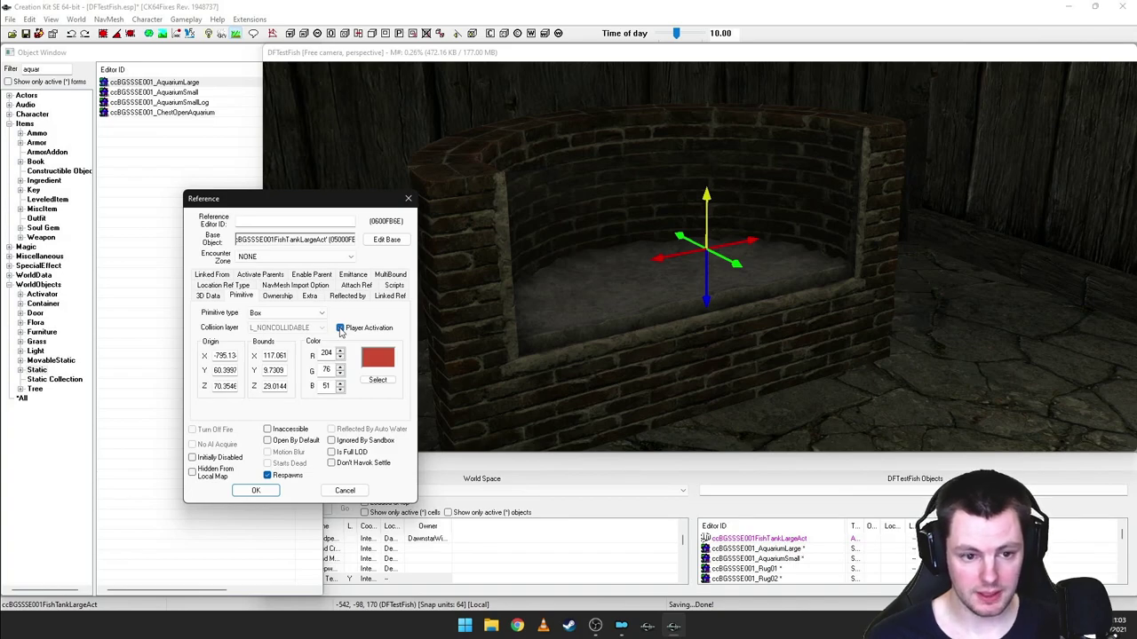
click(210, 296)
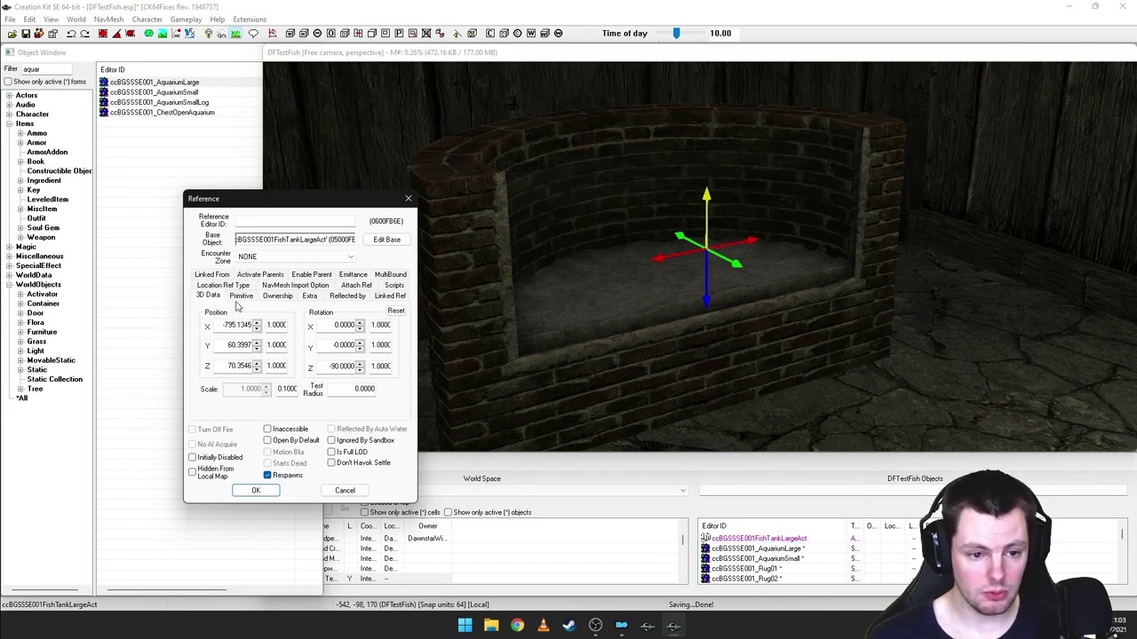
double_click(341, 326)
click(345, 325)
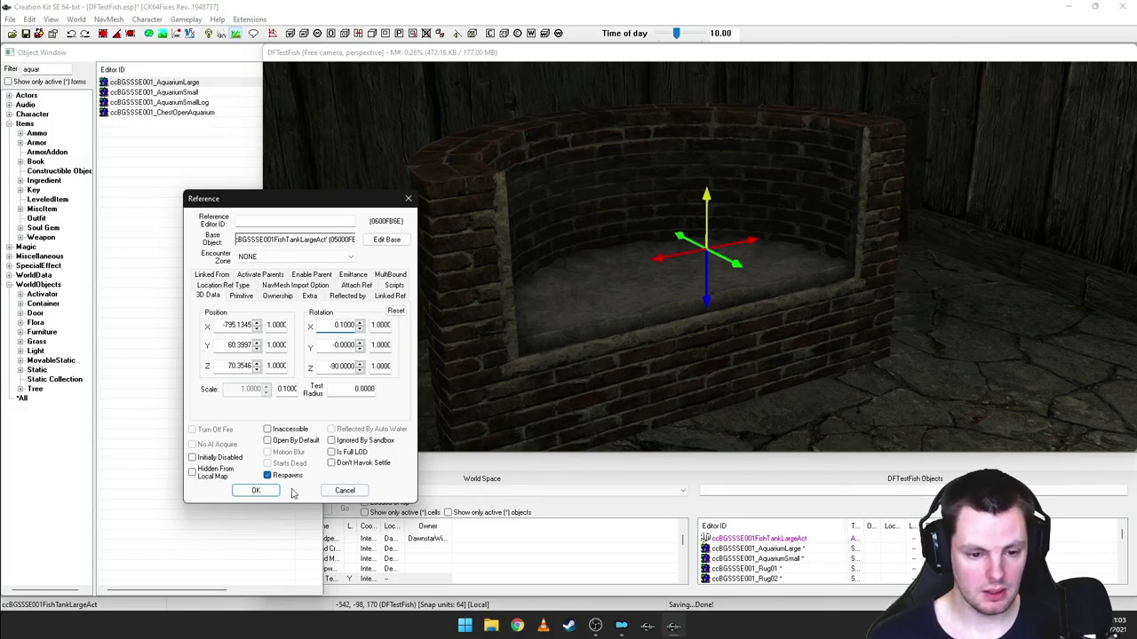
click(256, 491)
shift+middle_drag(581, 325, 554, 328)
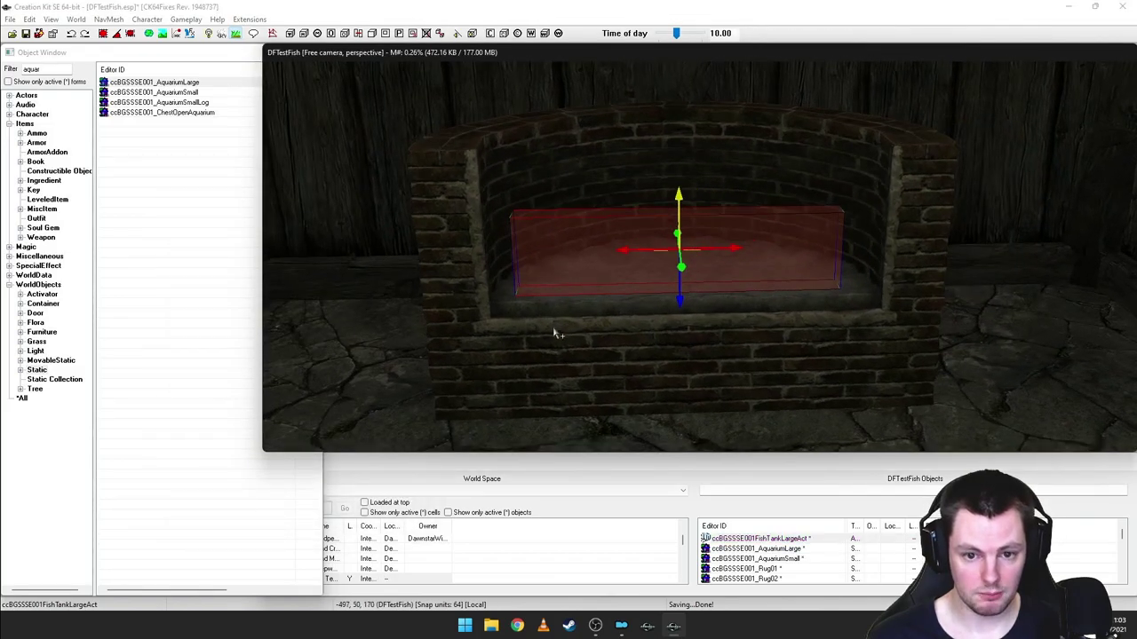
scroll(554, 327, up, 2)
scroll(555, 284, down, 3)
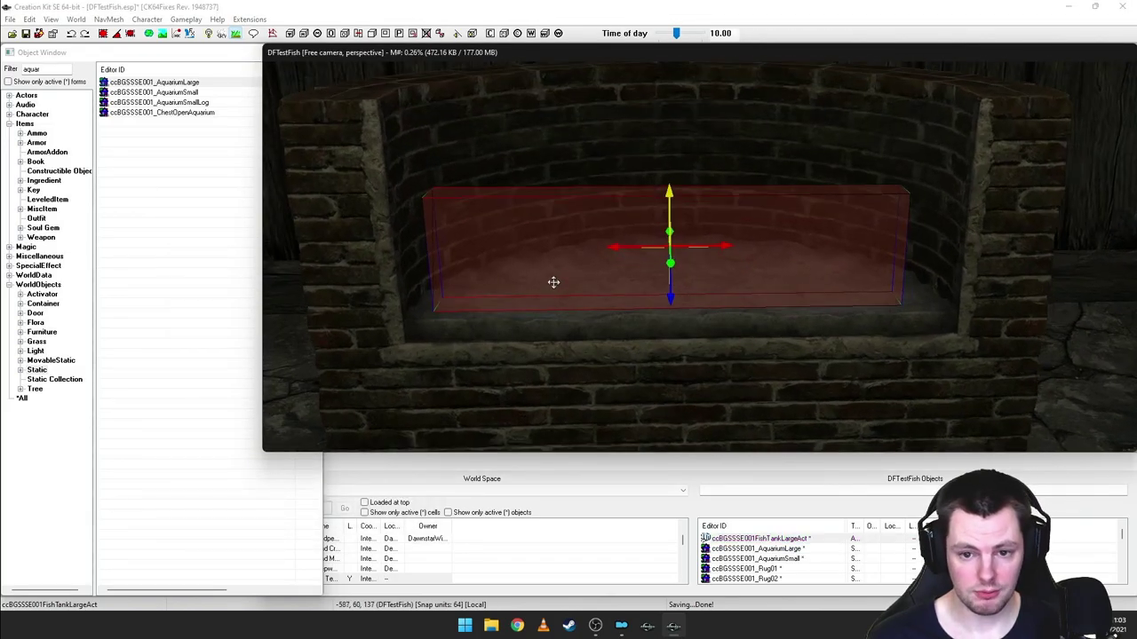
scroll(551, 282, down, 2)
shift+middle_drag(574, 280, 604, 287)
scroll(599, 275, down, 2)
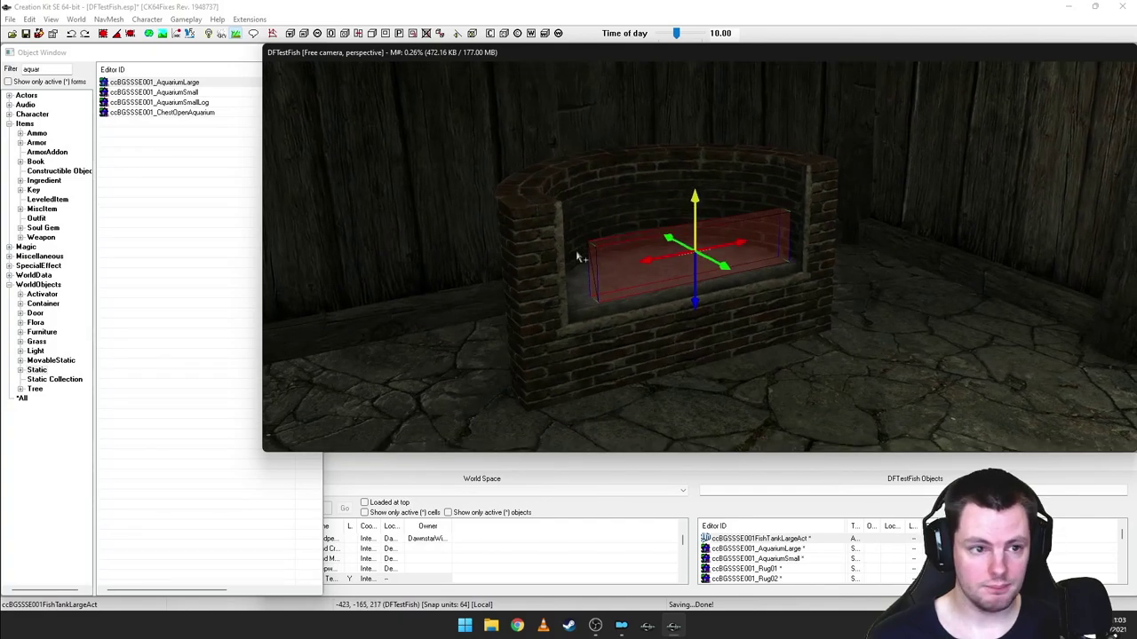
- Filter the container objects for "tank" and place ccBGSSSE001_FishTankLargeChest in the room by the large aquarium
drag(40, 69, 4, 77)
text(tank)
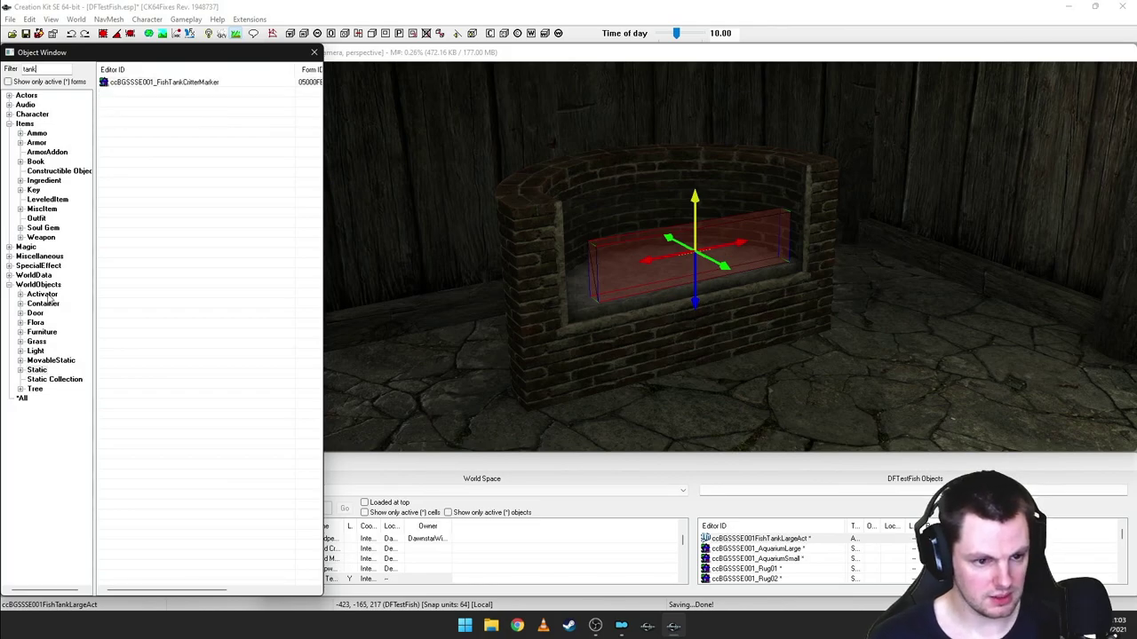
click(46, 294)
click(135, 83)
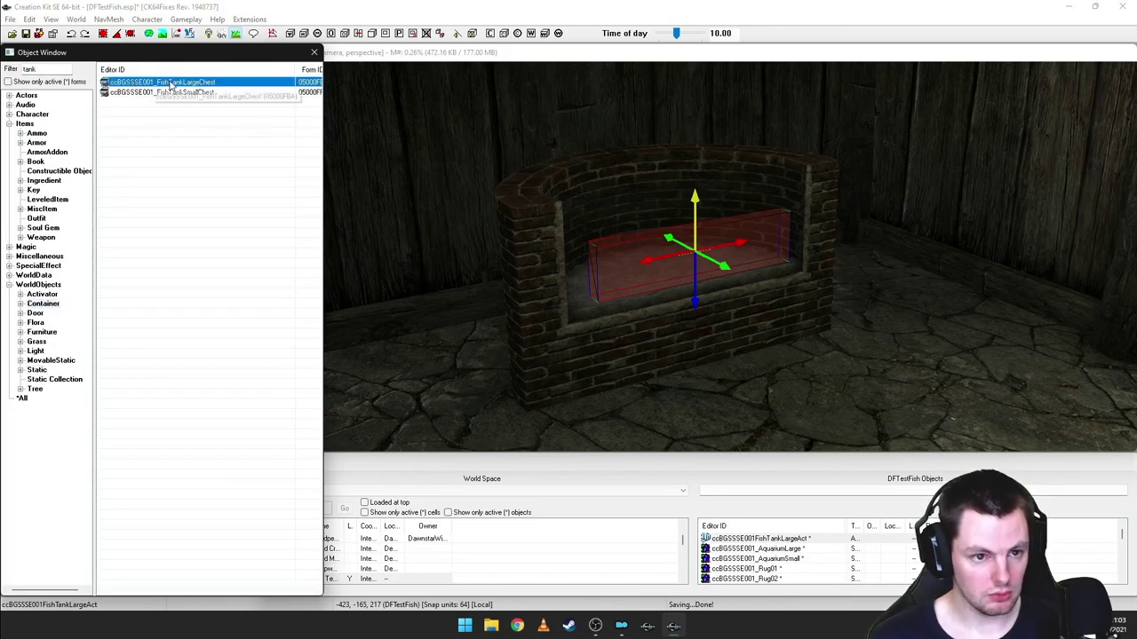
drag(127, 82, 684, 282)
- Move the placed FishTankLargeChest out of sight into the empty space below the room's floor
key(m)
mouse_move(713, 293)
shift+middle_down()
mouse_move(700, 319)
mouse_move(736, 322)
shift+middle_up()
scroll(706, 319, up, 3)
drag(737, 322, 702, 231)
key(c)
shift+middle_drag(702, 231, 692, 188)
key(e)
key(d)
shift+middle_drag(713, 262, 686, 236)
click(622, 222)
drag(686, 237, 499, 277)
key(z)
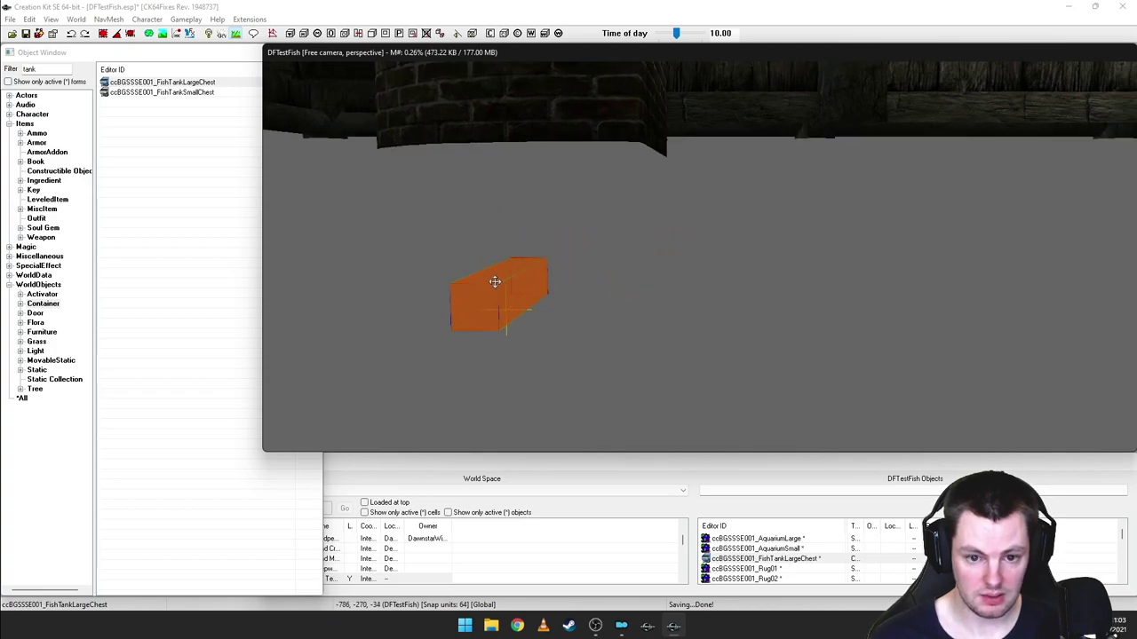
- Return to the large tank, select its activator box and inspect its placement from several angles
shift+middle_drag(546, 275, 484, 307)
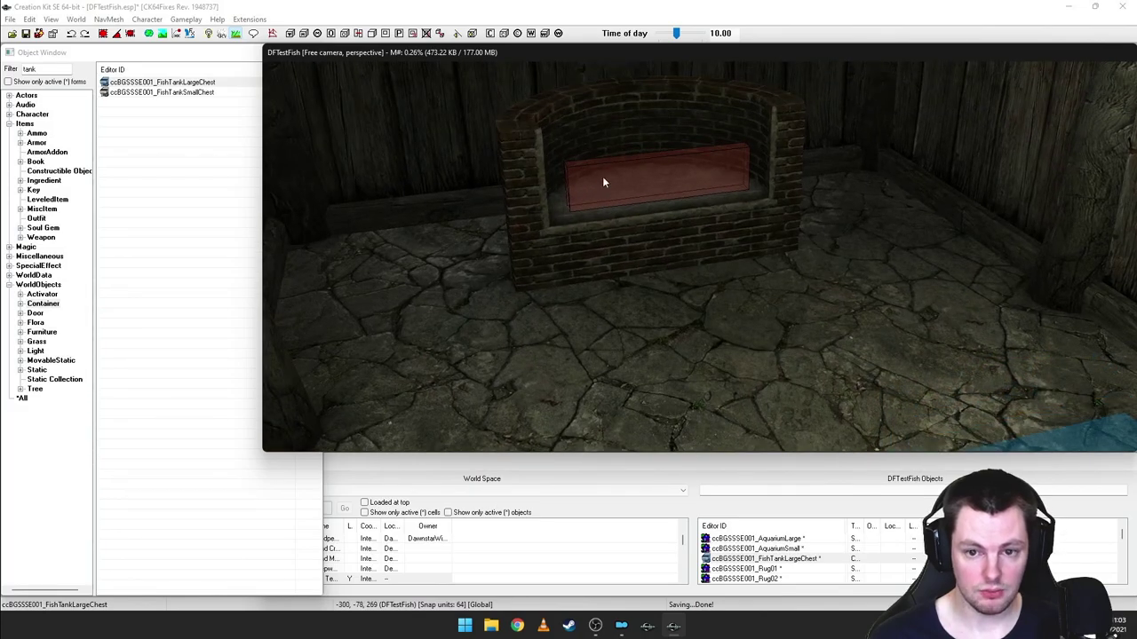
shift+middle_drag(656, 190, 640, 213)
scroll(639, 222, up, 6)
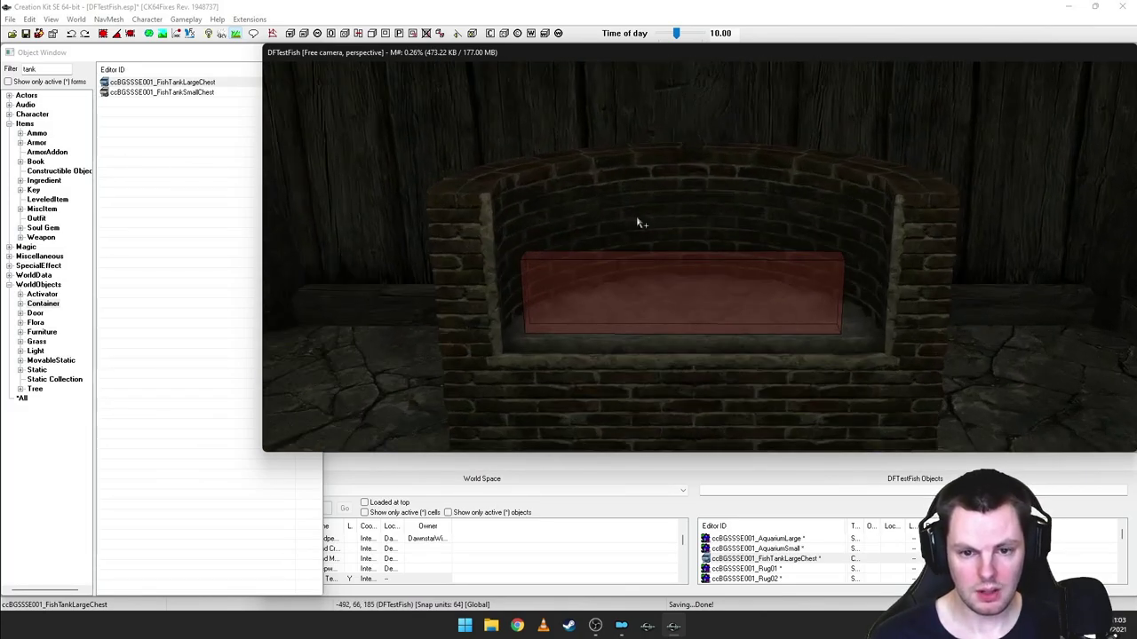
click(653, 280)
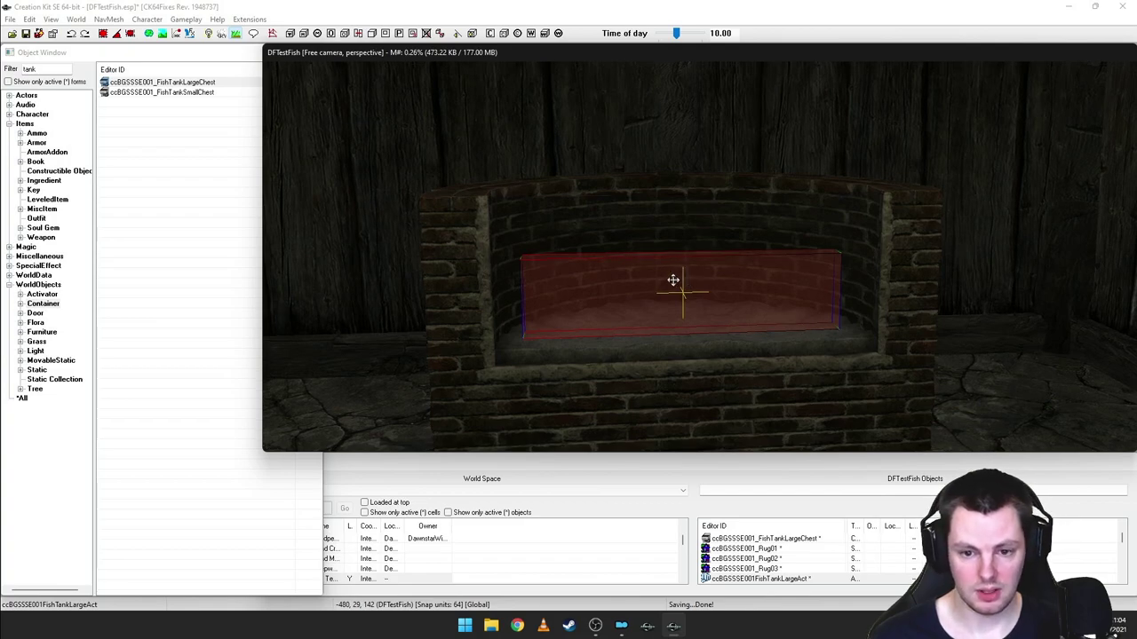
shift+middle_drag(665, 286, 677, 286)
scroll(687, 290, down, 2)
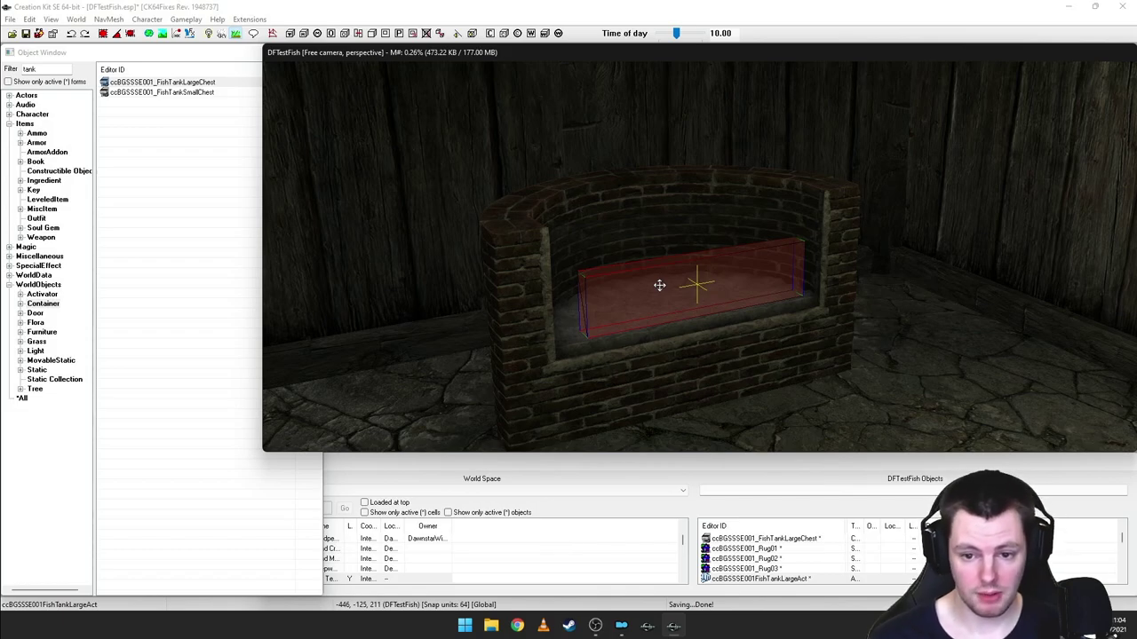
shift+middle_drag(637, 266, 624, 271)
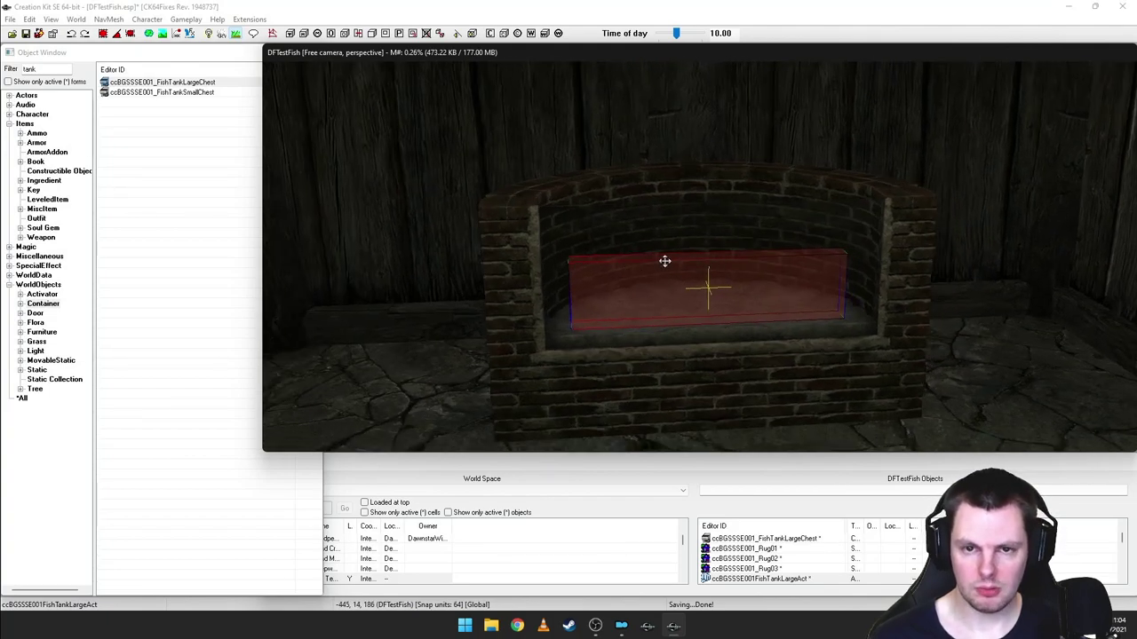
shift+middle_drag(636, 259, 660, 258)
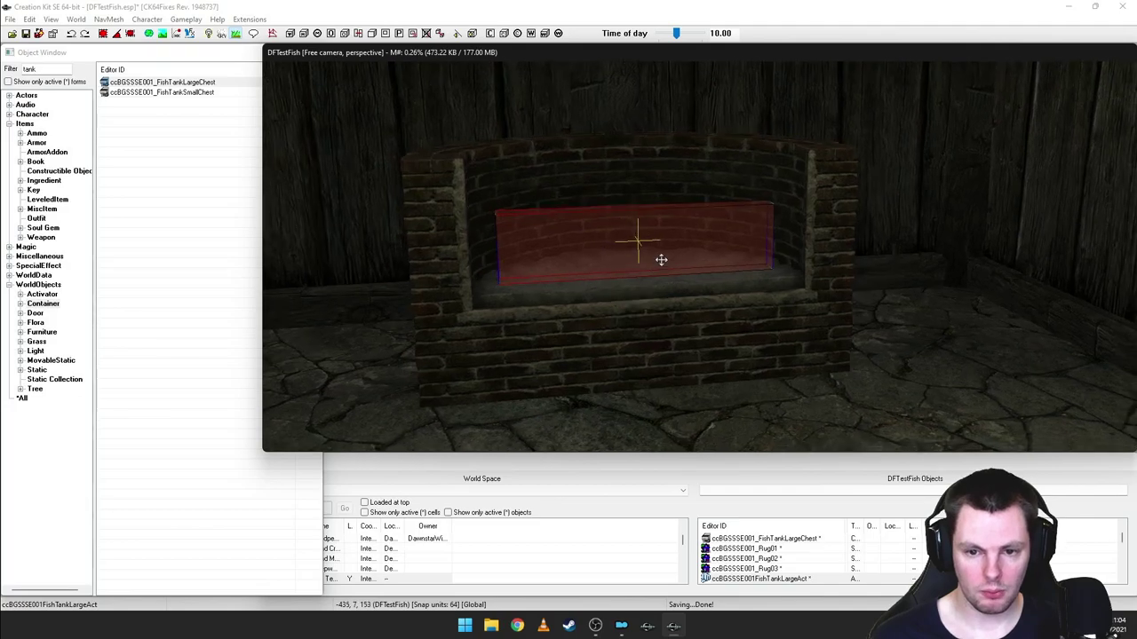
shift+middle_drag(624, 224, 553, 237)
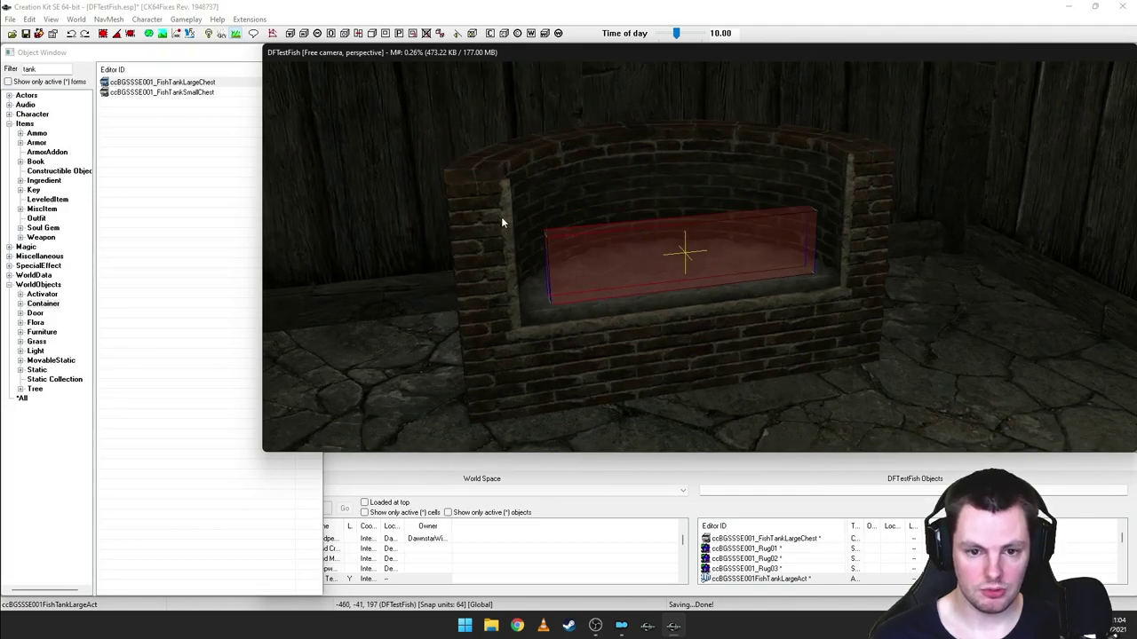
- Add the FishTankLargeChest below the floor as a linked reference, with no keyword, on the AquariumLarge reference
double_click(503, 221)
drag(498, 156, 235, 157)
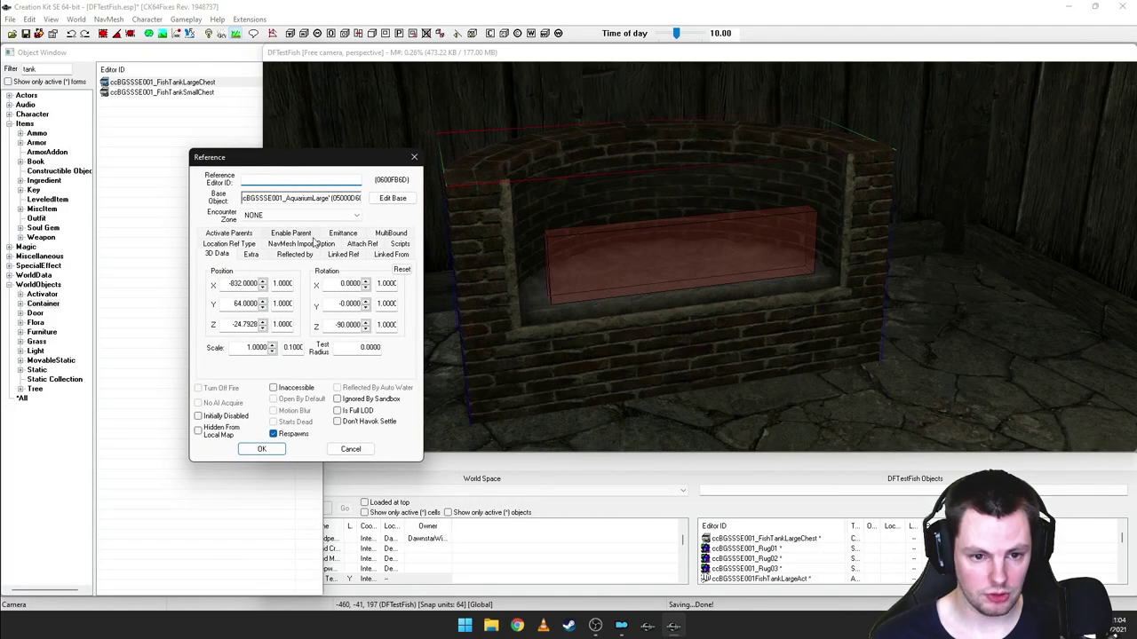
click(346, 255)
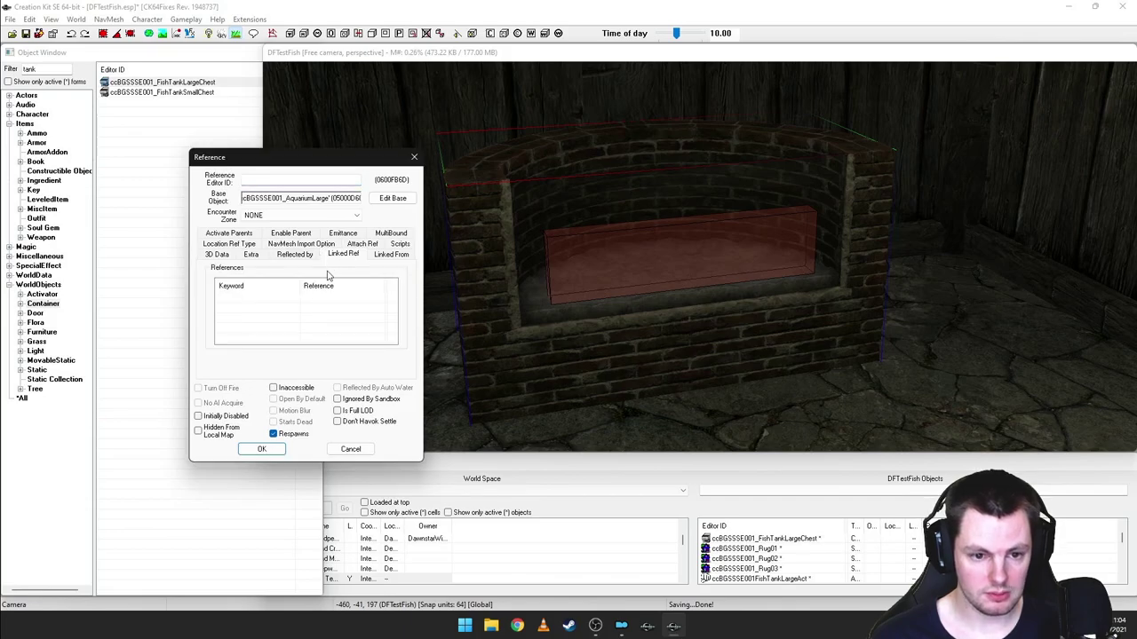
double_click(307, 311)
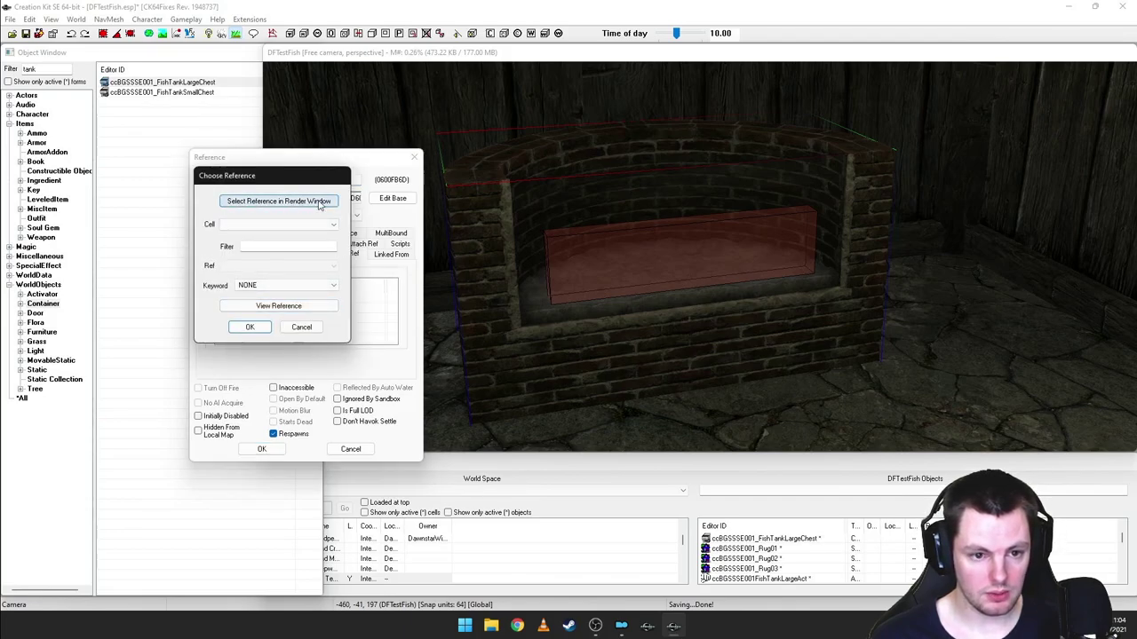
shift+middle_drag(522, 271, 661, 228)
scroll(662, 224, up, 5)
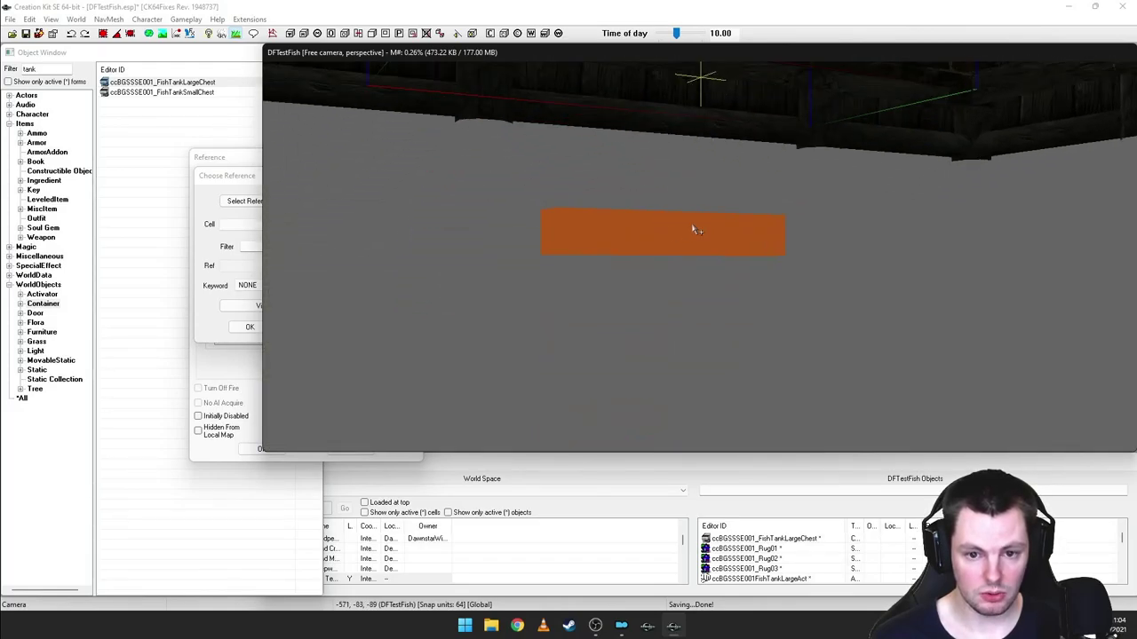
click(606, 233)
click(247, 328)
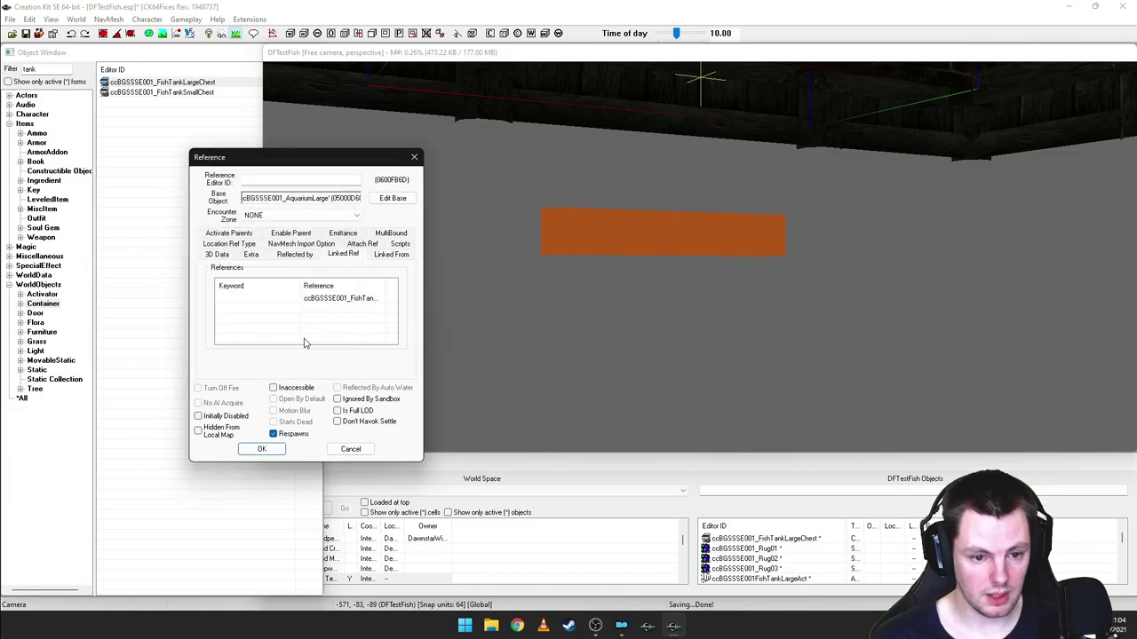
click(261, 449)
- Examine the large aquarium and its activator box, ending at the chest below the floor
mouse_move(648, 284)
shift+middle_down()
mouse_move(663, 266)
mouse_move(634, 291)
shift+middle_up()
scroll(635, 291, down, 3)
scroll(632, 285, up, 2)
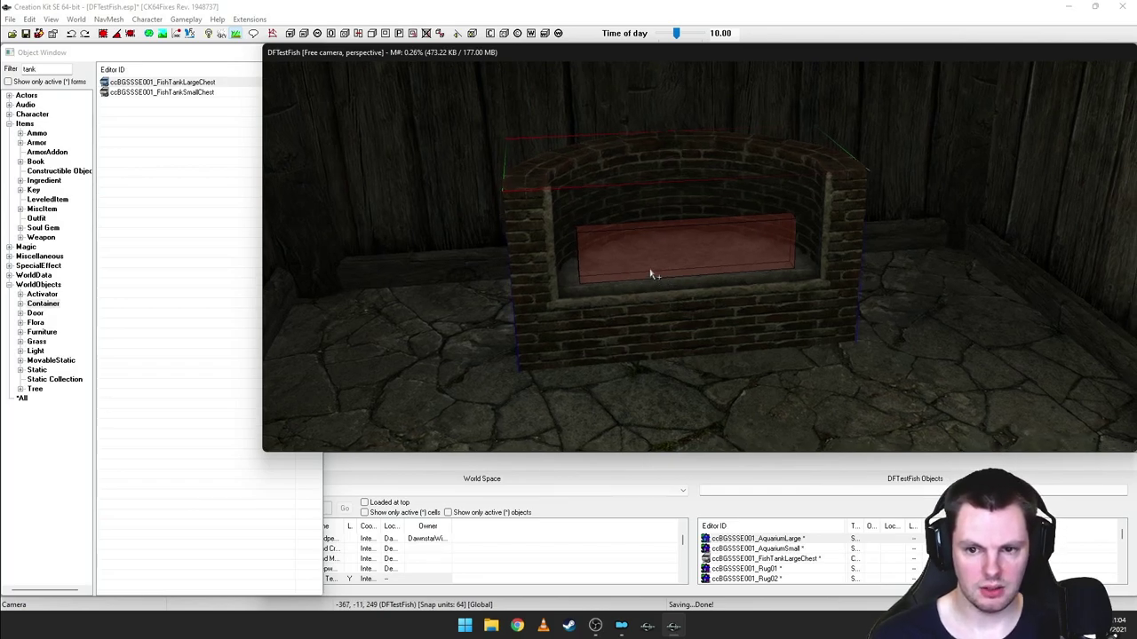
scroll(624, 282, up, 3)
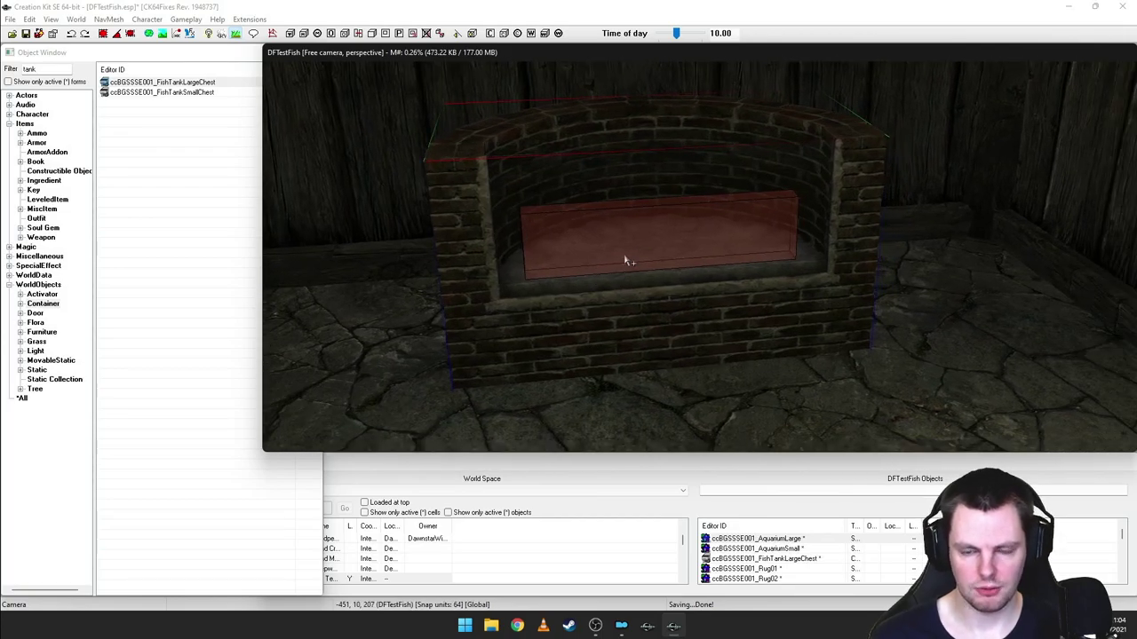
shift+middle_drag(637, 261, 640, 258)
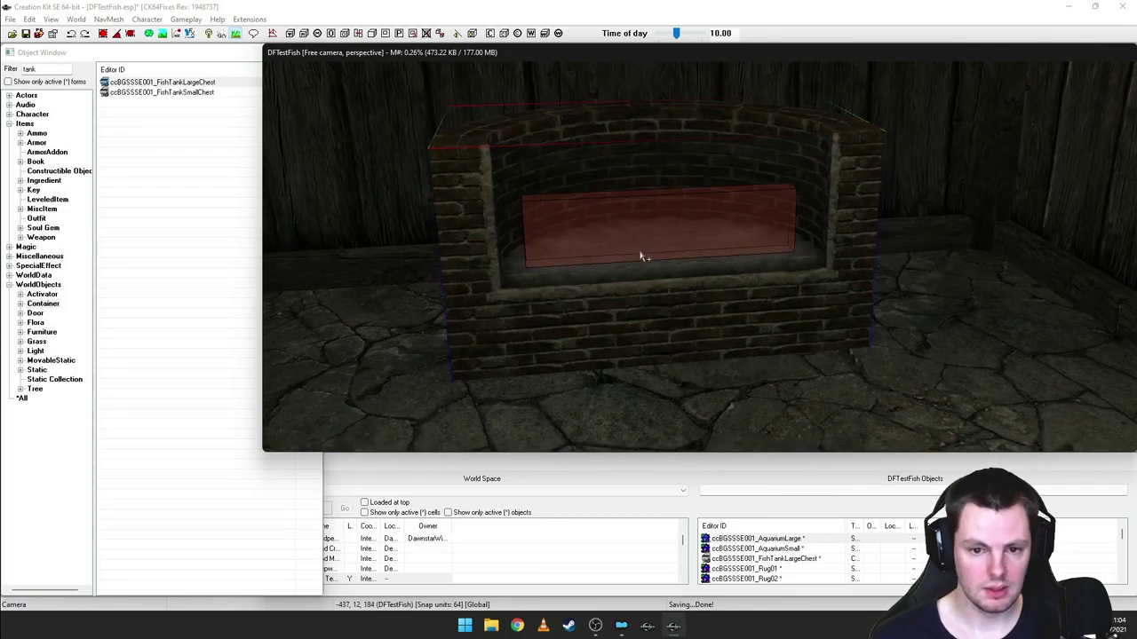
scroll(640, 255, down, 1)
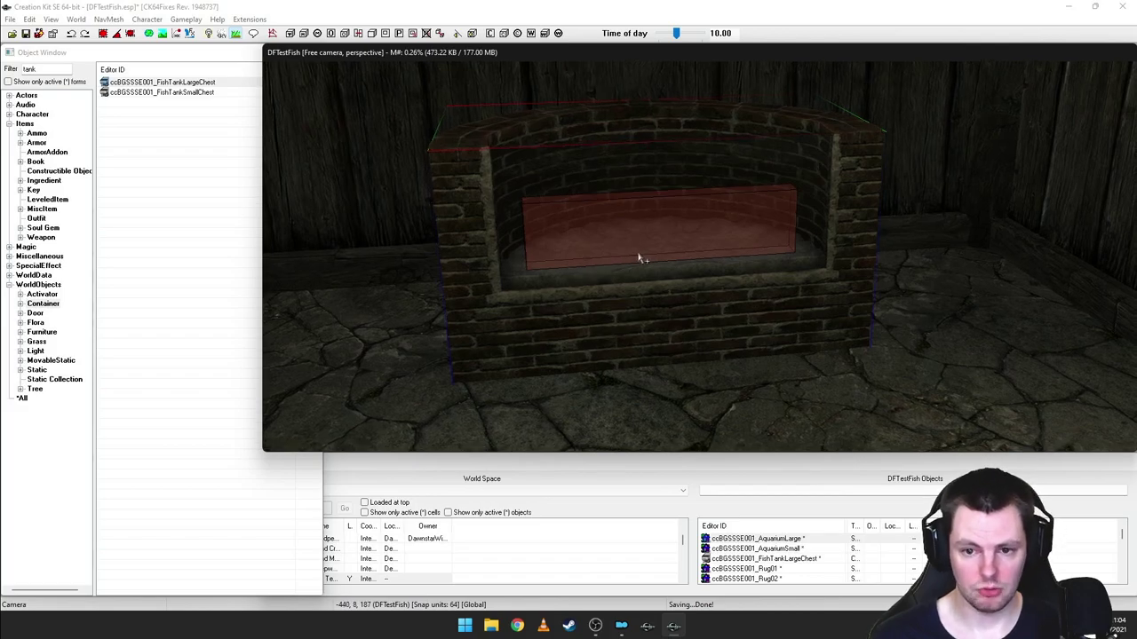
click(622, 264)
shift+middle_drag(628, 254, 651, 248)
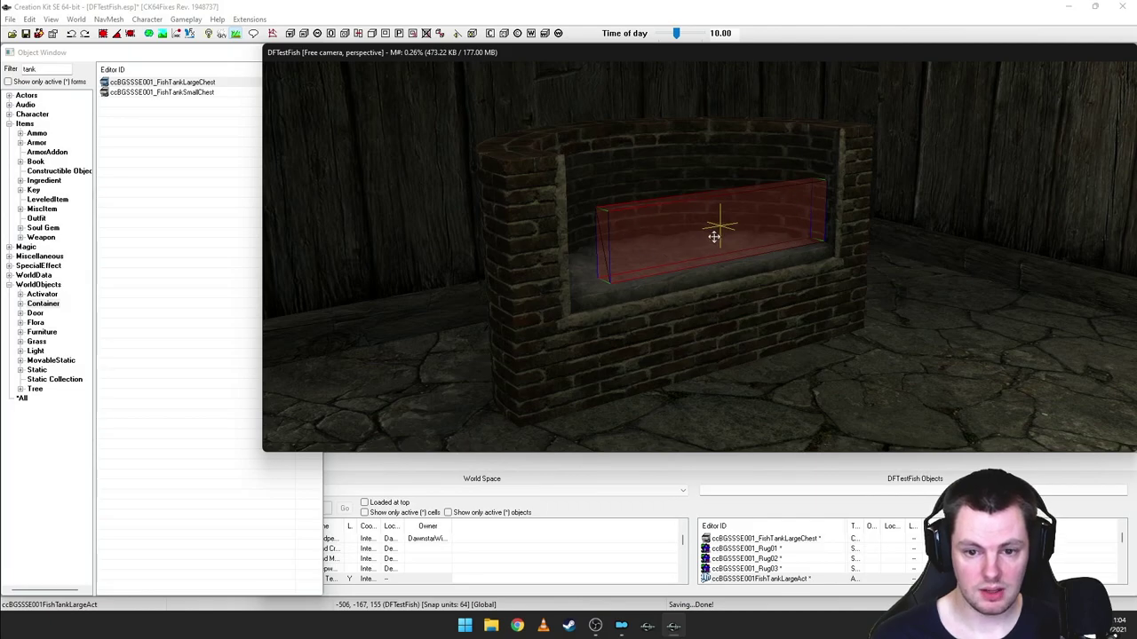
scroll(710, 235, up, 10)
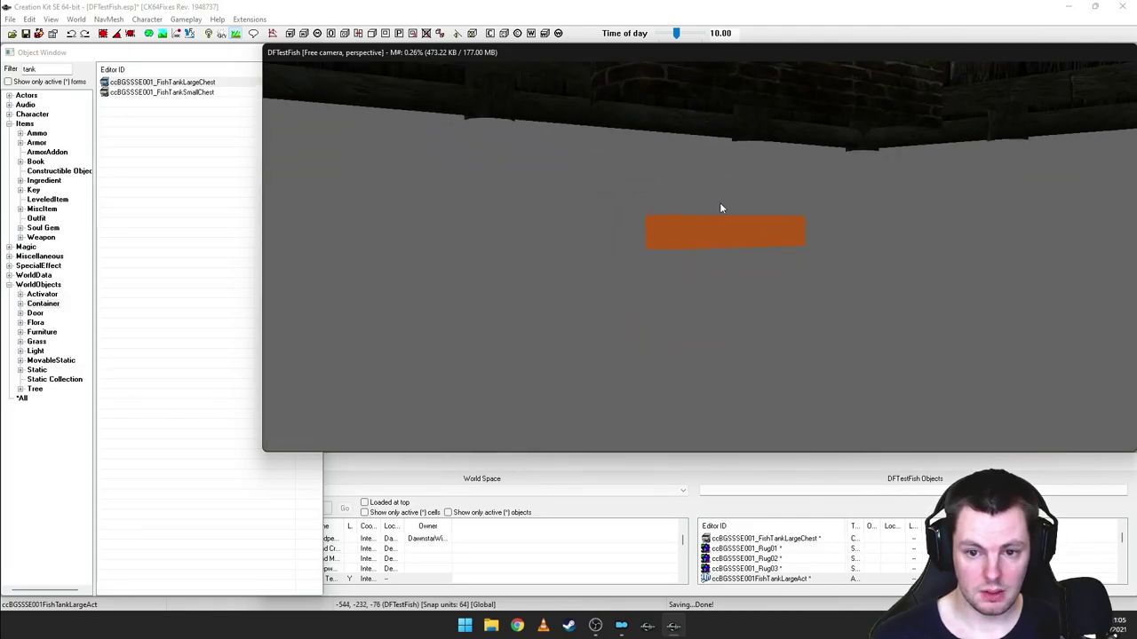
- Add the ccBGSSSE001FishTankLargeAct trigger box as an activate parent of the hidden chest with a 0 delay
double_click(697, 233)
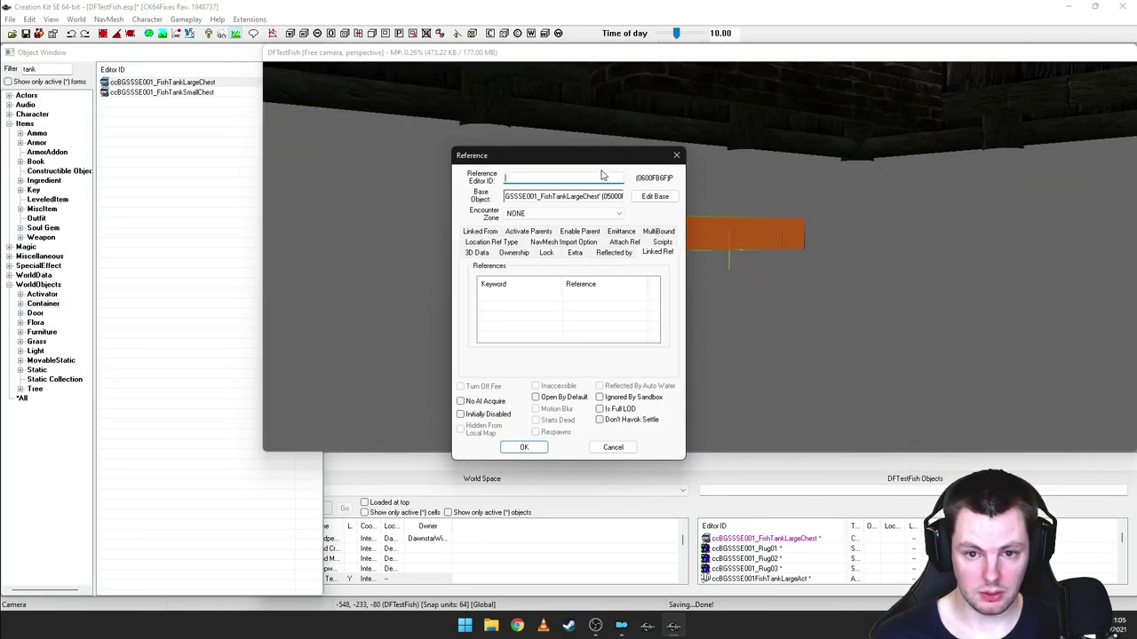
click(652, 213)
shift+middle_drag(652, 214, 612, 245)
scroll(613, 247, down, 2)
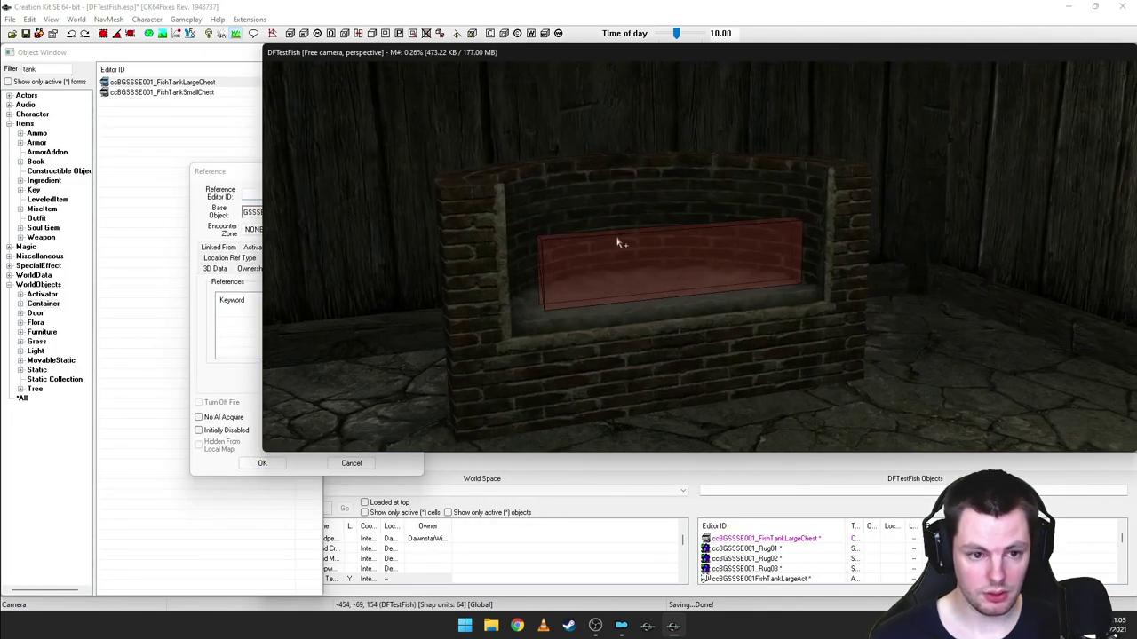
click(222, 173)
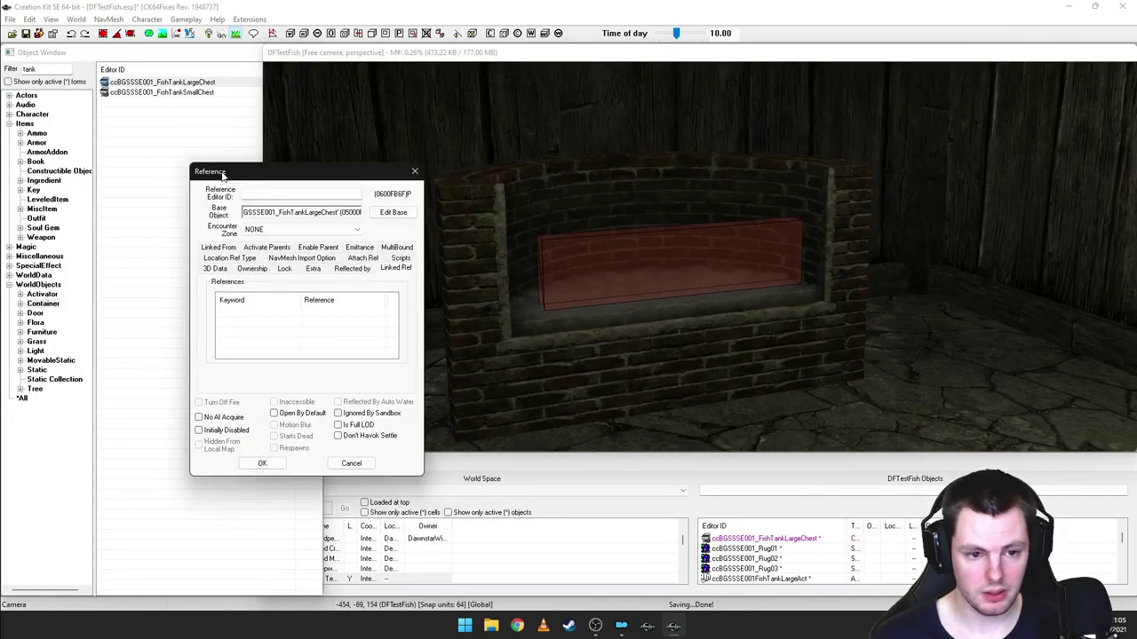
click(268, 247)
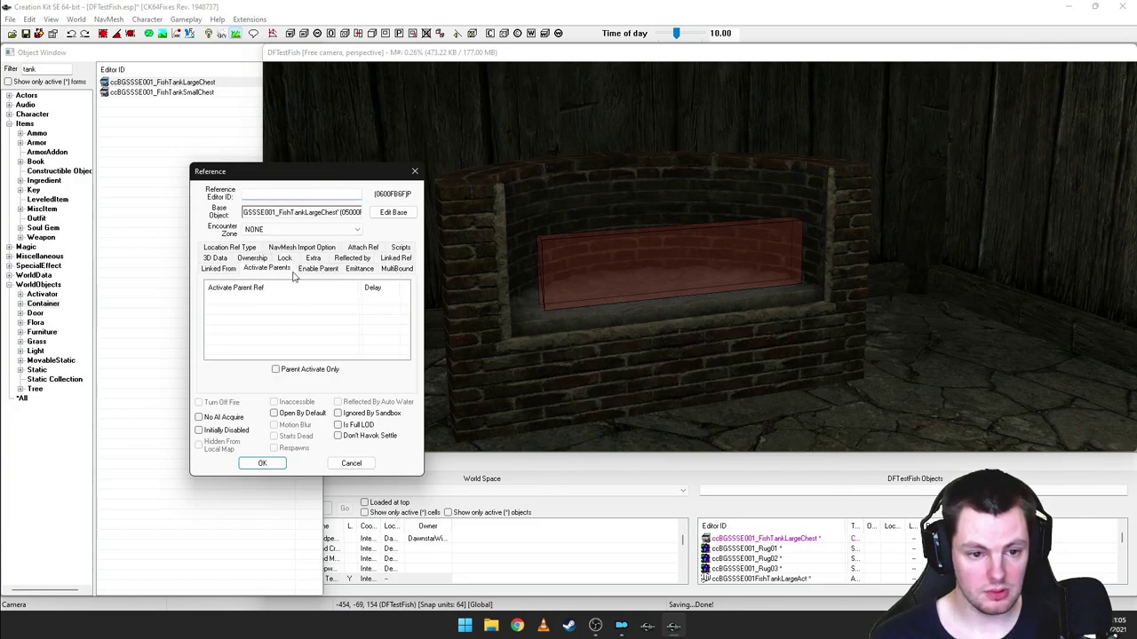
double_click(315, 307)
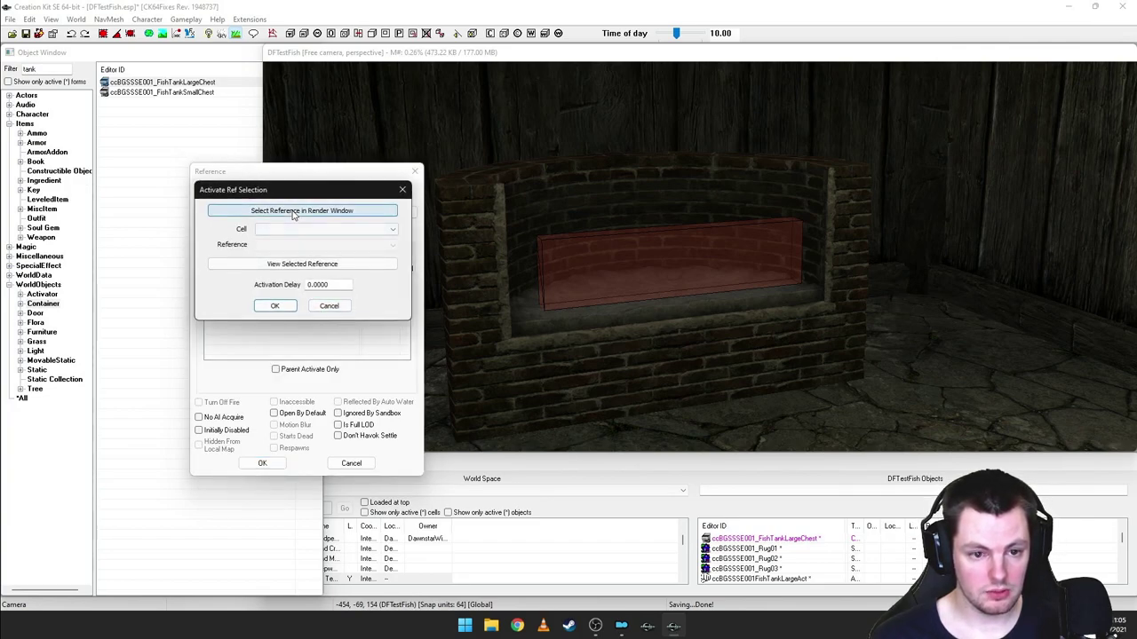
click(293, 214)
click(613, 264)
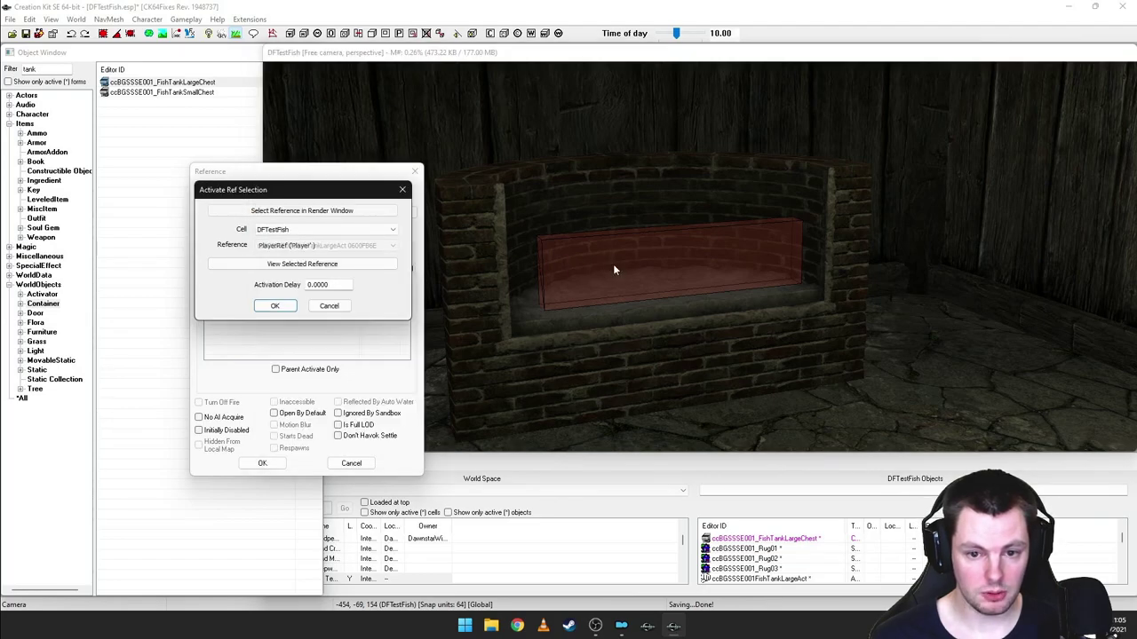
click(276, 305)
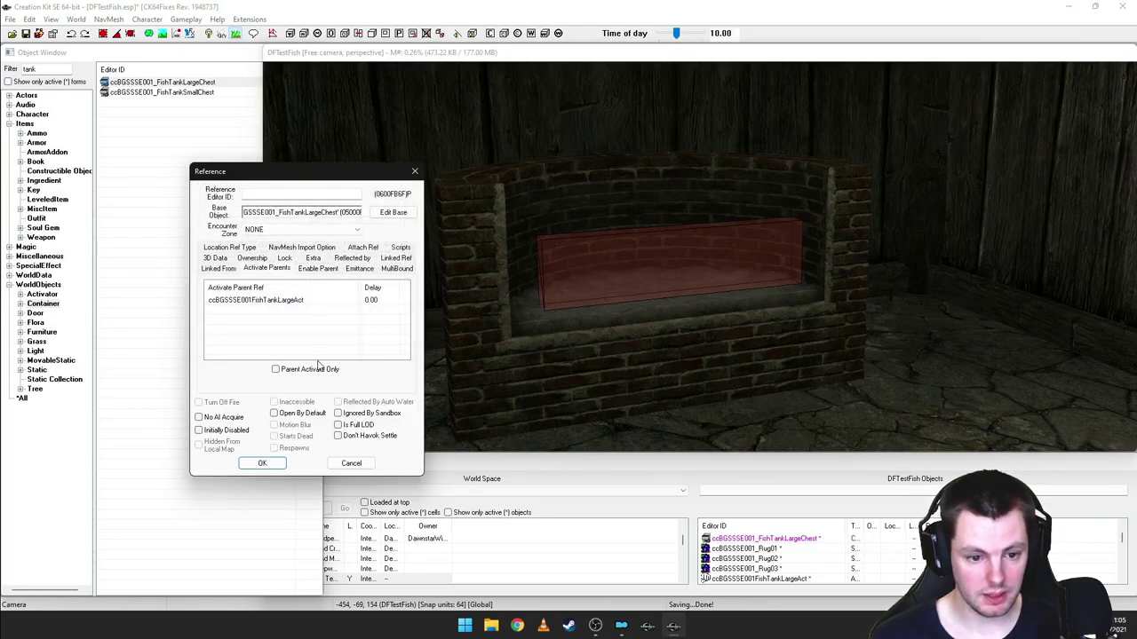
click(281, 462)
- Filter the static objects for "fish", place ccBGSSSE001_FishTankCritterMarker at the large tank's left end and rotate it to face the front
middle_drag(604, 360, 727, 271)
click(657, 354)
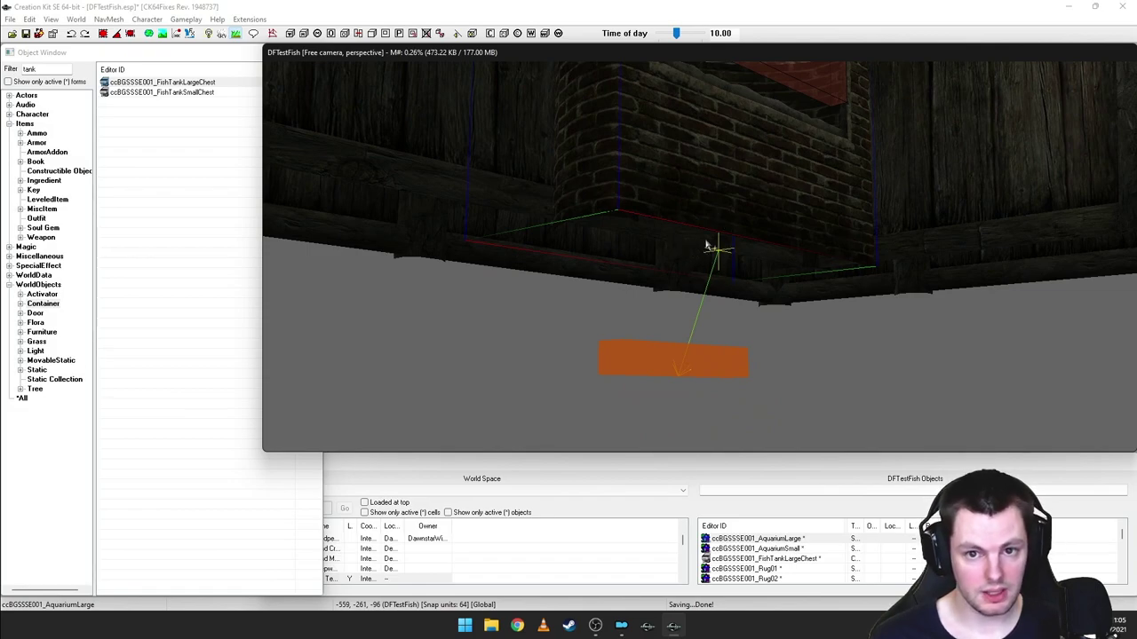
shift+middle_drag(724, 252, 681, 305)
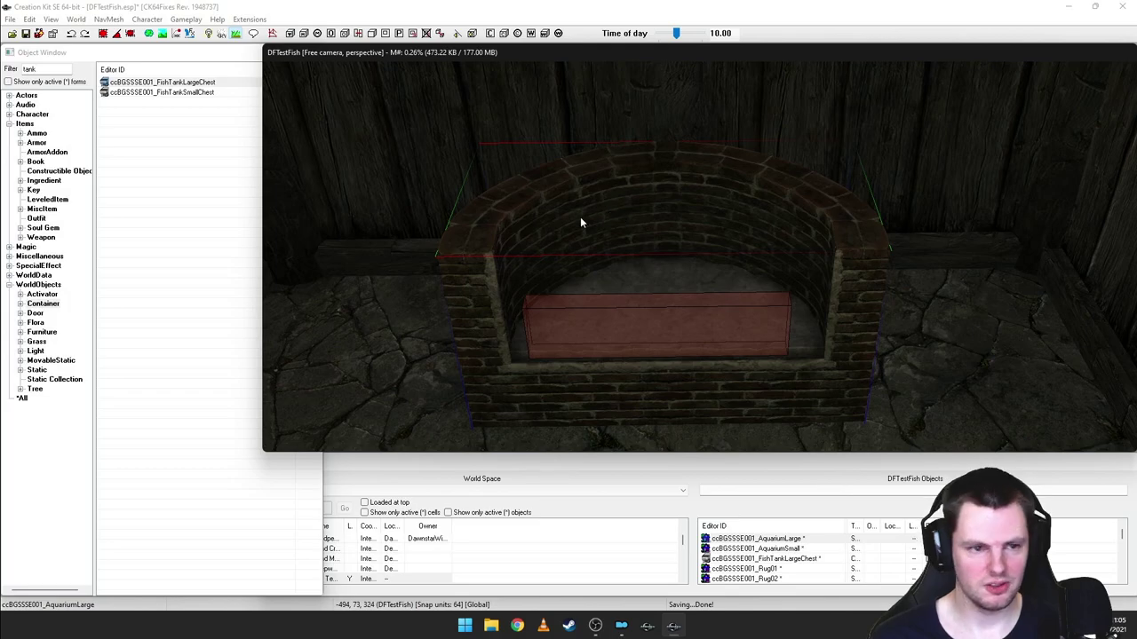
click(39, 69)
double_click(39, 69)
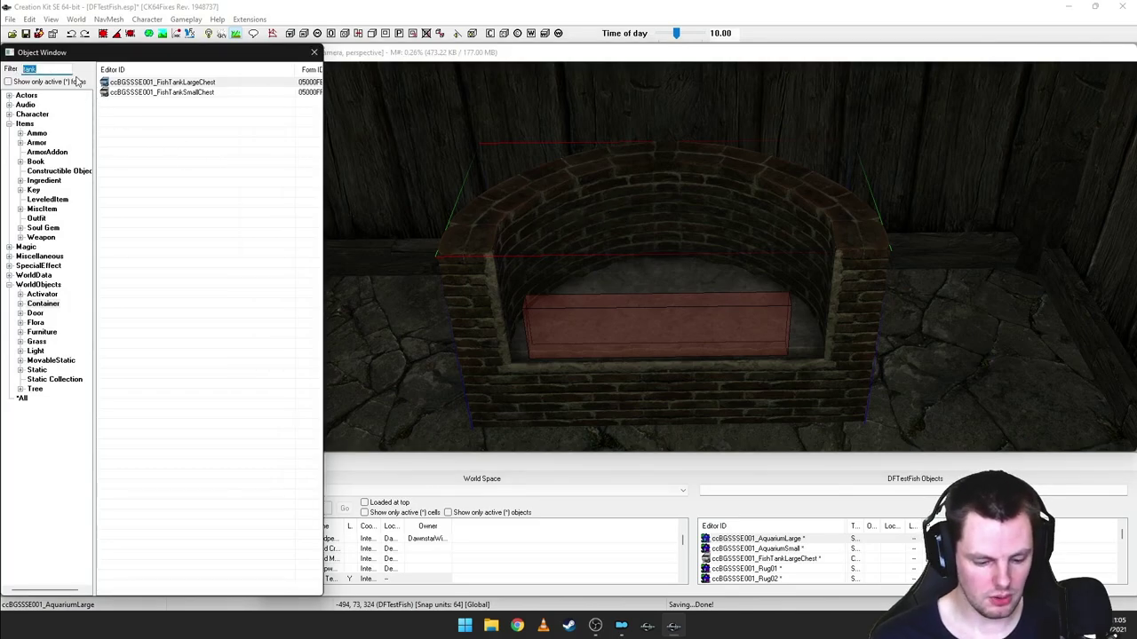
text(fish)
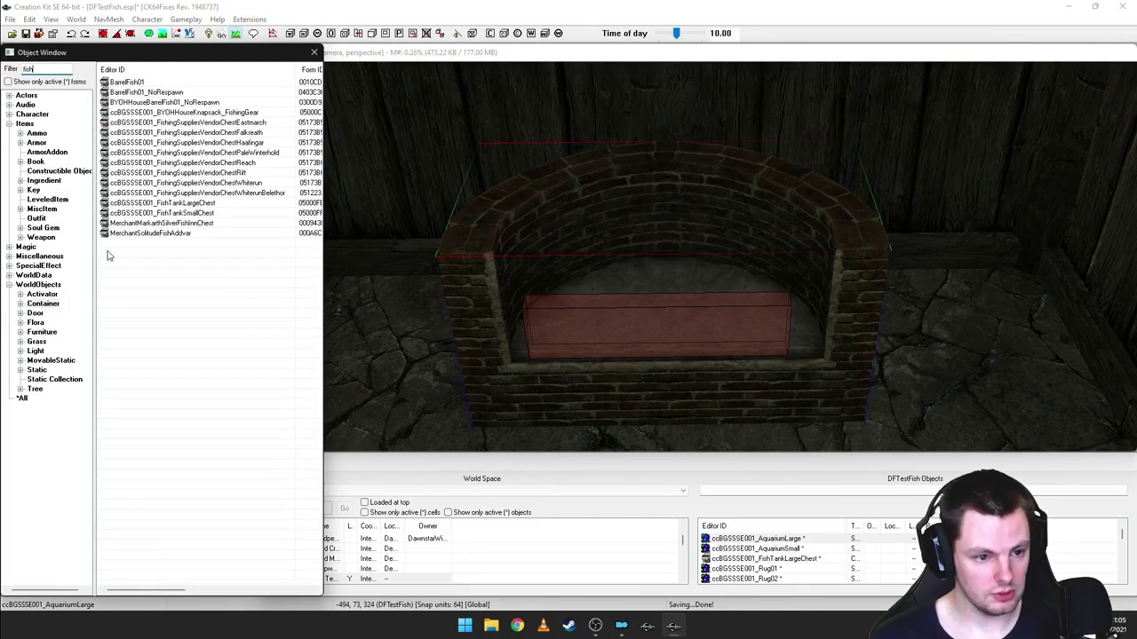
click(37, 370)
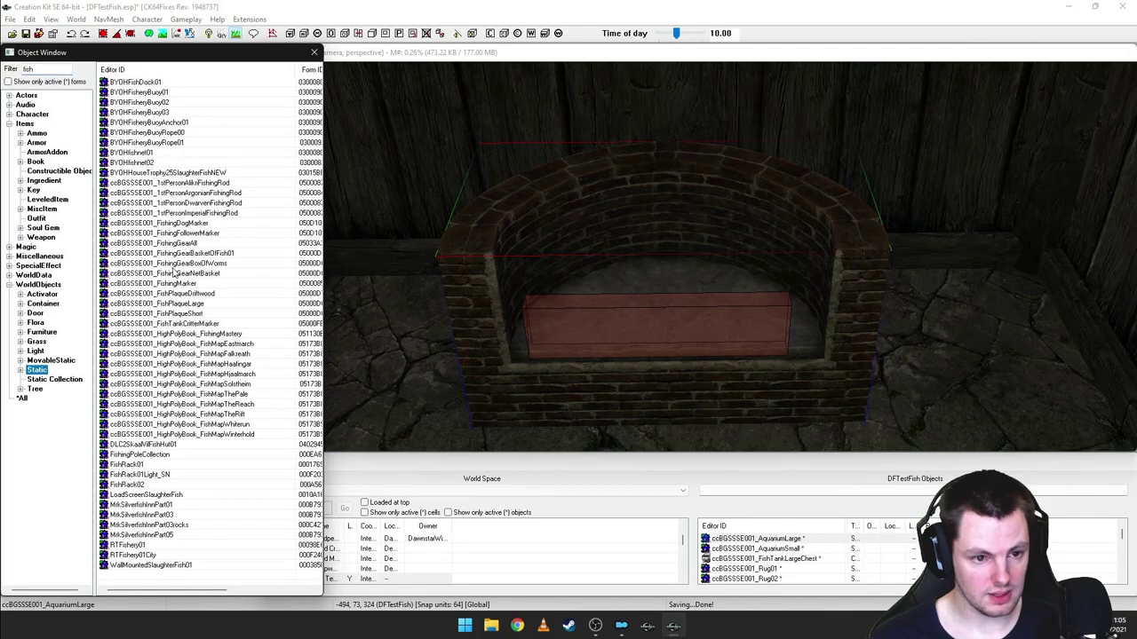
click(175, 263)
click(203, 324)
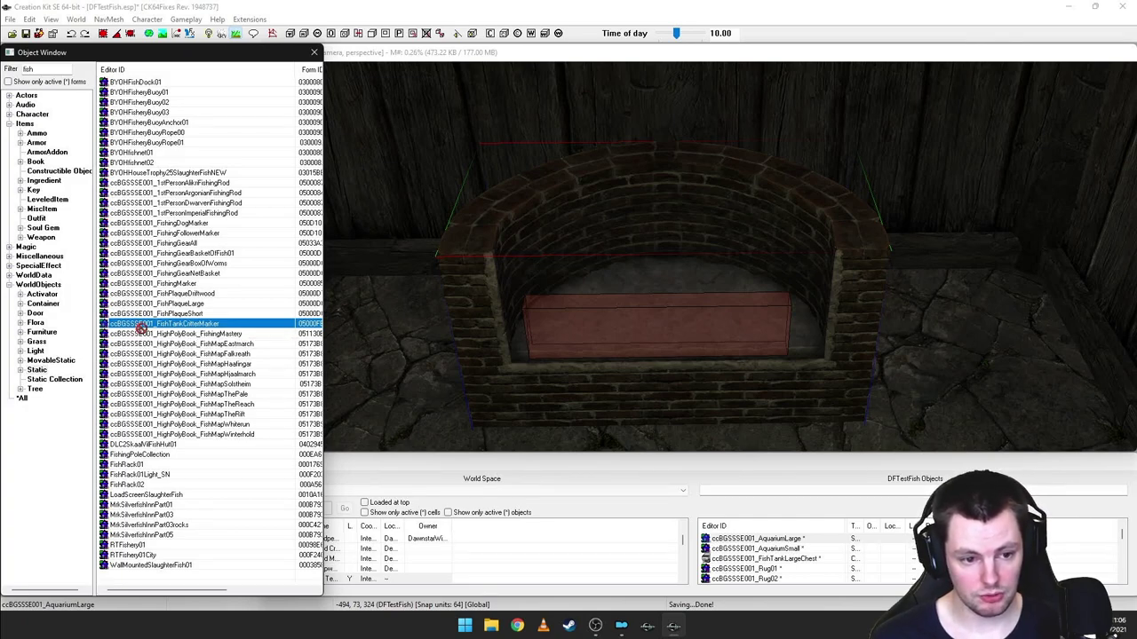
drag(527, 273, 519, 257)
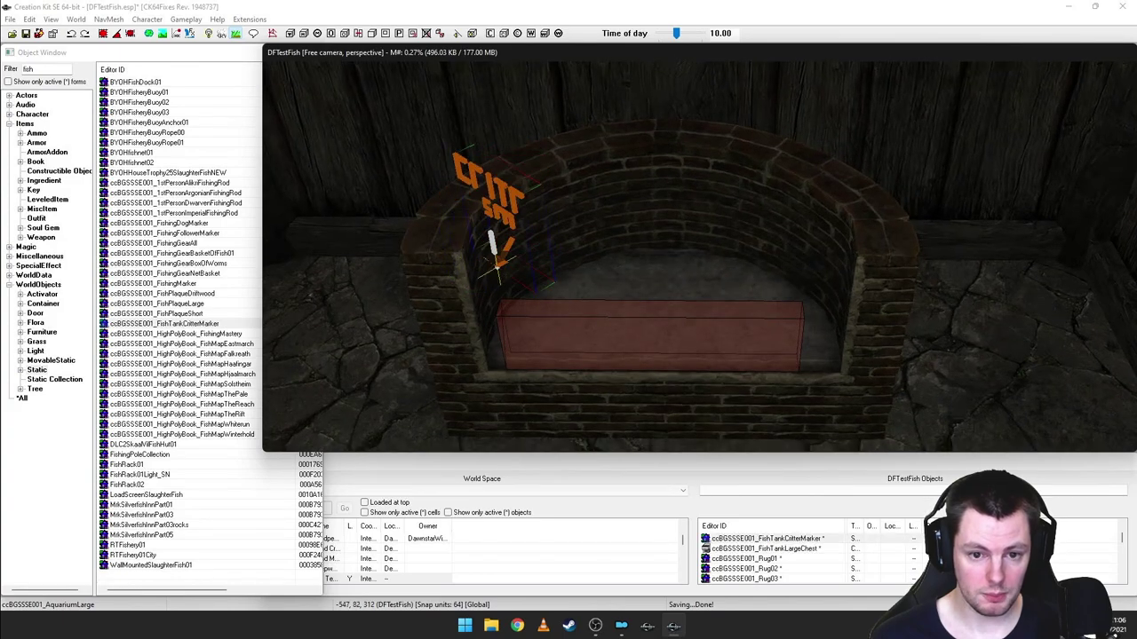
right_drag(518, 270, 523, 270)
- Duplicate the critter marker twice, placing one copy at the tank's middle and the other at its right end
key(ctrl+d)
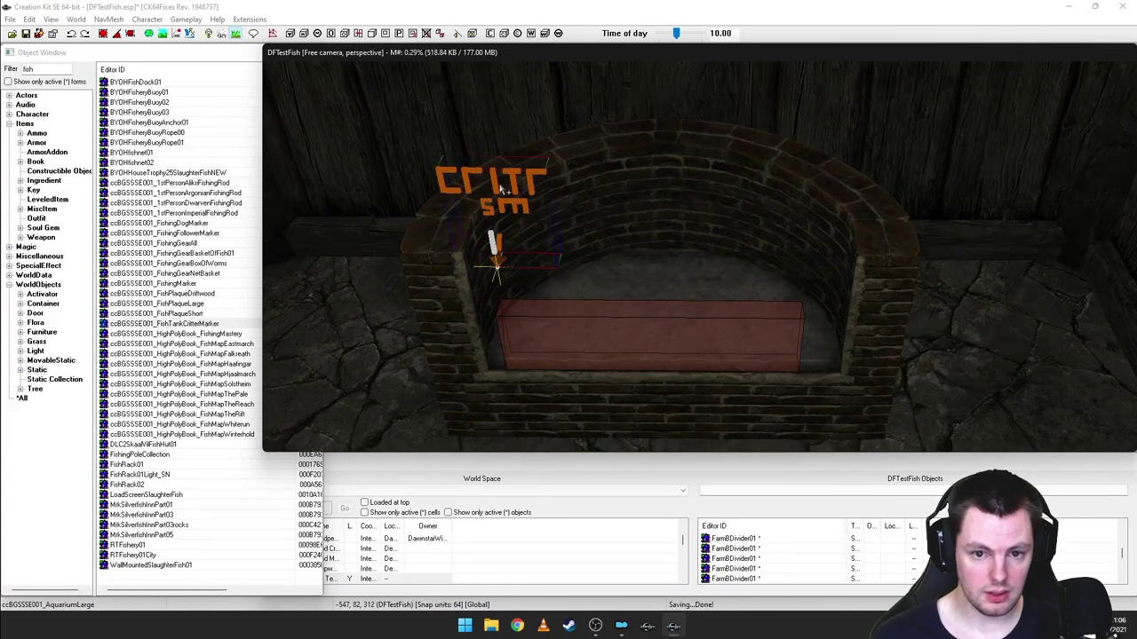
drag(497, 186, 632, 196)
key(ctrl+d)
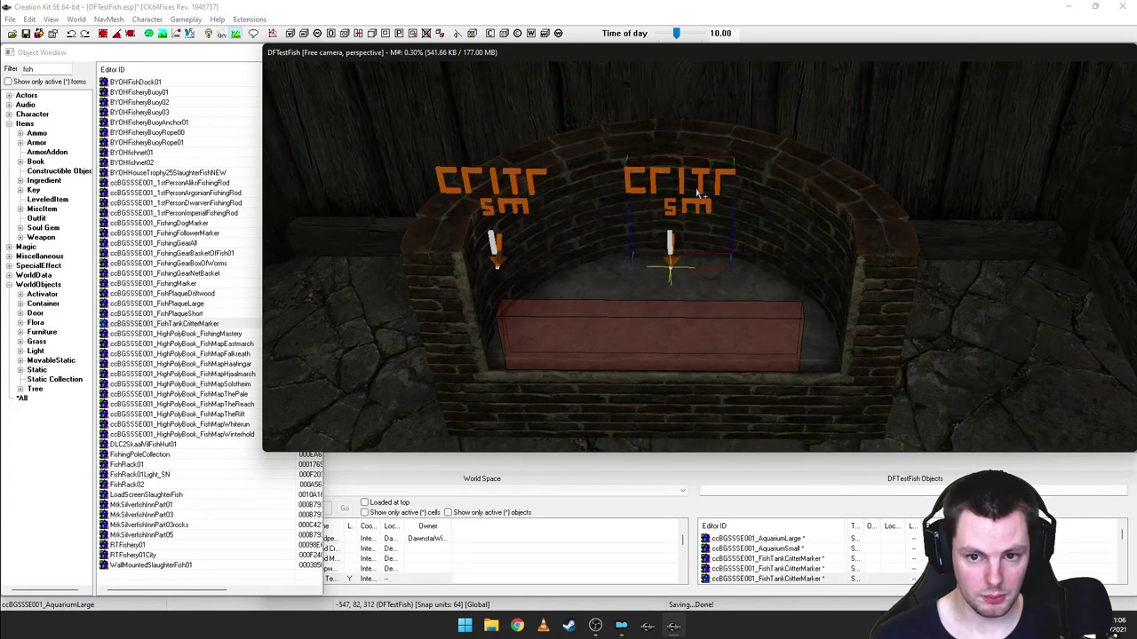
drag(669, 172, 844, 177)
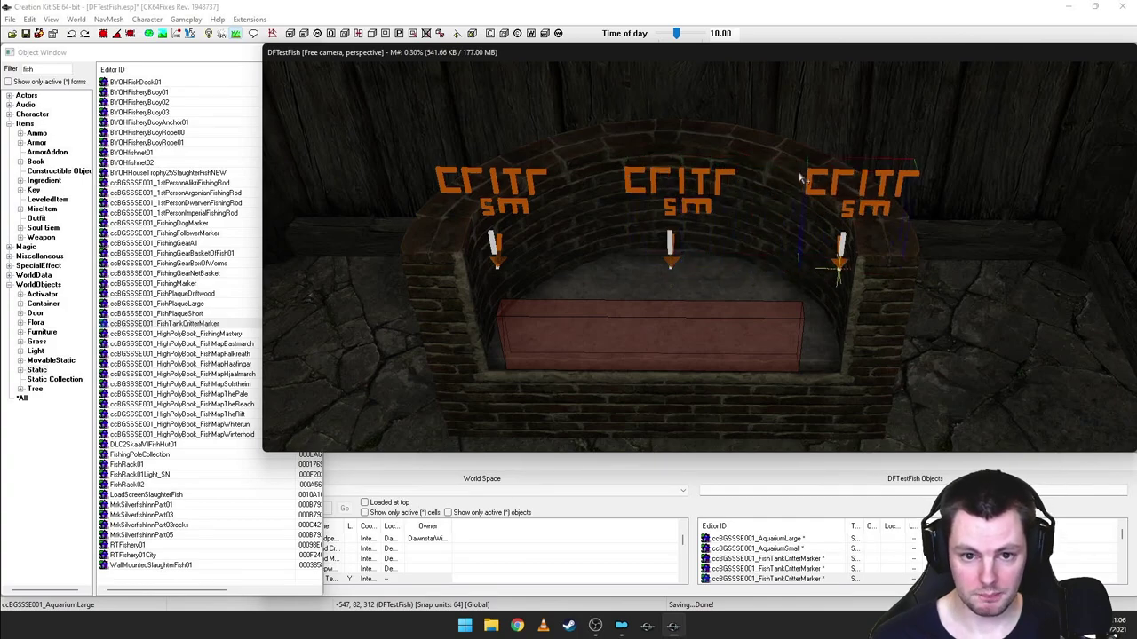
- Set the left critter marker's reference editor ID to DFRefFishMarker01a and copy that ID
double_click(537, 178)
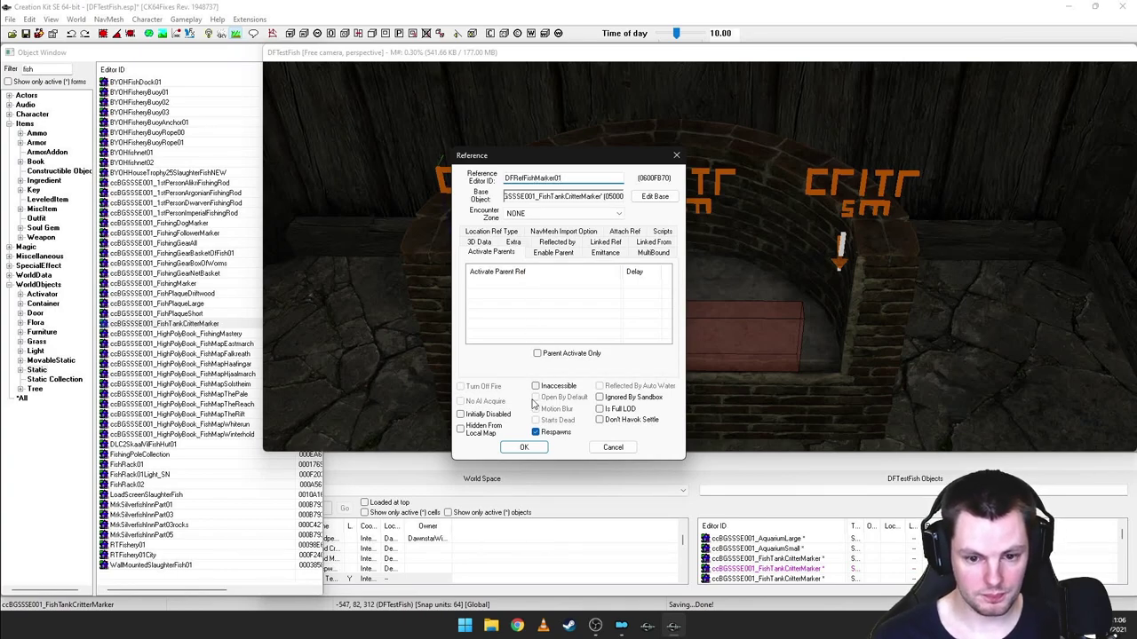
click(524, 447)
click(620, 359)
click(577, 178)
drag(577, 178, 480, 183)
key(ctrl+c)
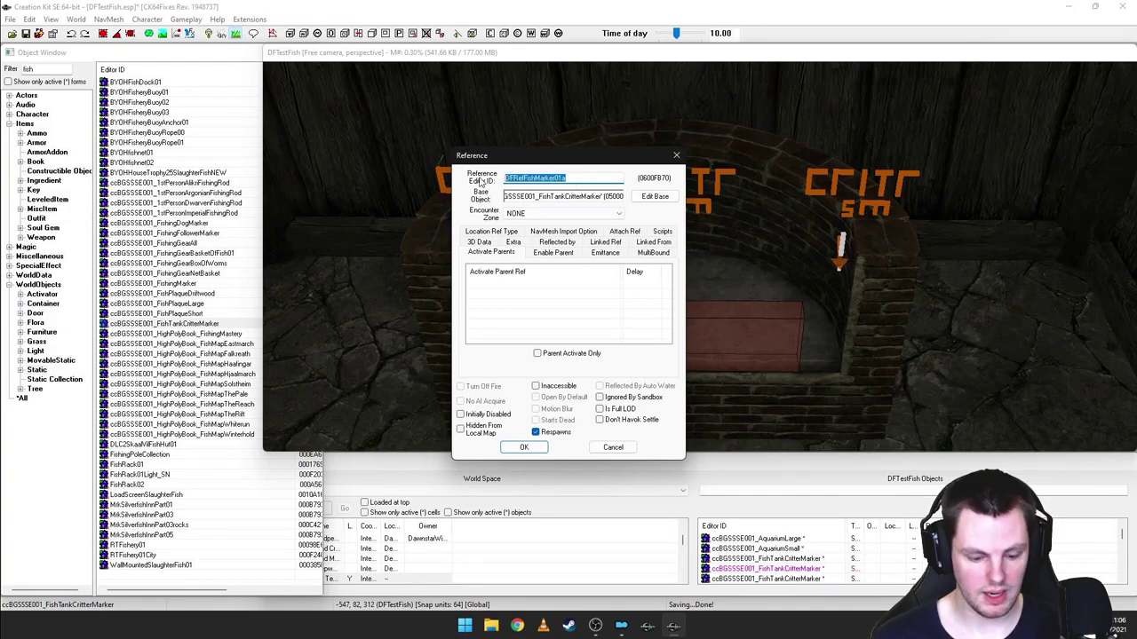
click(524, 447)
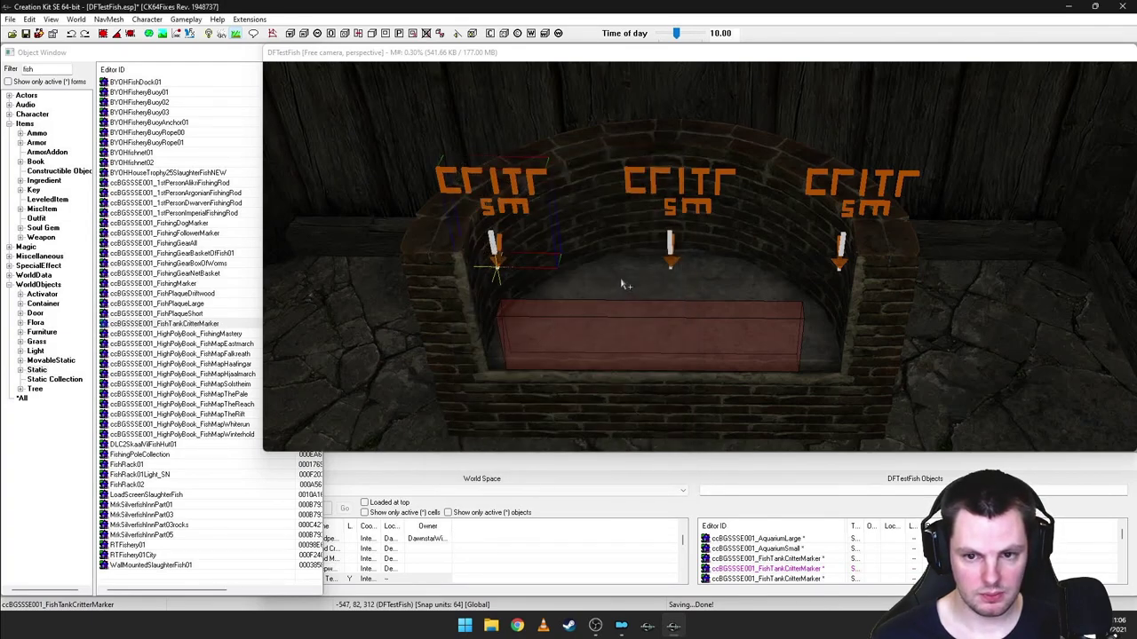
- Set the middle critter marker's reference editor ID to DFRefFishMarker01b, reusing the copied ID
double_click(660, 182)
key(ctrl+v)
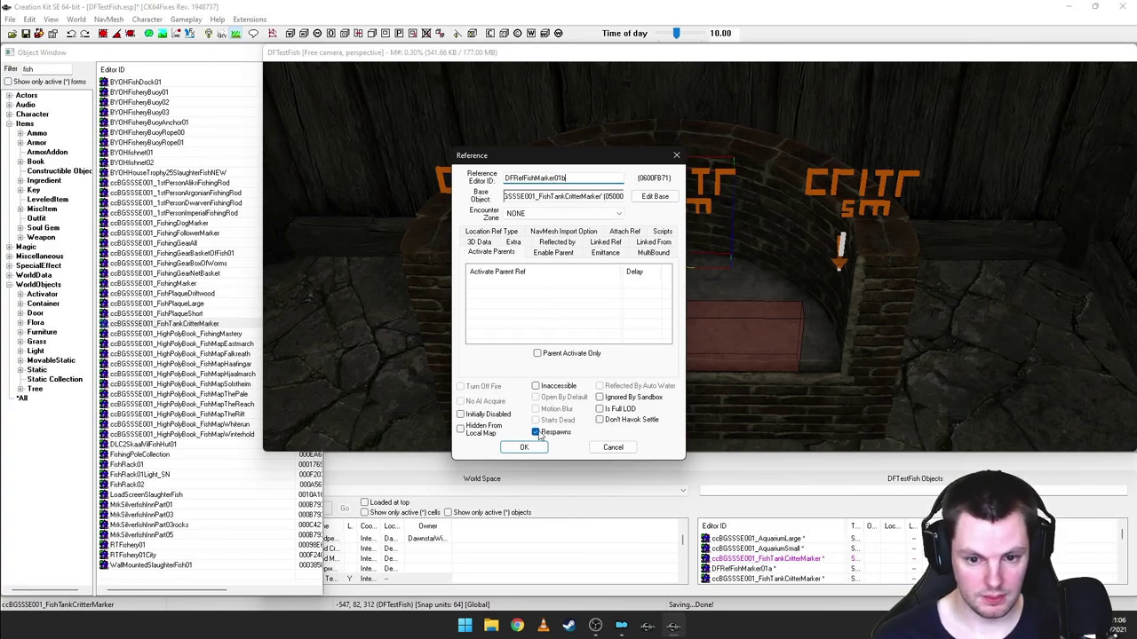
click(536, 447)
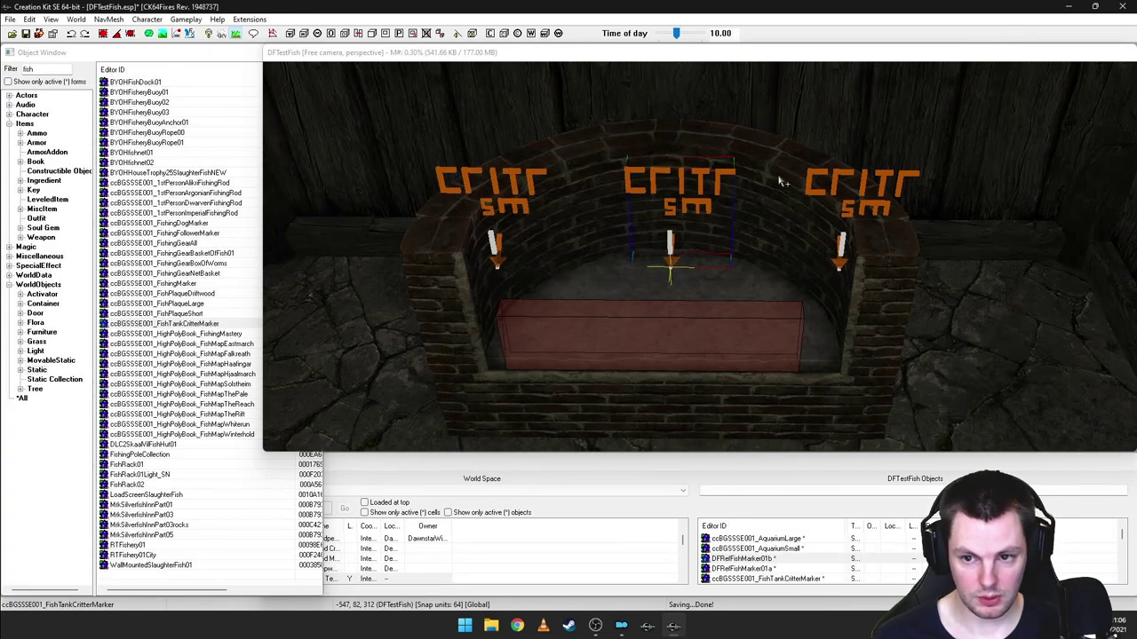
- Change the middle critter marker's reference editor ID to DFRefFishMarker02b
double_click(659, 174)
click(587, 178)
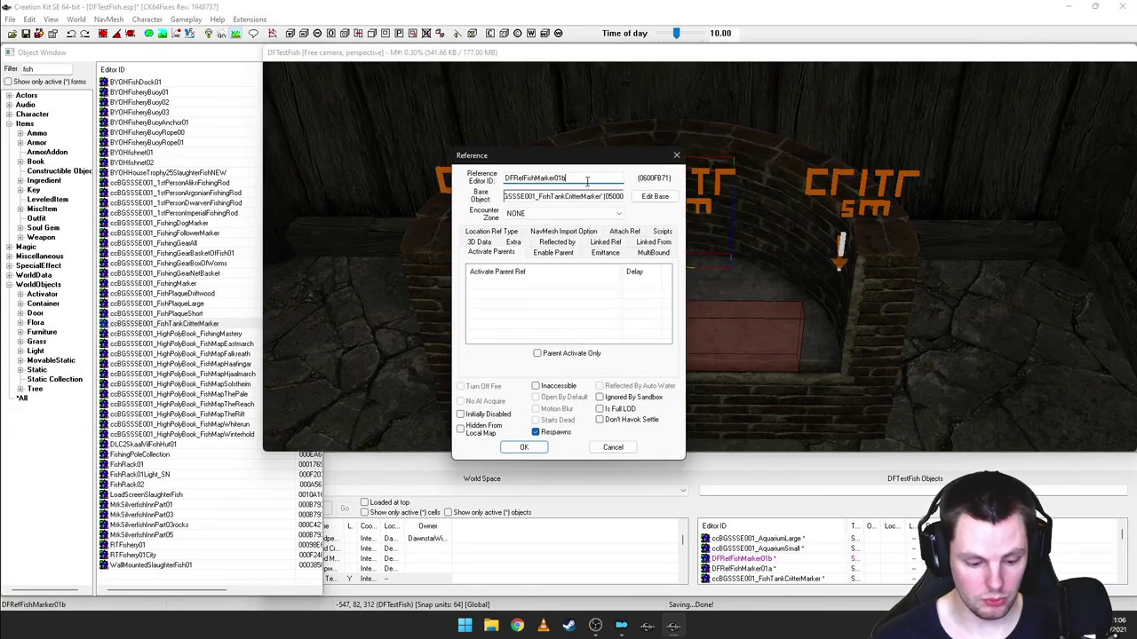
click(524, 447)
click(613, 354)
- Set the reference editor ID of the critter marker at the tank's right end to DFRefFishMarker03b
double_click(839, 249)
click(612, 179)
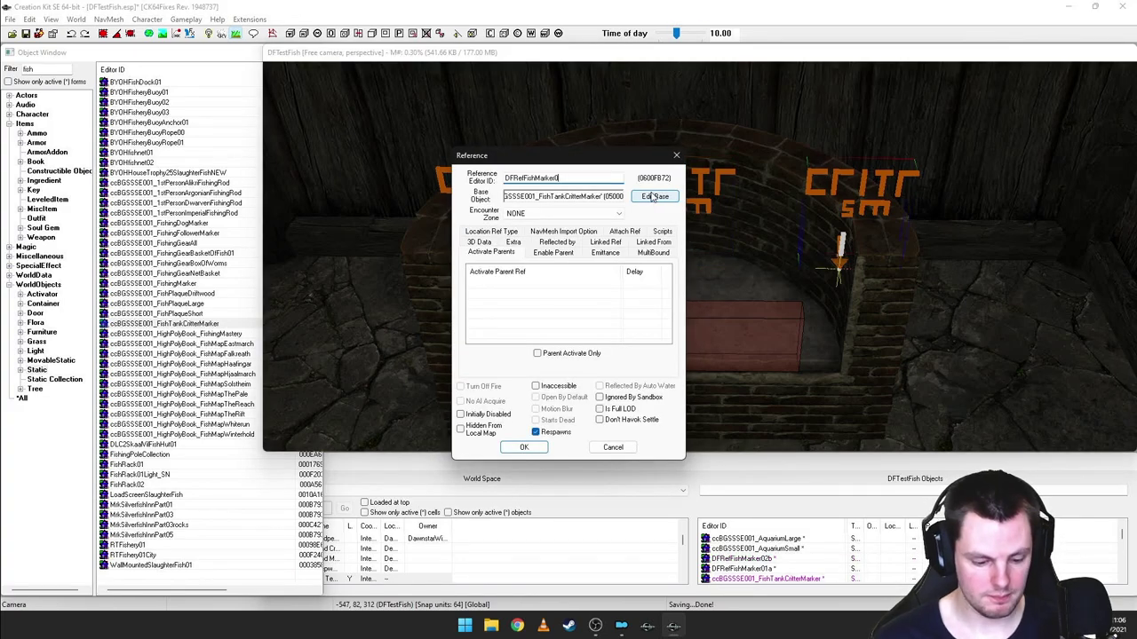
click(525, 447)
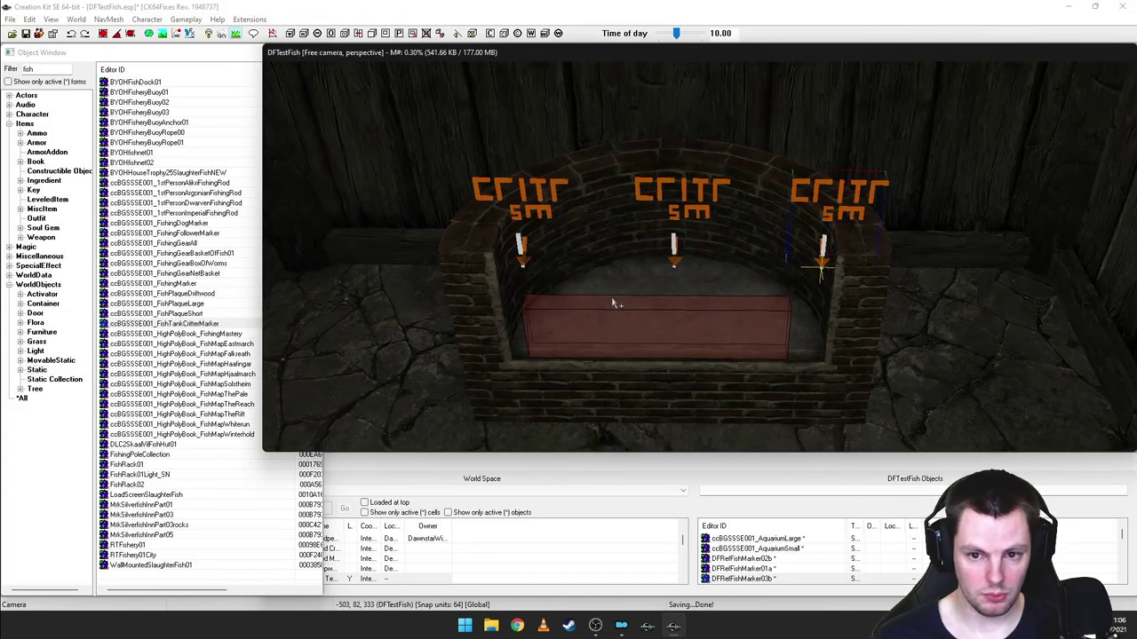
- Open the reference of the hidden ccBGSSSE001_FishTankLargeChest below the floor and show its linked references
scroll(568, 200, down, 2)
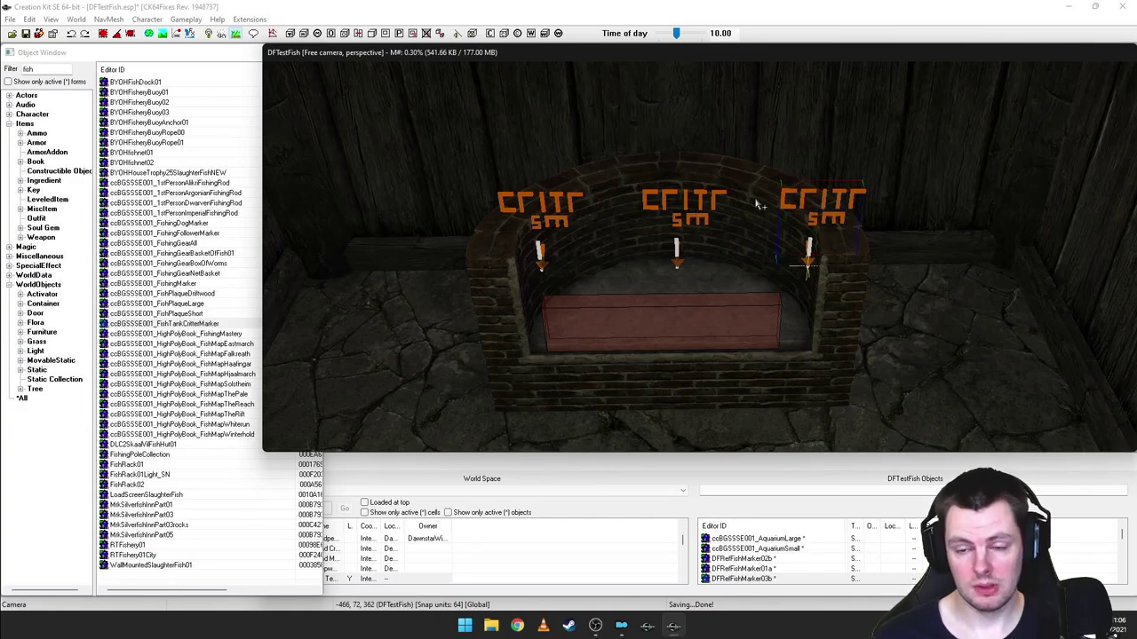
scroll(675, 213, down, 2)
shift+middle_drag(668, 212, 666, 216)
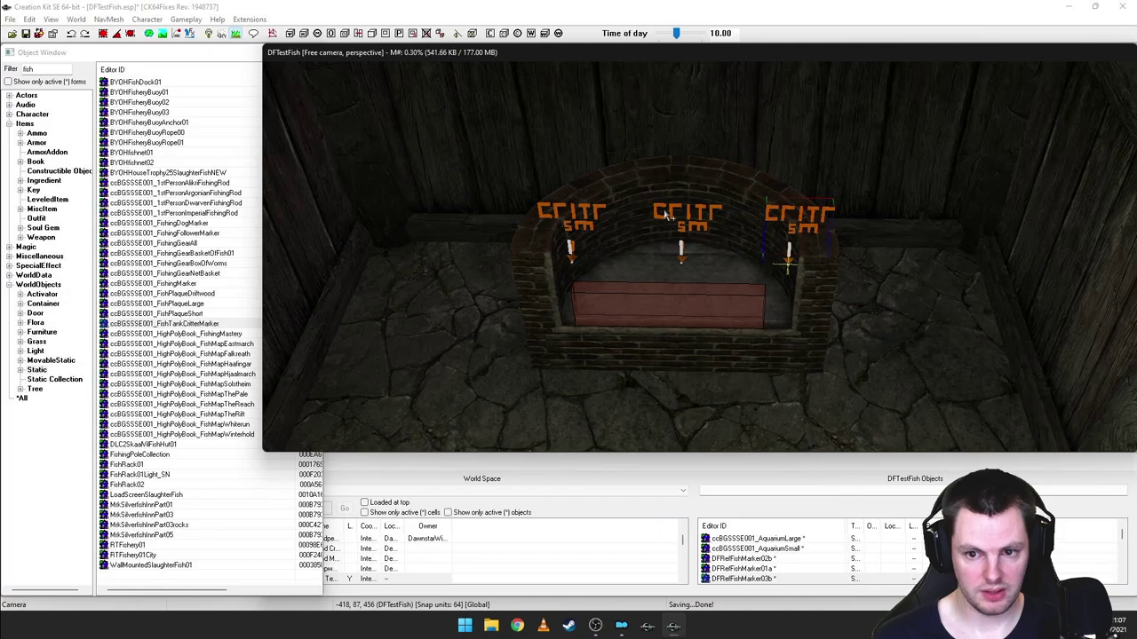
middle_drag(670, 203, 676, 206)
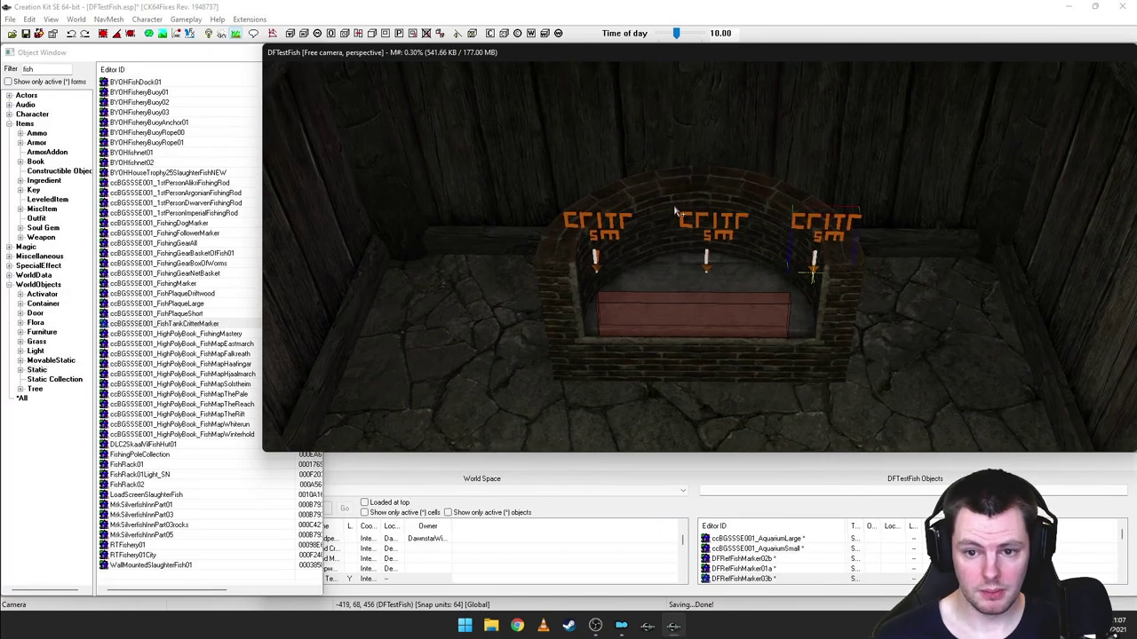
scroll(674, 203, up, 3)
scroll(598, 206, up, 5)
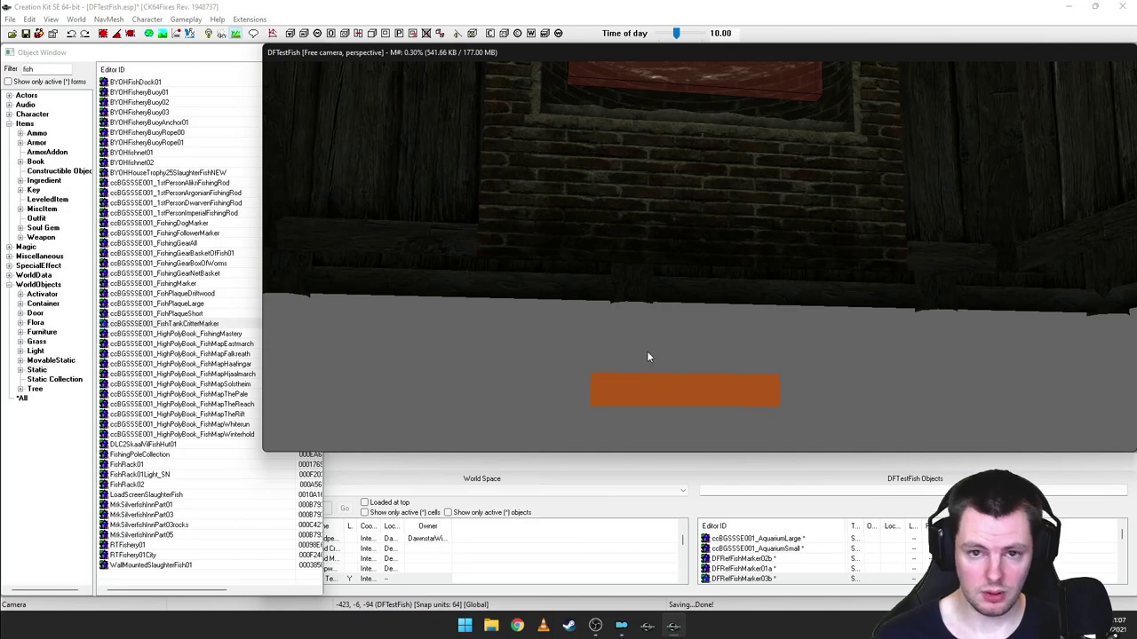
double_click(652, 392)
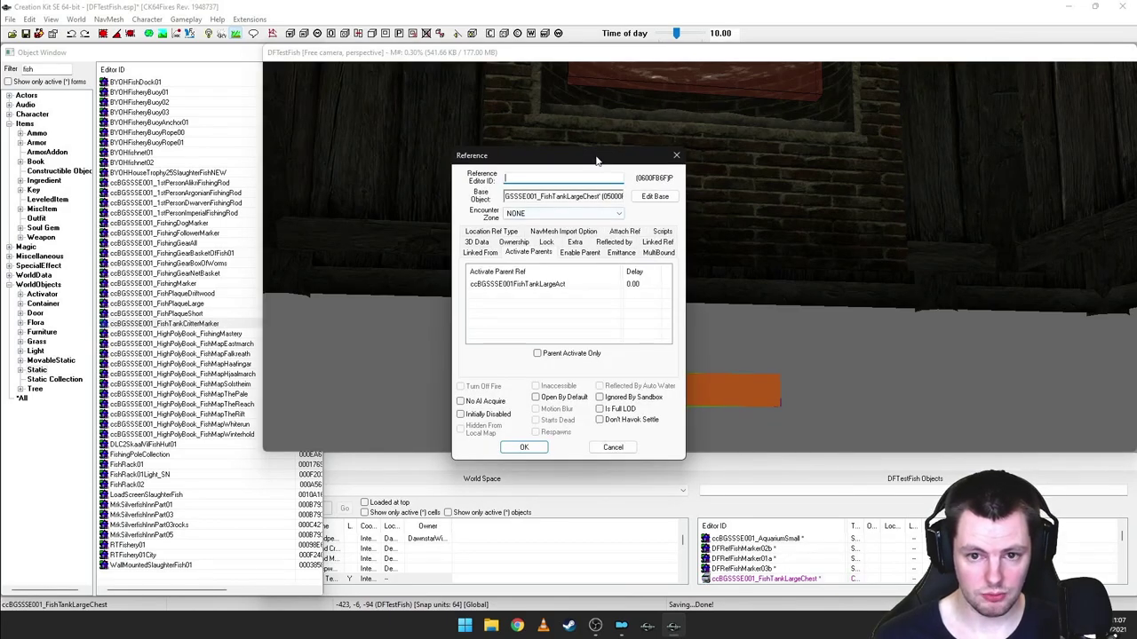
drag(601, 165, 346, 166)
scroll(575, 226, down, 6)
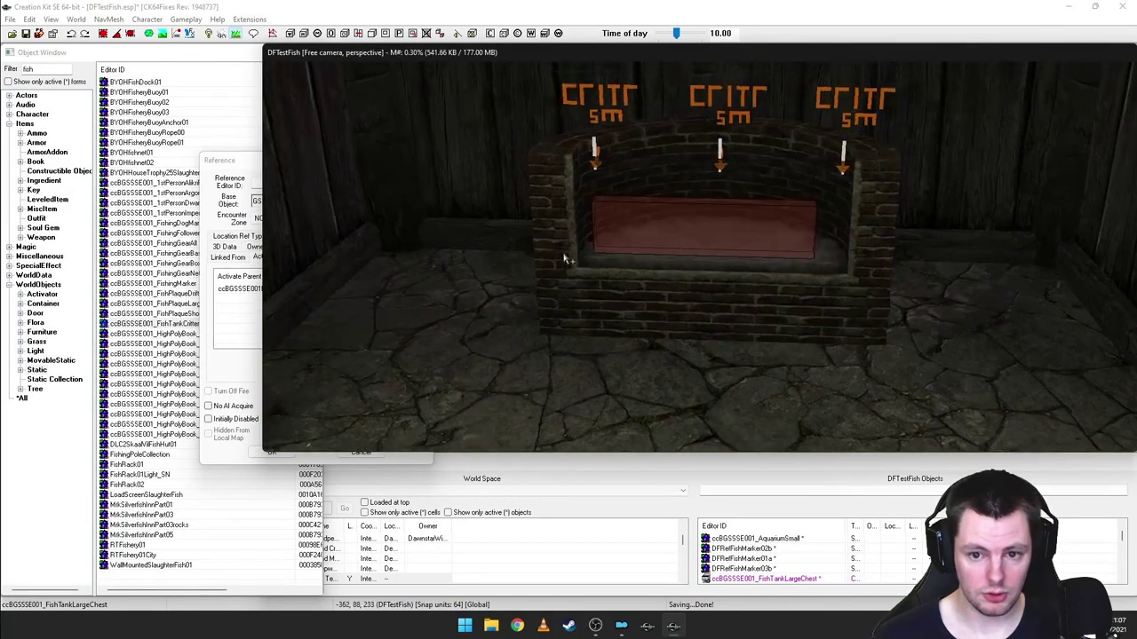
click(237, 164)
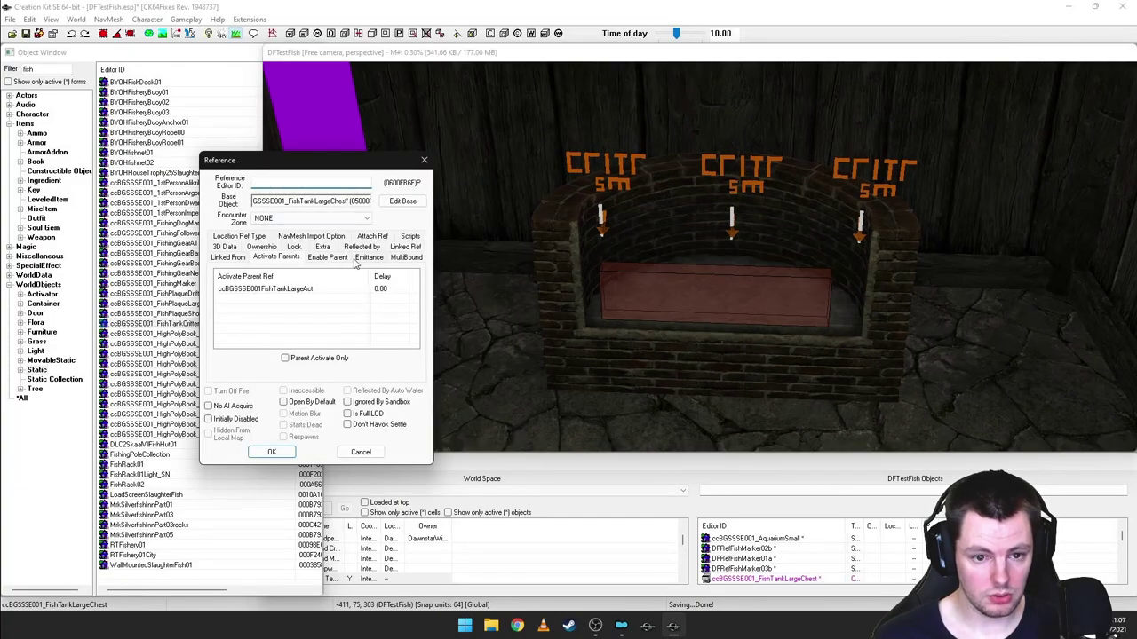
click(407, 247)
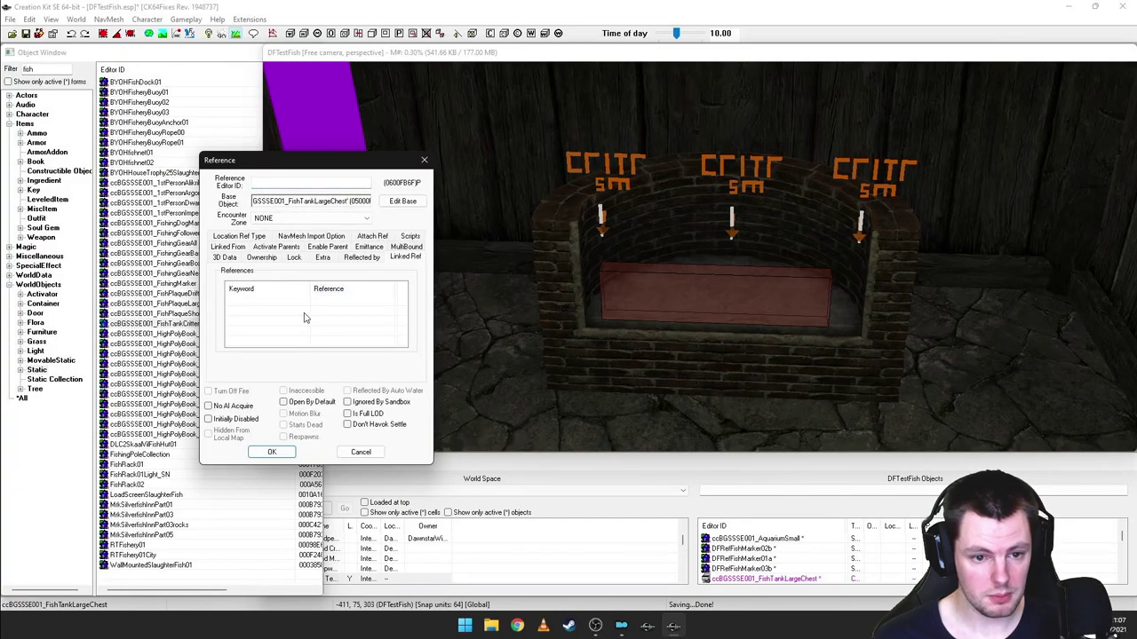
- Link the chest to the left critter marker, DFRefFishMarker01a, with the keyword ccBGSSSE001_FishTankMarkerKW01
double_click(334, 316)
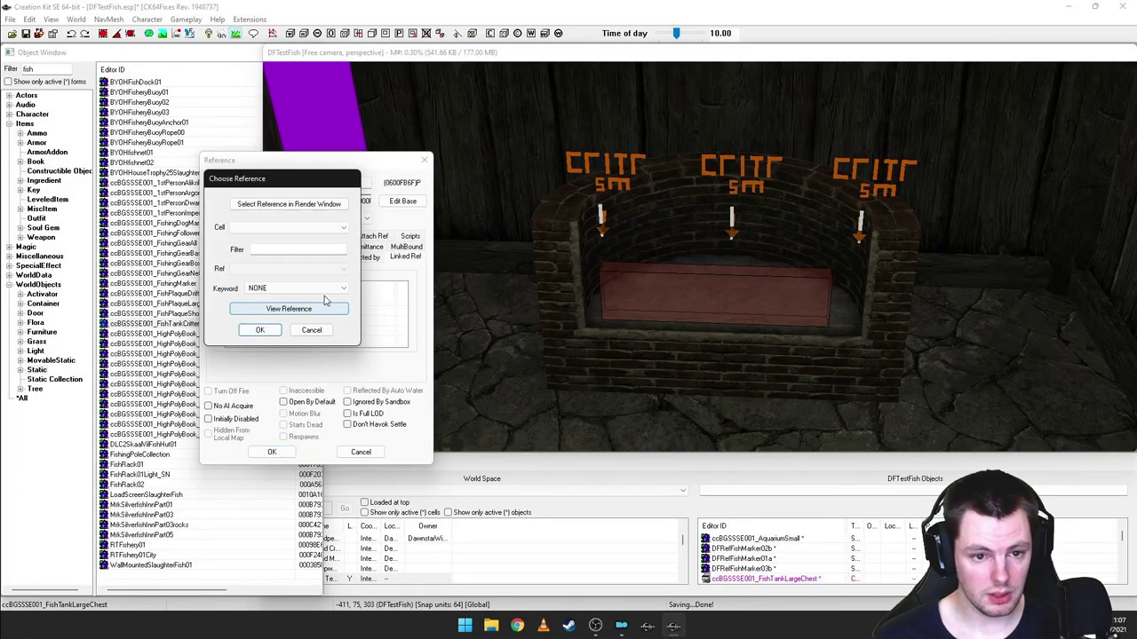
click(263, 208)
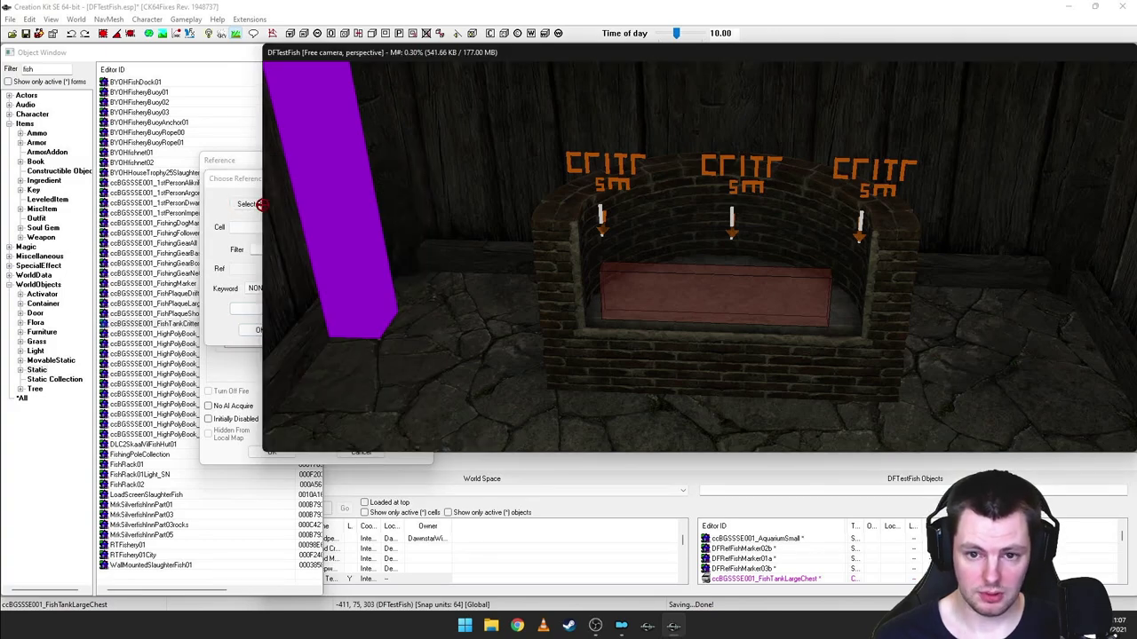
double_click(601, 220)
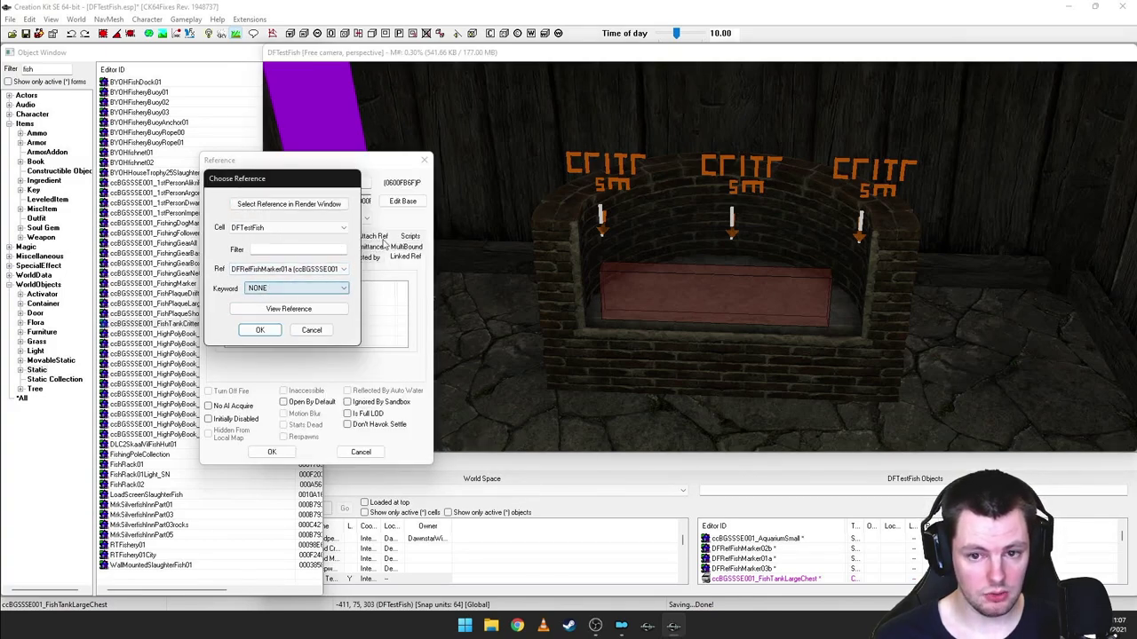
click(280, 291)
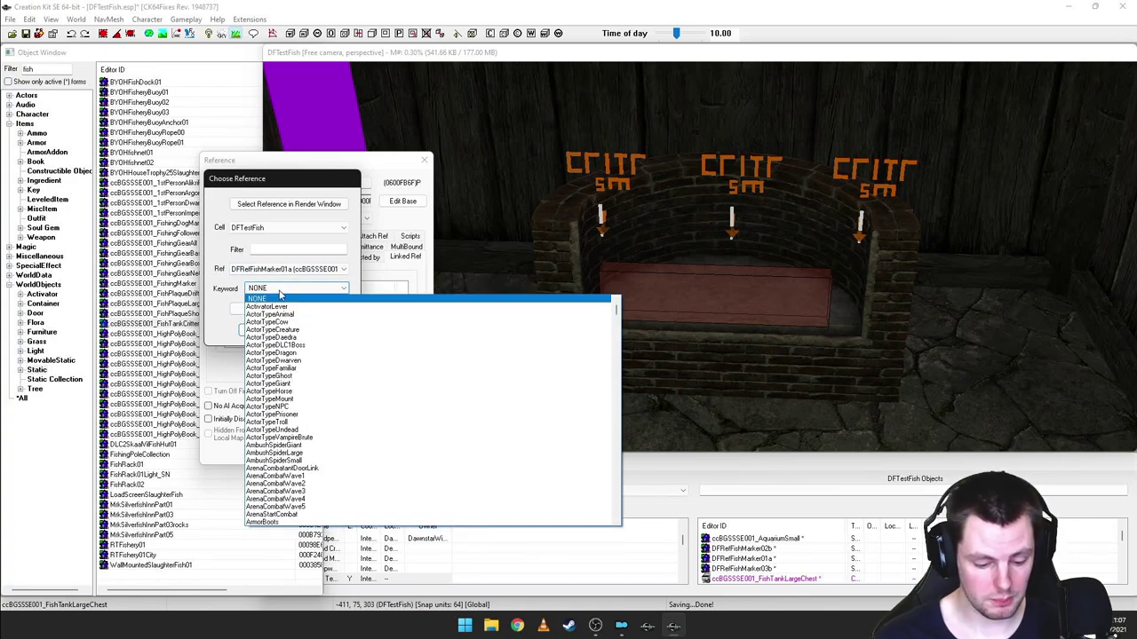
text(cc)
scroll(315, 365, down, 8)
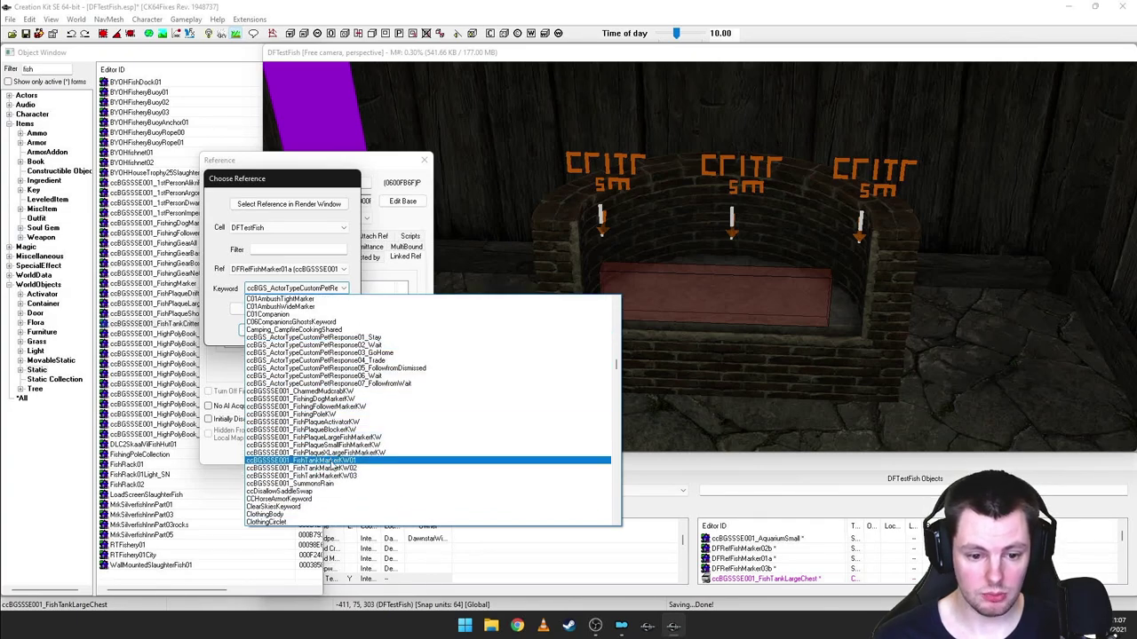
click(334, 462)
click(261, 329)
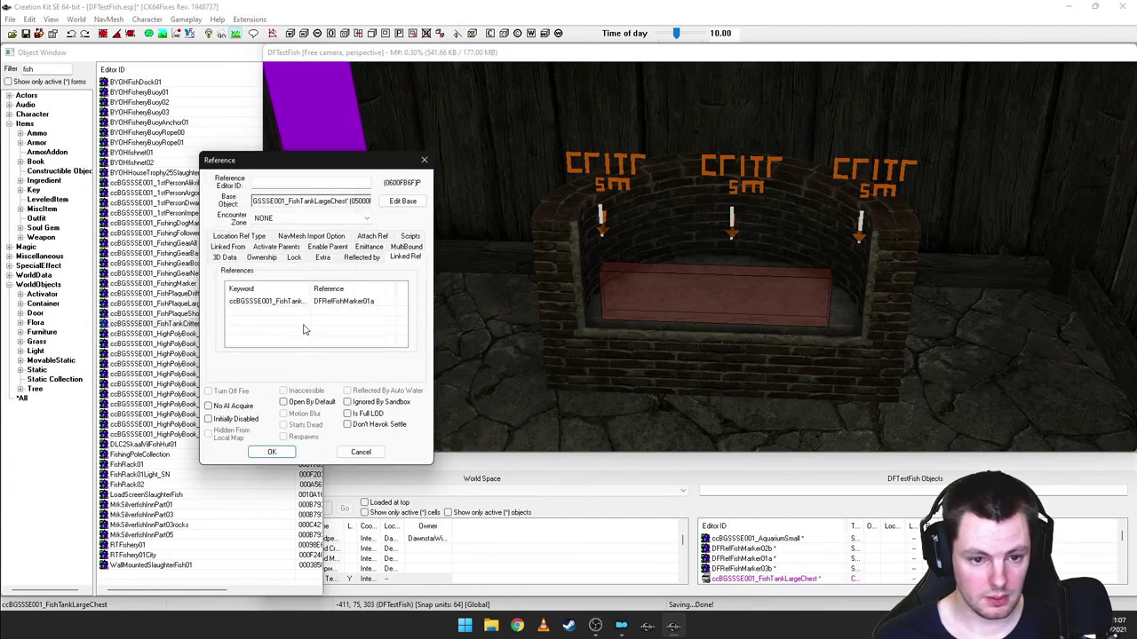
- Add a linked reference from the chest to the middle marker, DFRefFishMarker02b, with keyword ccBGSSSE001_FishTankMarkerKW02, and save the chest's reference
right_click(303, 329)
click(317, 338)
click(307, 207)
double_click(726, 159)
click(297, 289)
key(c)
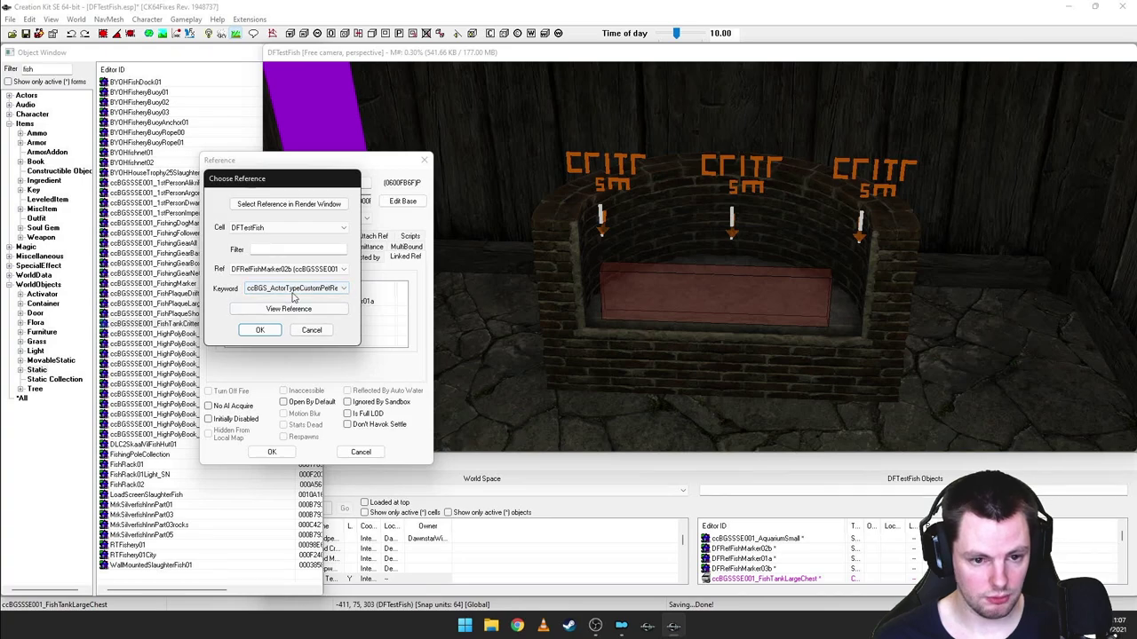
click(292, 289)
scroll(296, 324, down, 5)
scroll(298, 328, up, 7)
click(353, 407)
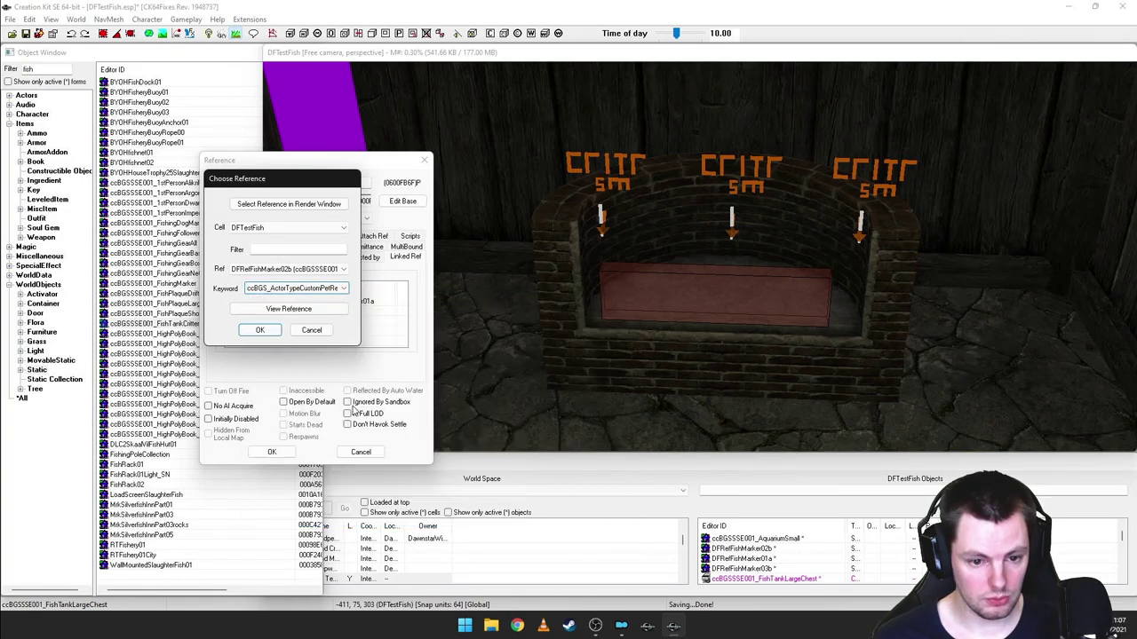
click(259, 329)
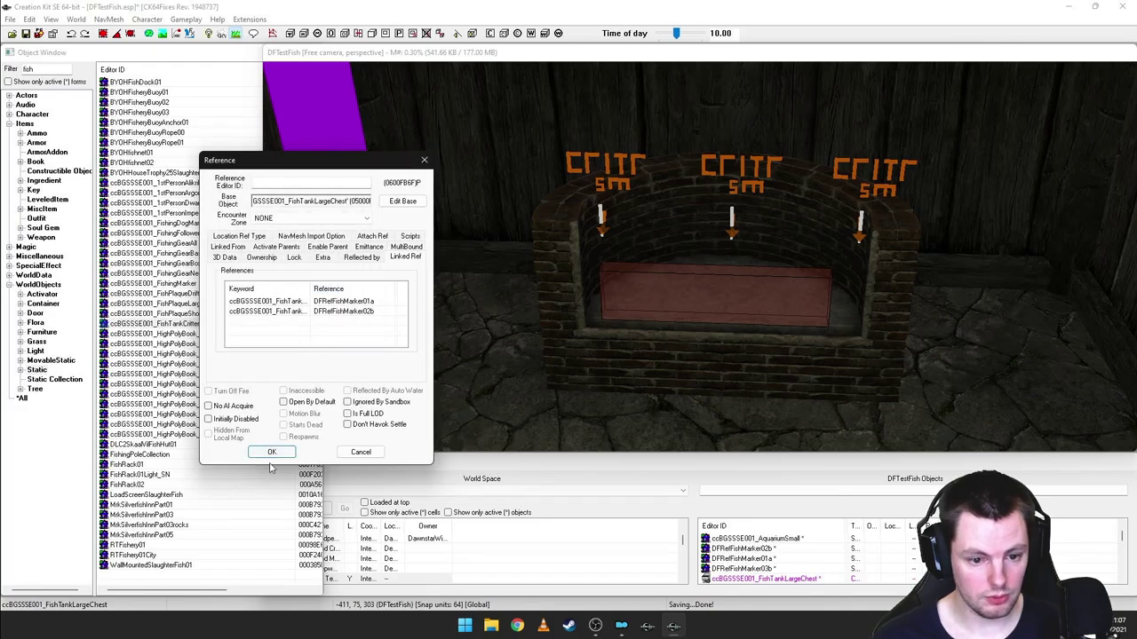
click(272, 451)
- Reopen the chest's reference and link it to the right marker, DFRefFishMarker03b, with keyword ccBGSSSE001_FishTankMarkerKW03
middle_drag(715, 270, 727, 200)
double_click(706, 234)
drag(548, 160, 218, 143)
middle_drag(757, 158, 737, 258)
scroll(730, 257, up, 2)
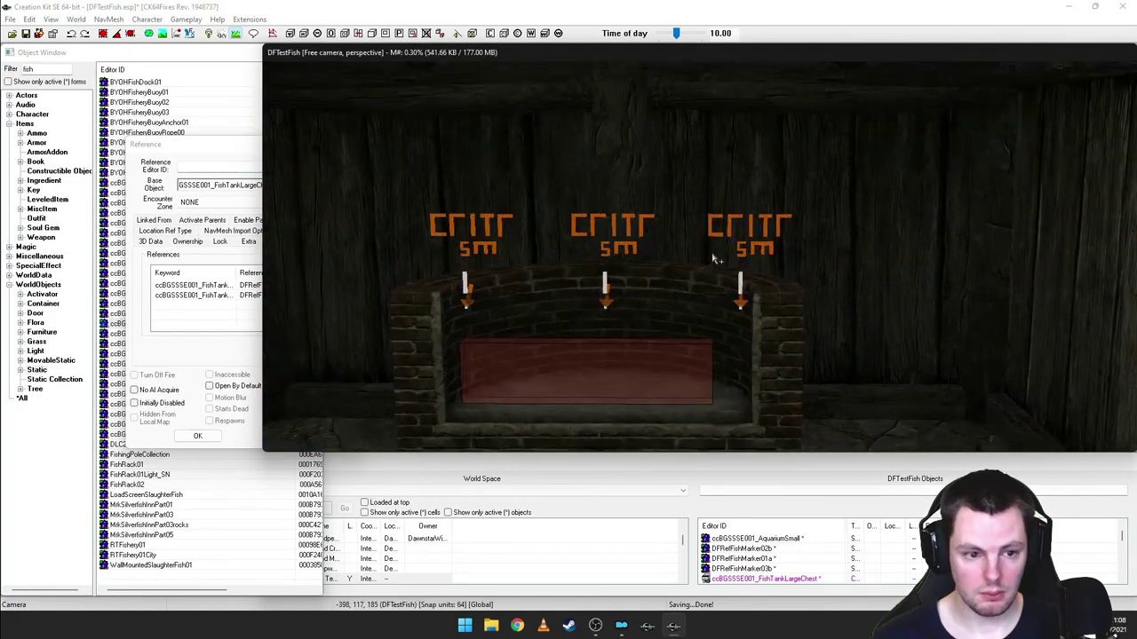
right_click(242, 318)
click(255, 326)
click(244, 187)
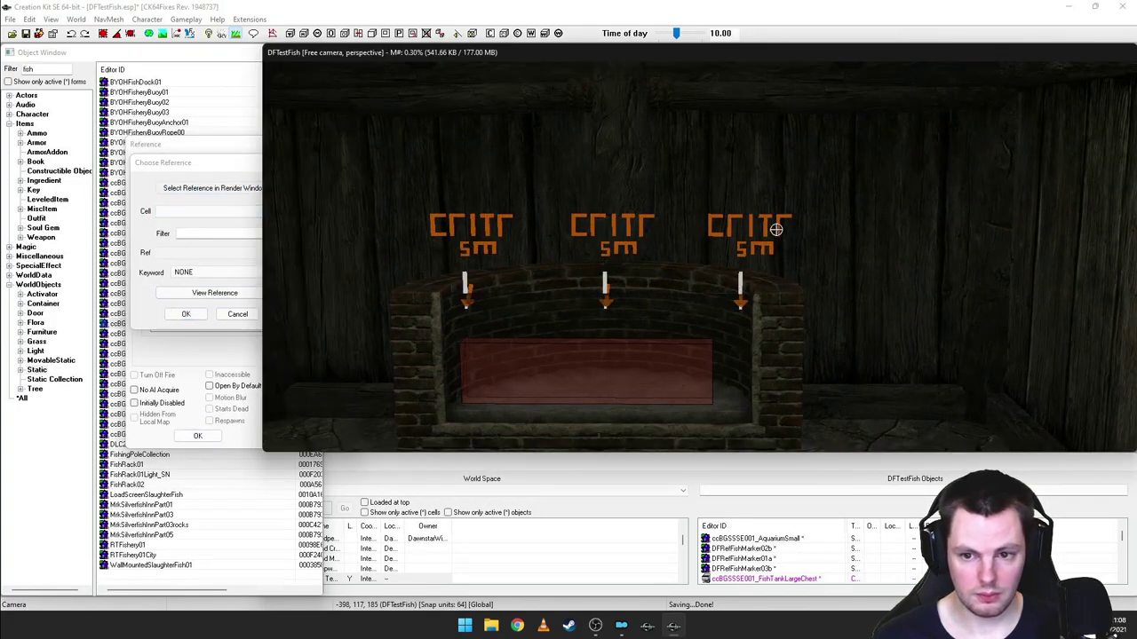
click(764, 218)
click(213, 272)
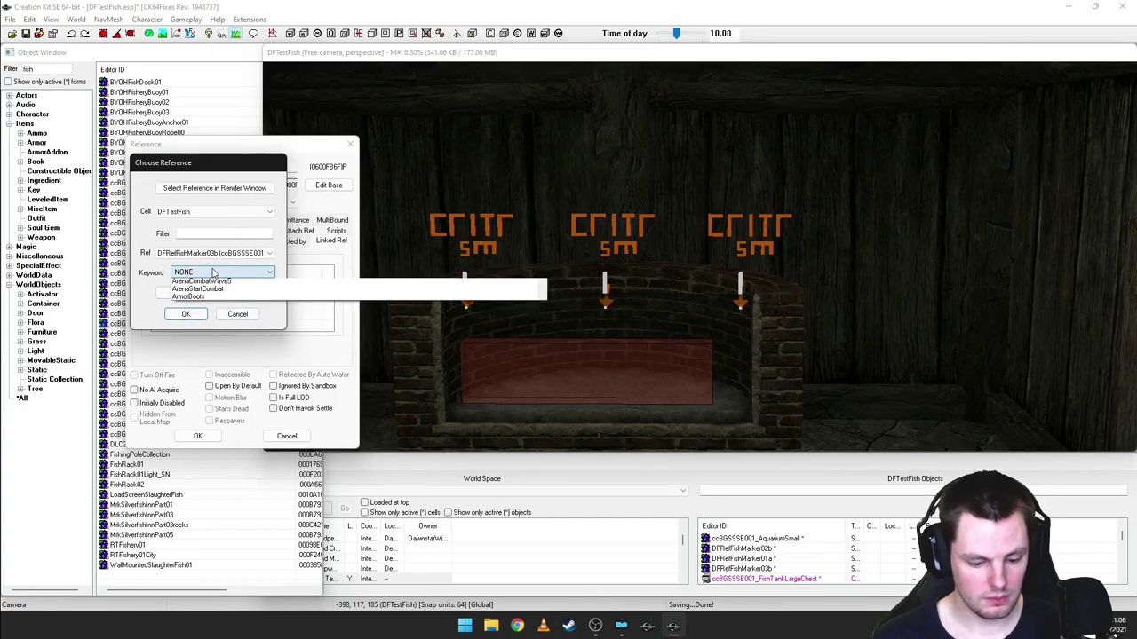
scroll(236, 377, down, 4)
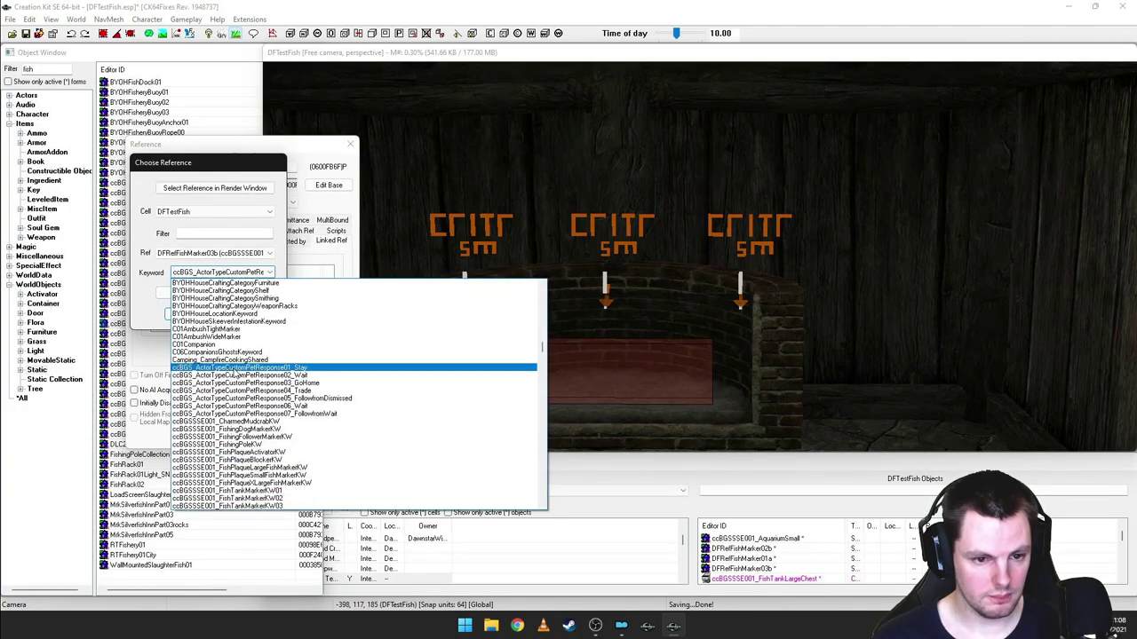
scroll(236, 376, down, 4)
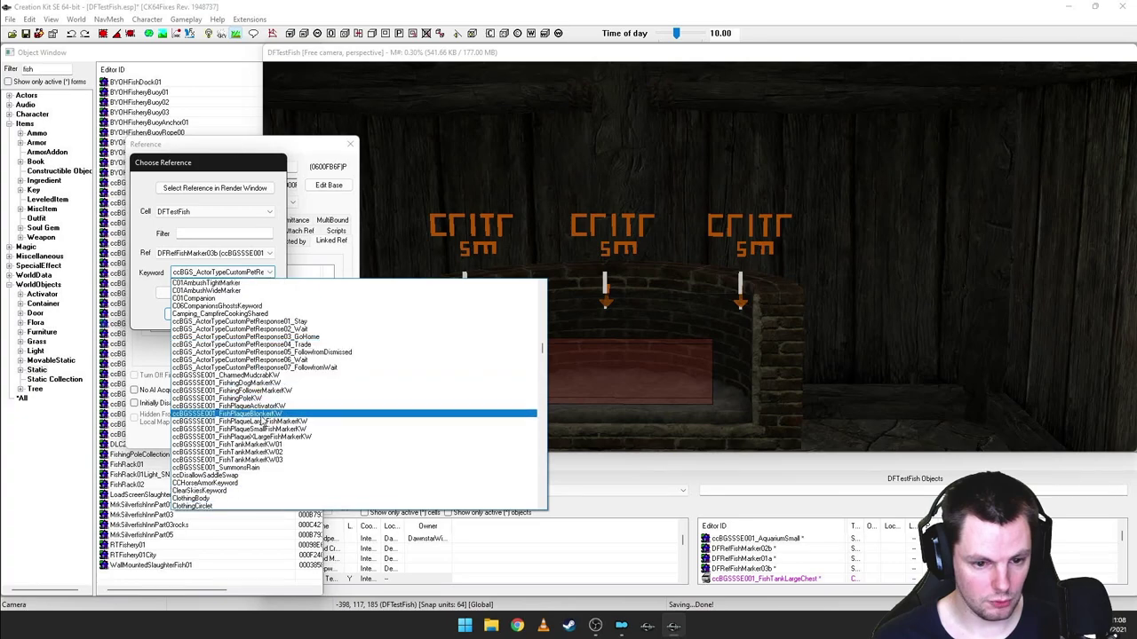
click(259, 461)
click(193, 318)
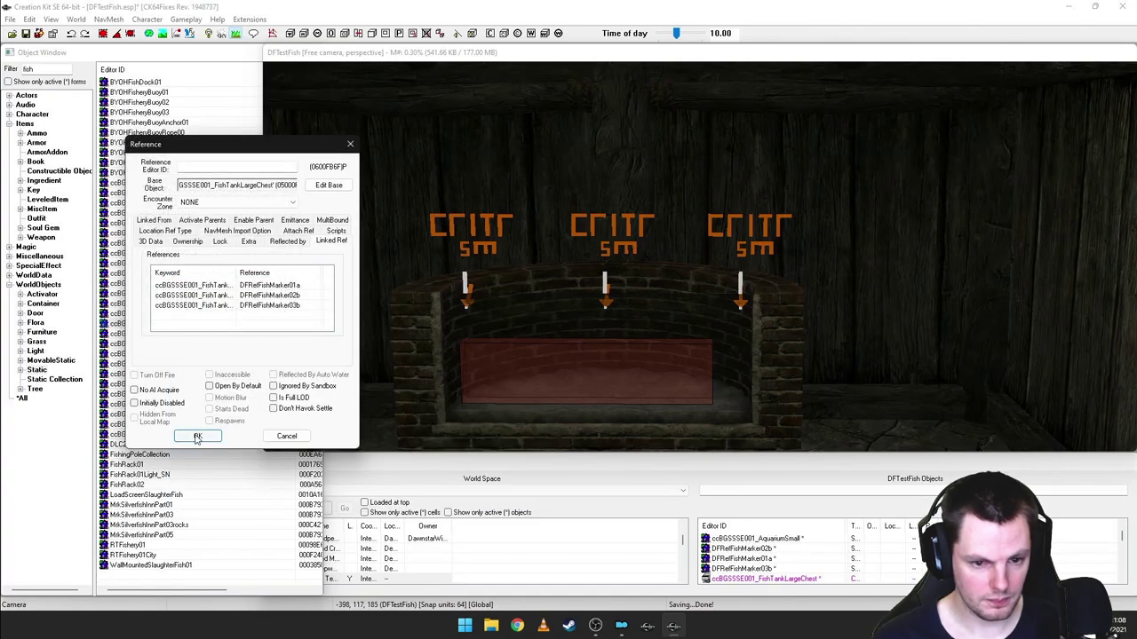
click(195, 435)
- Examine the link lines running between the hidden chest, the tank's trigger box and the three critter markers
scroll(583, 347, down, 4)
shift+middle_drag(583, 347, 609, 348)
scroll(596, 357, up, 3)
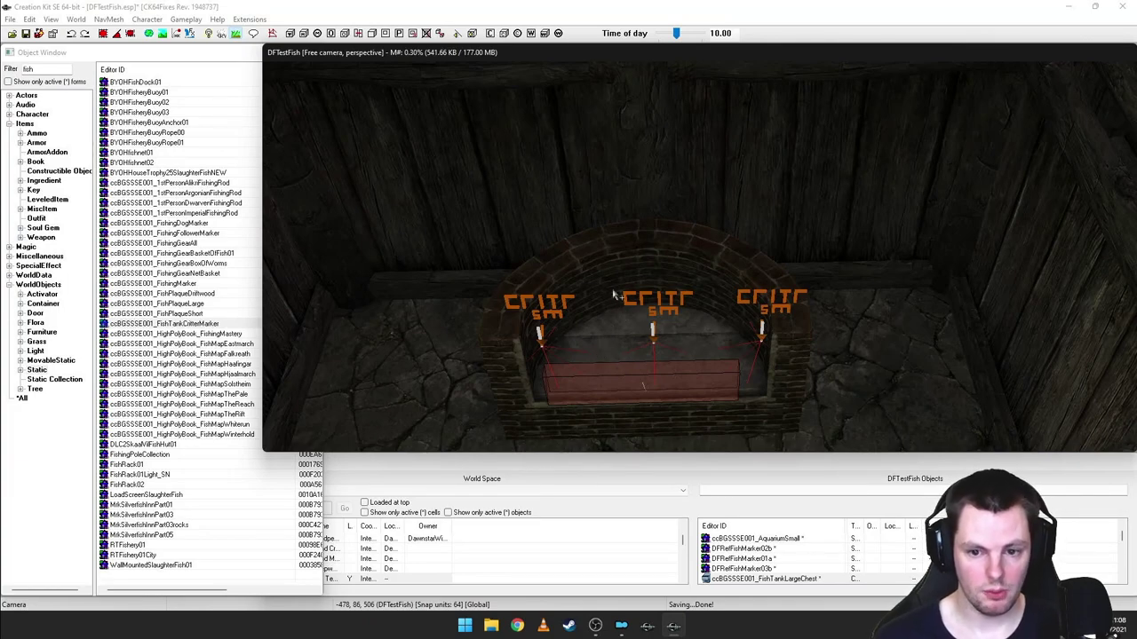
scroll(626, 290, up, 2)
scroll(664, 265, up, 4)
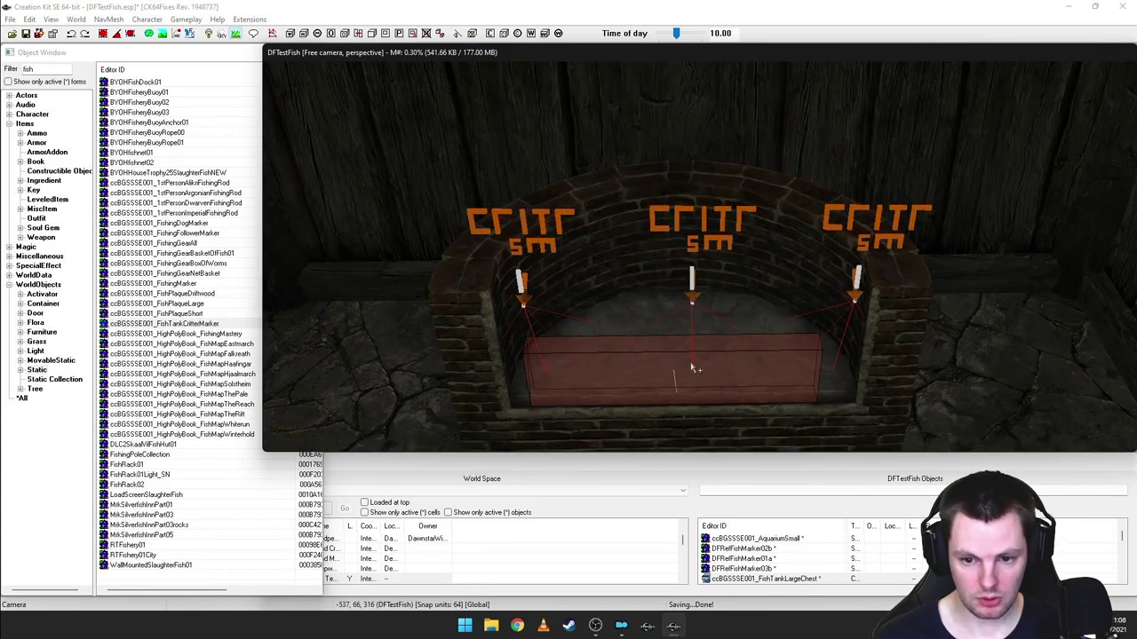
click(695, 368)
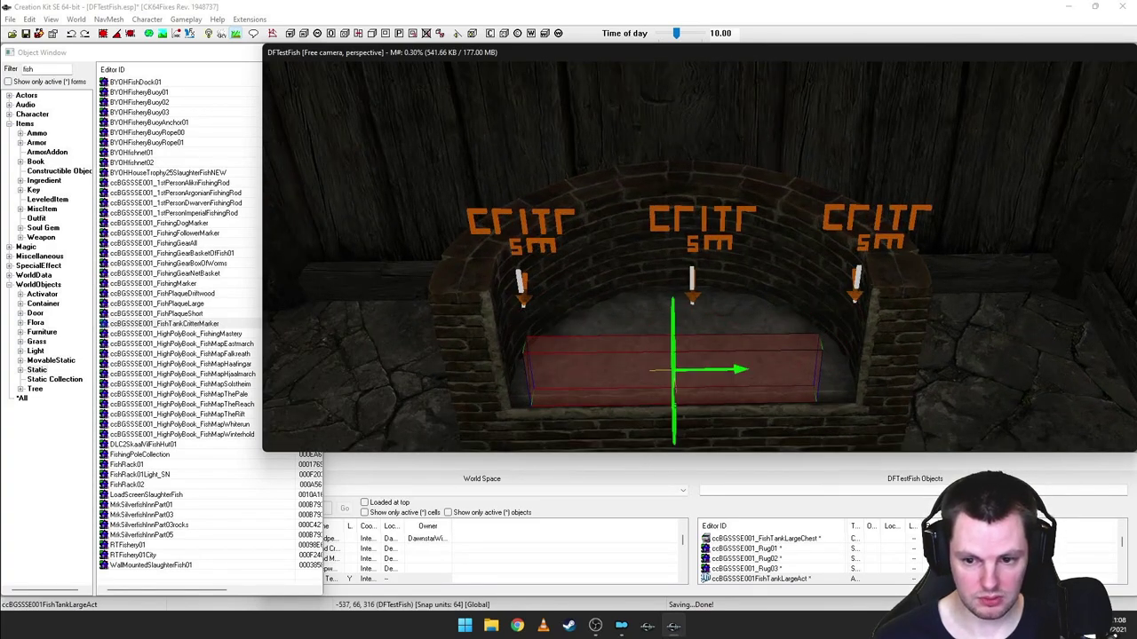
scroll(666, 328, down, 4)
middle_drag(667, 306, 684, 308)
scroll(677, 308, up, 2)
click(671, 175)
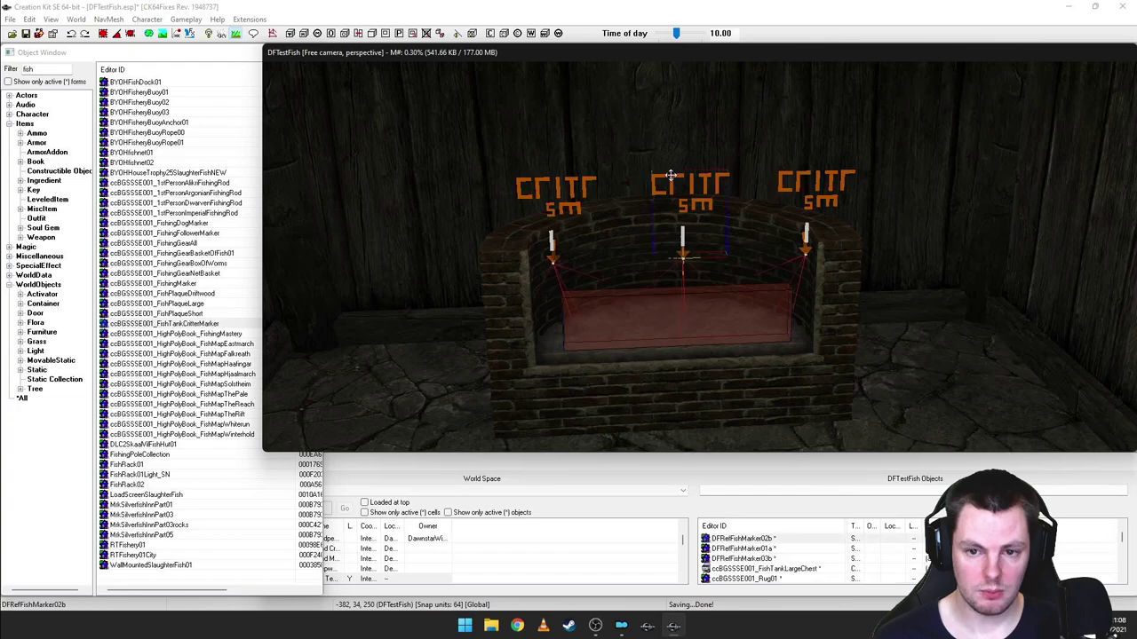
middle_drag(703, 221, 698, 225)
key(a)
scroll(702, 231, up, 2)
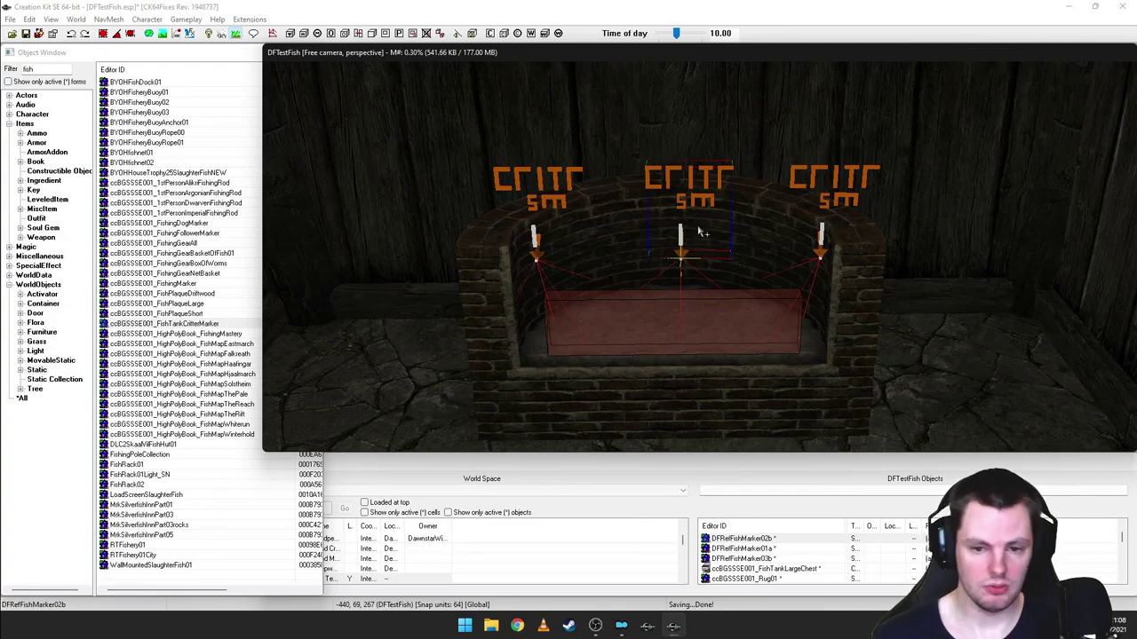
scroll(697, 227, up, 1)
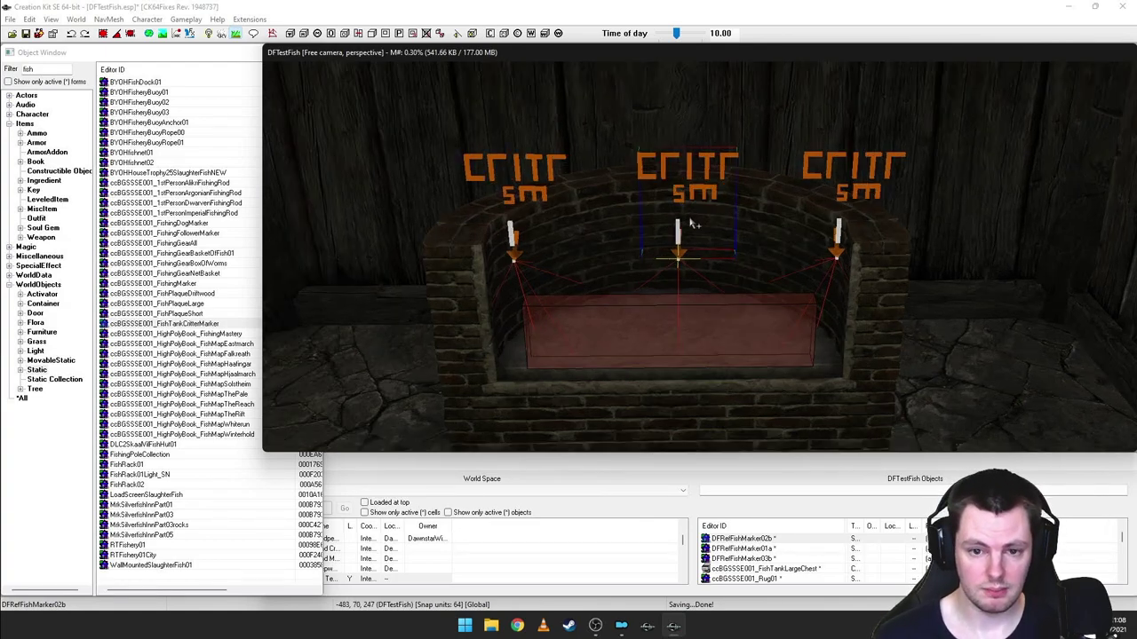
- Place a new ccBGSSSE001_FishTankCritterMarker on the floor in front of the tank and duplicate it, moving the copy to the right
scroll(697, 216, down, 4)
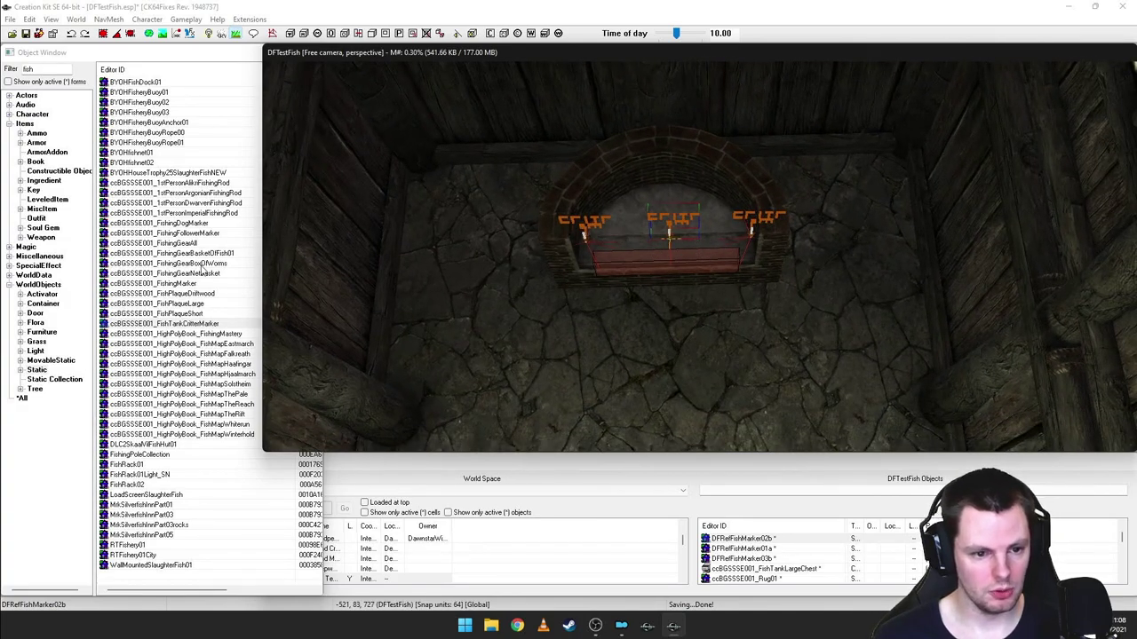
click(170, 325)
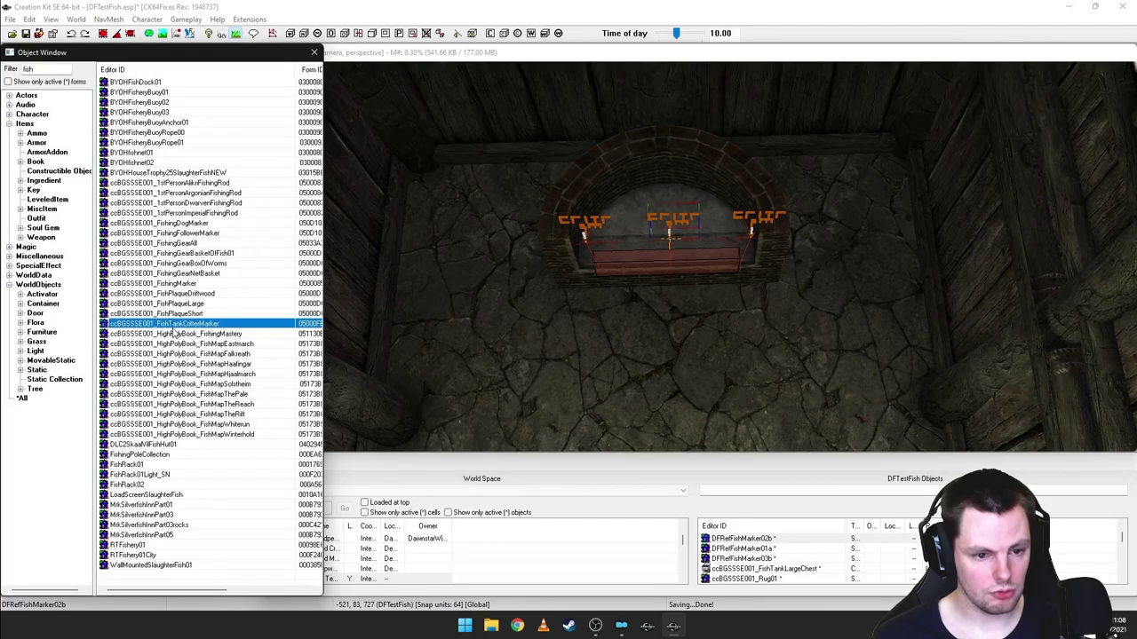
mouse_move(164, 325)
mouse_down()
mouse_move(551, 333)
mouse_move(543, 317)
mouse_move(611, 377)
mouse_move(579, 347)
mouse_up()
mouse_move(579, 341)
right_down()
mouse_move(599, 341)
mouse_move(579, 340)
right_up()
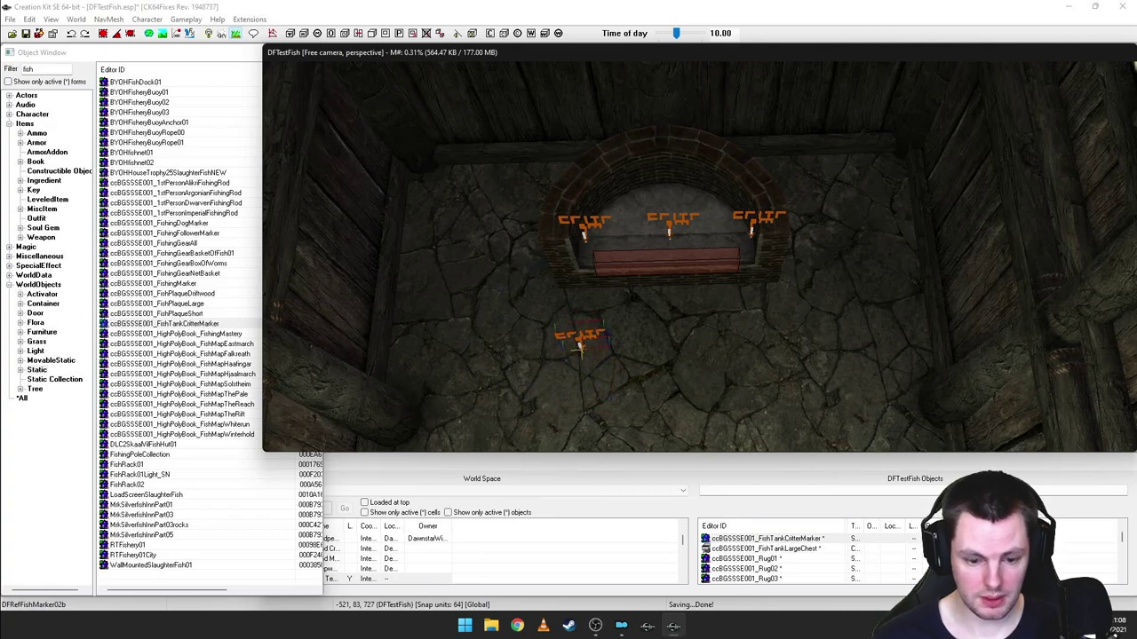
key(ctrl+d)
key(ctrl+d)
drag(579, 342, 675, 342)
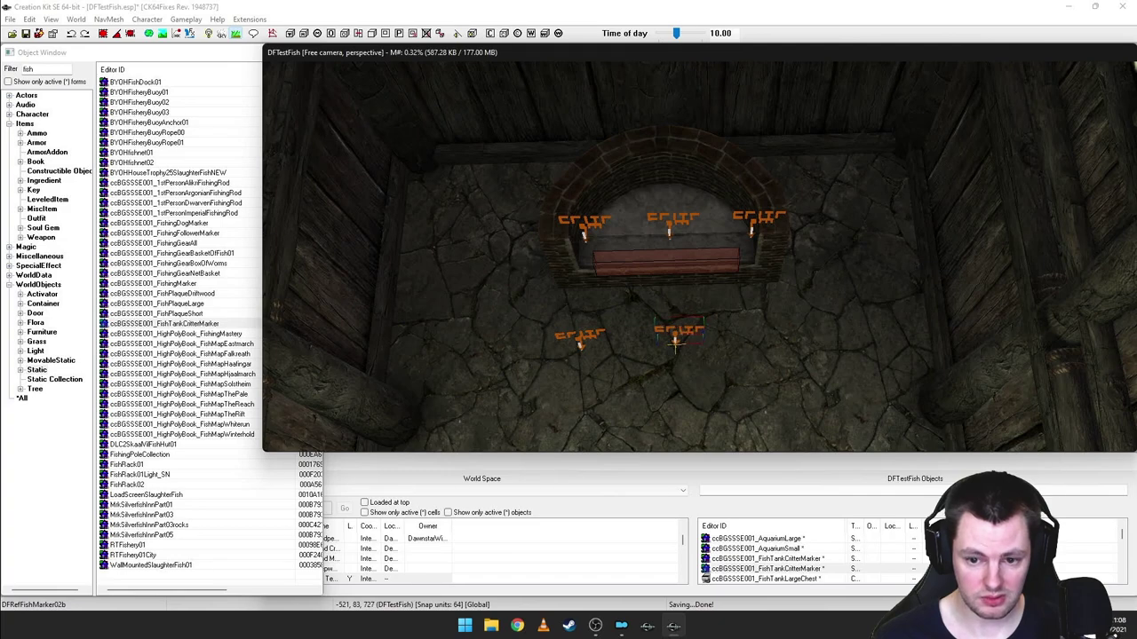
- Duplicate the marker once more to complete a row of three, and duplicate that whole row to form a second row farther from the tank
key(ctrl+d)
drag(677, 336, 771, 342)
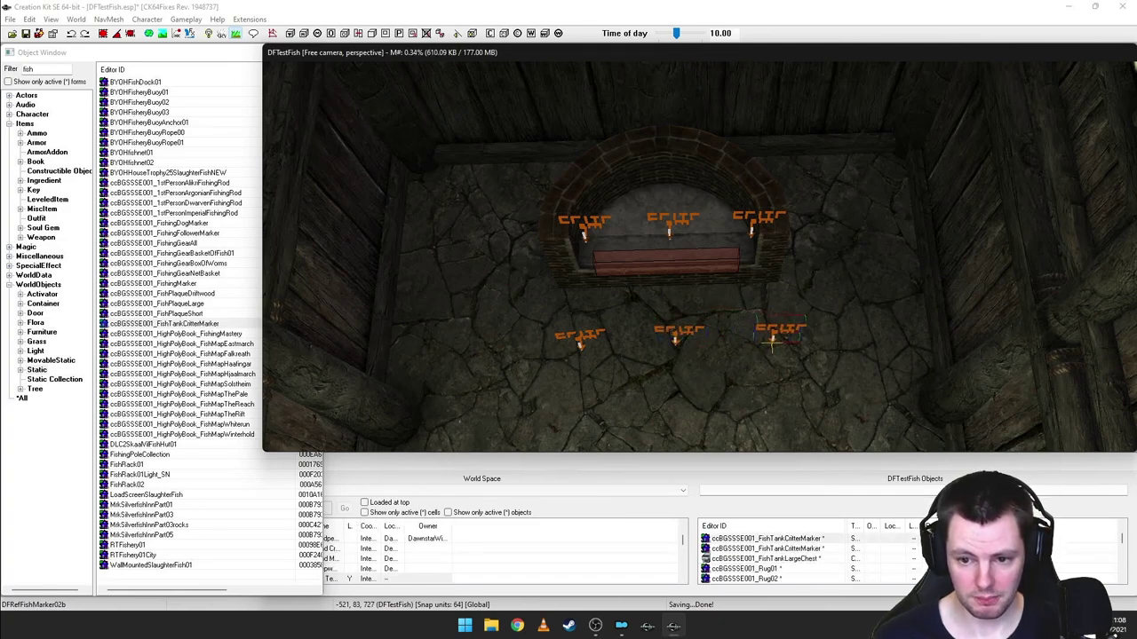
click(600, 333)
ctrl+click(669, 329)
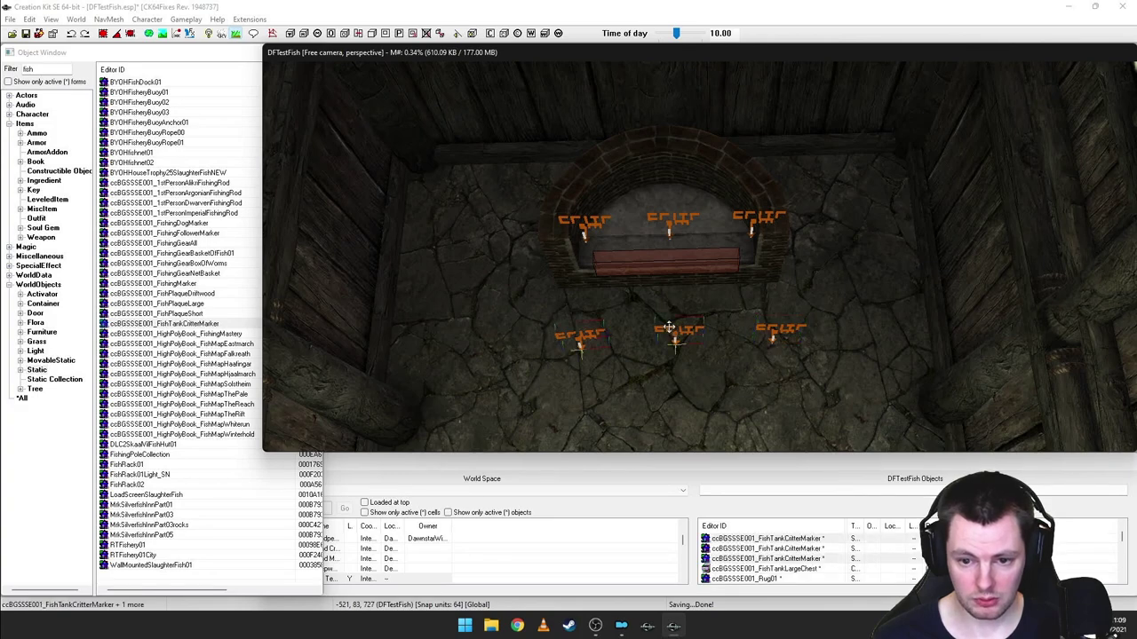
ctrl+click(771, 335)
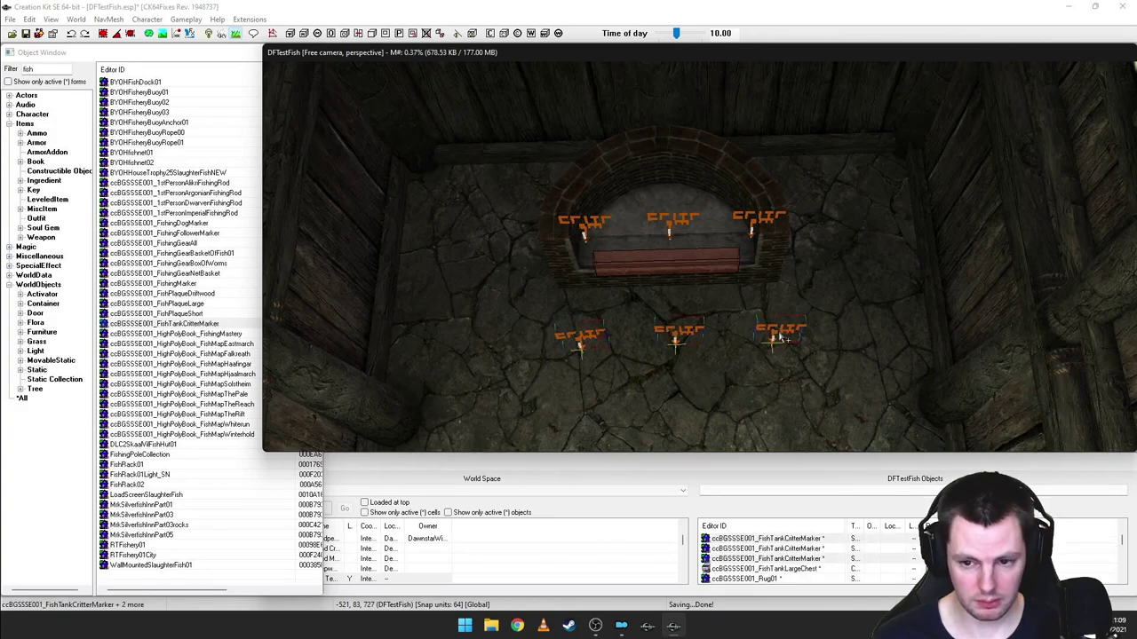
key(ctrl+d)
drag(770, 336, 752, 382)
scroll(751, 382, down, 2)
middle_drag(751, 382, 749, 367)
scroll(750, 369, down, 1)
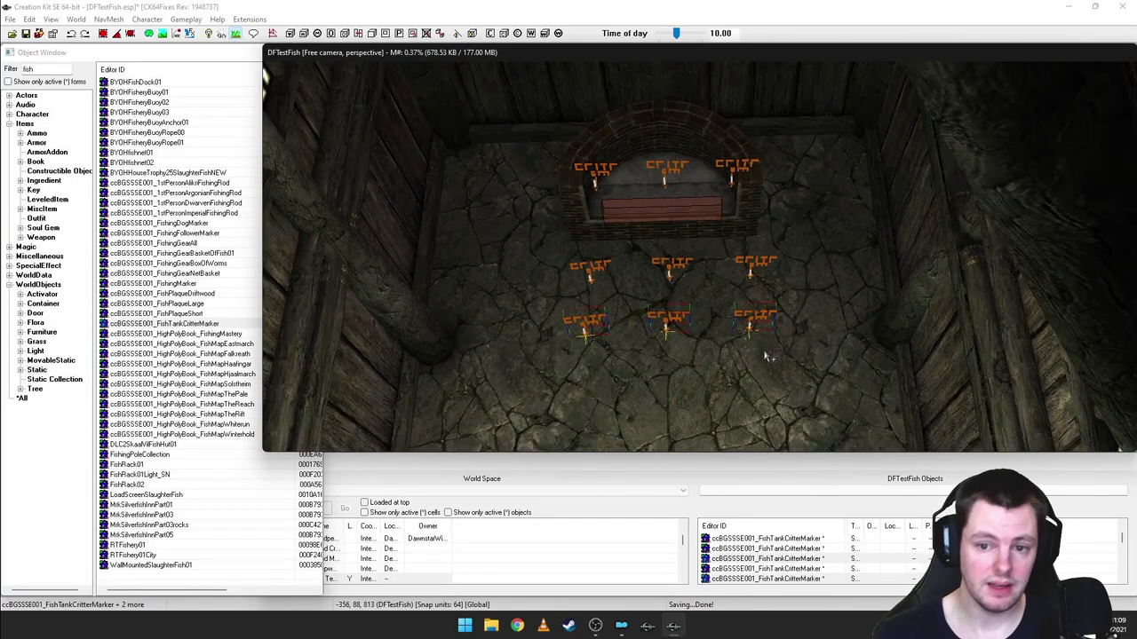
scroll(726, 322, up, 2)
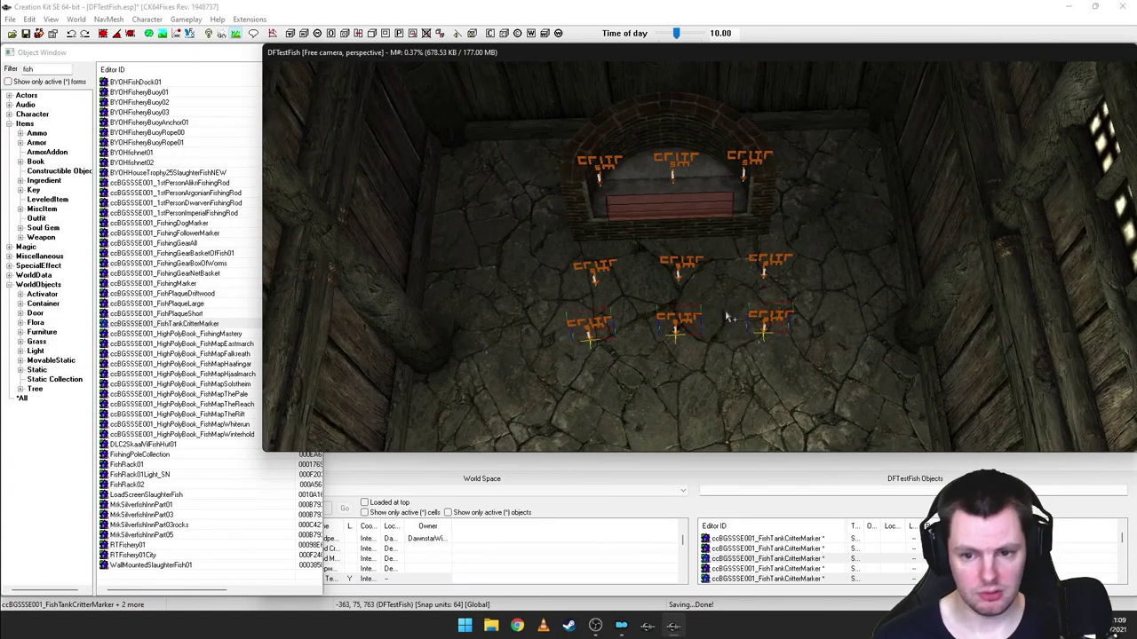
scroll(667, 279, up, 3)
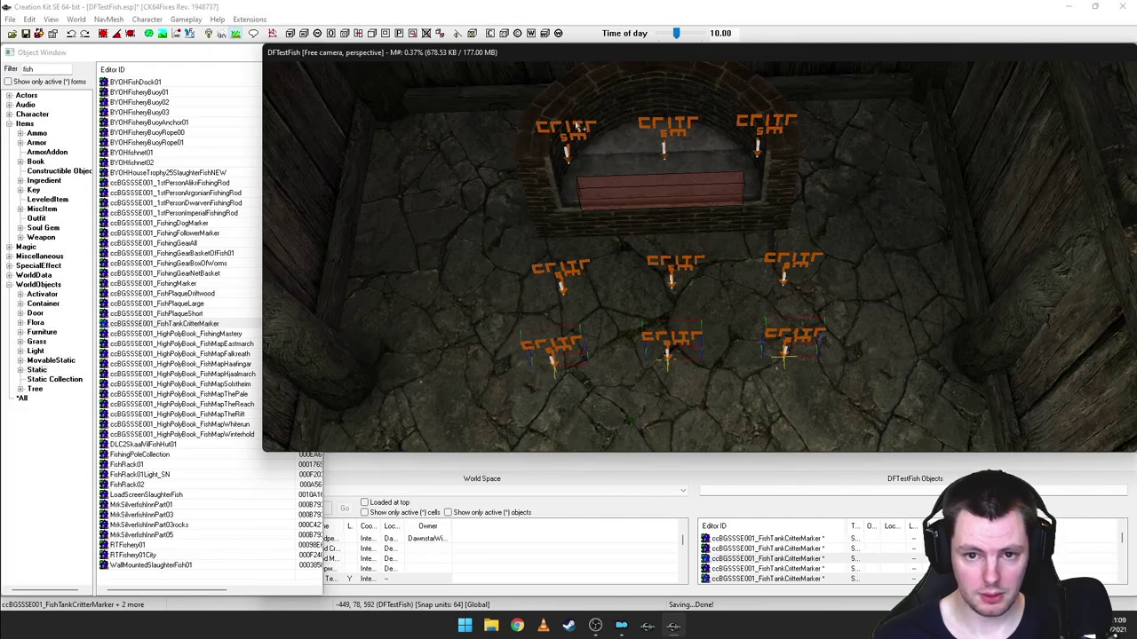
- Link the tank marker DFRefFishMarker01a to the left floor marker in the row nearest the tank, without a keyword
double_click(578, 127)
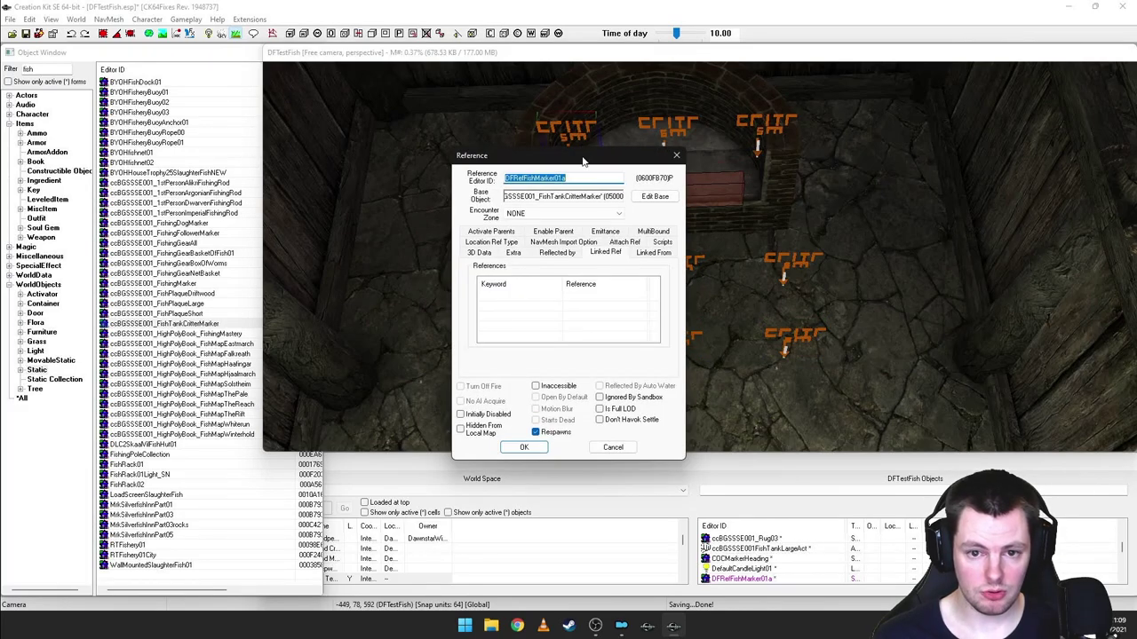
drag(584, 158, 325, 170)
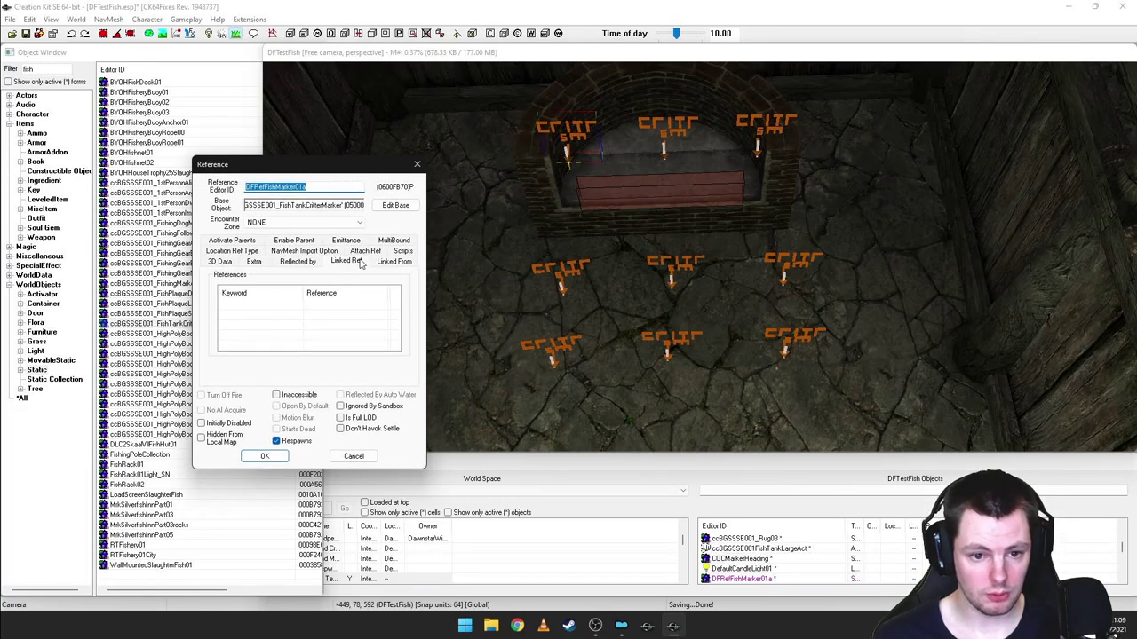
double_click(328, 315)
click(298, 212)
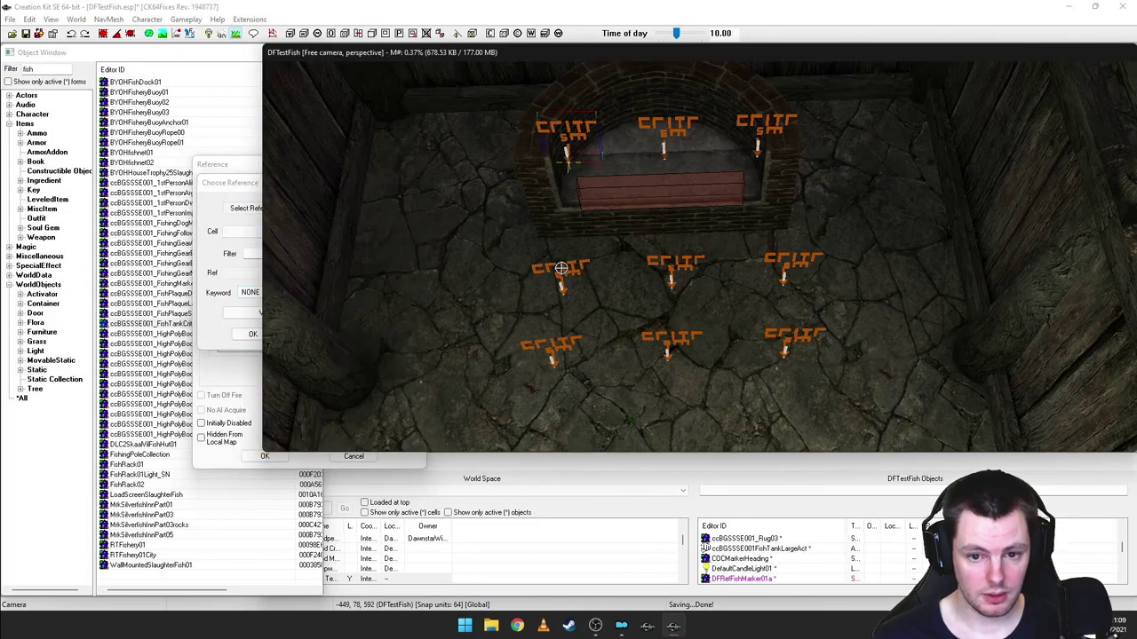
double_click(562, 269)
click(257, 338)
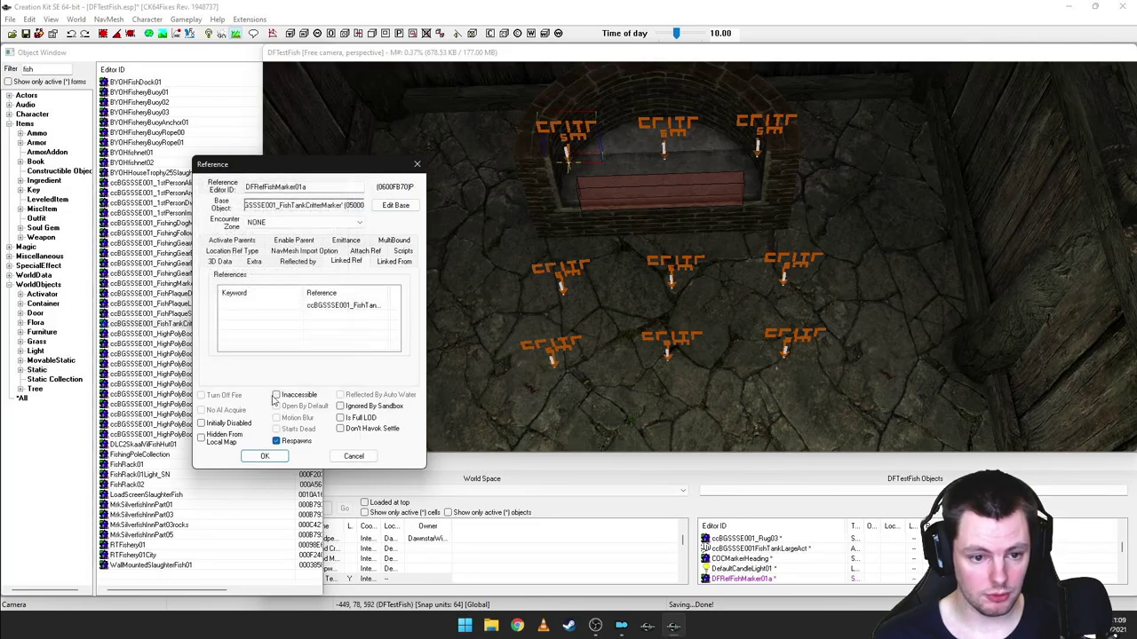
click(265, 456)
- Link the left floor marker nearest the tank to the left marker in the farther row, without a keyword
scroll(632, 322, up, 2)
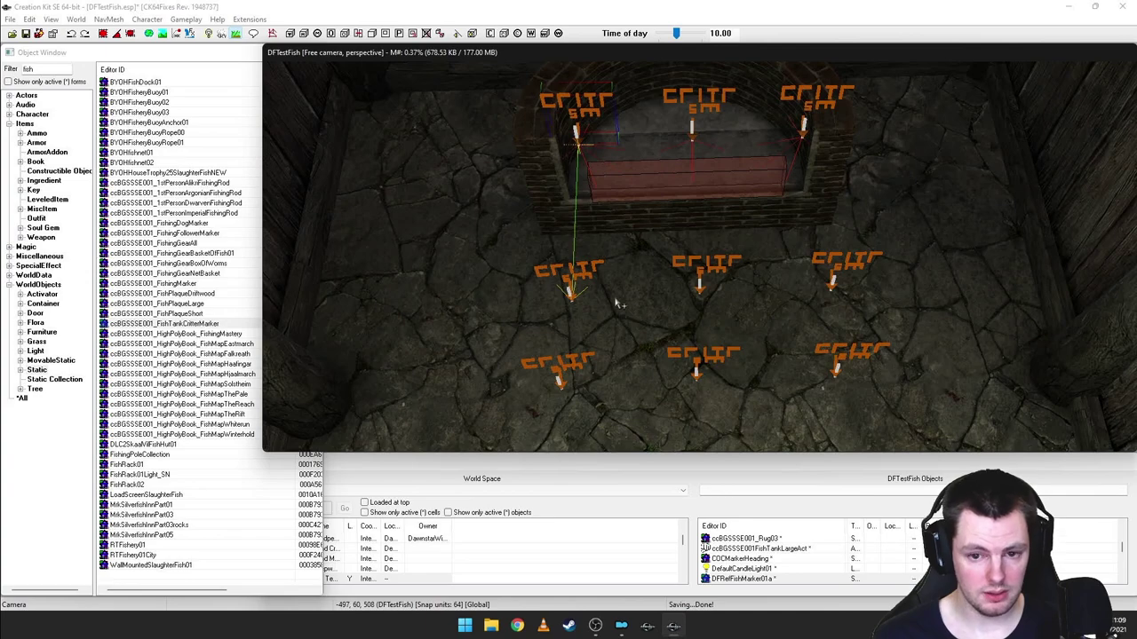
middle_drag(615, 303, 620, 300)
middle_drag(619, 253, 620, 255)
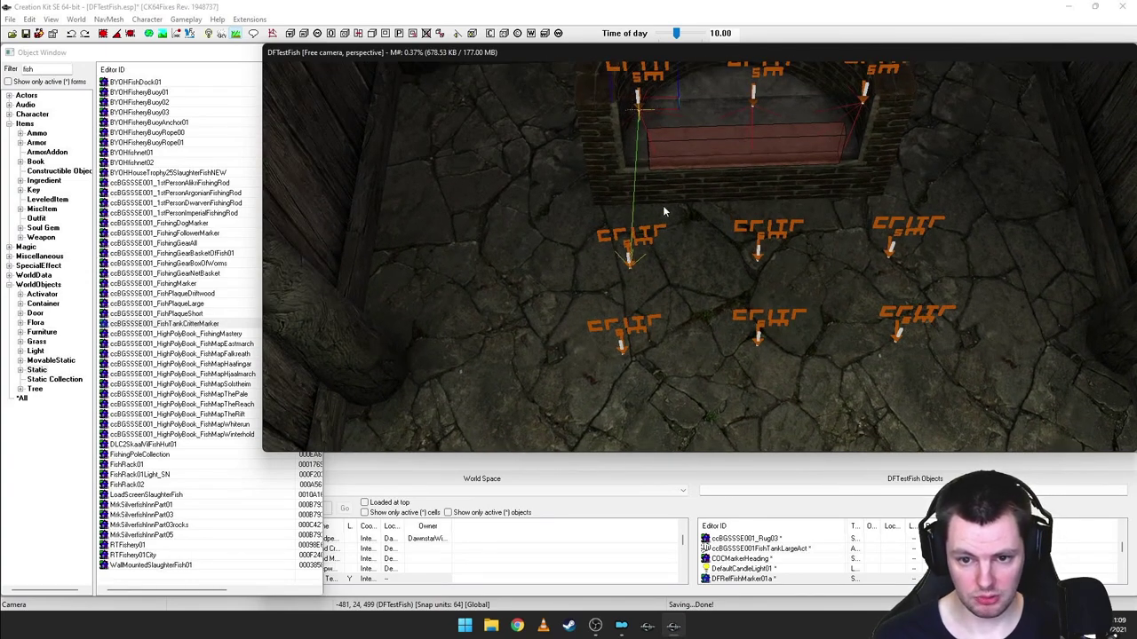
double_click(664, 234)
mouse_move(575, 156)
mouse_down()
mouse_move(446, 176)
mouse_move(286, 173)
mouse_up()
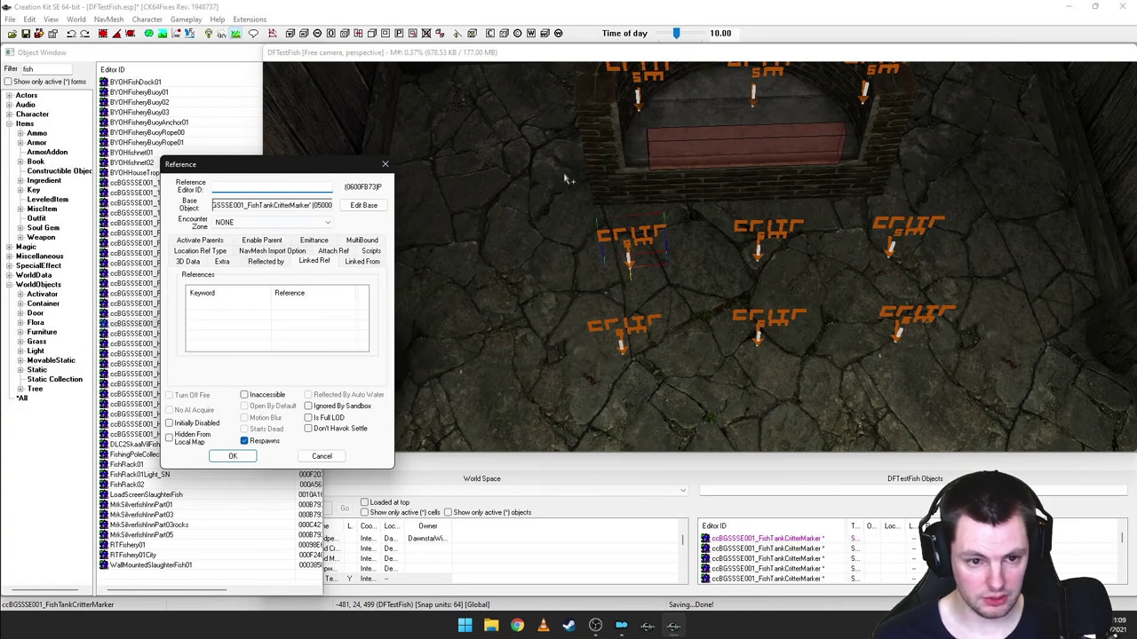
double_click(300, 317)
click(279, 211)
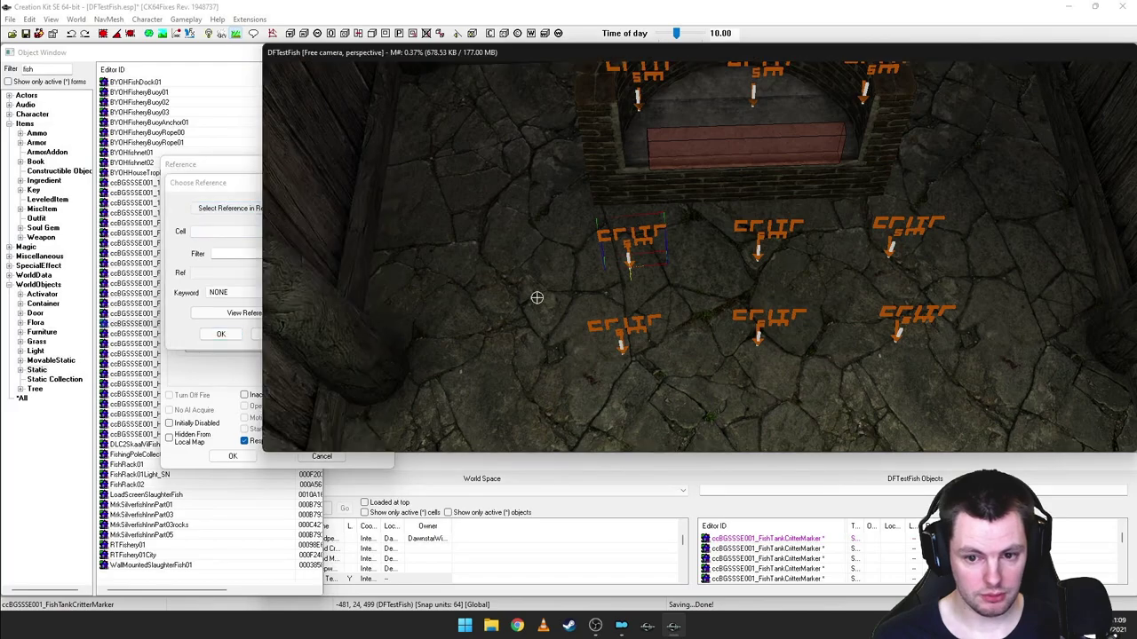
click(652, 316)
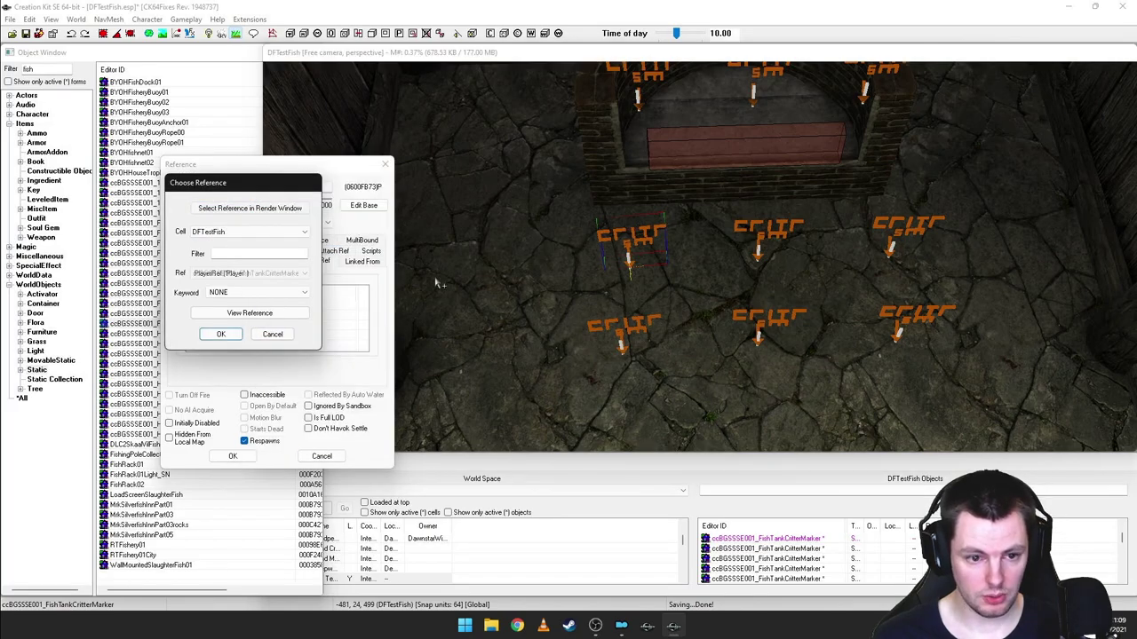
click(217, 335)
click(232, 456)
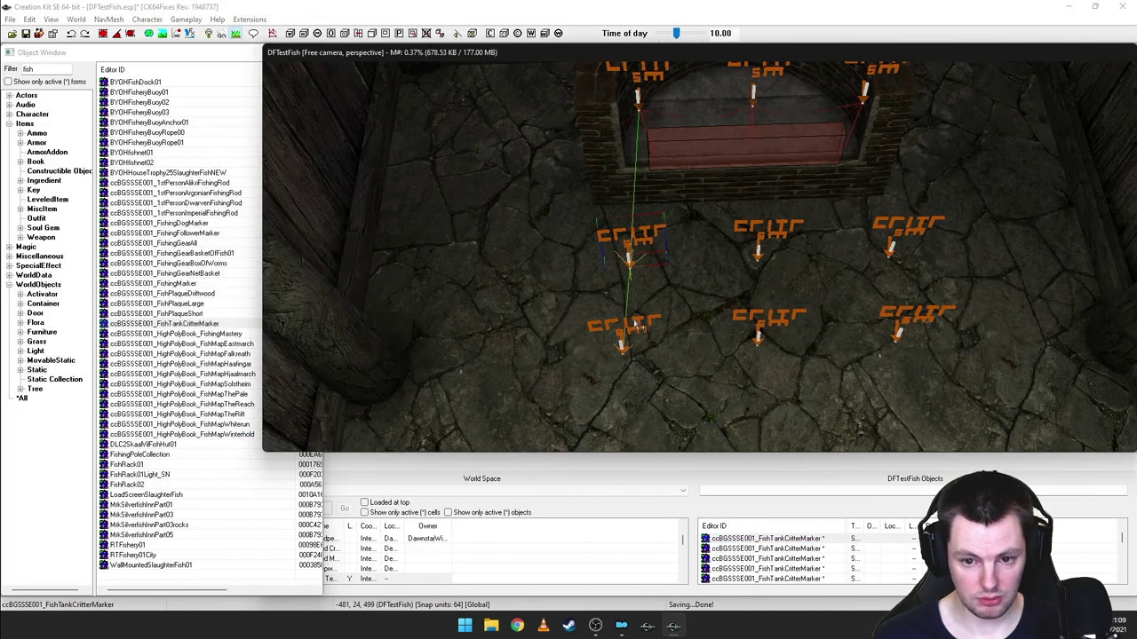
- Link the left marker of the farther row back to DFRefFishMarker01a in the tank to close the left loop
double_click(634, 325)
drag(526, 157, 238, 186)
middle_drag(637, 250, 638, 418)
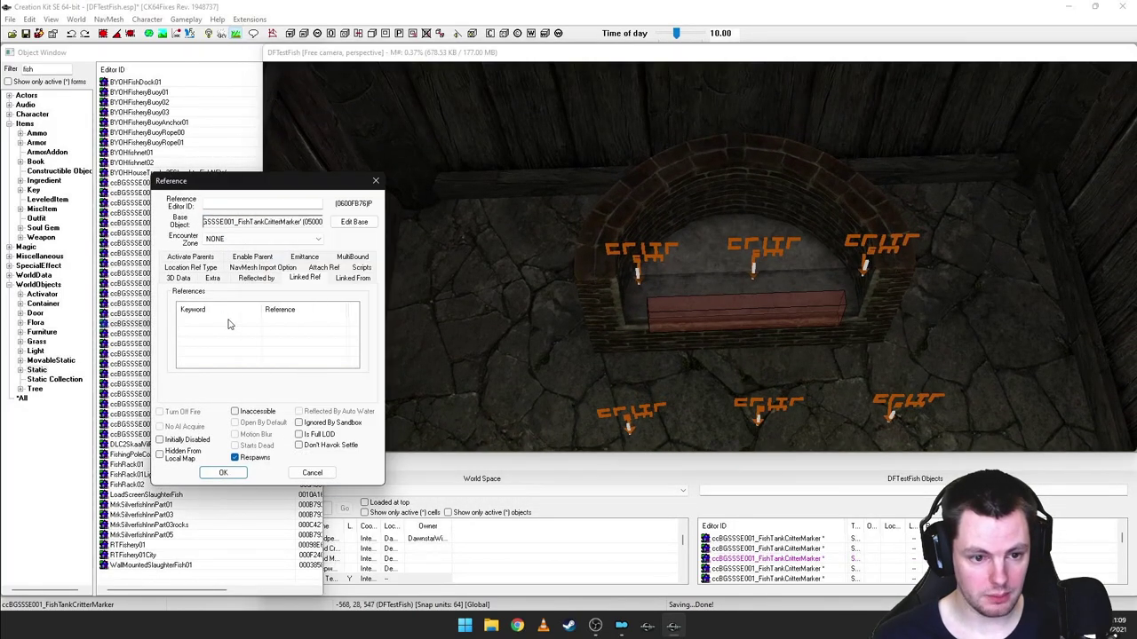
double_click(228, 322)
click(274, 228)
double_click(656, 246)
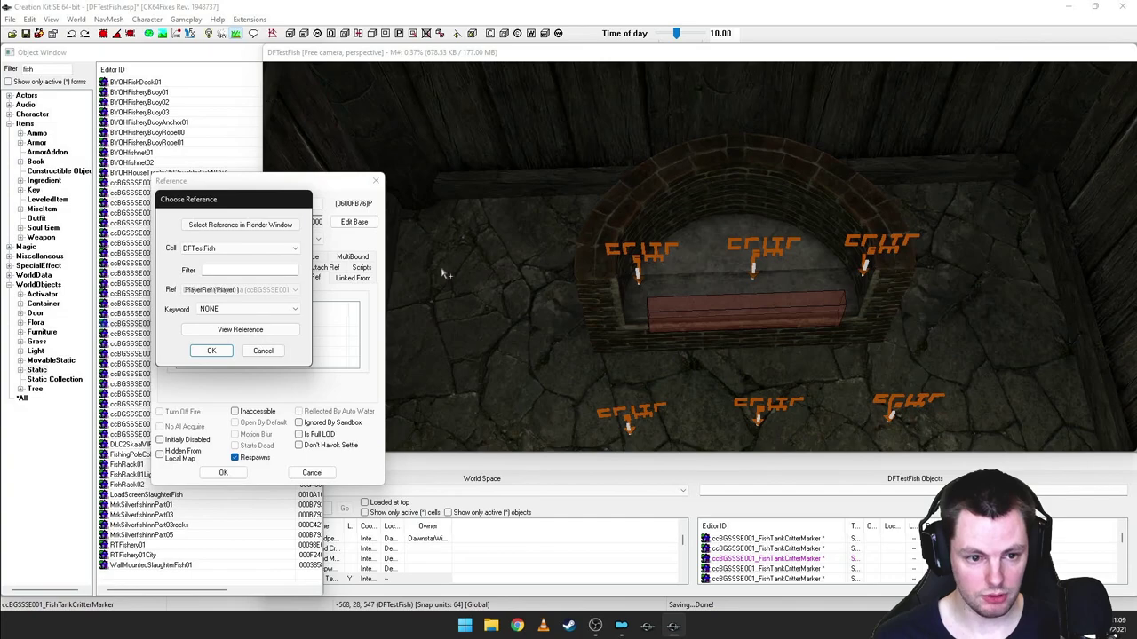
click(206, 356)
click(223, 474)
- Link the tank marker DFRefFishMarker02b to the middle floor marker in the nearer row, without a keyword
middle_drag(692, 414, 637, 355)
scroll(637, 355, down, 2)
middle_drag(660, 182, 790, 232)
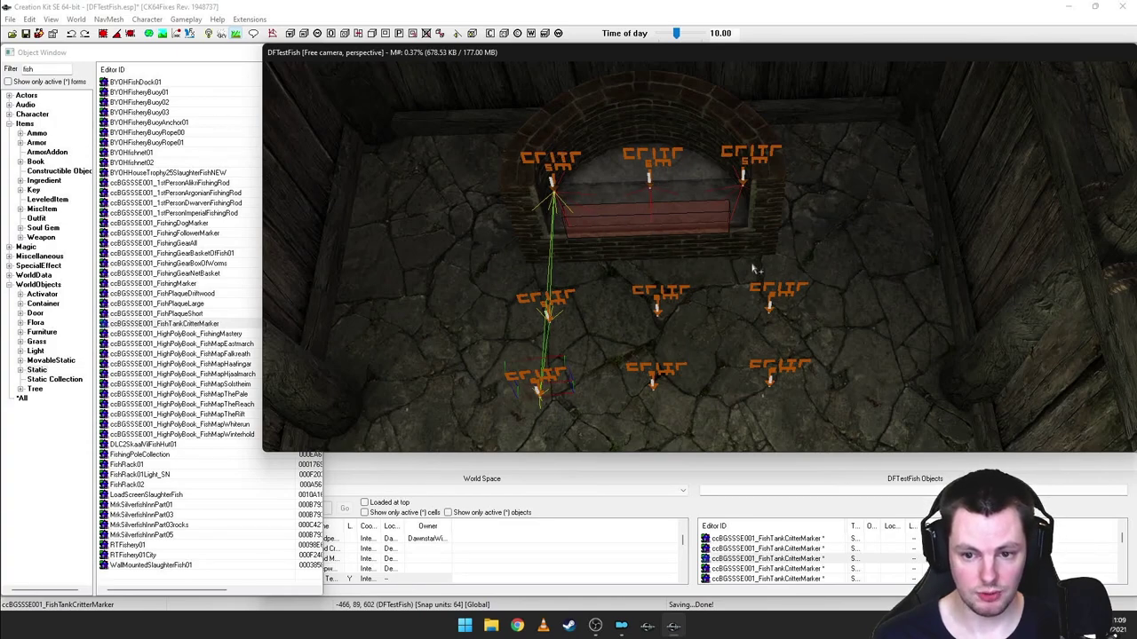
scroll(766, 271, up, 1)
middle_drag(723, 249, 746, 257)
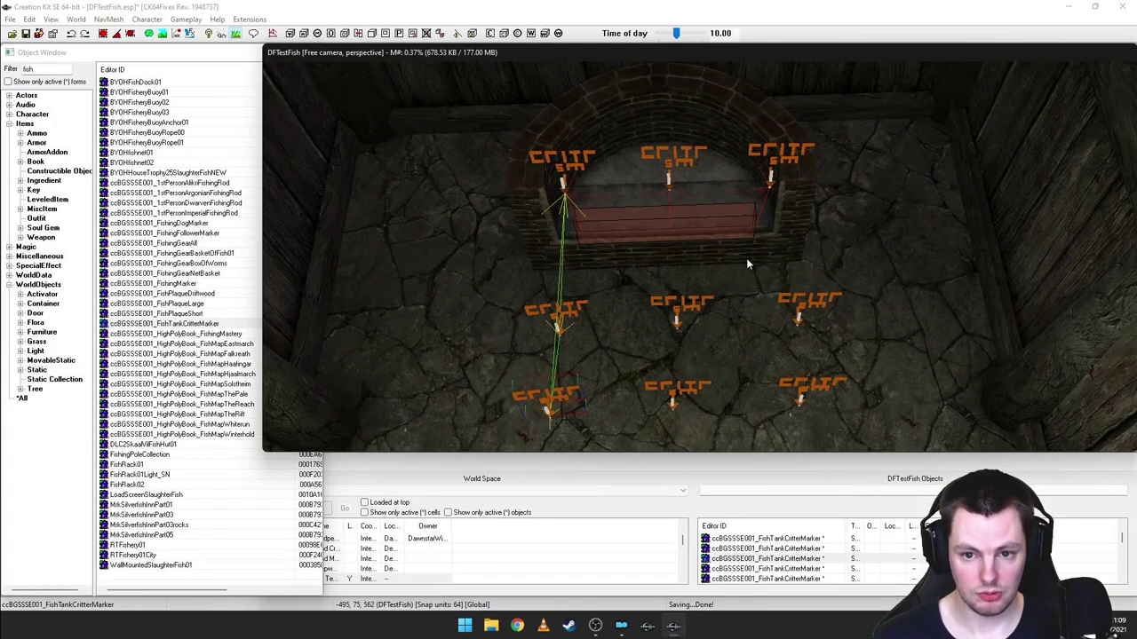
double_click(687, 154)
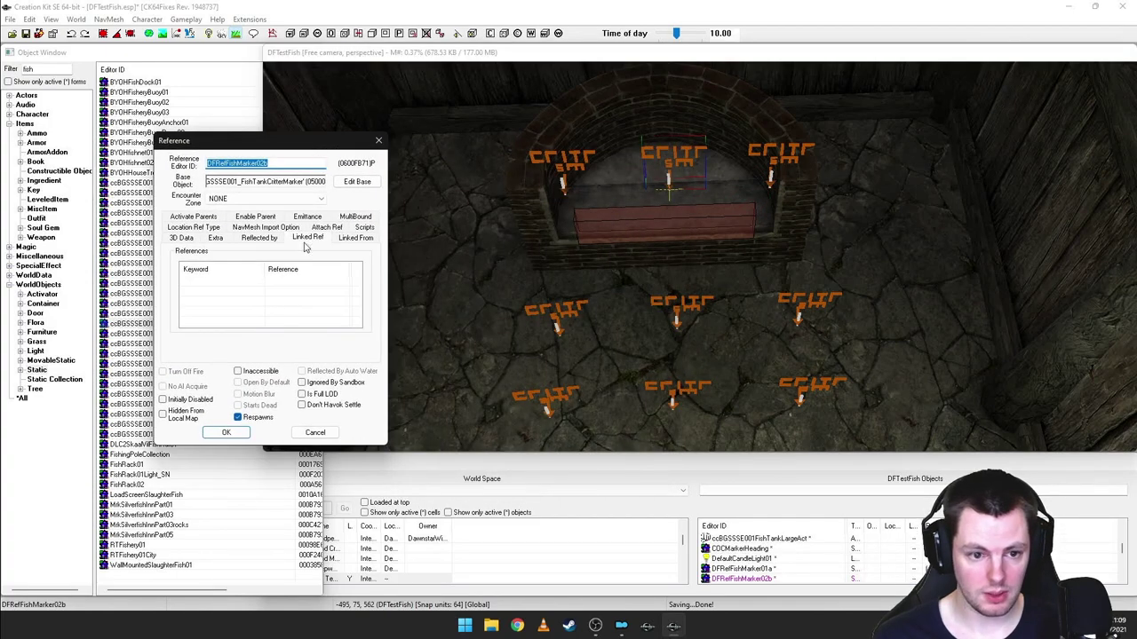
click(276, 185)
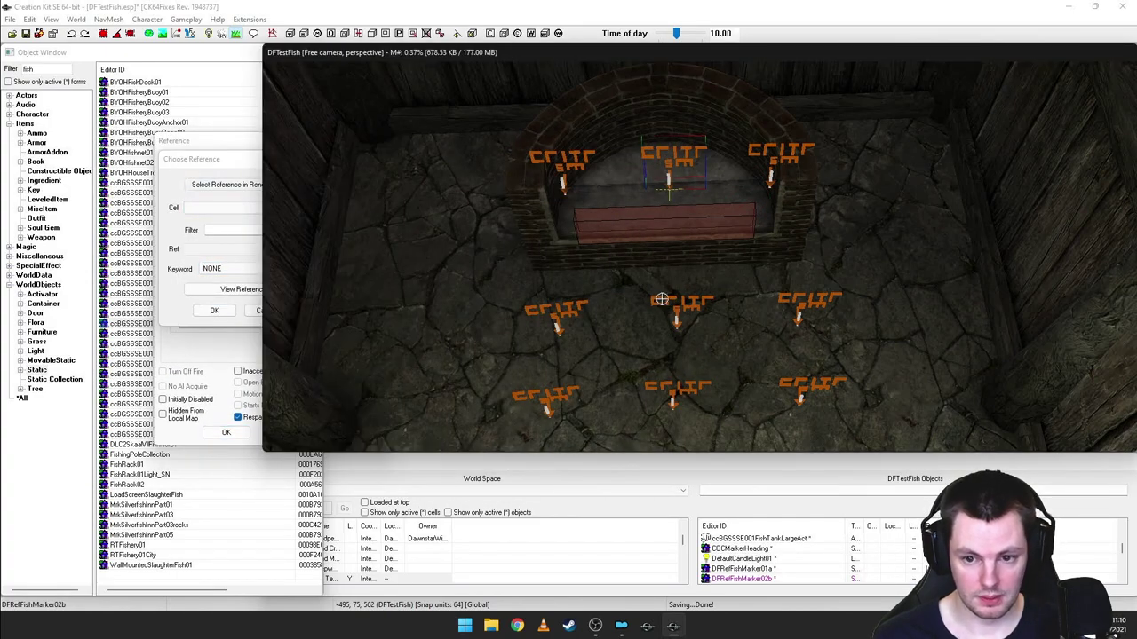
double_click(668, 299)
click(214, 310)
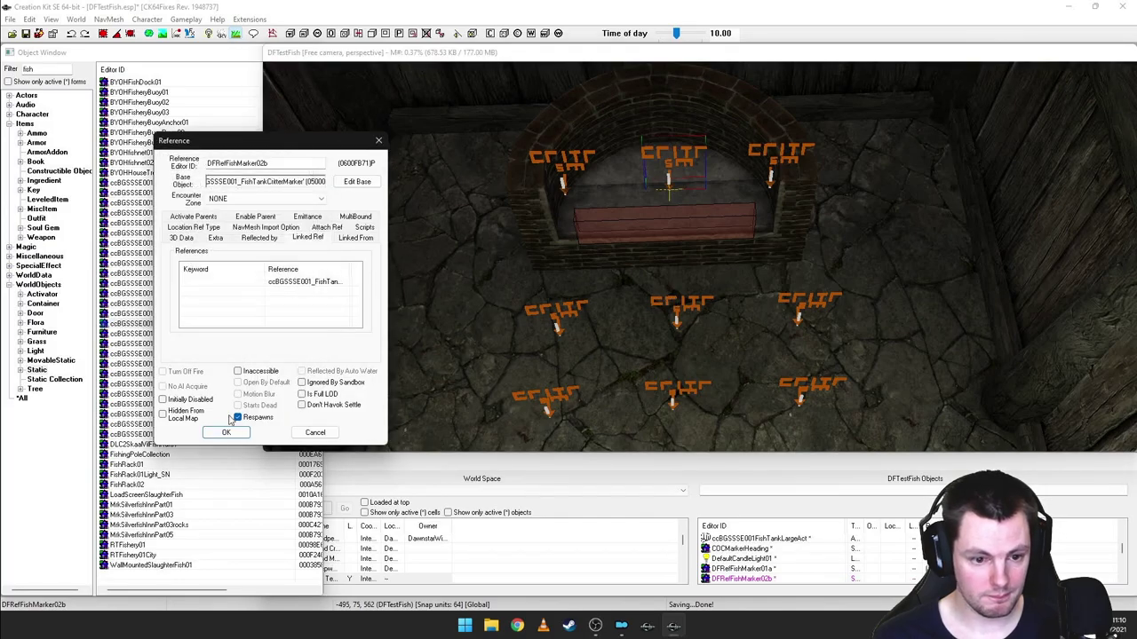
click(226, 433)
- Link the middle floor marker of the nearer row to the middle marker of the farther row
double_click(667, 300)
right_click(543, 306)
click(560, 313)
click(535, 201)
double_click(666, 387)
click(513, 325)
click(524, 448)
- Link the middle marker of the farther row back to DFRefFishMarker02b in the tank
double_click(667, 387)
right_click(553, 295)
click(568, 302)
click(535, 201)
double_click(685, 150)
click(513, 326)
click(524, 447)
- Link the tank's right marker, DFRefFishMarker03b, to the right floor marker in the nearer row
double_click(773, 152)
right_click(572, 280)
click(585, 285)
click(552, 200)
double_click(812, 296)
click(523, 326)
click(524, 447)
- Link the right floor marker of the nearer row to the right marker of the farther row
double_click(801, 303)
right_click(565, 297)
click(580, 305)
click(558, 202)
double_click(799, 382)
click(517, 326)
click(525, 448)
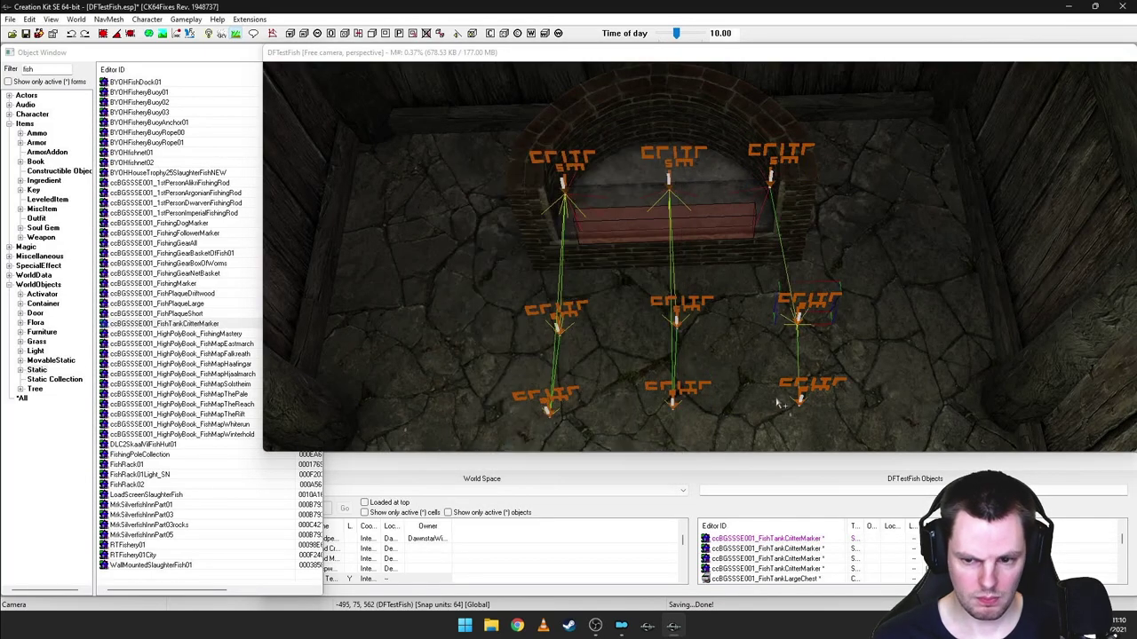
- Link the right marker of the farther row back to DFRefFishMarker03b to close the right loop
double_click(798, 392)
right_click(564, 308)
click(577, 316)
click(541, 199)
click(555, 306)
click(511, 325)
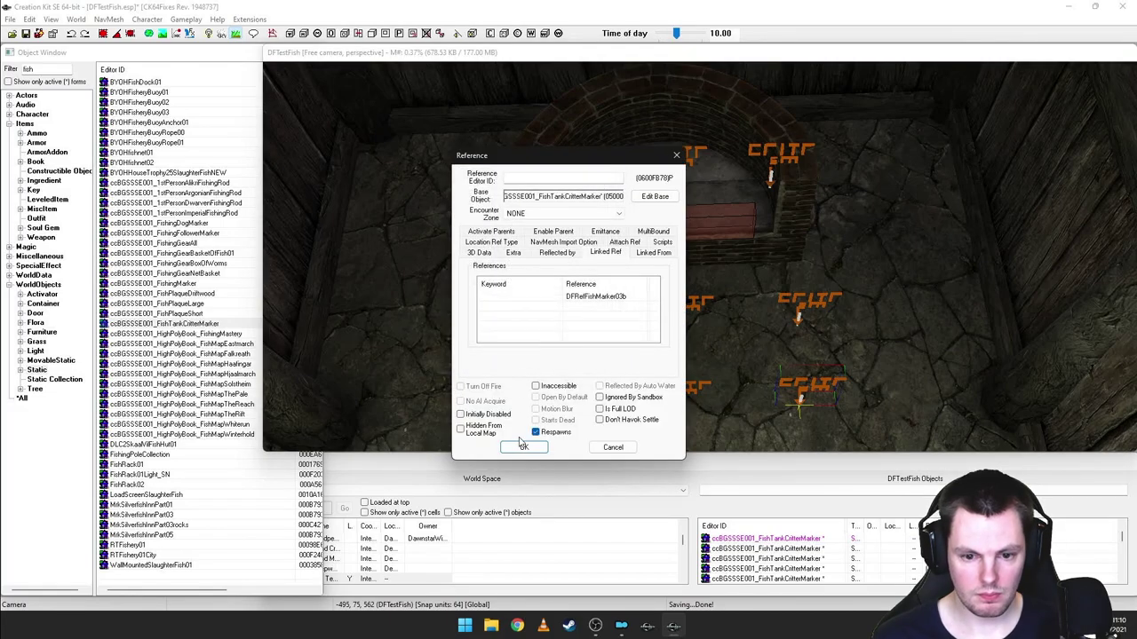
click(524, 447)
- Move the nearer row's right floor marker outward, so the right-hand loop of links spreads into a triangle
click(706, 269)
key(d)
shift+middle_drag(707, 270, 750, 220)
scroll(739, 265, up, 3)
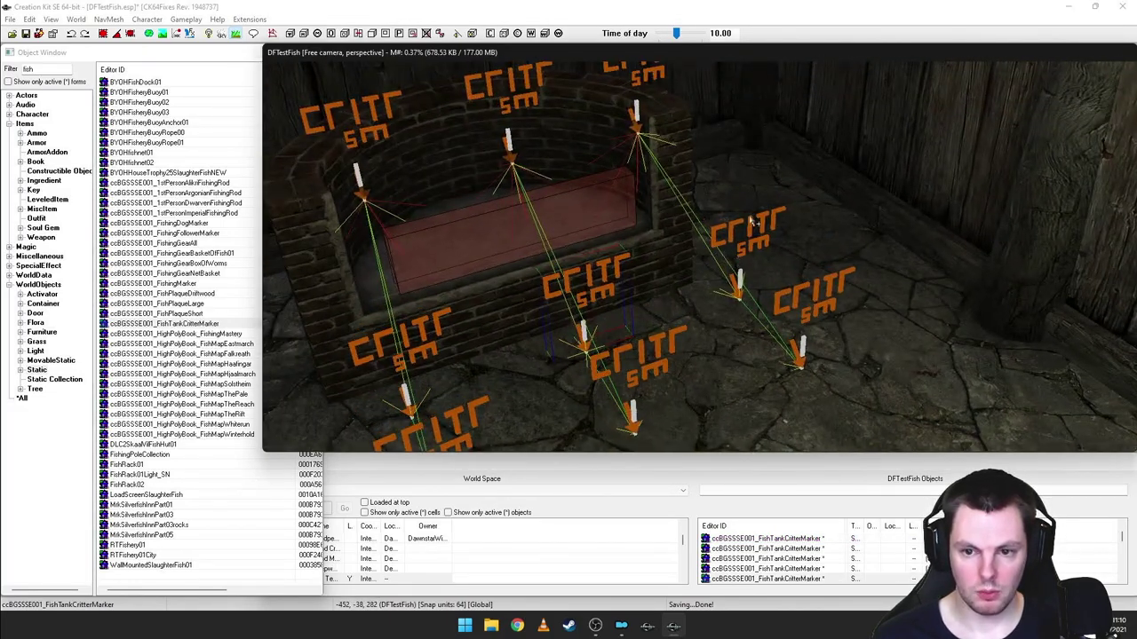
drag(752, 228, 842, 196)
mouse_move(845, 197)
shift+middle_down()
mouse_move(823, 235)
mouse_move(753, 217)
mouse_move(728, 238)
shift+middle_up()
shift+middle_drag(752, 325, 708, 264)
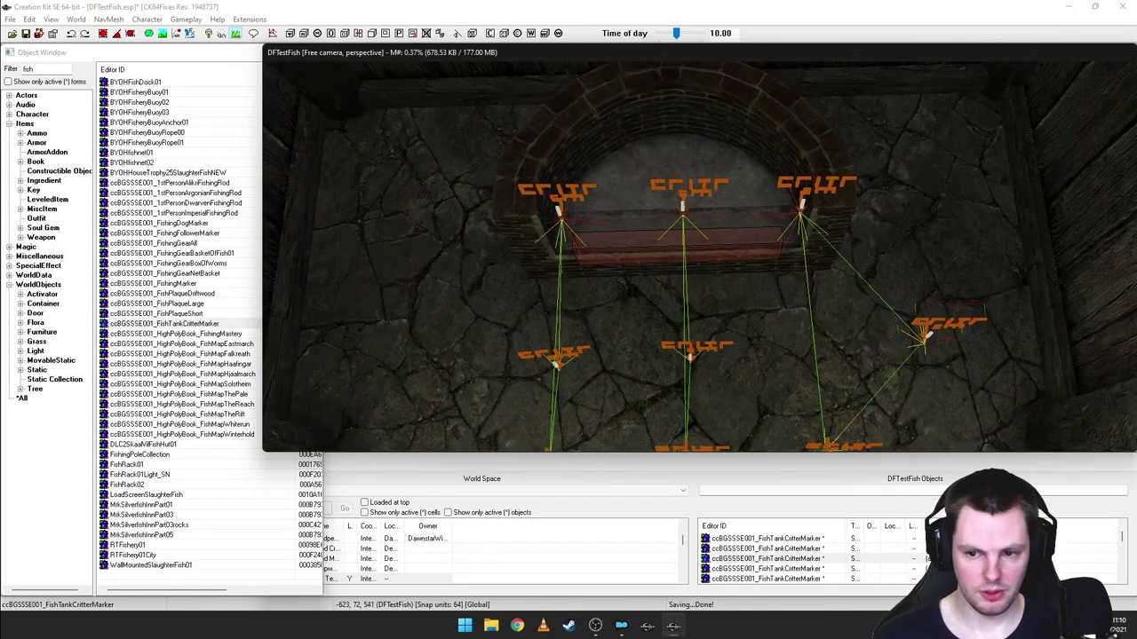
- Move DFRefFishMarker01a to the back left of the tank's interior
shift+middle_drag(1030, 398, 786, 259)
click(668, 233)
mouse_move(668, 233)
mouse_down()
mouse_move(668, 160)
mouse_move(682, 133)
mouse_up()
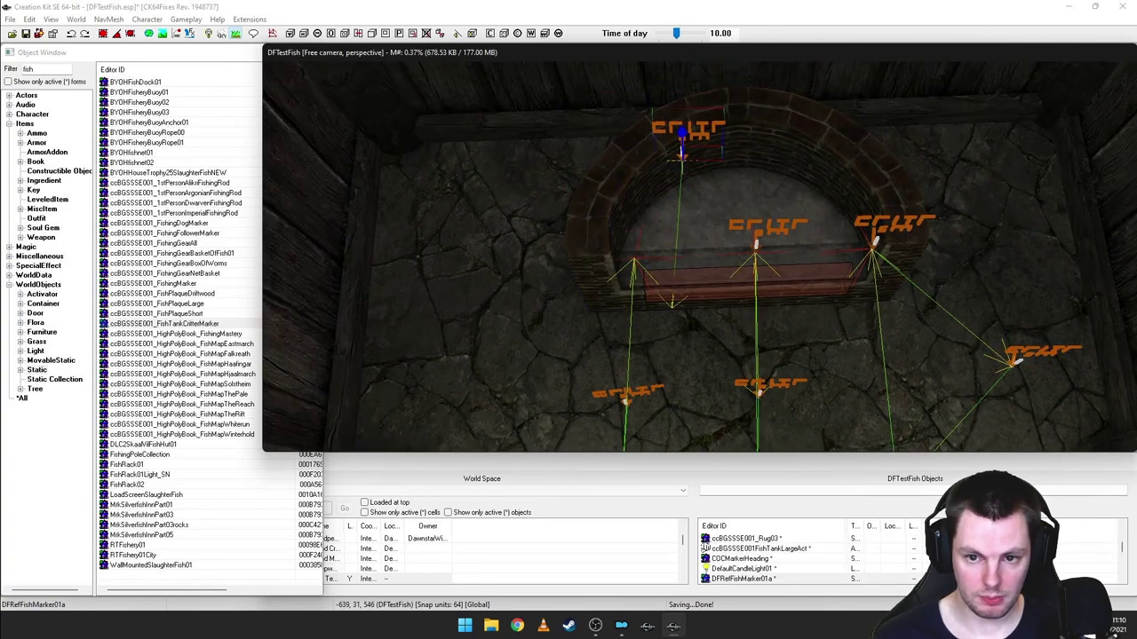
middle_drag(688, 180, 652, 243)
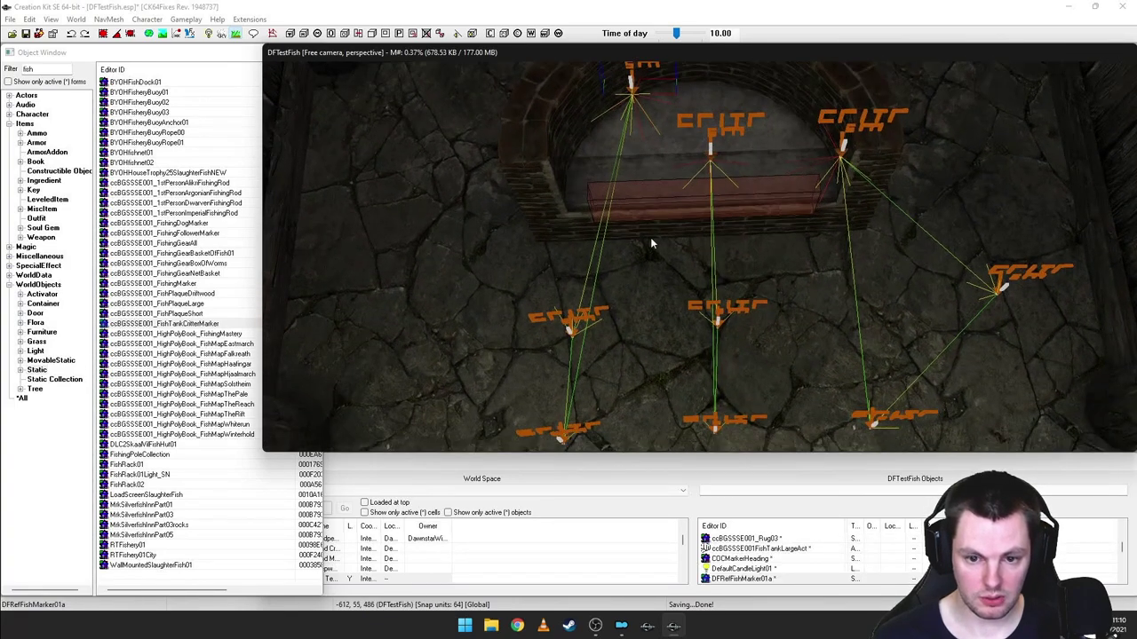
- Move the left column's two floor markers into the tank, the nearer one to its right side and the farther one to its left side
click(602, 313)
drag(803, 131, 801, 129)
click(561, 433)
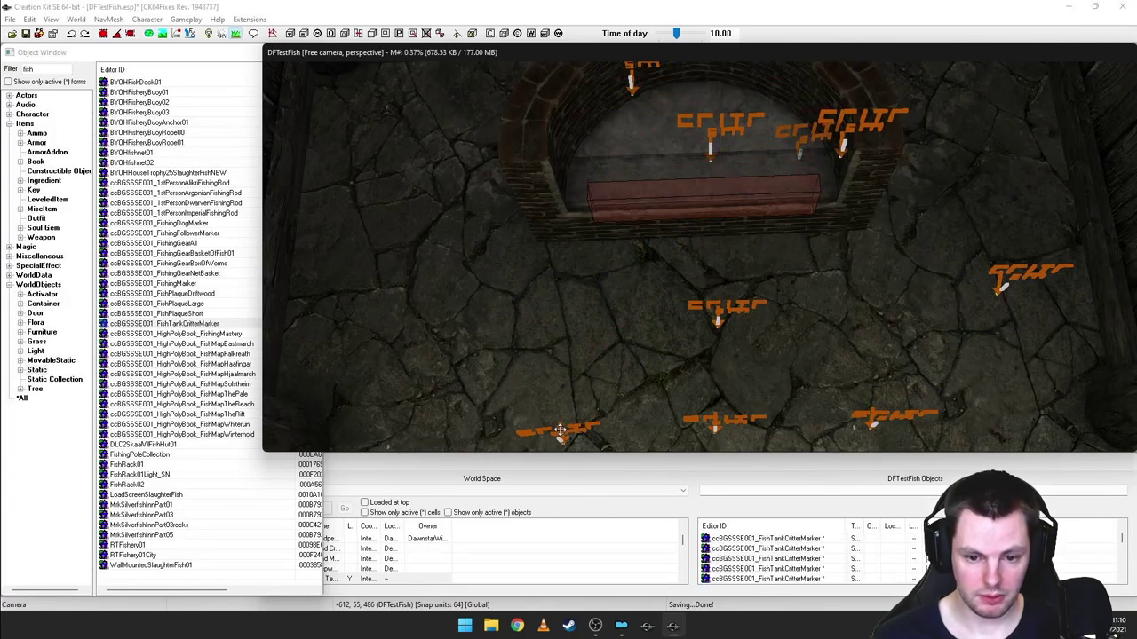
click(561, 435)
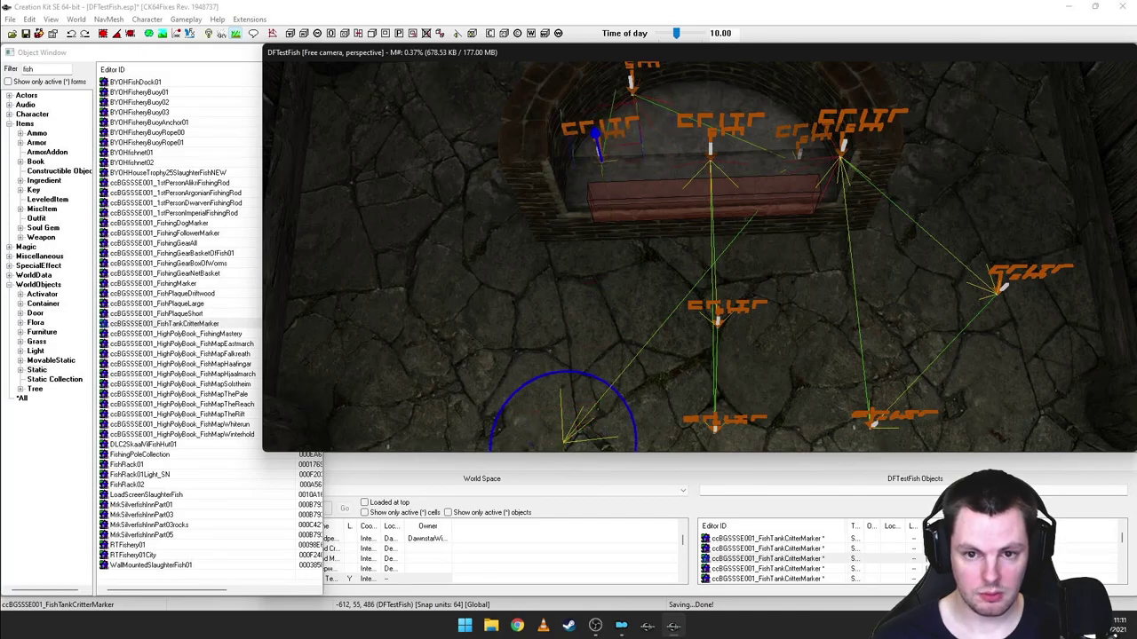
- Move the middle tank marker, DFRefFishMarker02b, to the back centre of the tank
shift+middle_drag(601, 94, 609, 79)
scroll(639, 128, up, 3)
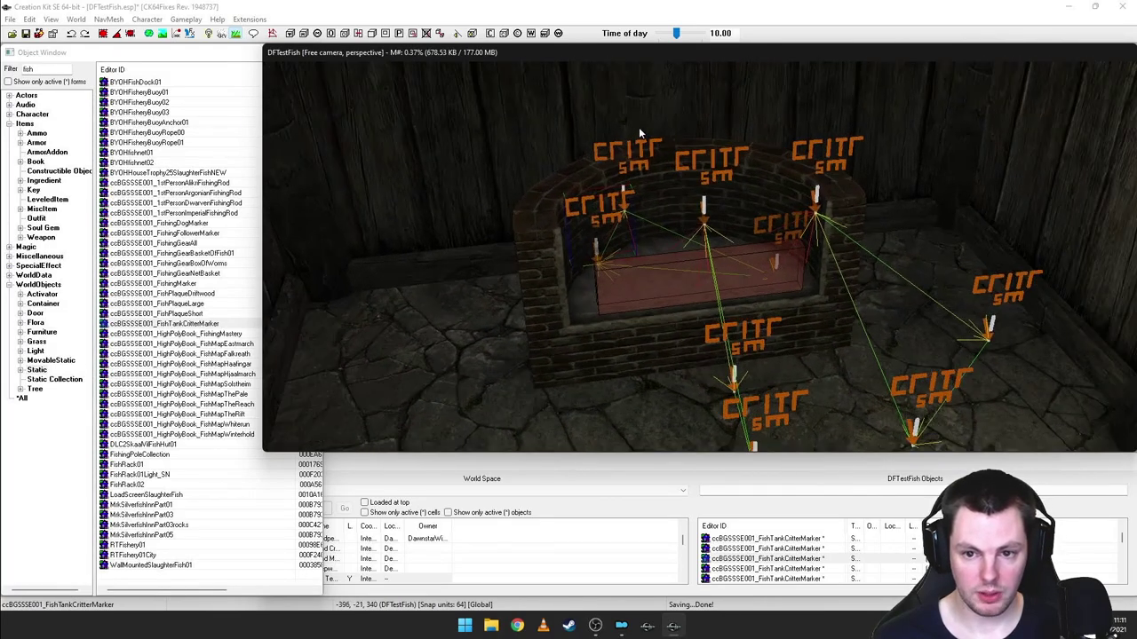
shift+middle_drag(722, 209, 710, 293)
drag(675, 169, 691, 96)
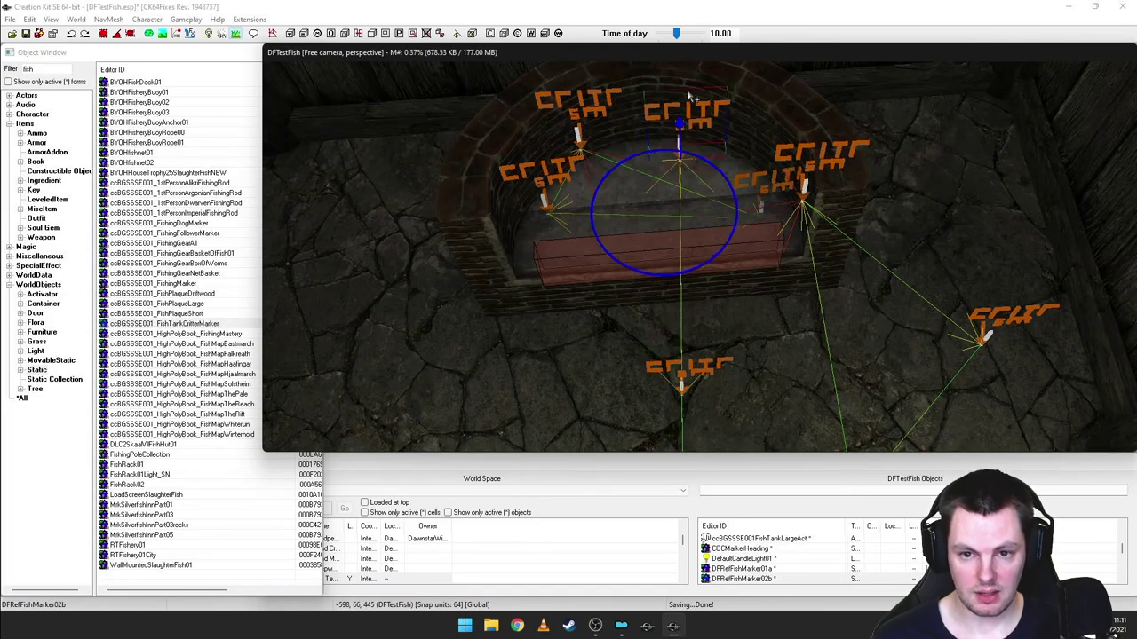
- Move the near-left floor marker of the remaining loop into the left side of the tank's interior
click(704, 362)
mouse_move(730, 168)
mouse_down()
mouse_move(735, 118)
mouse_move(710, 194)
mouse_up()
key(d)
middle_drag(742, 341, 699, 216)
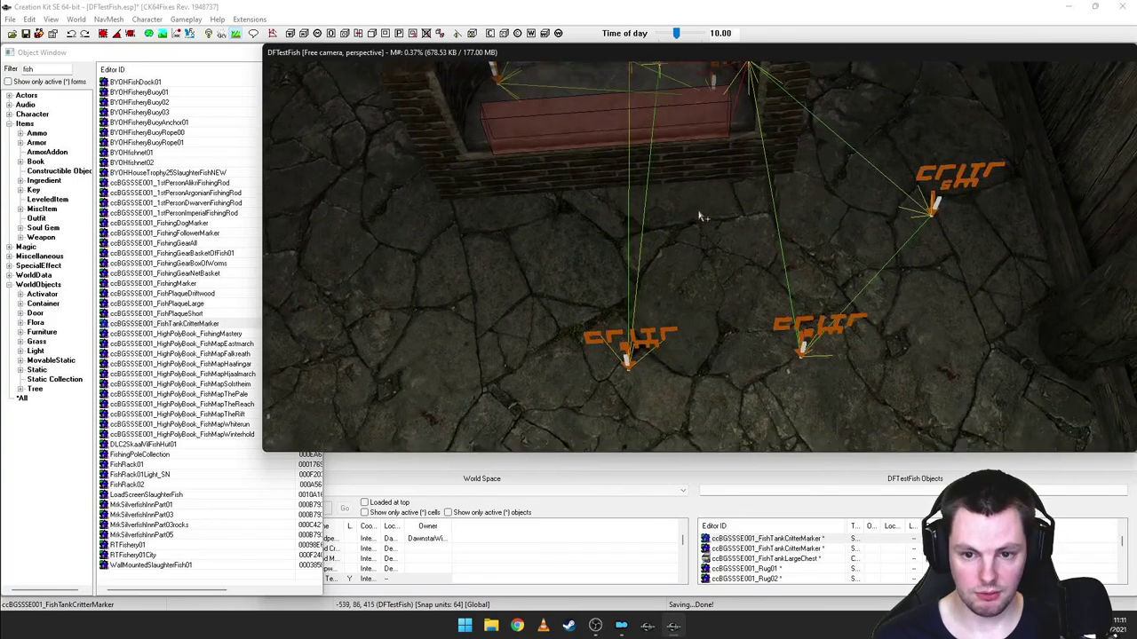
scroll(692, 217, down, 1)
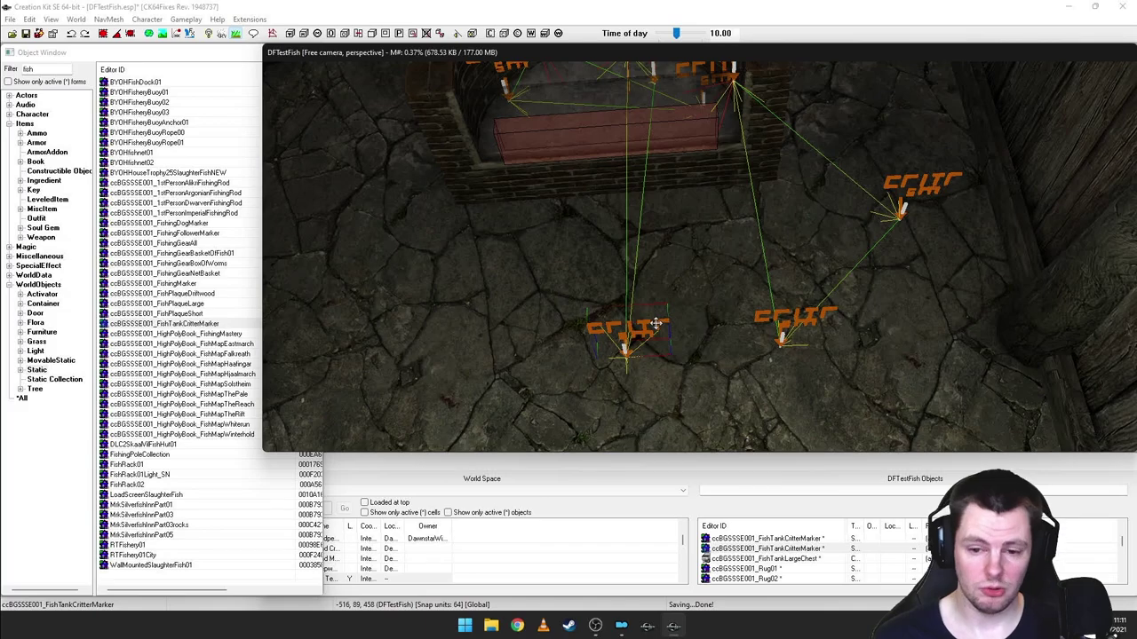
drag(655, 324, 615, 151)
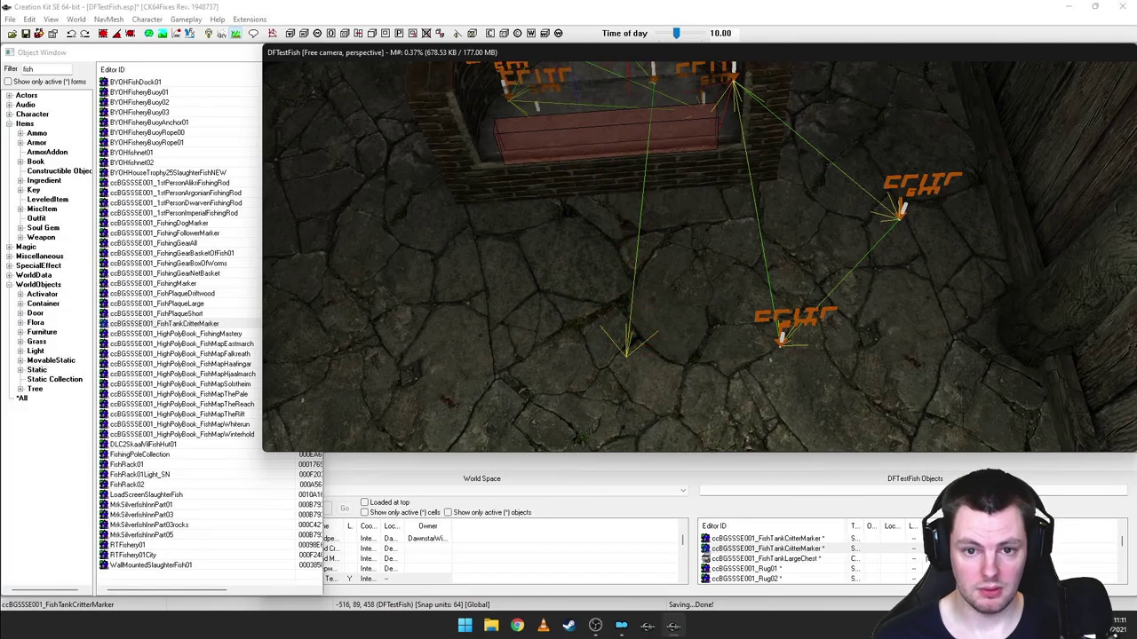
- Move DFRefFishMarker03b from the tank's right side to the back right of its interior
middle_drag(835, 286, 756, 322)
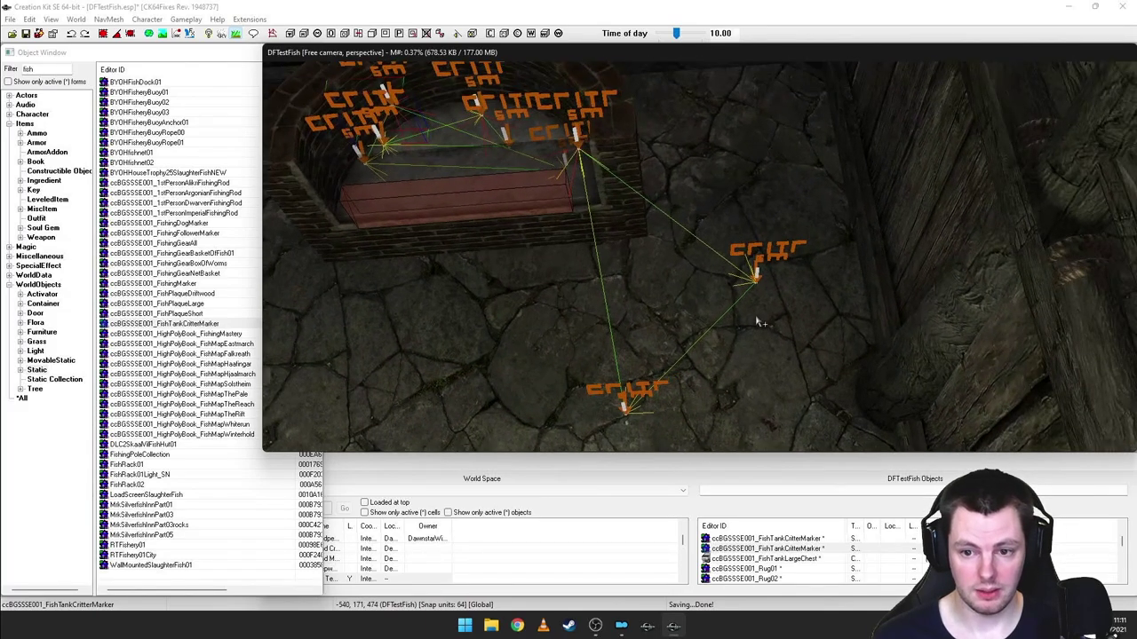
scroll(746, 276, up, 2)
middle_drag(657, 169, 721, 253)
drag(723, 226, 631, 118)
middle_drag(631, 118, 742, 213)
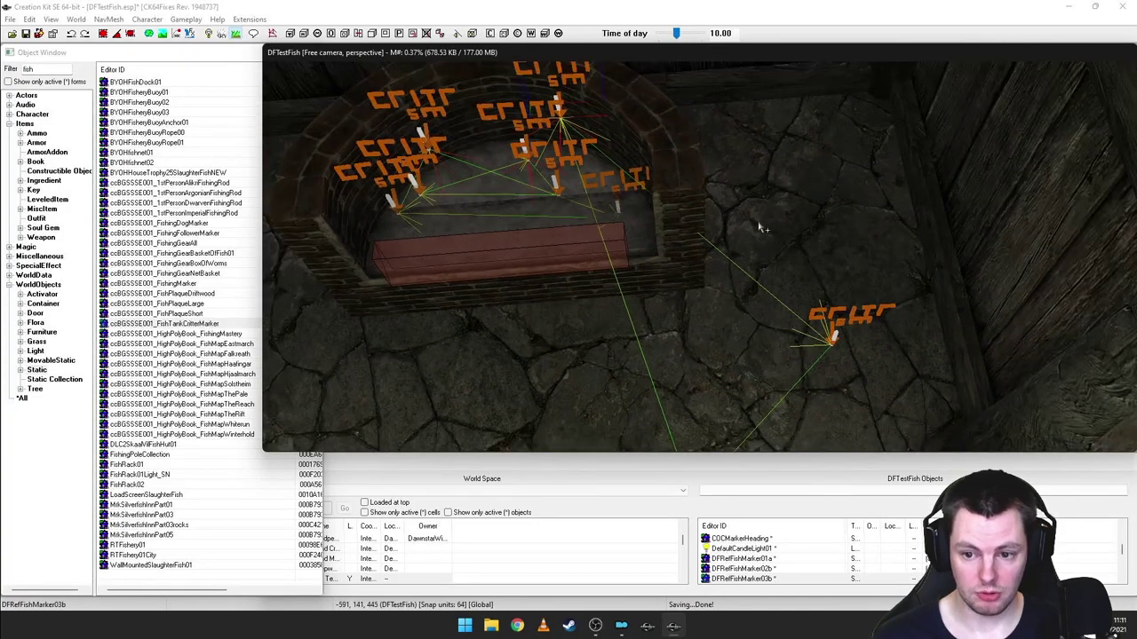
- Move the last two floor markers into the tank, the farther right one to its front left and the nearer one to its right side
click(832, 309)
mouse_move(835, 314)
mouse_down()
mouse_move(429, 151)
mouse_move(435, 204)
mouse_up()
middle_drag(471, 268, 491, 231)
scroll(502, 235, down, 3)
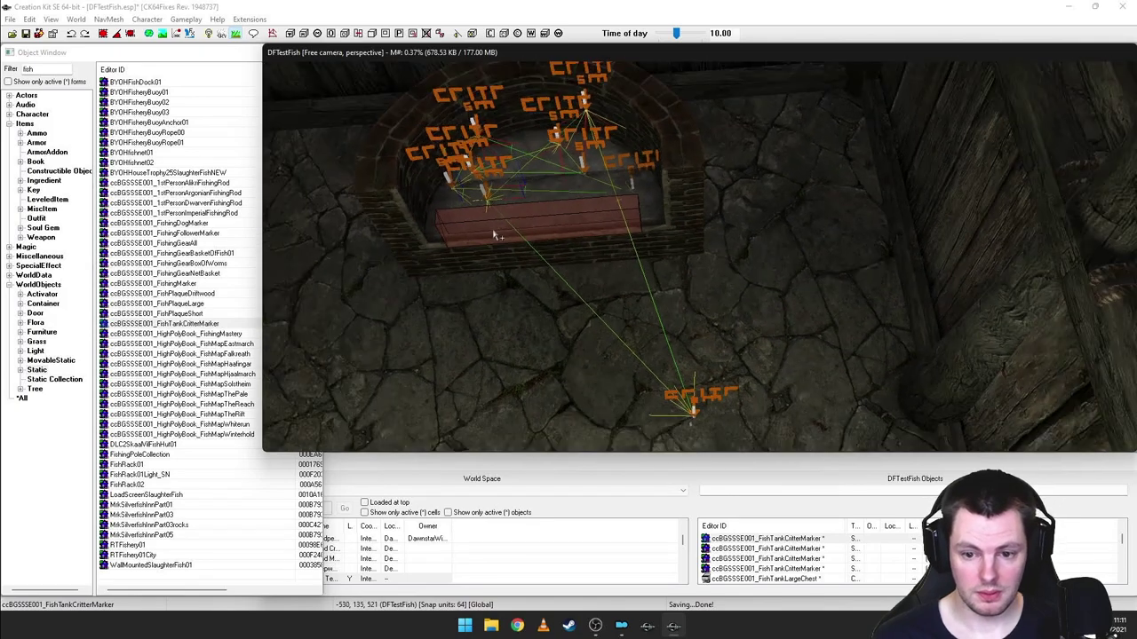
drag(738, 353, 649, 167)
shift+middle_drag(633, 146, 686, 234)
click(653, 192)
scroll(683, 208, down, 3)
scroll(710, 231, up, 3)
scroll(701, 238, up, 1)
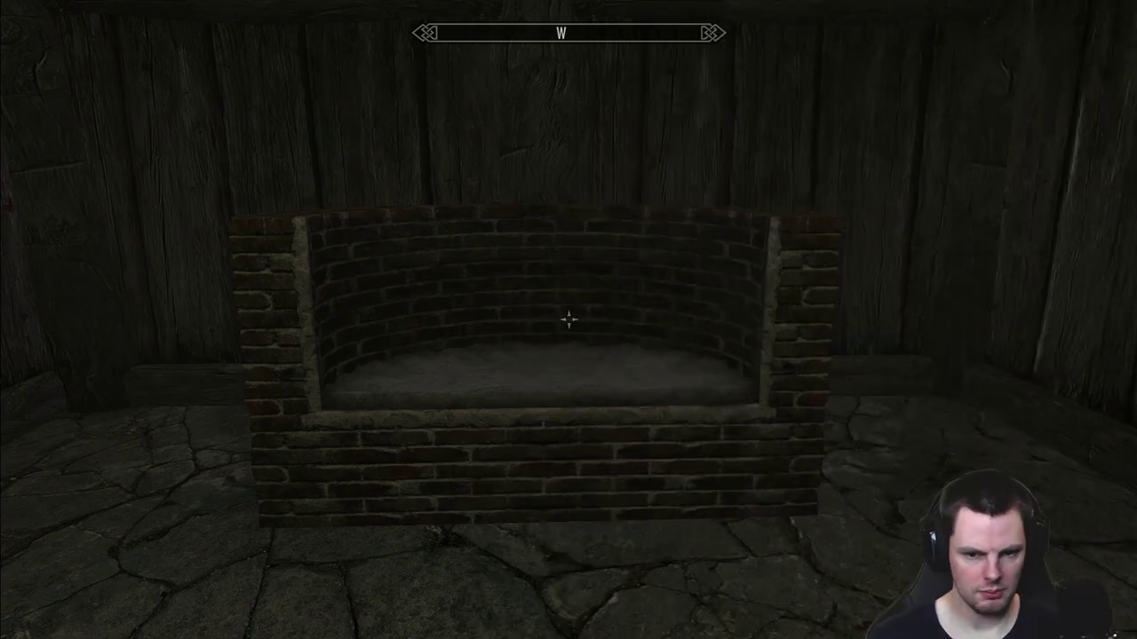
- Switch to Skyrim, store a salmon in the Large Fish Tank and watch it swim from several viewpoints
key(w)
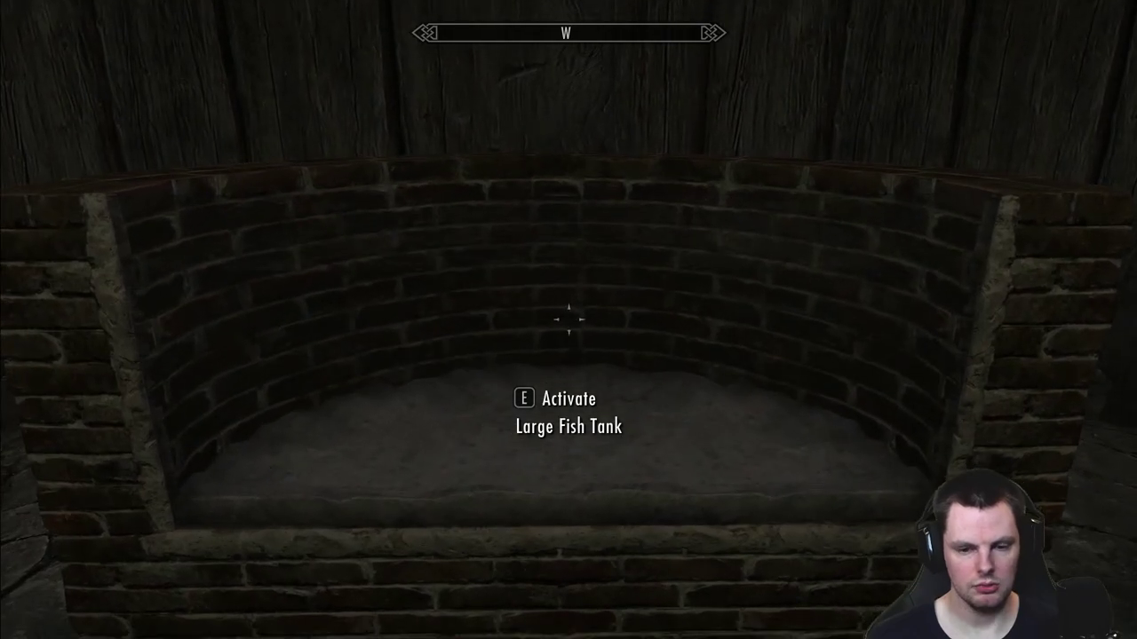
key(e)
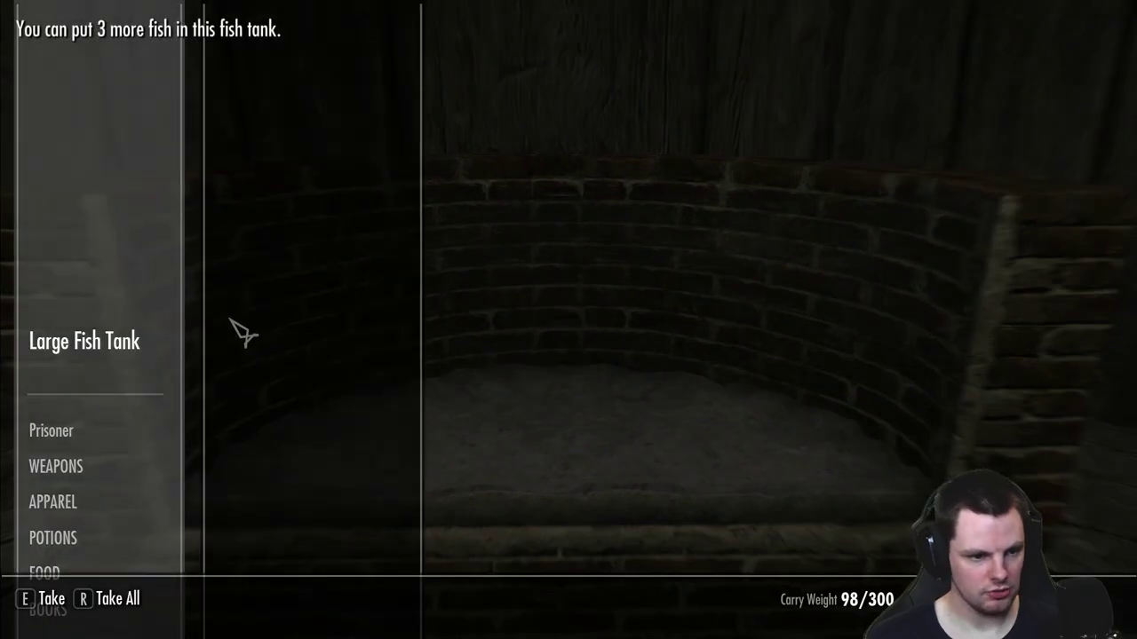
click(112, 432)
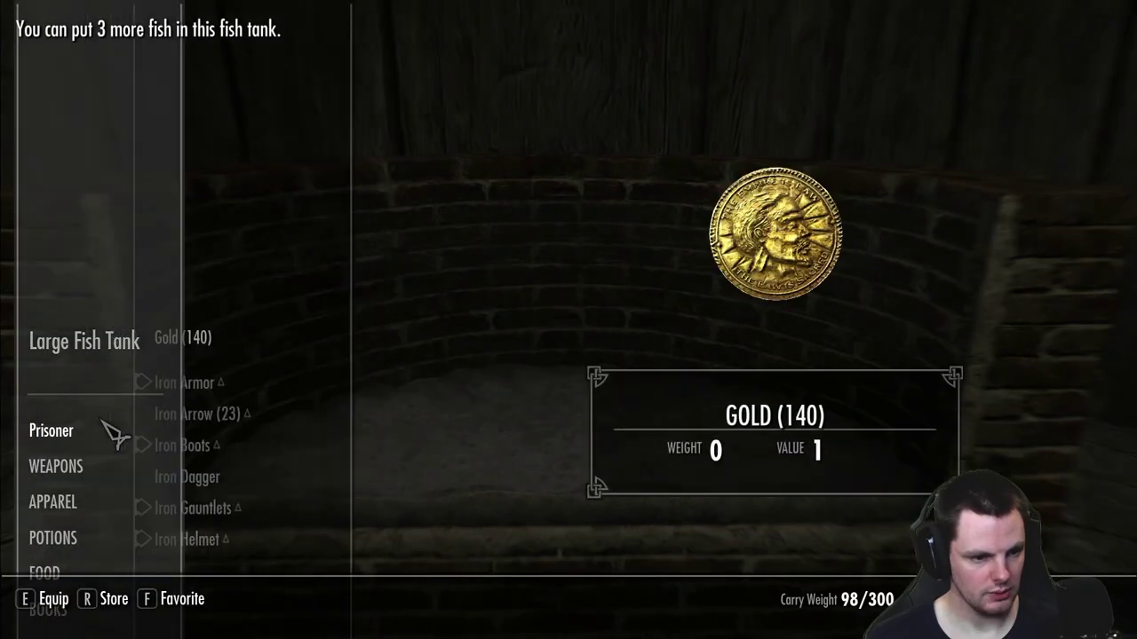
click(66, 472)
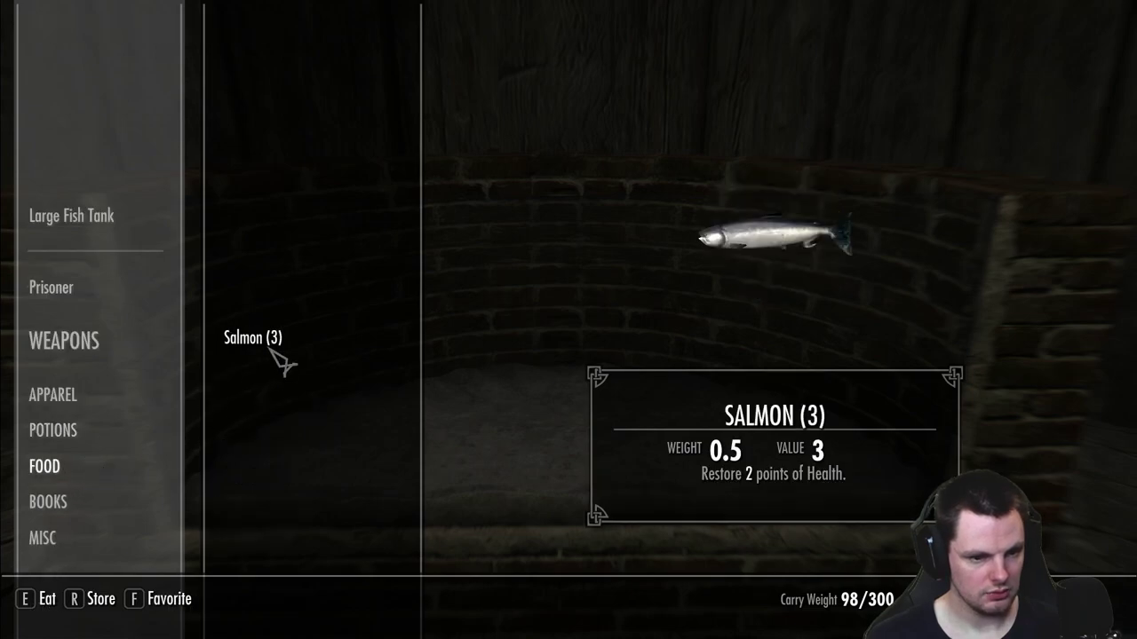
key(Tab)
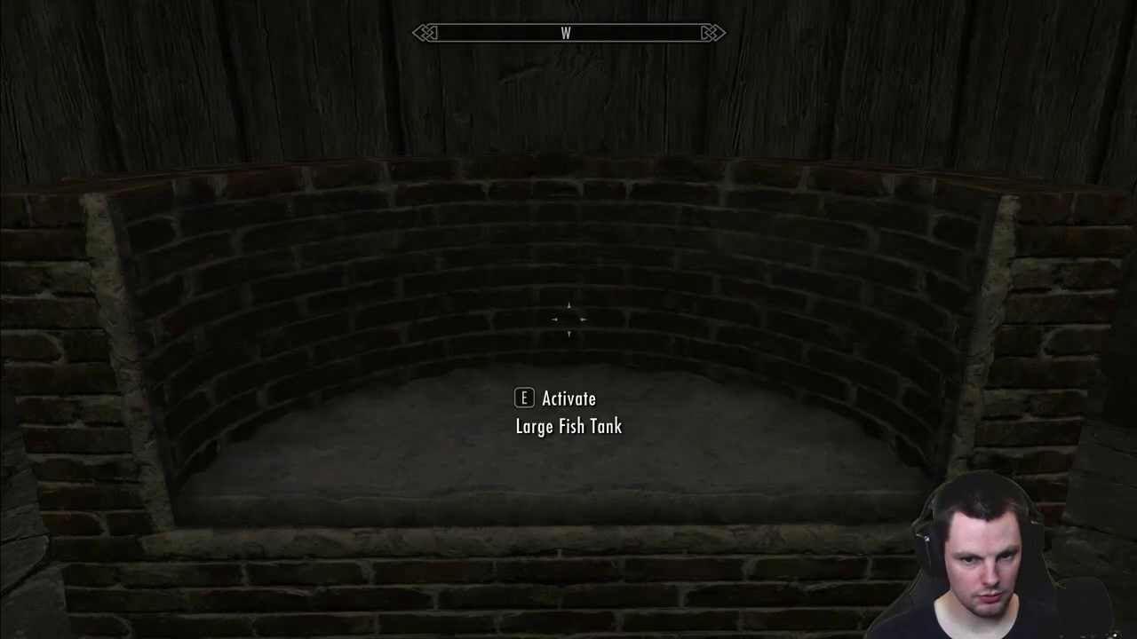
key(w)
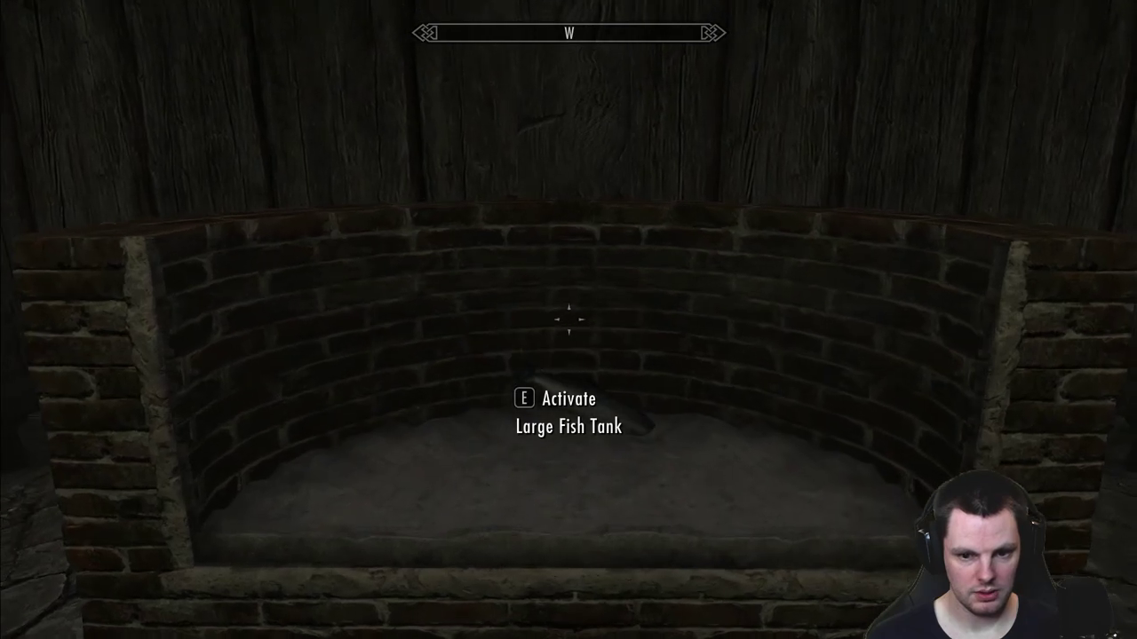
key(w)
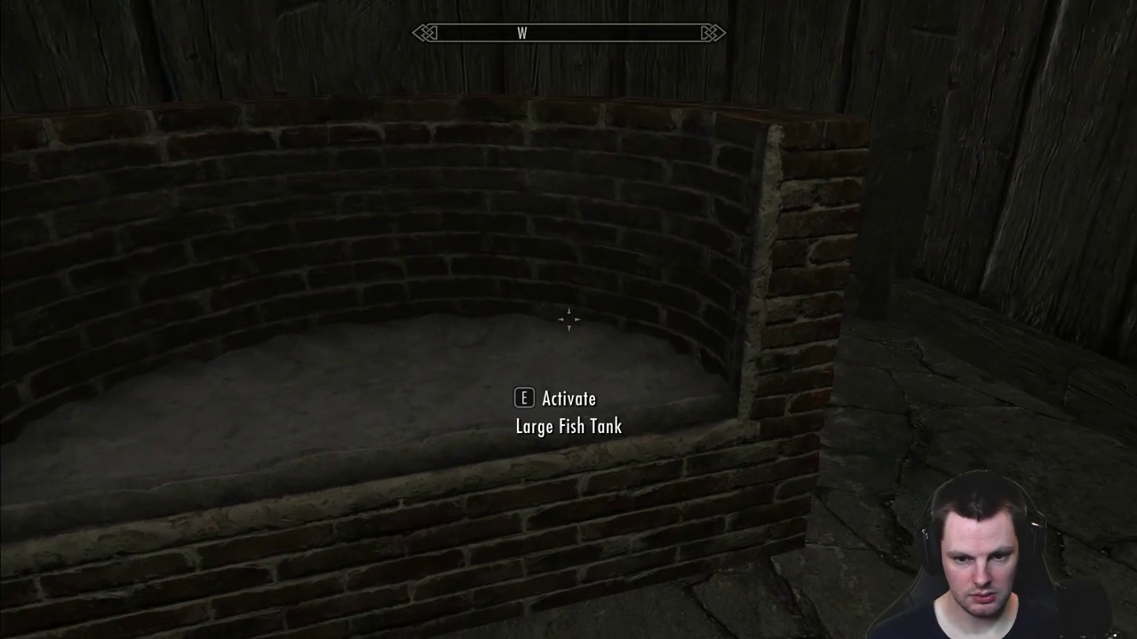
key(s)
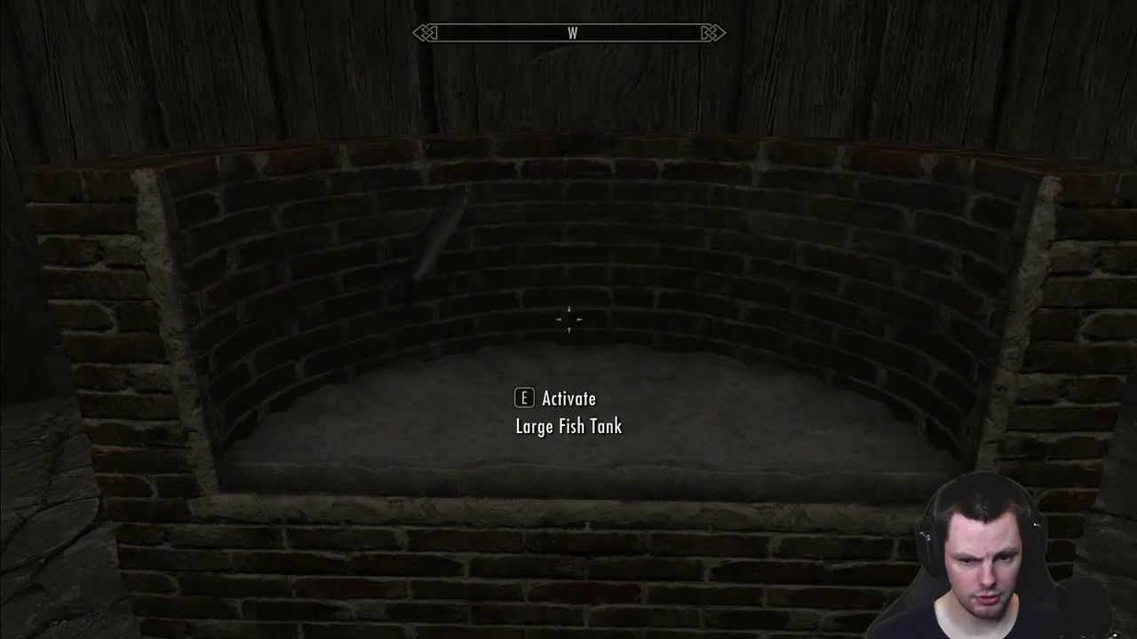
- Take the stored fish back out of the Large Fish Tank and store three salmon in it
key(e)
key(r)
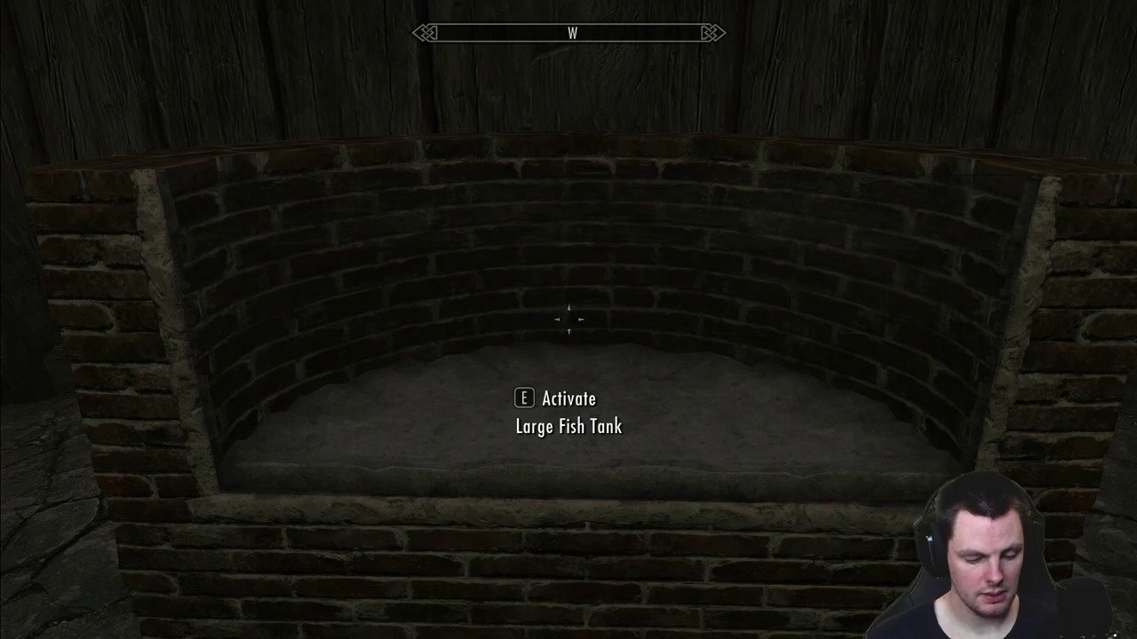
key(e)
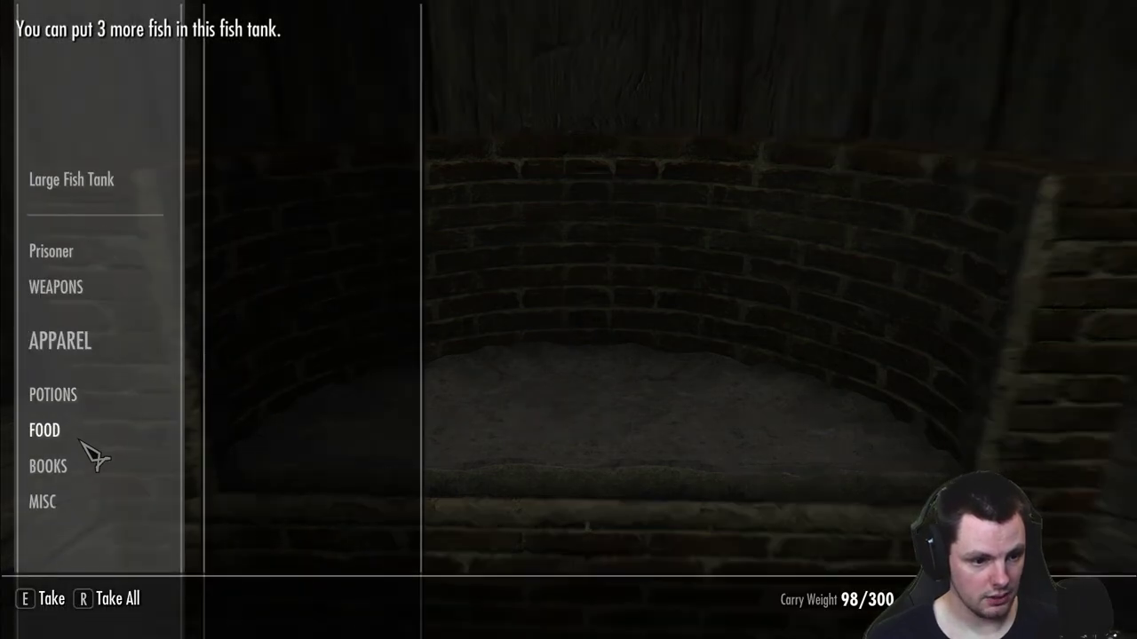
click(83, 440)
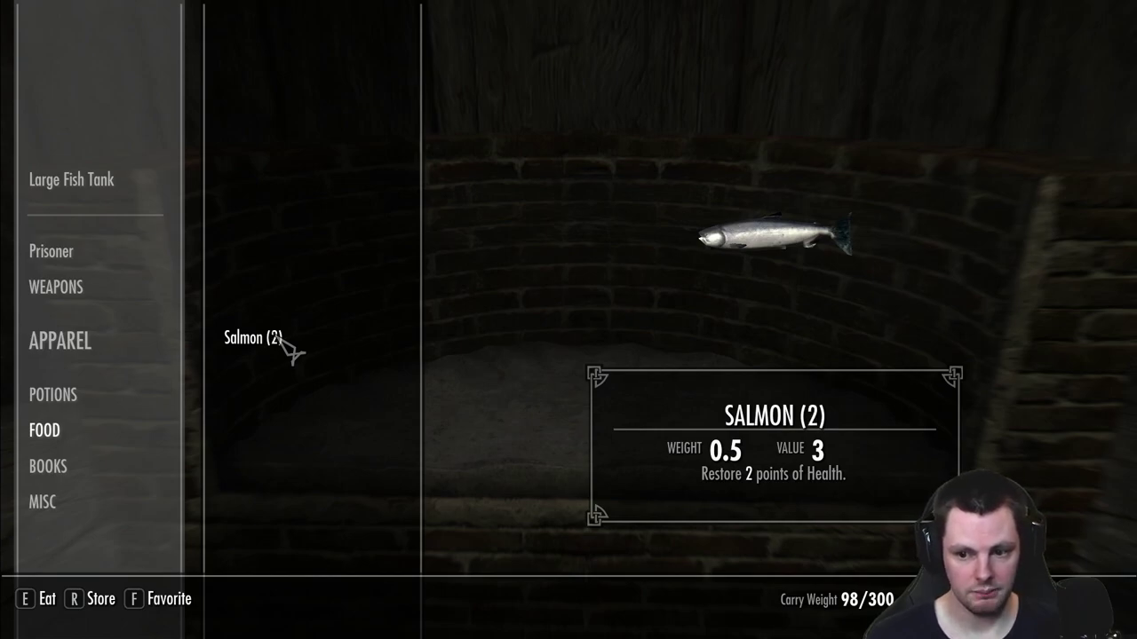
click(282, 346)
key(Tab)
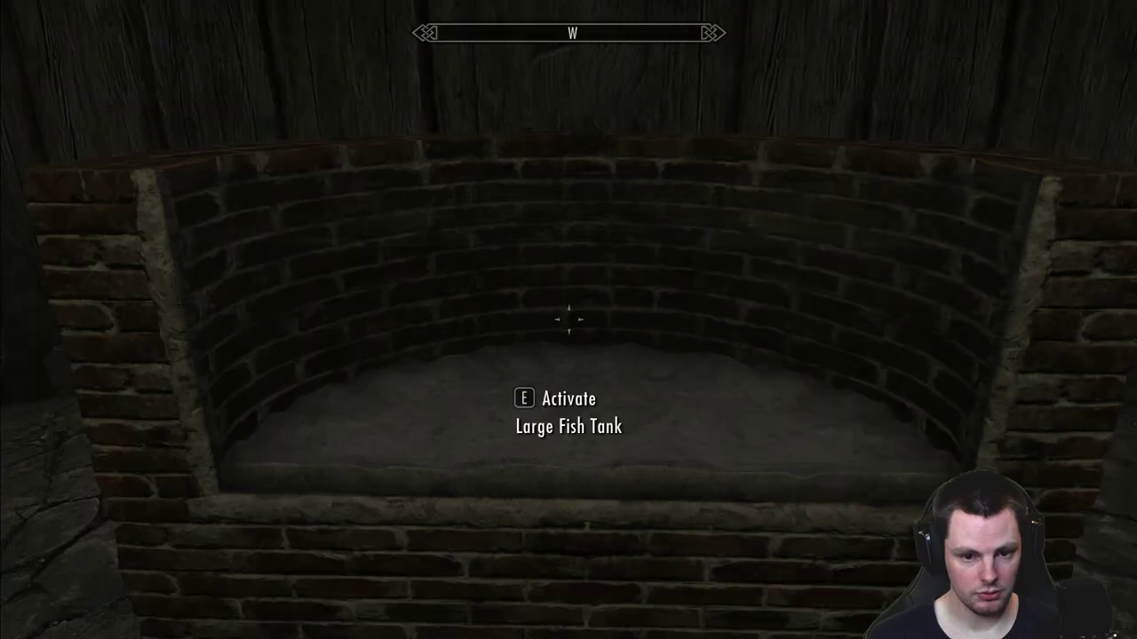
- Back away from the tank and watch how the stored salmon follow their swim paths
key(s)
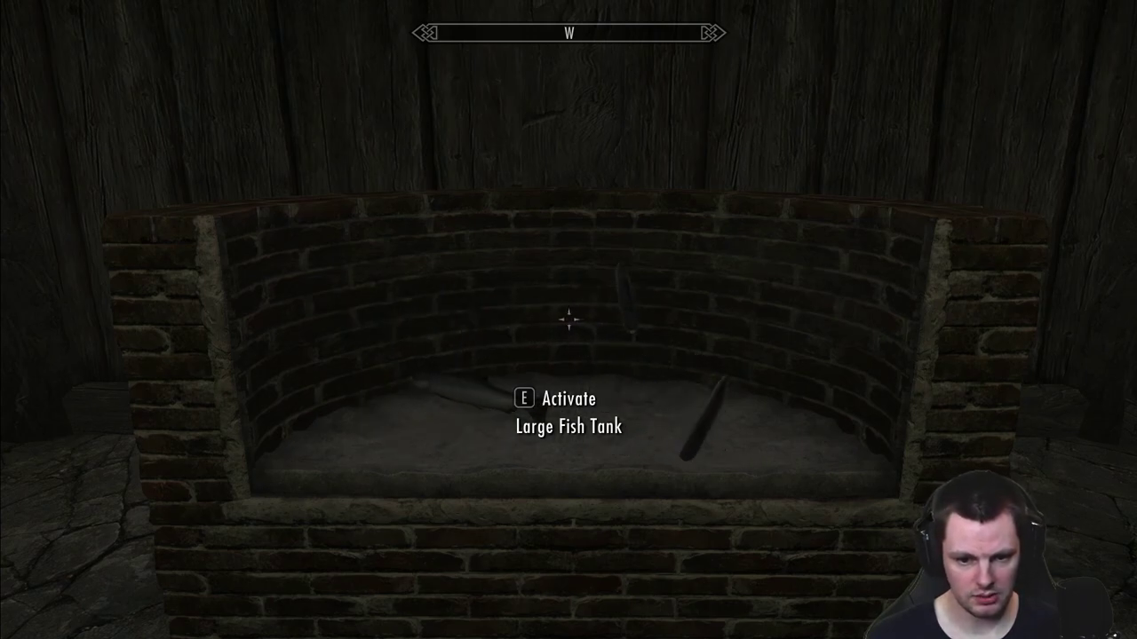
key(s)
key(s)
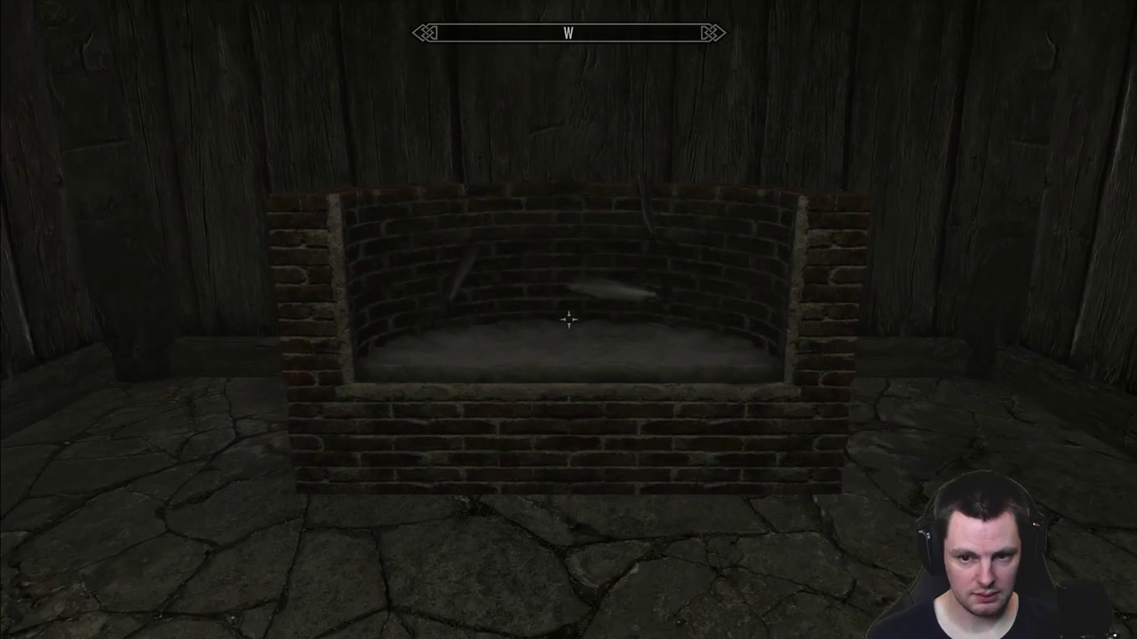